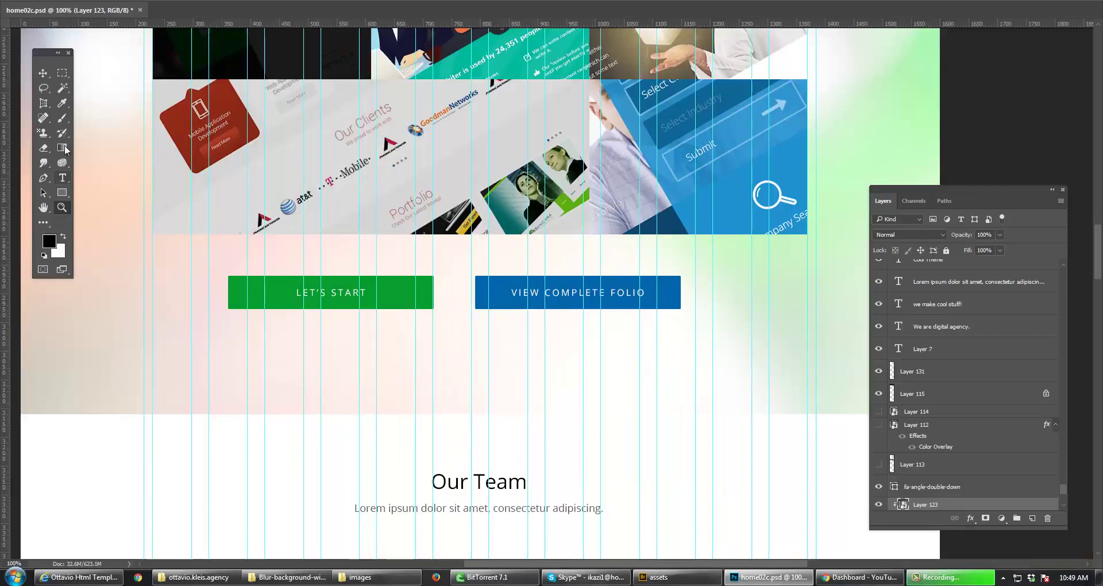
- Activate the Move tool and close the Layers panel to clear the view of the page design
{"action": "left_click", "coordinate": [44, 75]}
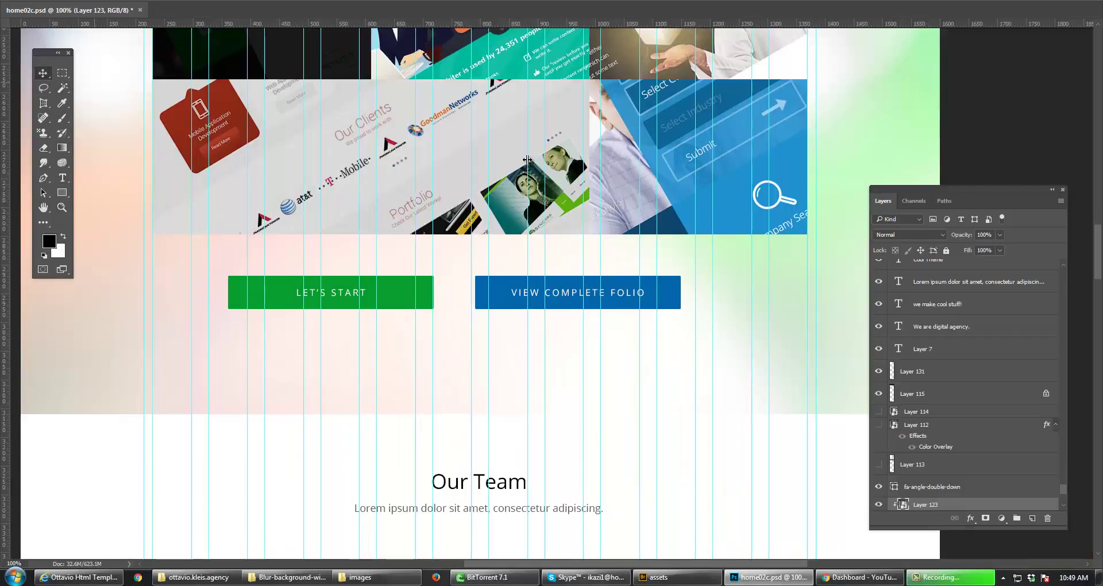
{"action": "left_click", "coordinate": [1062, 189]}
{"action": "left_click_drag", "start_coordinate": [577, 277], "coordinate": [608, 367]}
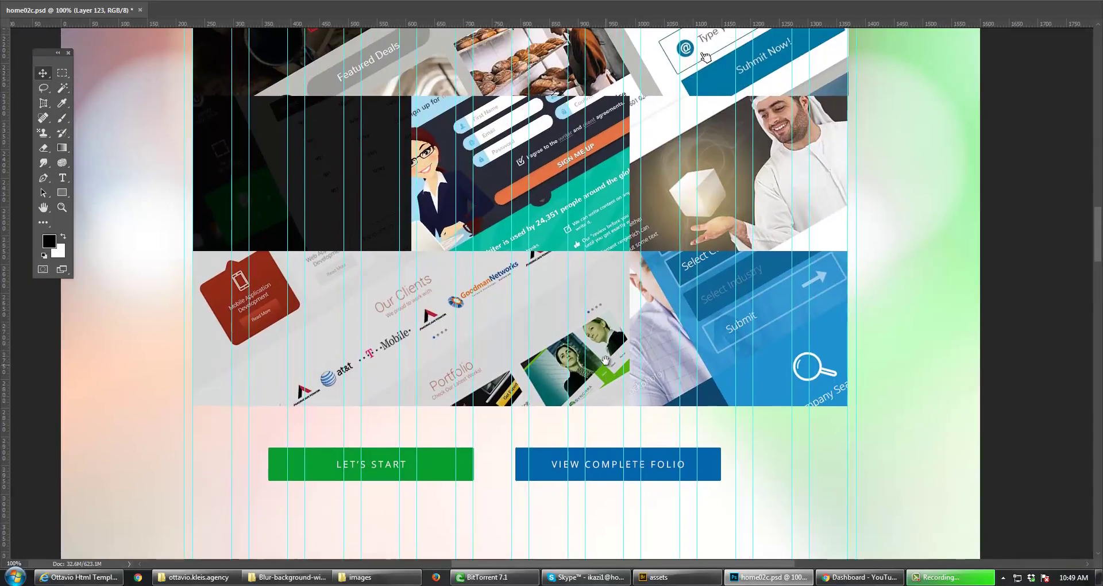
- Examine the Our Works section, including its heading, category filters and grid of portfolio images
{"action": "left_click_drag", "start_coordinate": [599, 257], "coordinate": [603, 372]}
{"action": "left_click_drag", "start_coordinate": [605, 237], "coordinate": [610, 370]}
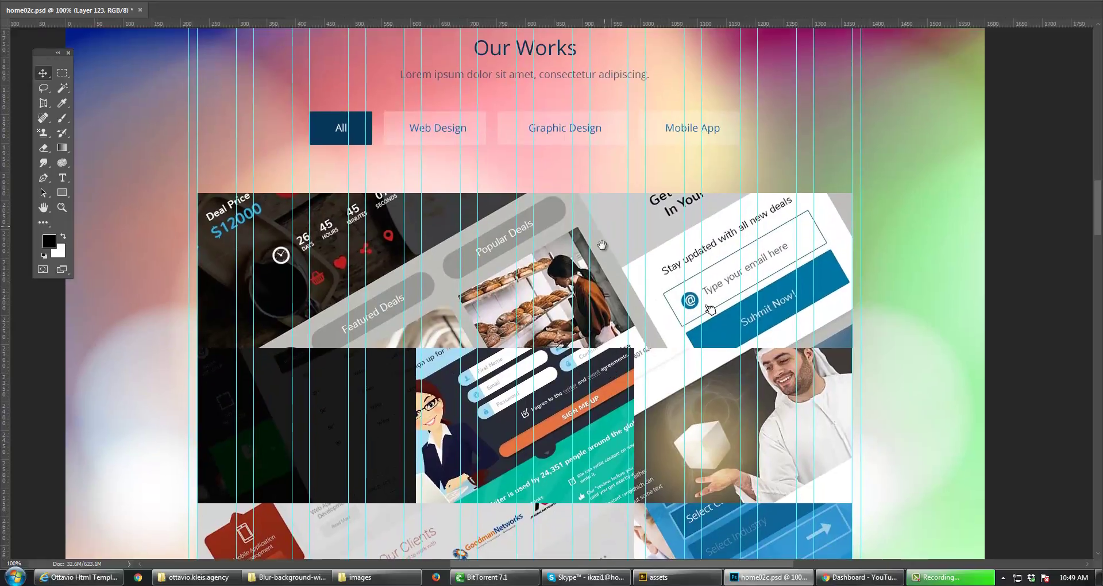
{"action": "left_click_drag", "start_coordinate": [598, 243], "coordinate": [596, 343]}
{"action": "left_click_drag", "start_coordinate": [603, 237], "coordinate": [610, 281]}
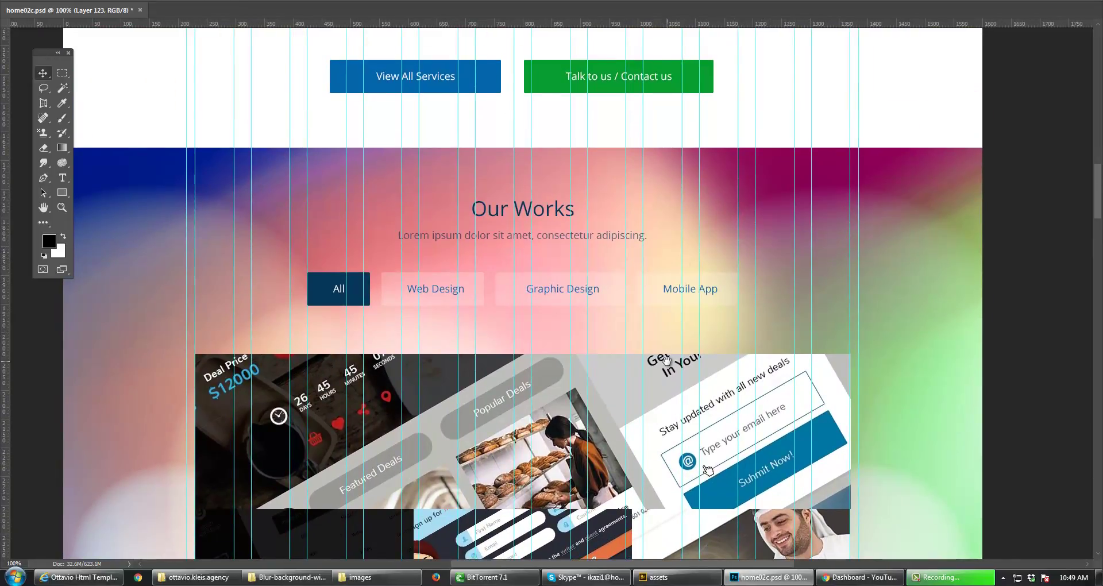
{"action": "left_click_drag", "start_coordinate": [668, 360], "coordinate": [684, 255]}
{"action": "left_click_drag", "start_coordinate": [696, 365], "coordinate": [698, 264]}
{"action": "left_click_drag", "start_coordinate": [586, 397], "coordinate": [579, 297]}
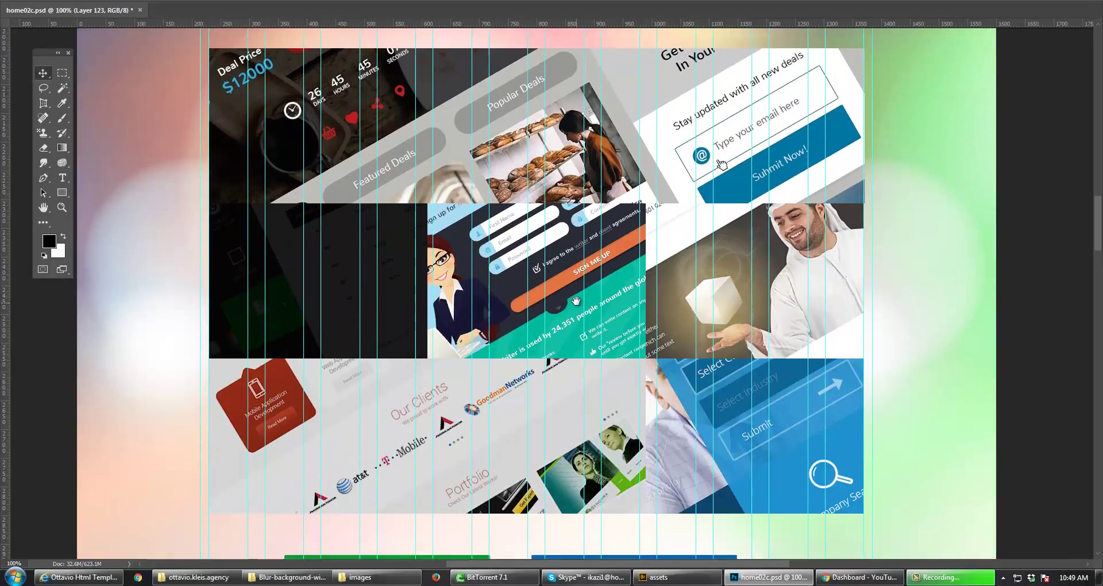
{"action": "left_click_drag", "start_coordinate": [558, 170], "coordinate": [546, 223]}
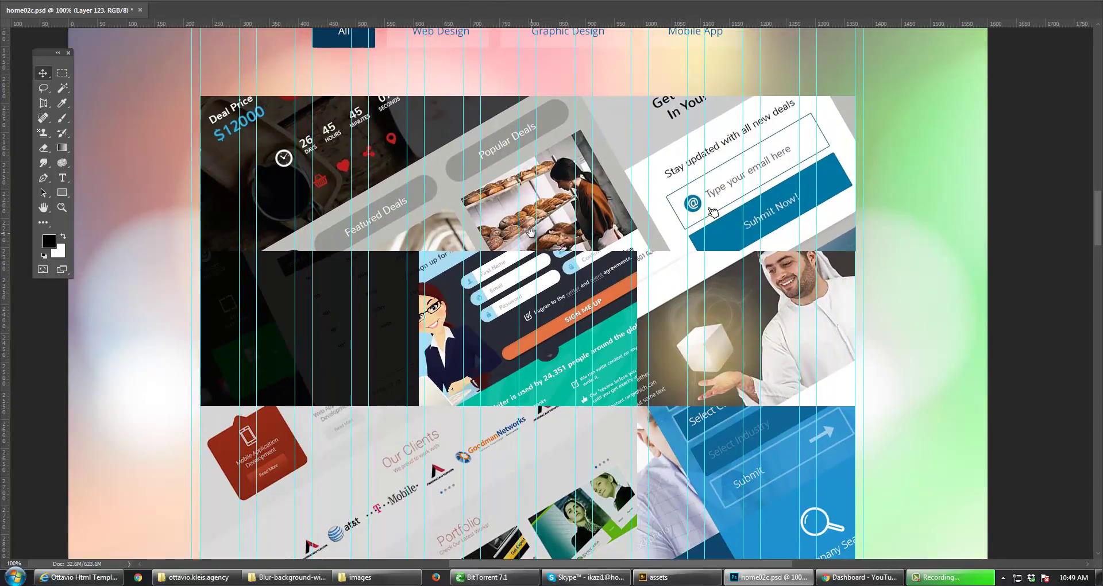
- Hide the guides and review the page design from Our Works up to the header with the logo and navigation
{"action": "key", "text": "ctrl+semicolon"}
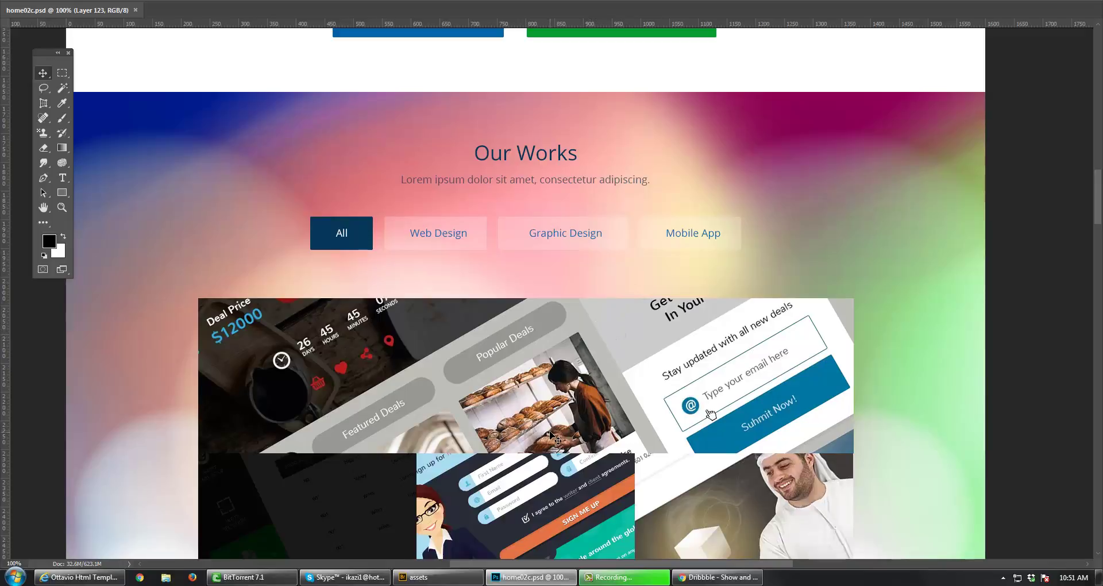
{"action": "left_click_drag", "start_coordinate": [557, 360], "coordinate": [550, 437]}
{"action": "left_click_drag", "start_coordinate": [546, 331], "coordinate": [522, 427]}
{"action": "left_click_drag", "start_coordinate": [518, 262], "coordinate": [528, 354]}
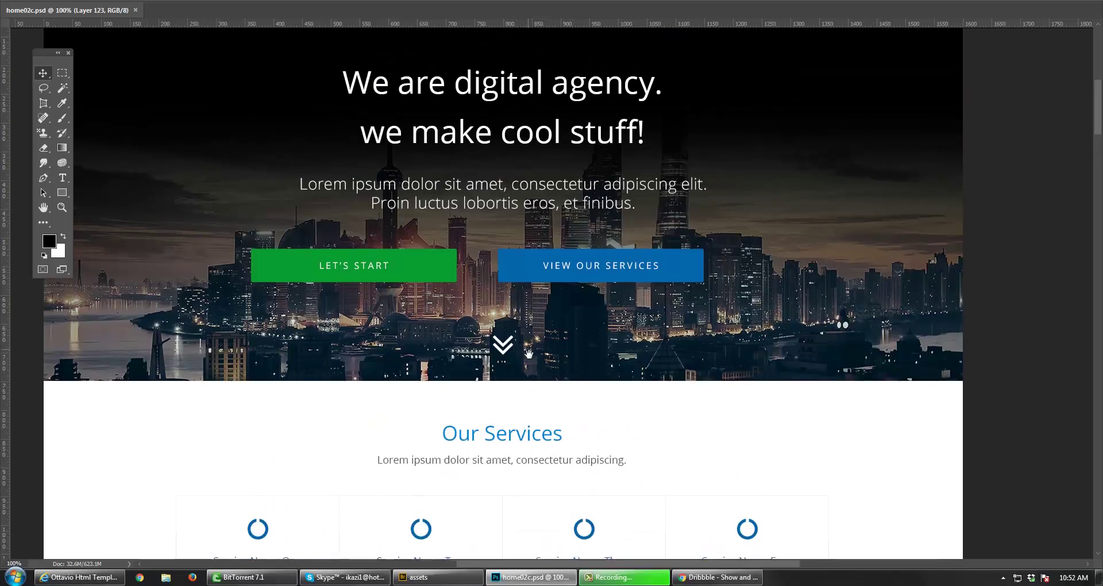
{"action": "left_click_drag", "start_coordinate": [528, 305], "coordinate": [529, 355]}
{"action": "left_click_drag", "start_coordinate": [522, 302], "coordinate": [518, 335]}
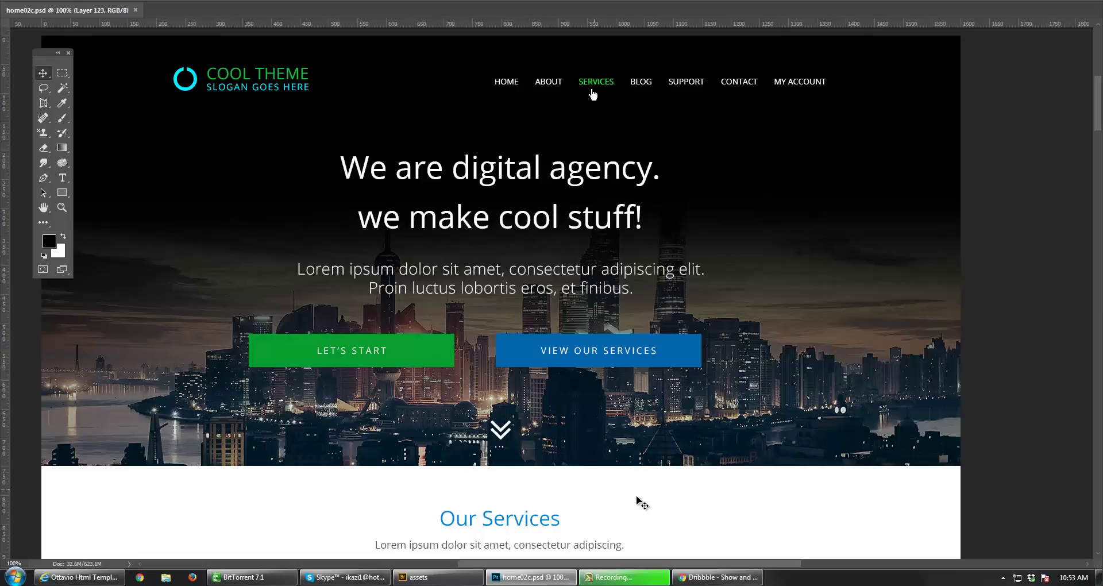
- Switch to Chrome and search Google for "digitial agency in usa" in a new browser tab
{"action": "left_click", "coordinate": [725, 576]}
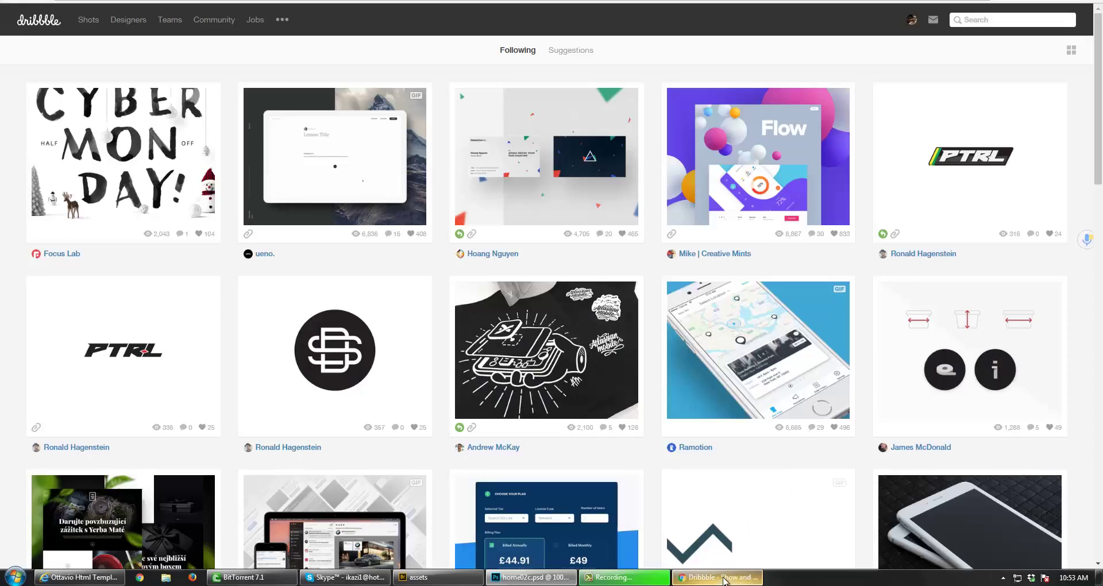
{"action": "key", "text": "ctrl+t"}
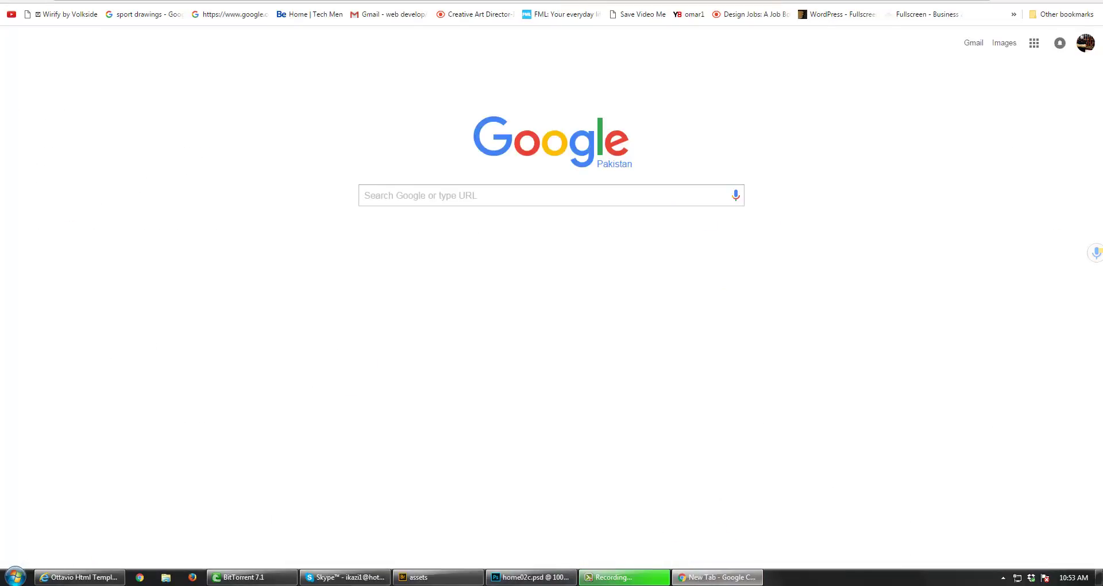
{"action": "type", "text": "digiti"}
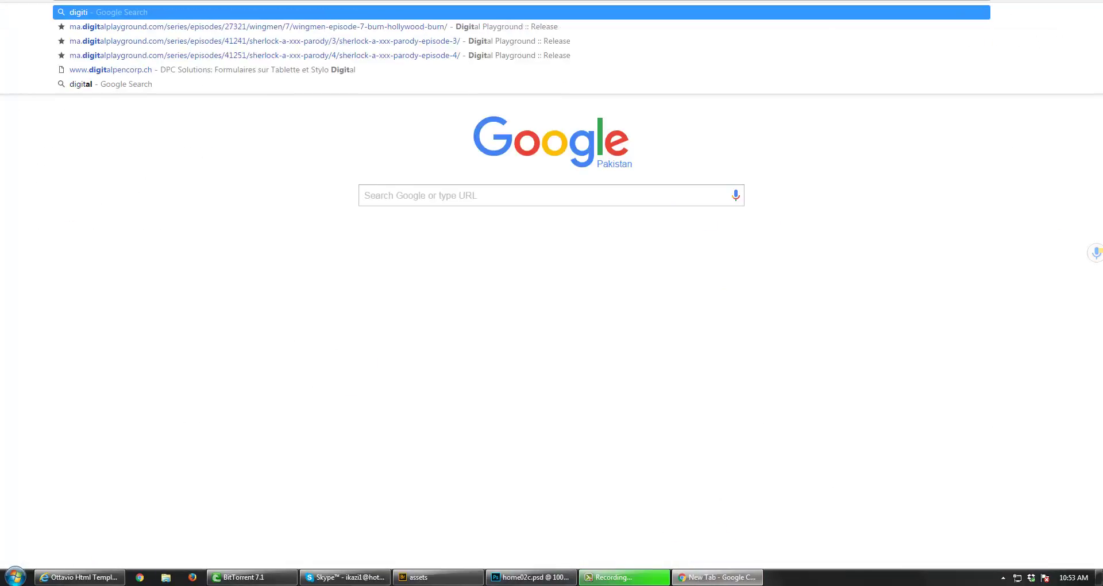
{"action": "type", "text": "al agency"}
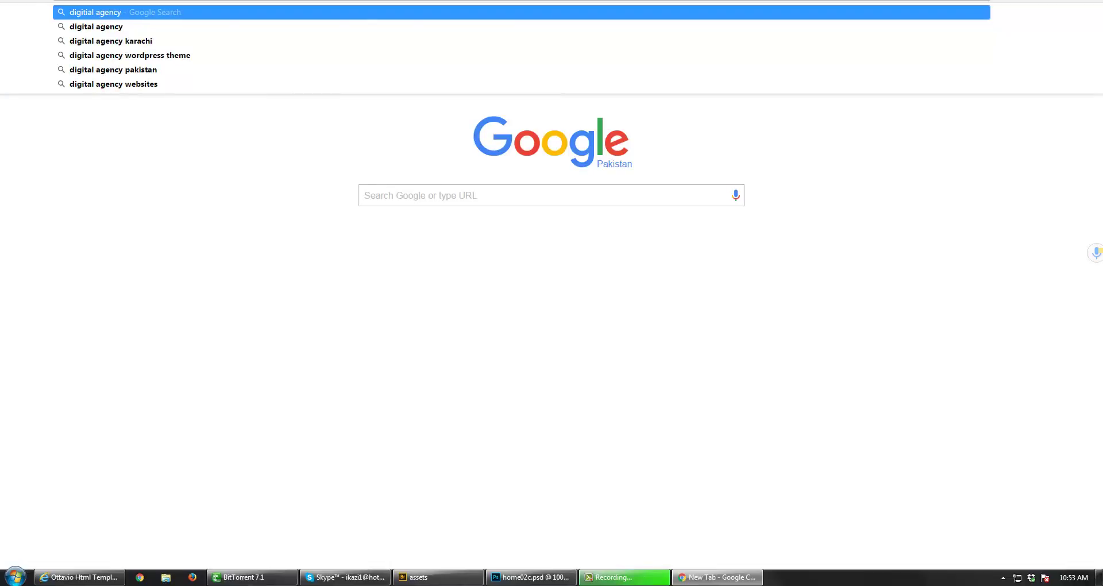
{"action": "type", "text": " in usa"}
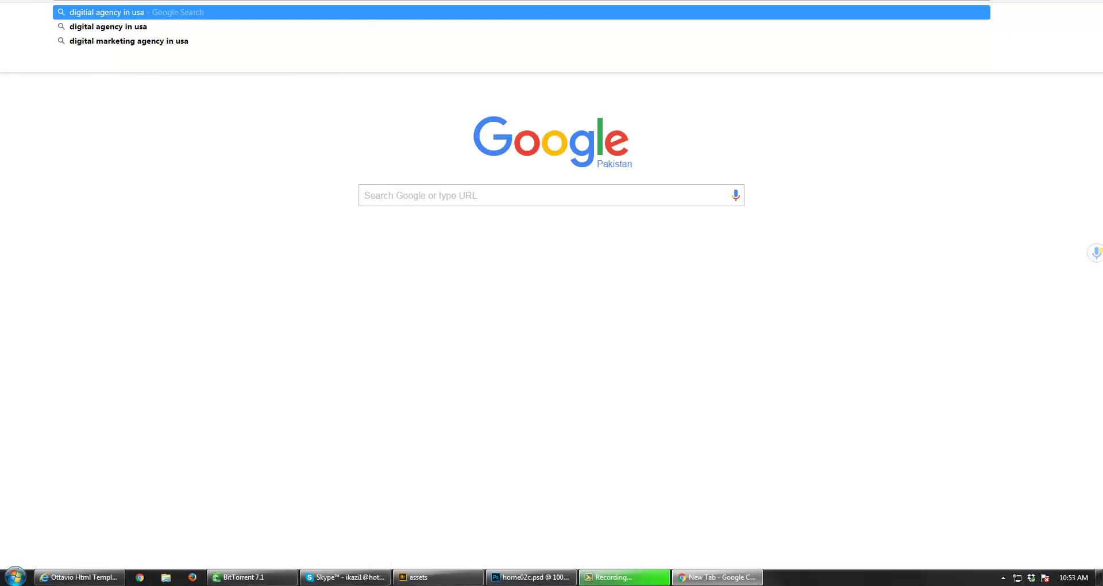
{"action": "key", "text": "Return"}
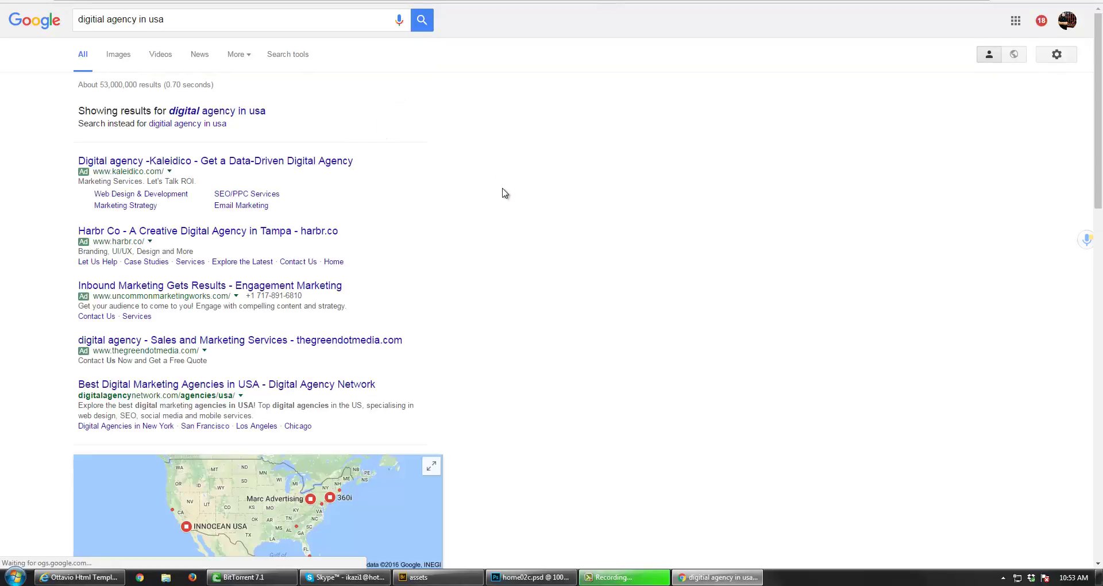
- Open the Digital Agency Network's worldwide agencies page from the search results and look through its USA section and city listings
{"action": "scroll", "coordinate": [504, 193], "scroll_direction": "down", "scroll_amount": 10}
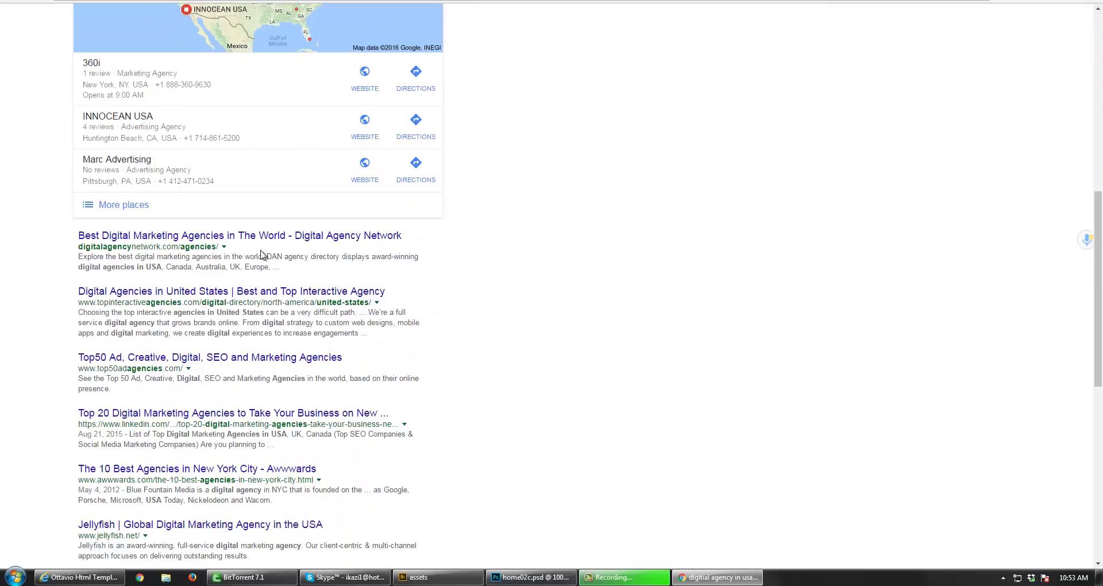
{"action": "left_click", "coordinate": [204, 244]}
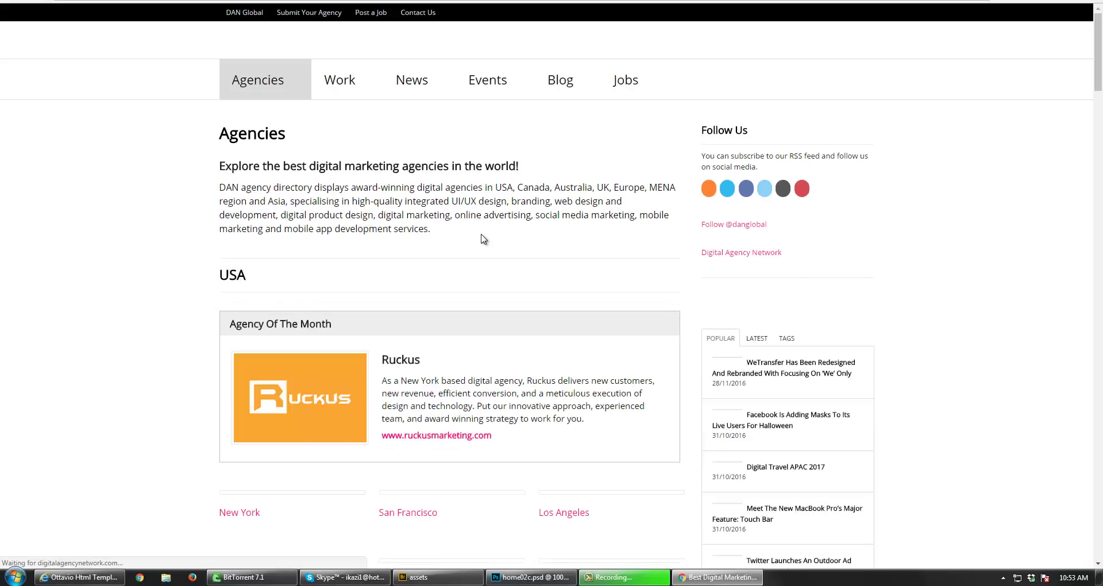
{"action": "scroll", "coordinate": [505, 249], "scroll_direction": "down", "scroll_amount": 2}
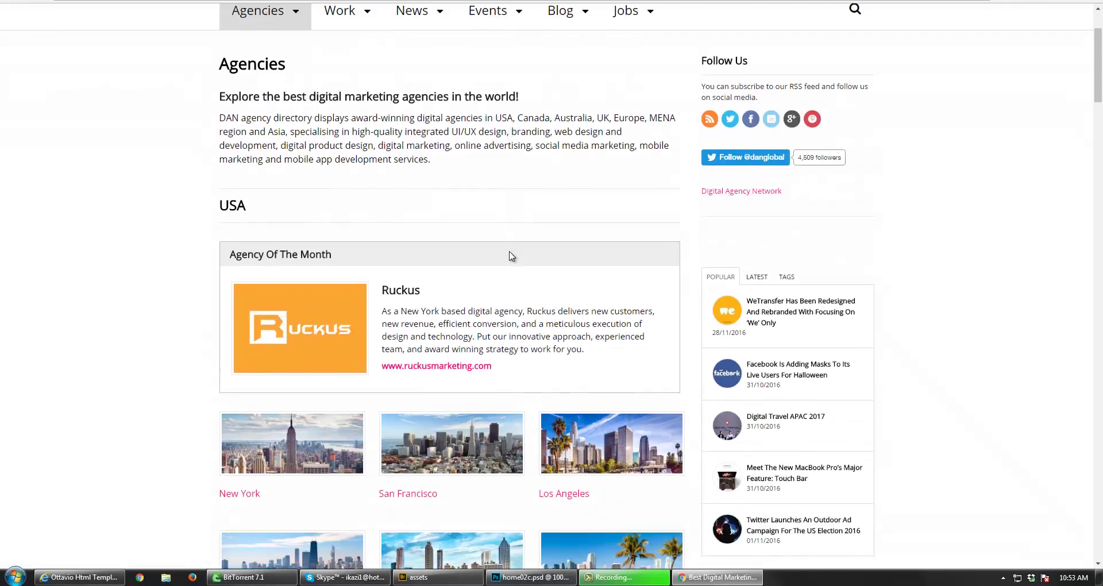
{"action": "scroll", "coordinate": [511, 255], "scroll_direction": "down", "scroll_amount": 3}
{"action": "scroll", "coordinate": [511, 260], "scroll_direction": "down", "scroll_amount": 2}
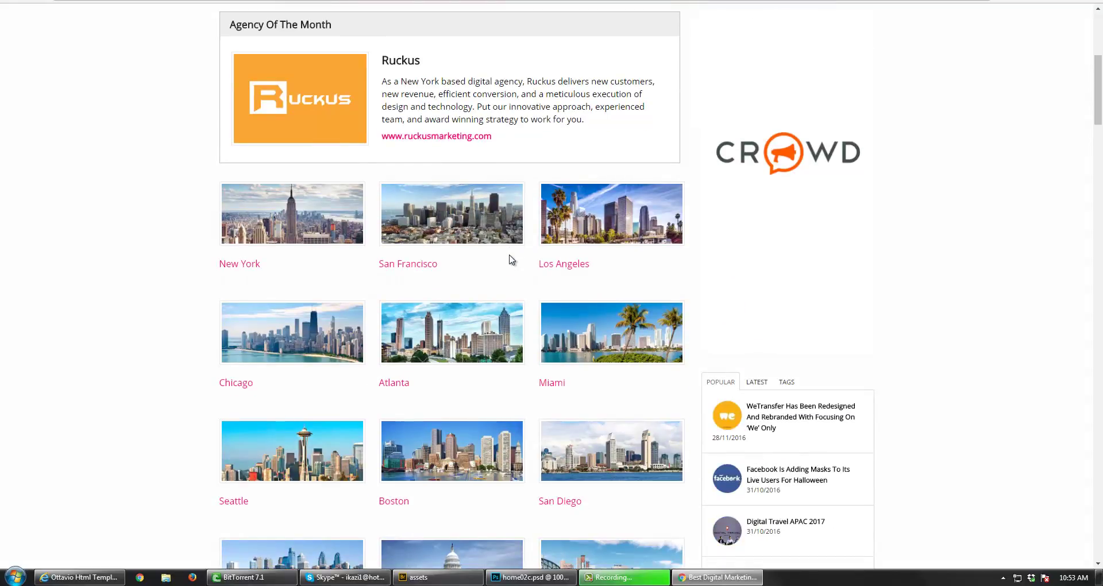
{"action": "scroll", "coordinate": [512, 260], "scroll_direction": "down", "scroll_amount": 2}
{"action": "scroll", "coordinate": [511, 259], "scroll_direction": "up", "scroll_amount": 6}
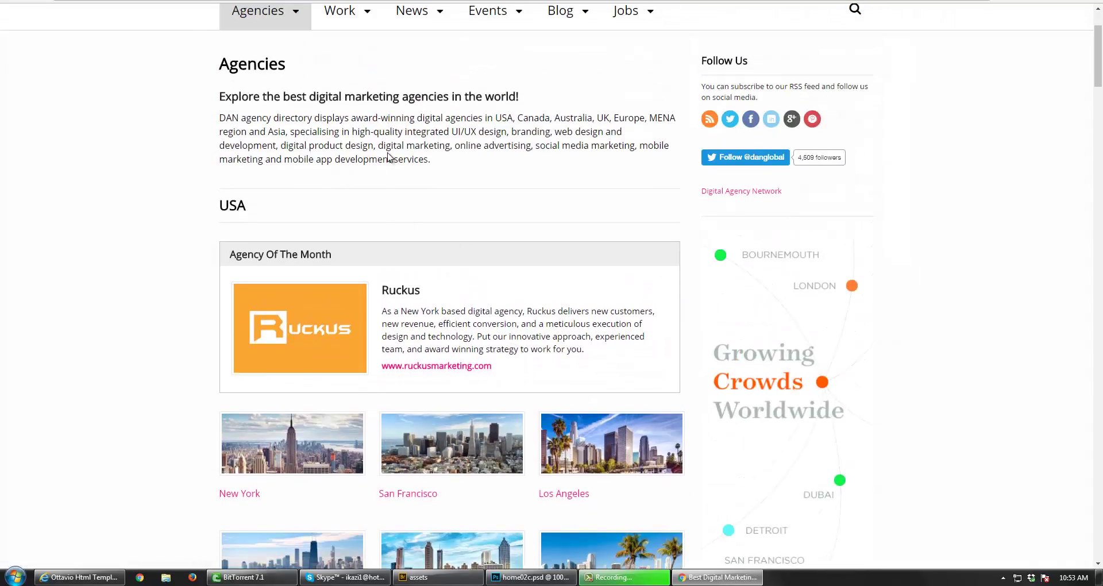
{"action": "scroll", "coordinate": [419, 151], "scroll_direction": "up", "scroll_amount": 2}
{"action": "mouse_move", "coordinate": [299, 155]}
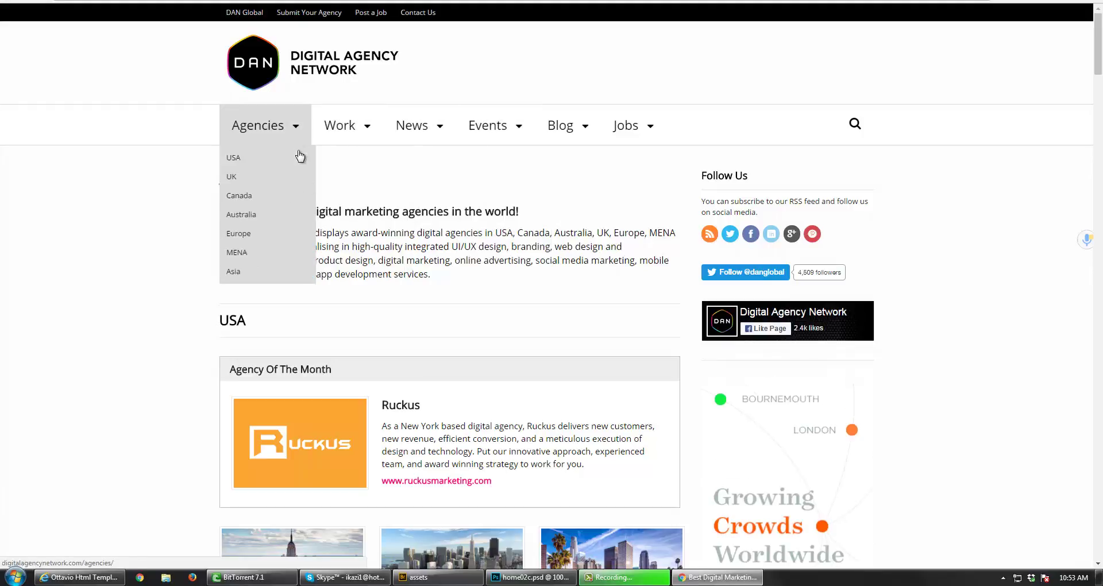
{"action": "scroll", "coordinate": [436, 281], "scroll_direction": "down", "scroll_amount": 2}
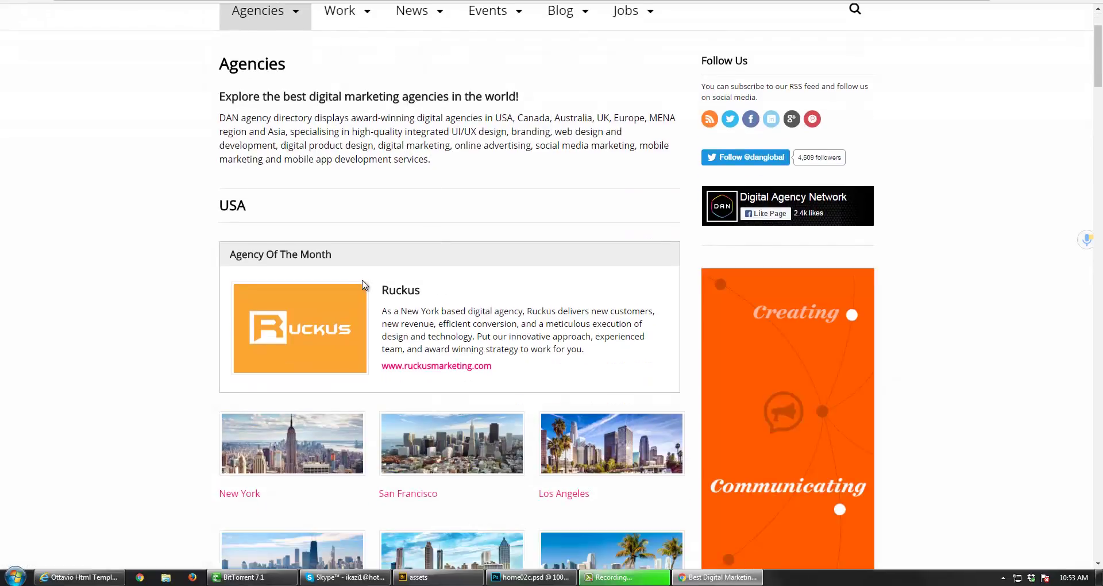
{"action": "scroll", "coordinate": [363, 285], "scroll_direction": "down", "scroll_amount": 2}
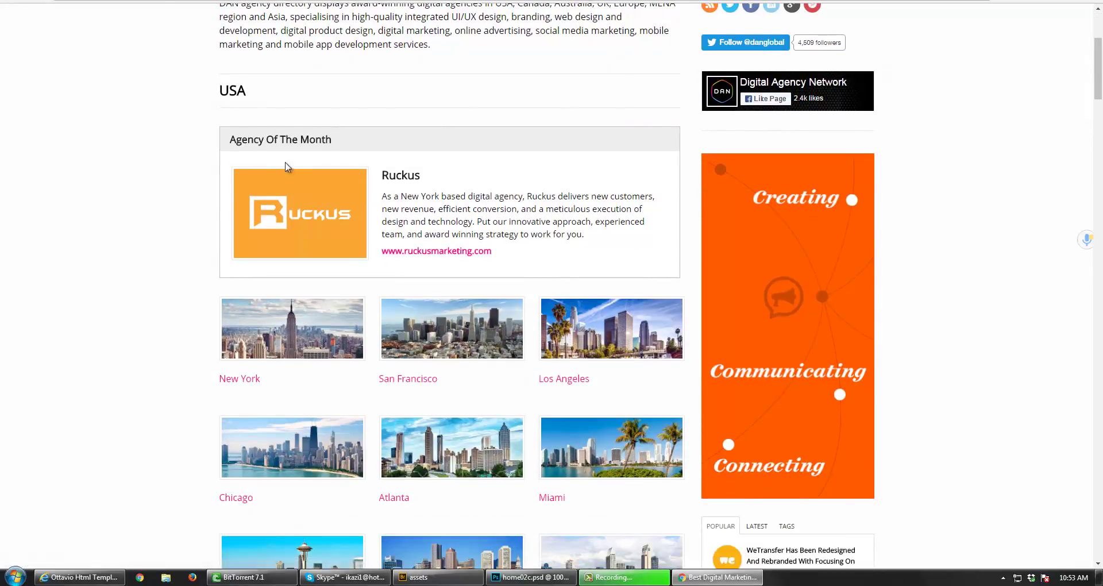
{"action": "left_click", "coordinate": [425, 251]}
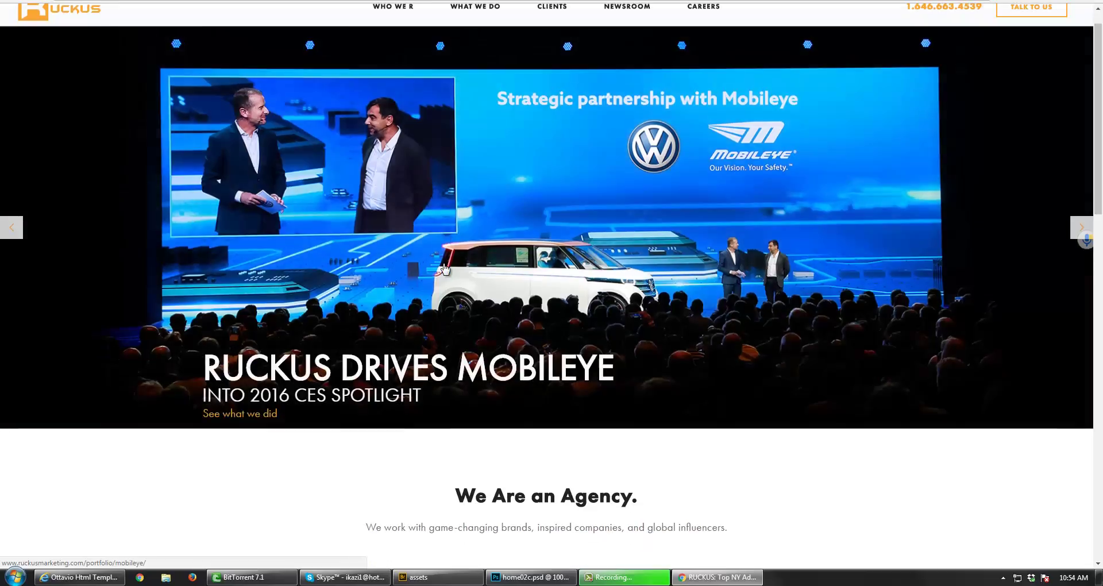
{"action": "scroll", "coordinate": [445, 268], "scroll_direction": "down", "scroll_amount": 3}
{"action": "scroll", "coordinate": [446, 268], "scroll_direction": "down", "scroll_amount": 6}
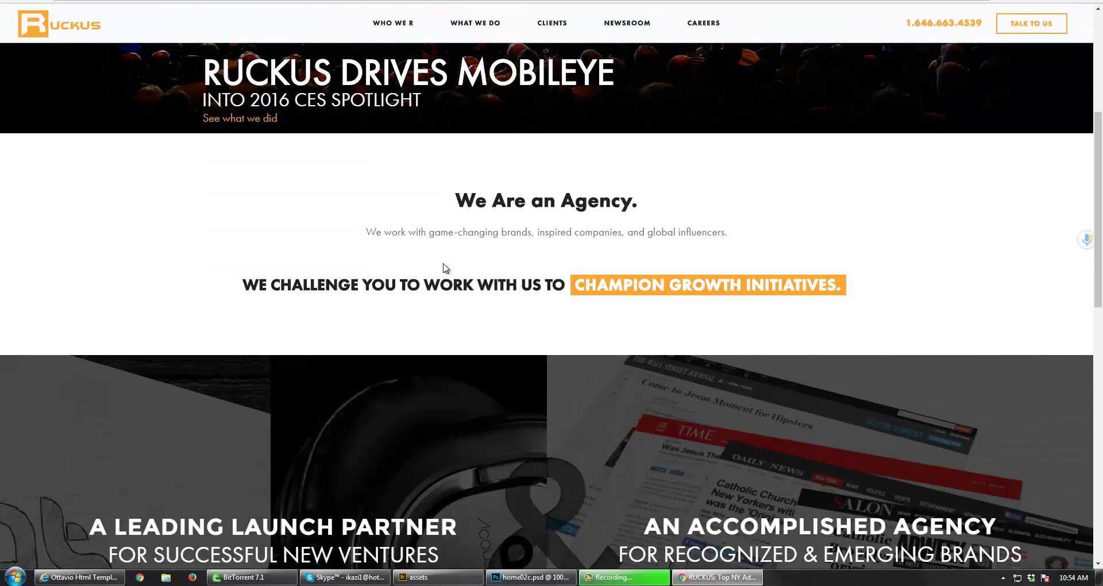
{"action": "scroll", "coordinate": [444, 267], "scroll_direction": "down", "scroll_amount": 3}
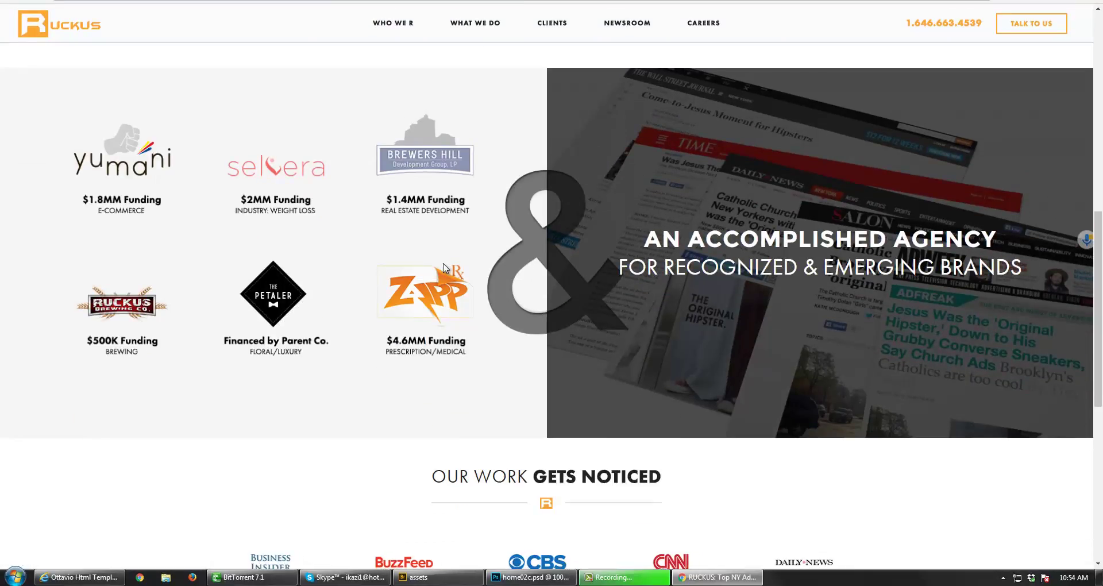
{"action": "scroll", "coordinate": [444, 264], "scroll_direction": "down", "scroll_amount": 1}
{"action": "scroll", "coordinate": [444, 263], "scroll_direction": "down", "scroll_amount": 3}
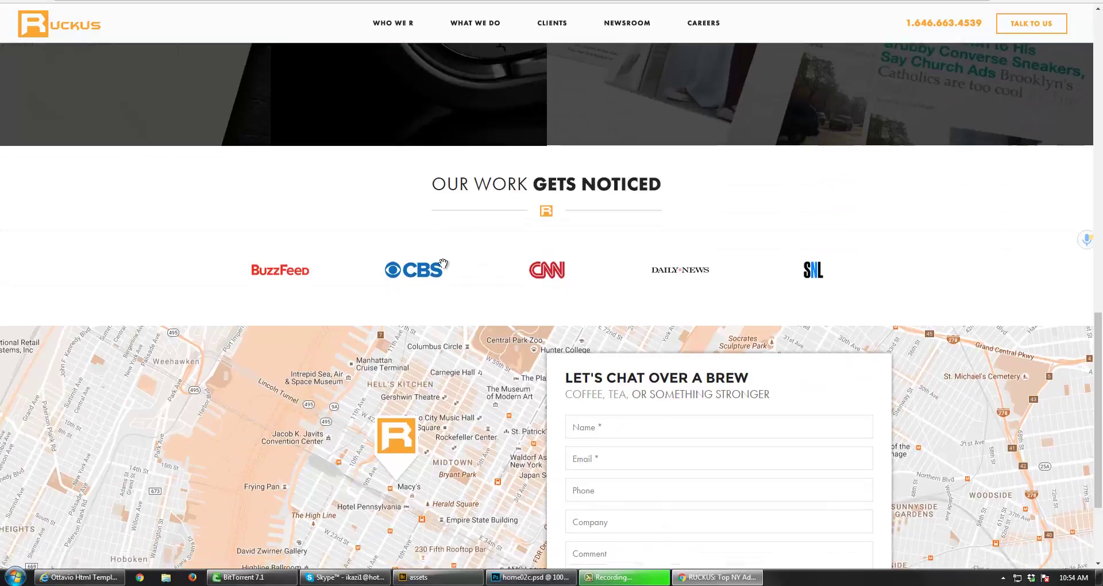
{"action": "scroll", "coordinate": [443, 263], "scroll_direction": "down", "scroll_amount": 2}
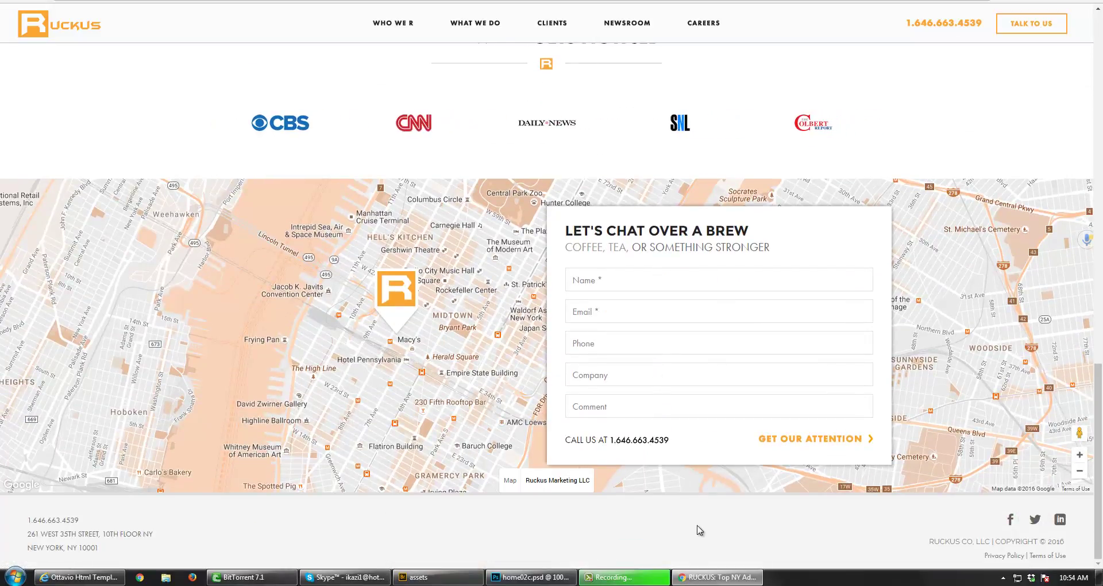
{"action": "scroll", "coordinate": [563, 328], "scroll_direction": "up", "scroll_amount": 10}
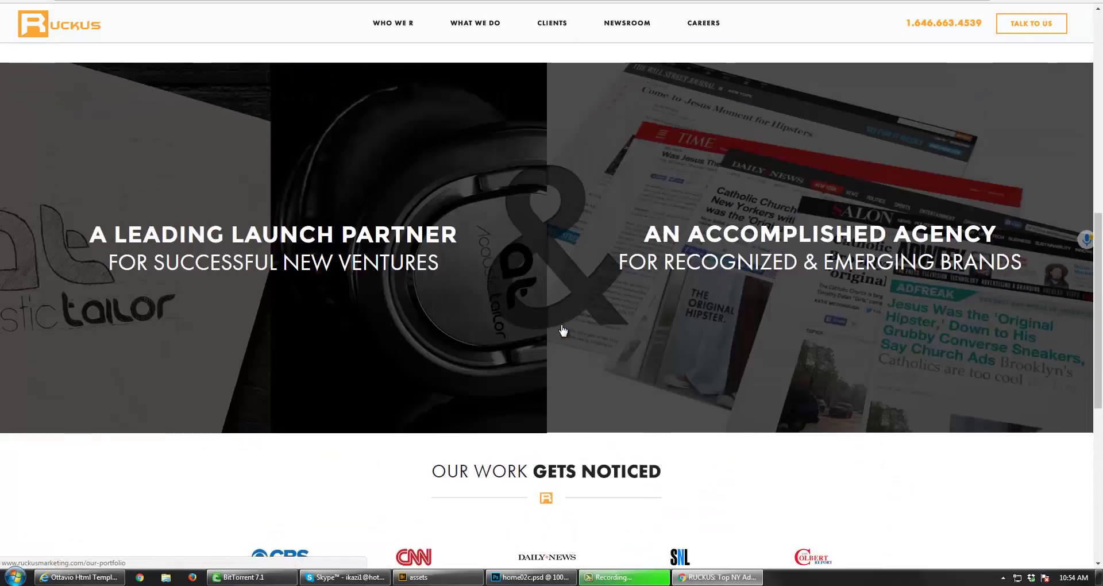
{"action": "scroll", "coordinate": [563, 330], "scroll_direction": "up", "scroll_amount": 7}
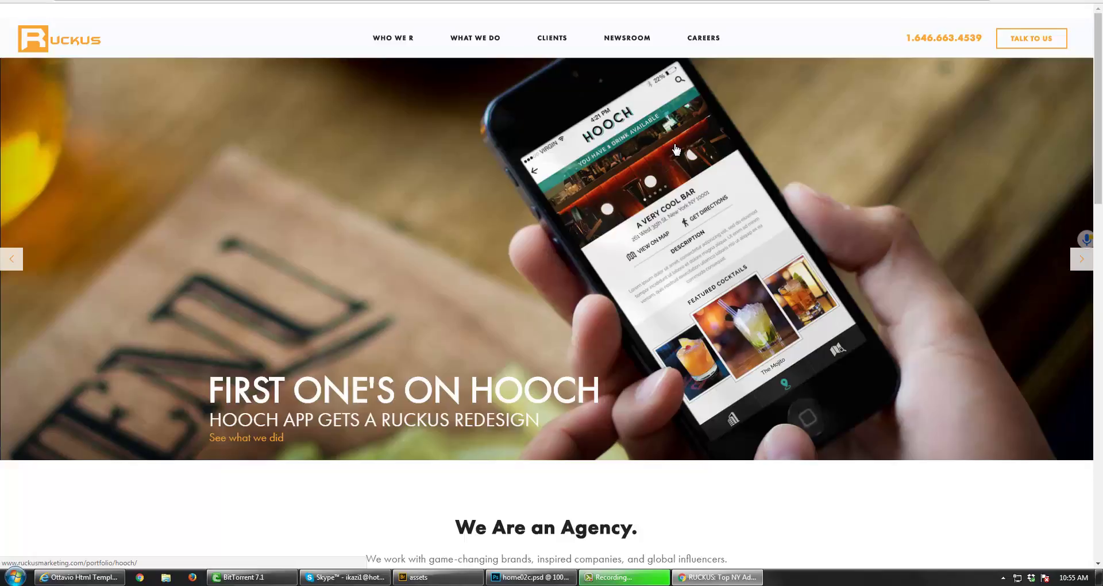
- Examine the Ruckus home page's banner, "We Are an Agency." introduction and launch partner section again
{"action": "scroll", "coordinate": [676, 149], "scroll_direction": "down", "scroll_amount": 5}
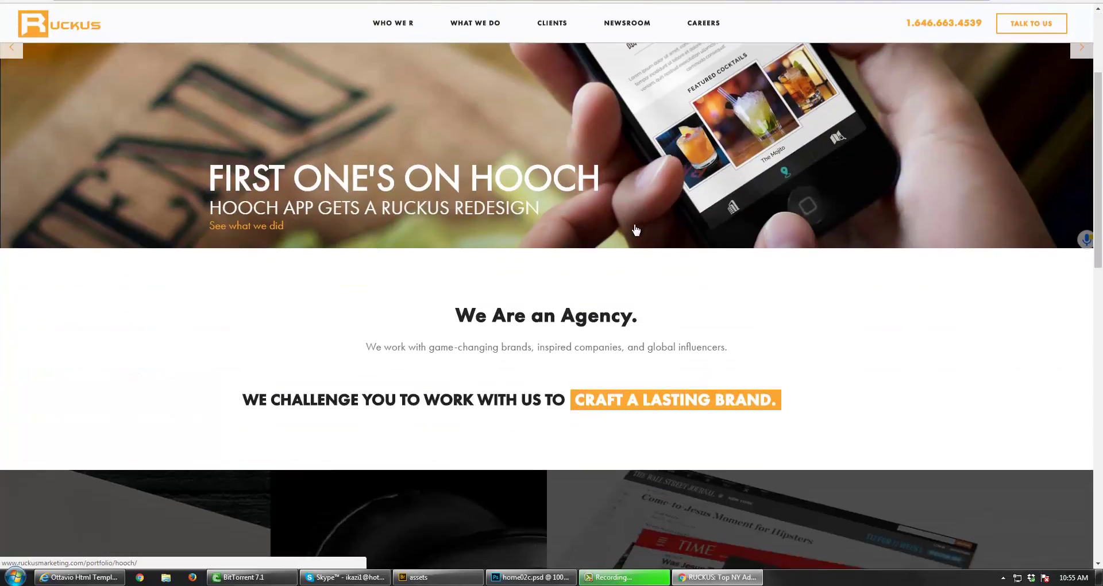
{"action": "scroll", "coordinate": [635, 243], "scroll_direction": "down", "scroll_amount": 4}
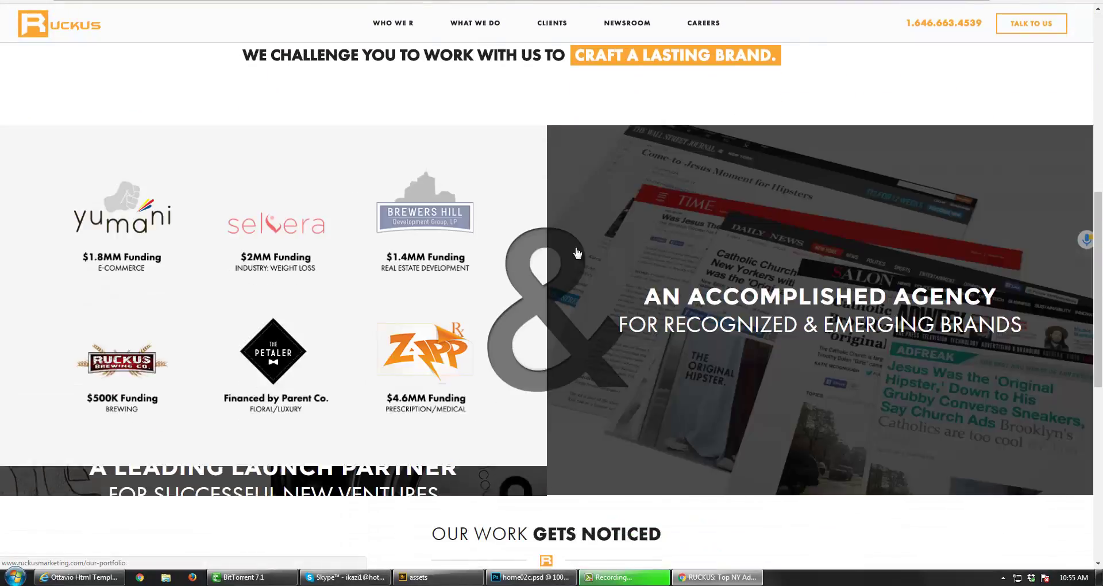
{"action": "scroll", "coordinate": [607, 256], "scroll_direction": "up", "scroll_amount": 3}
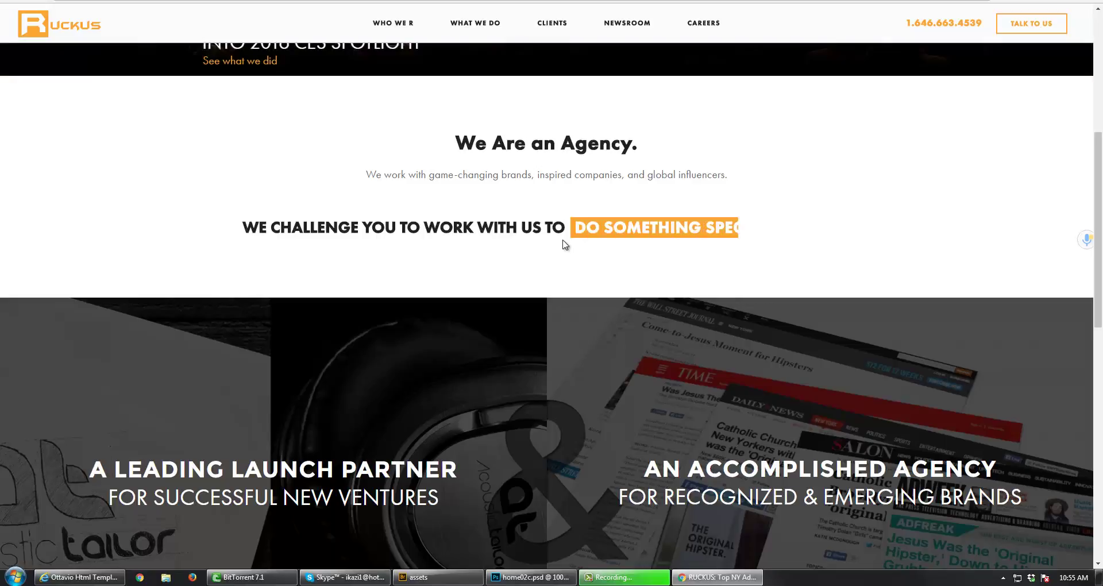
{"action": "scroll", "coordinate": [575, 287], "scroll_direction": "up", "scroll_amount": 2}
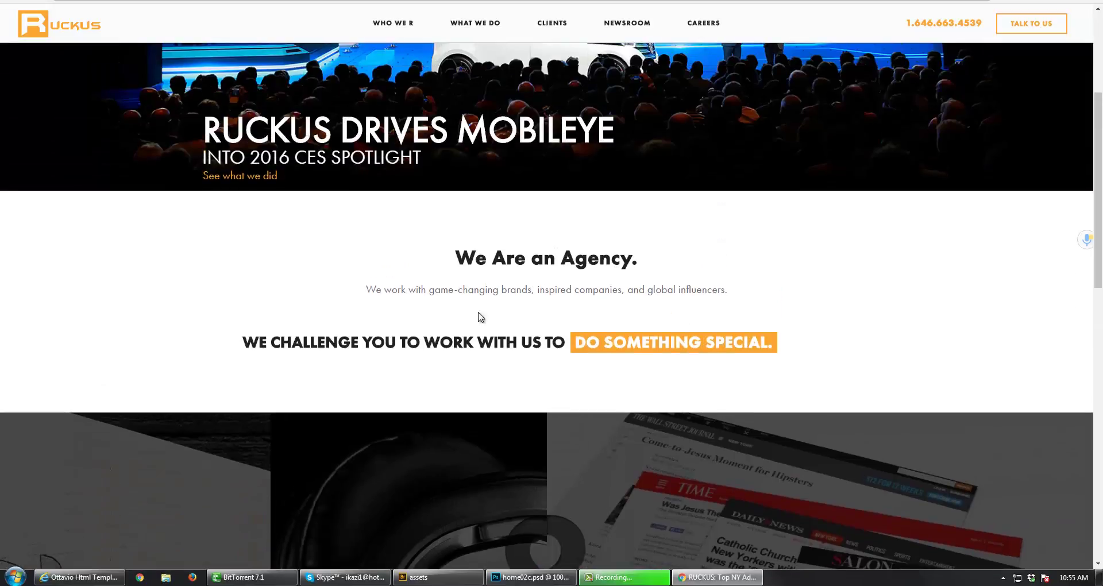
{"action": "scroll", "coordinate": [505, 339], "scroll_direction": "up", "scroll_amount": 2}
{"action": "scroll", "coordinate": [522, 348], "scroll_direction": "up", "scroll_amount": 3}
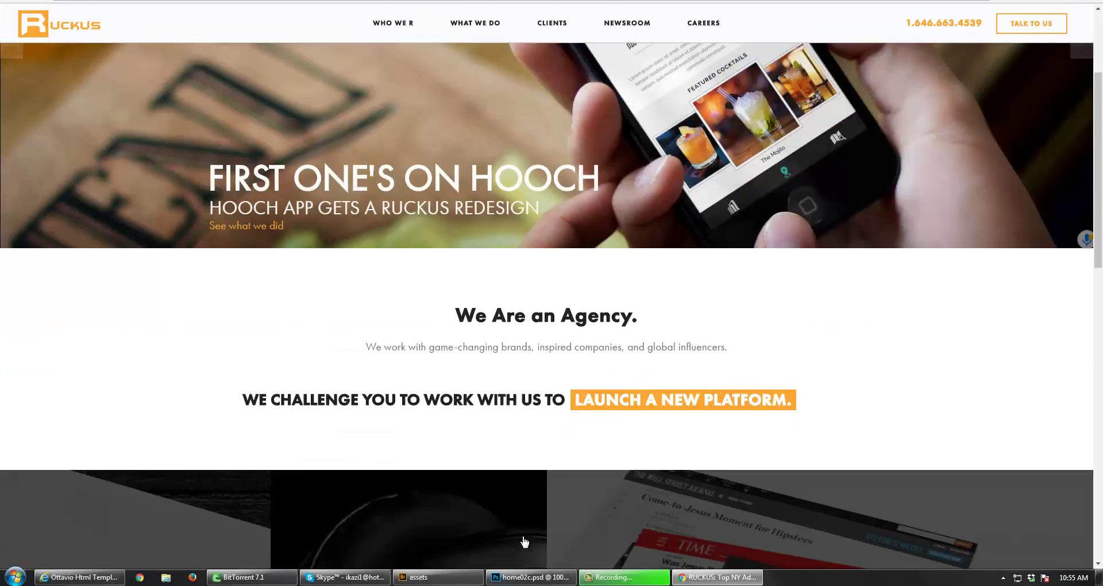
- Switch to Photoshop and add a note beside the "we make cool stuff!" heading reading "it should be same like :"
{"action": "left_click", "coordinate": [529, 577]}
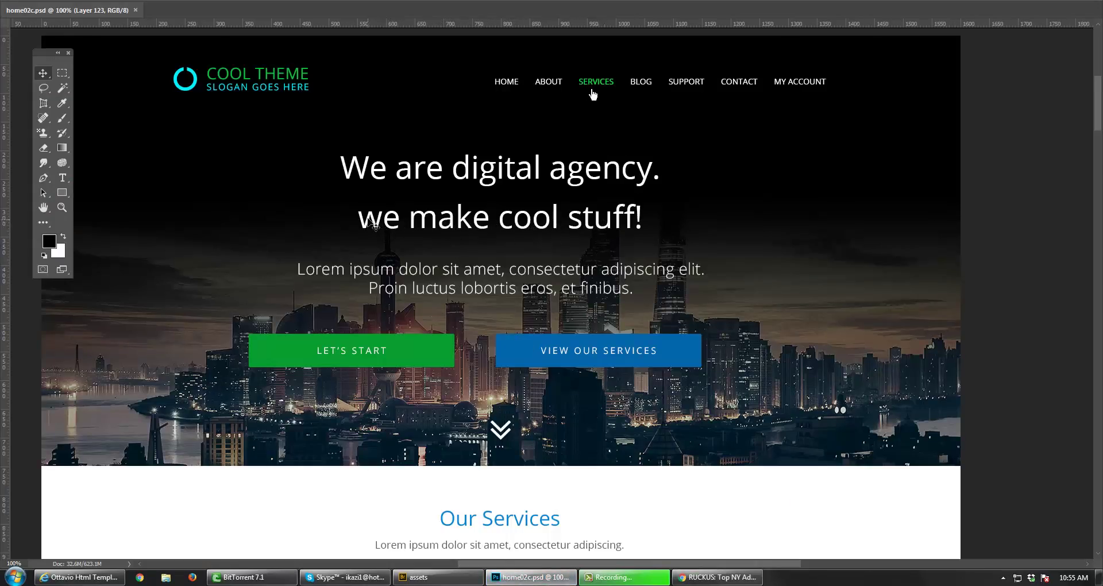
{"action": "left_click_drag", "start_coordinate": [566, 225], "coordinate": [442, 244]}
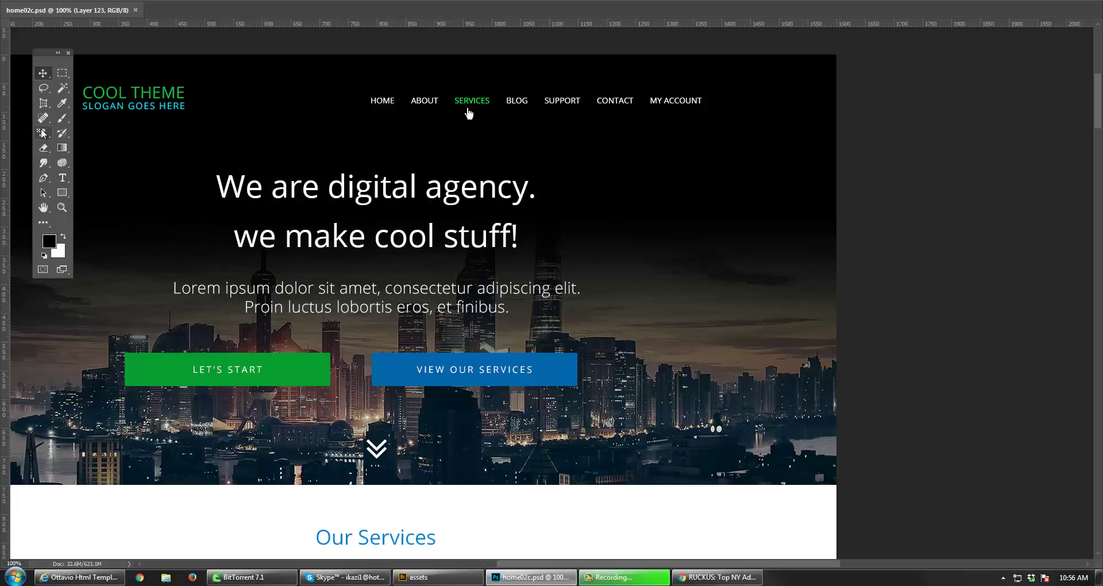
{"action": "left_click", "coordinate": [60, 106]}
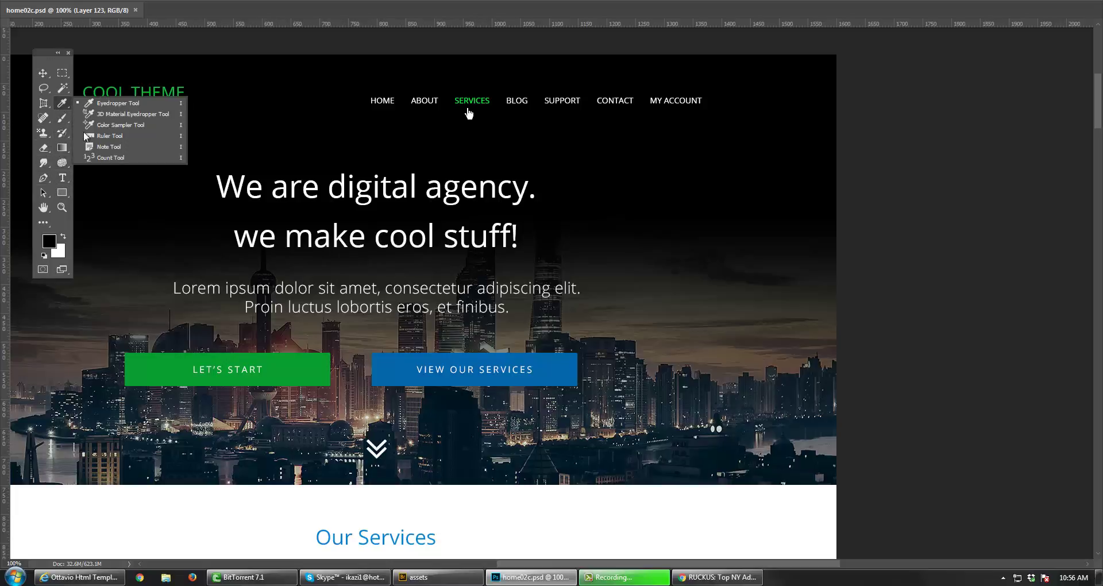
{"action": "left_click", "coordinate": [104, 147]}
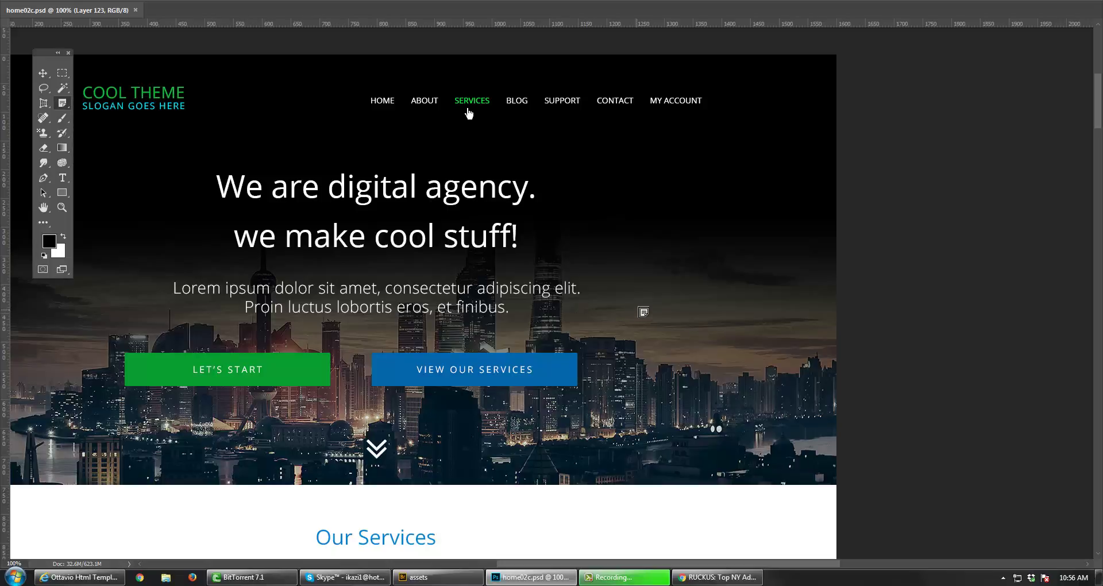
{"action": "left_click", "coordinate": [537, 235]}
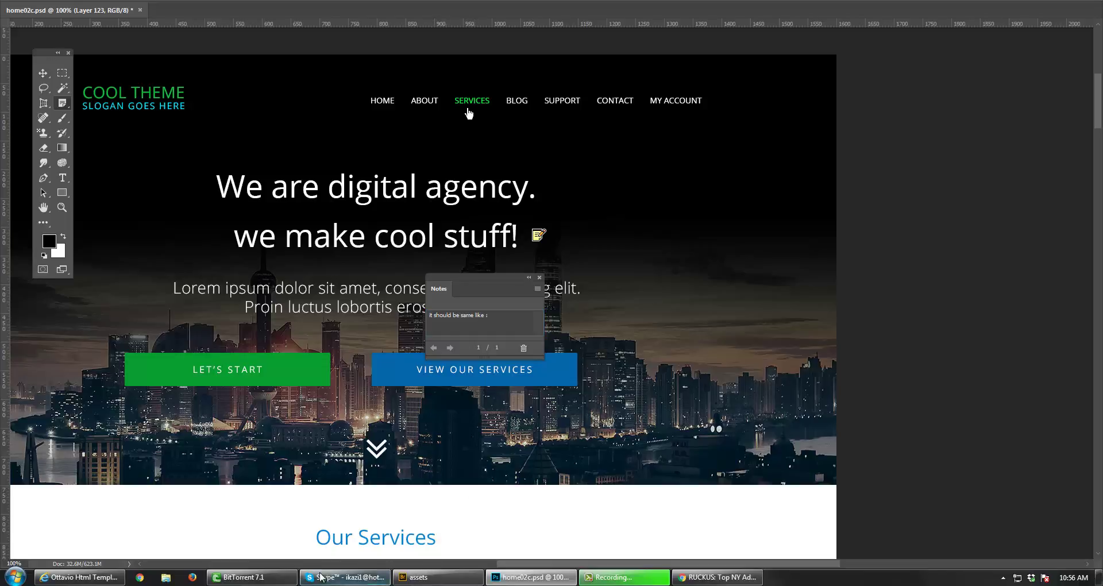
{"action": "left_click", "coordinate": [732, 582]}
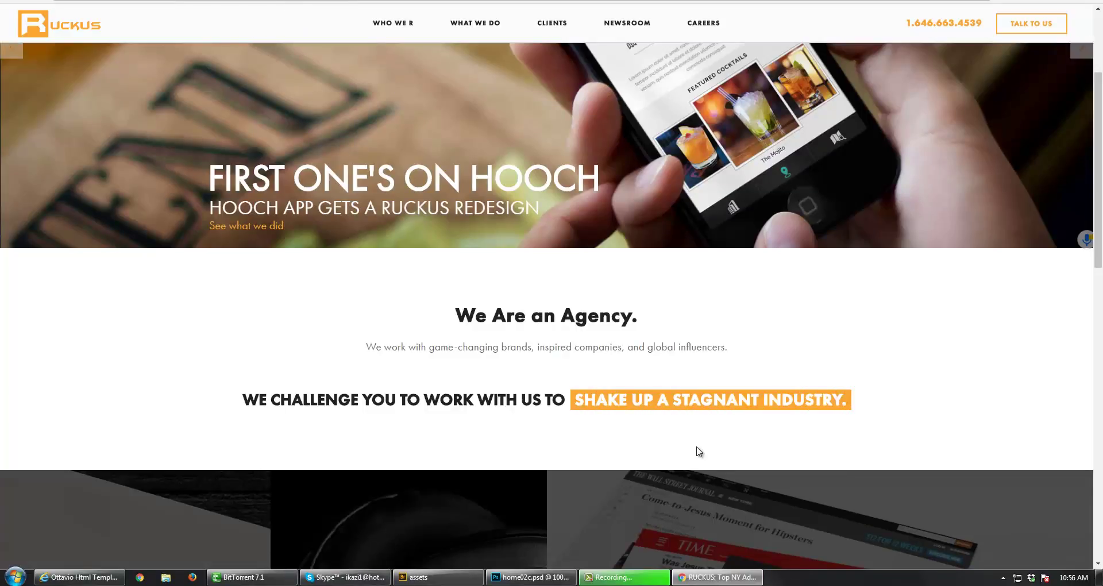
{"action": "key", "text": "alt+Tab"}
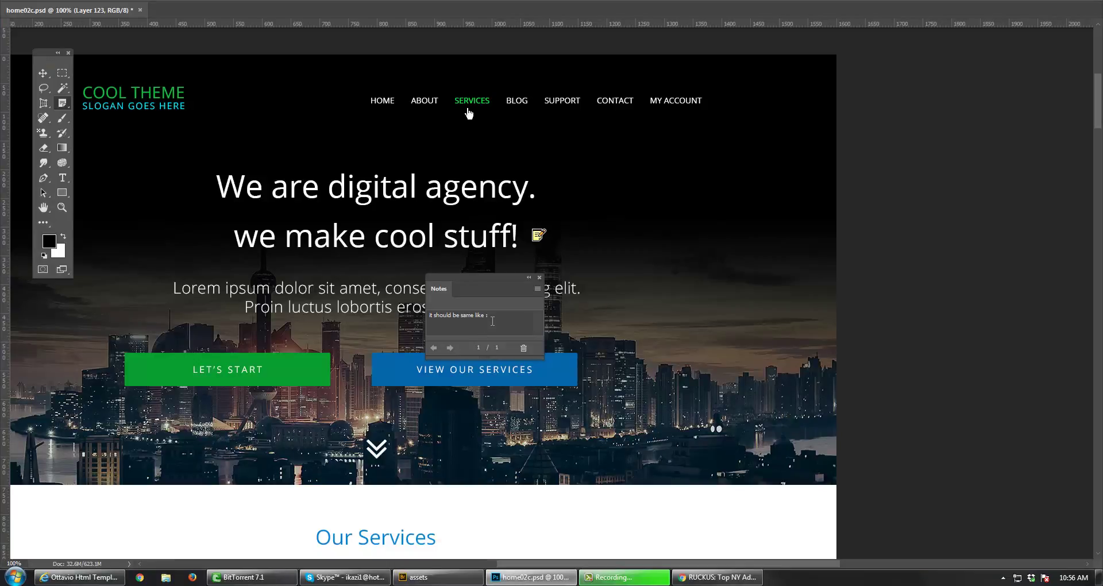
{"action": "type", "text": "http://www.ruckusmarketing.com/"}
{"action": "left_click", "coordinate": [540, 278]}
{"action": "left_click", "coordinate": [44, 78]}
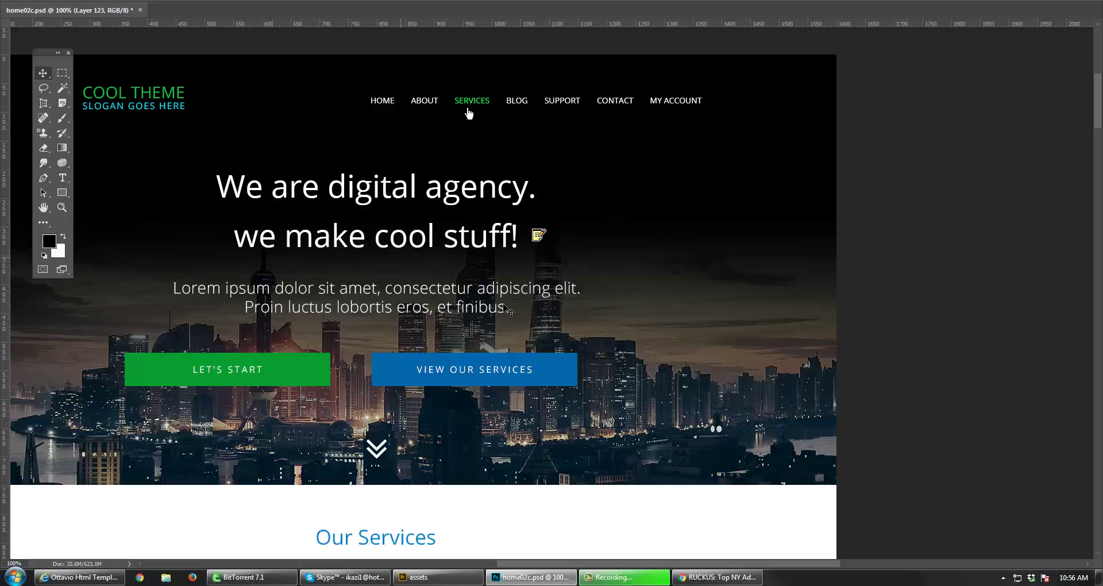
- Select the "we make cool stuff!" heading layer and toggle the document's extras off and on to check the note's visibility
{"action": "left_click", "coordinate": [498, 268]}
{"action": "left_click", "coordinate": [541, 241]}
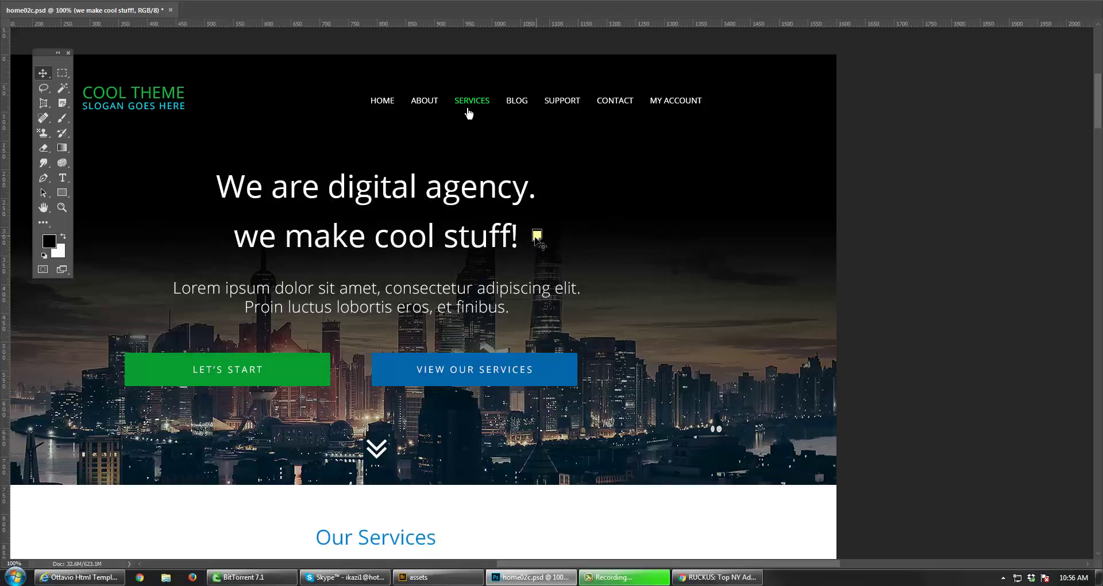
{"action": "key", "text": "ctrl+h"}
{"action": "key", "text": "ctrl+h"}
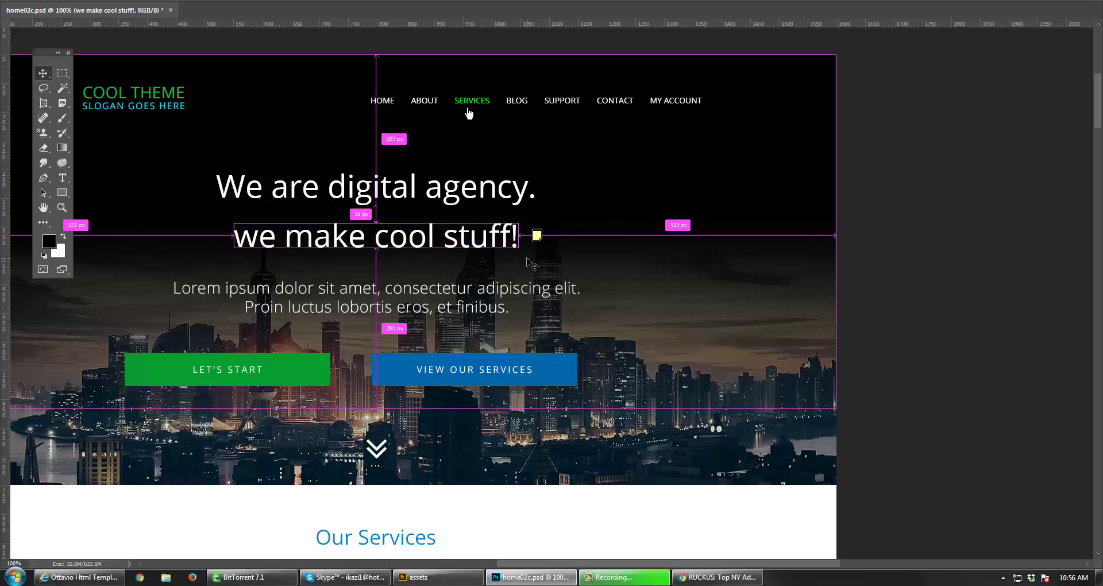
{"action": "key", "text": "ctrl+h"}
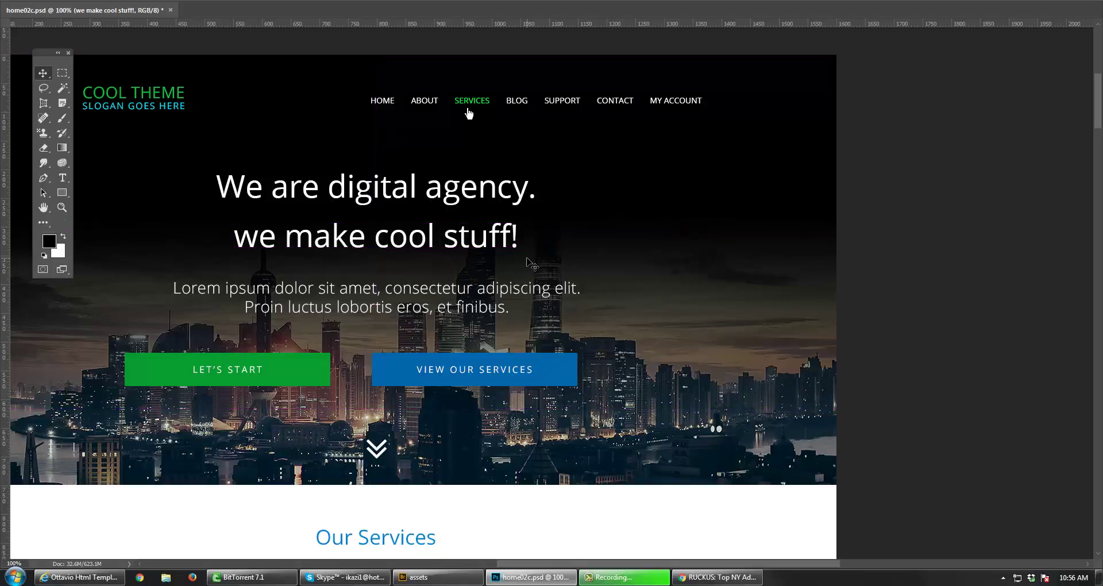
{"action": "key", "text": "ctrl+h"}
{"action": "key", "text": "ctrl+h"}
{"action": "left_click_drag", "start_coordinate": [506, 283], "coordinate": [547, 253]}
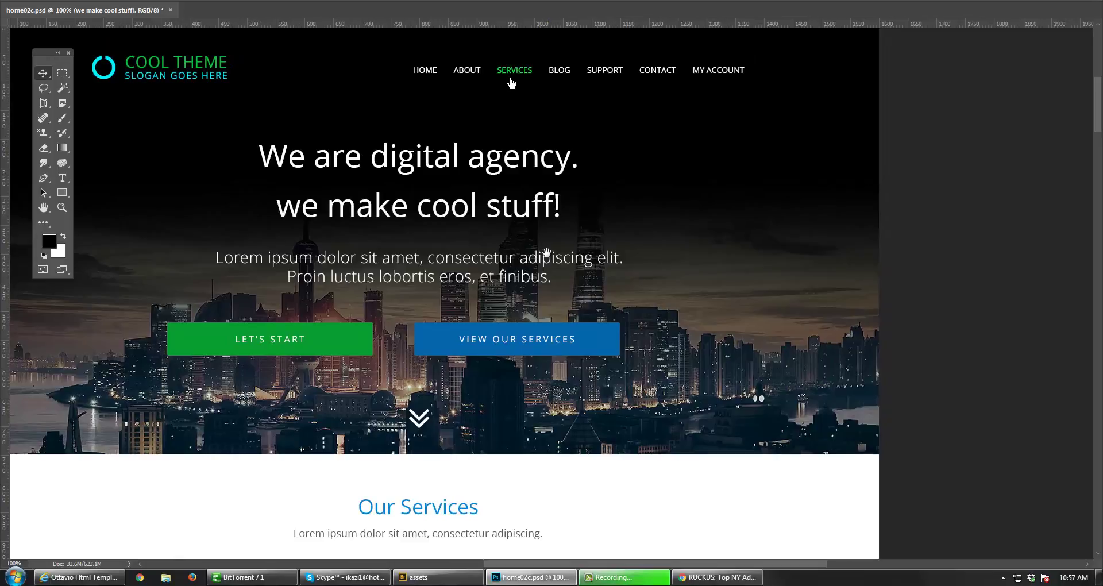
{"action": "key", "text": "ctrl+h"}
{"action": "left_click_drag", "start_coordinate": [506, 372], "coordinate": [552, 363]}
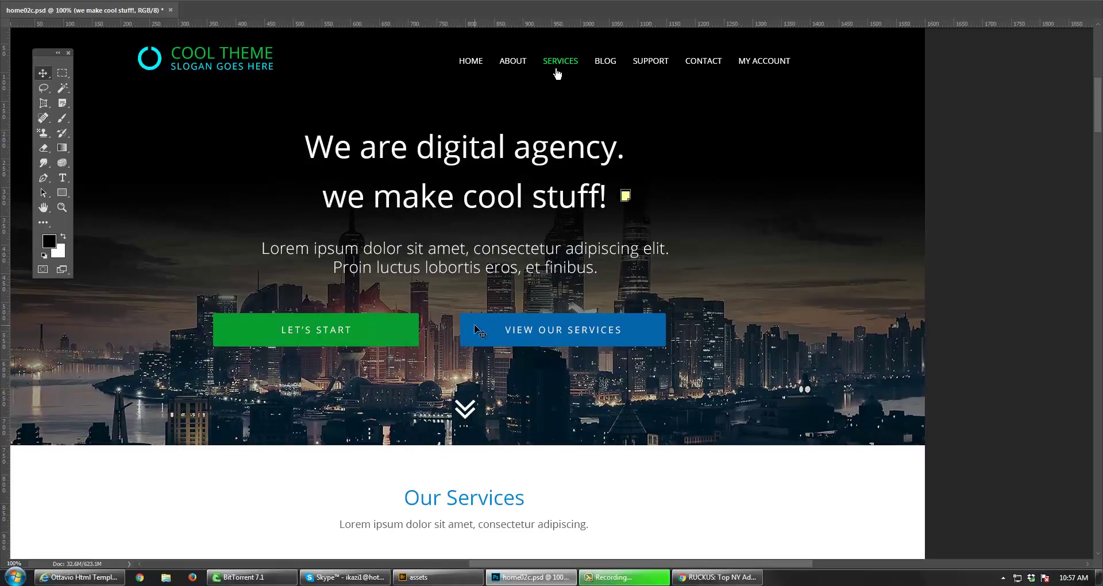
- Examine the page design from the hero banner down through the Our Services grid and buttons to the Our Works gallery
{"action": "left_click_drag", "start_coordinate": [557, 73], "coordinate": [575, 36]}
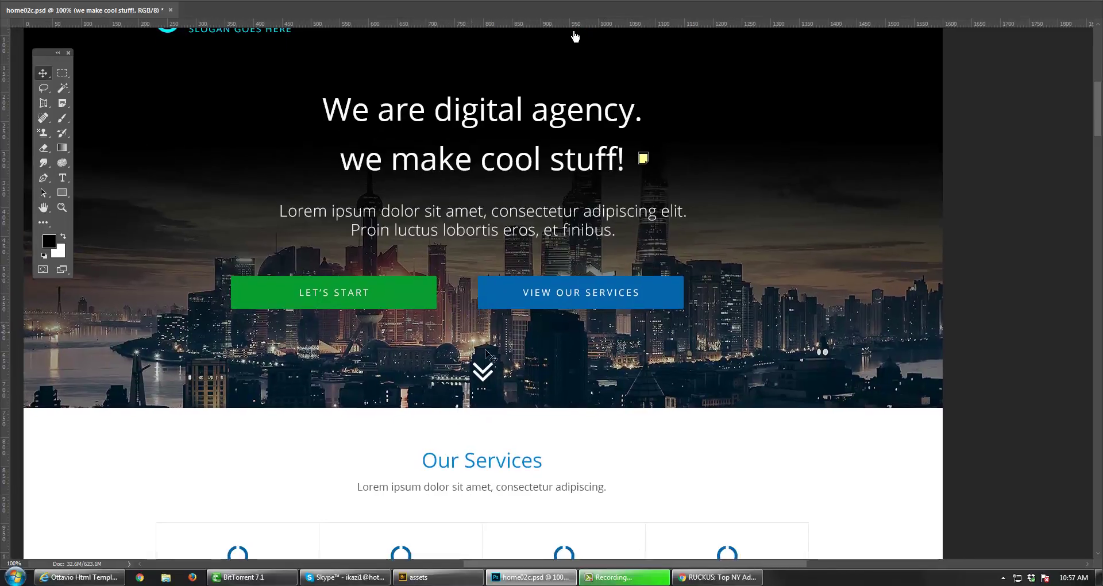
{"action": "left_click_drag", "start_coordinate": [478, 385], "coordinate": [494, 230]}
{"action": "left_click_drag", "start_coordinate": [495, 411], "coordinate": [499, 310]}
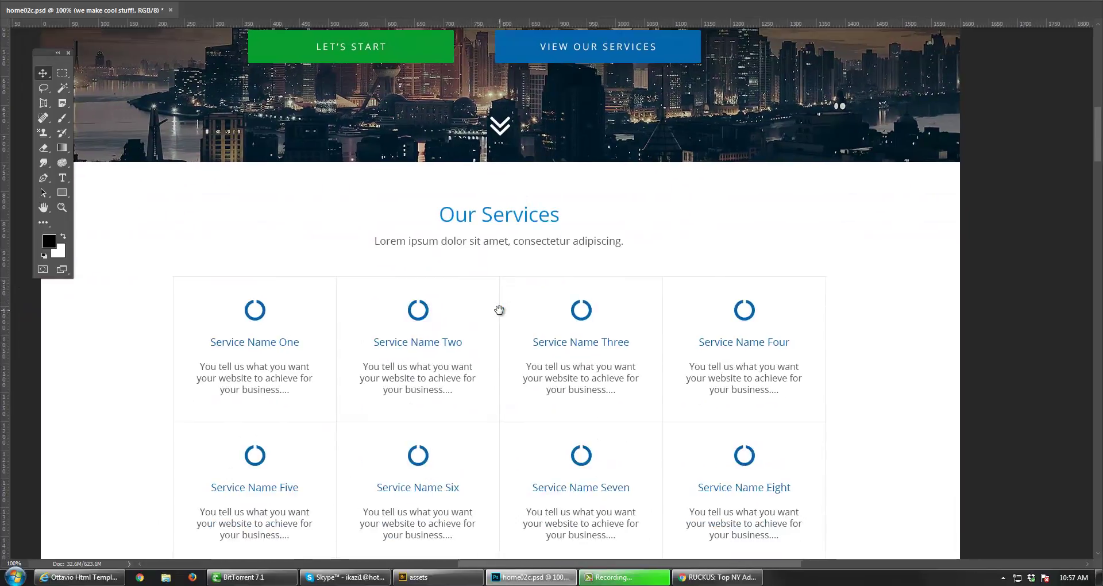
{"action": "left_click_drag", "start_coordinate": [408, 343], "coordinate": [412, 283]}
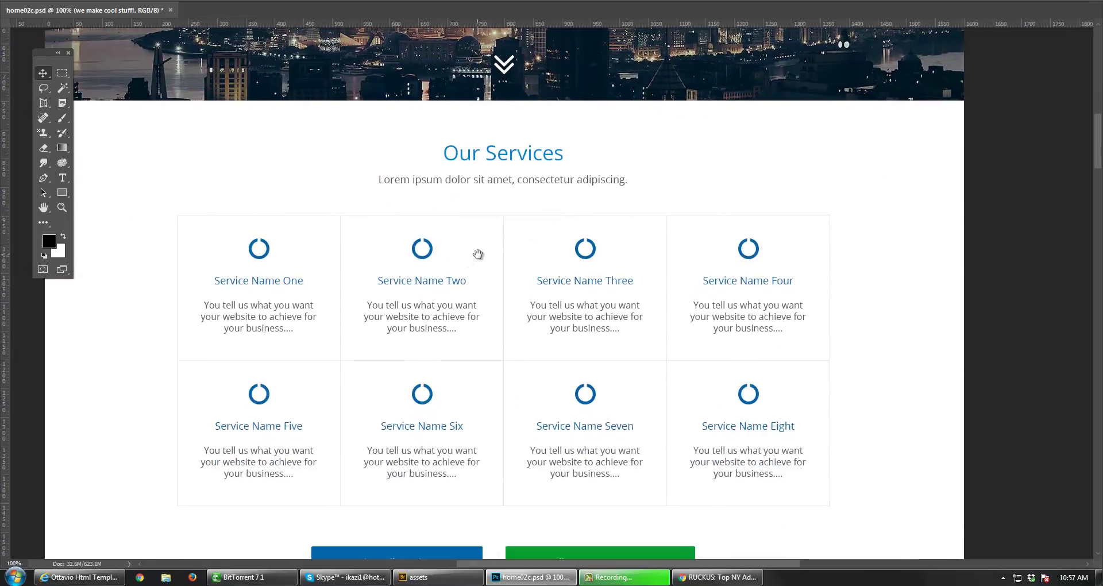
{"action": "left_click_drag", "start_coordinate": [478, 254], "coordinate": [480, 279]}
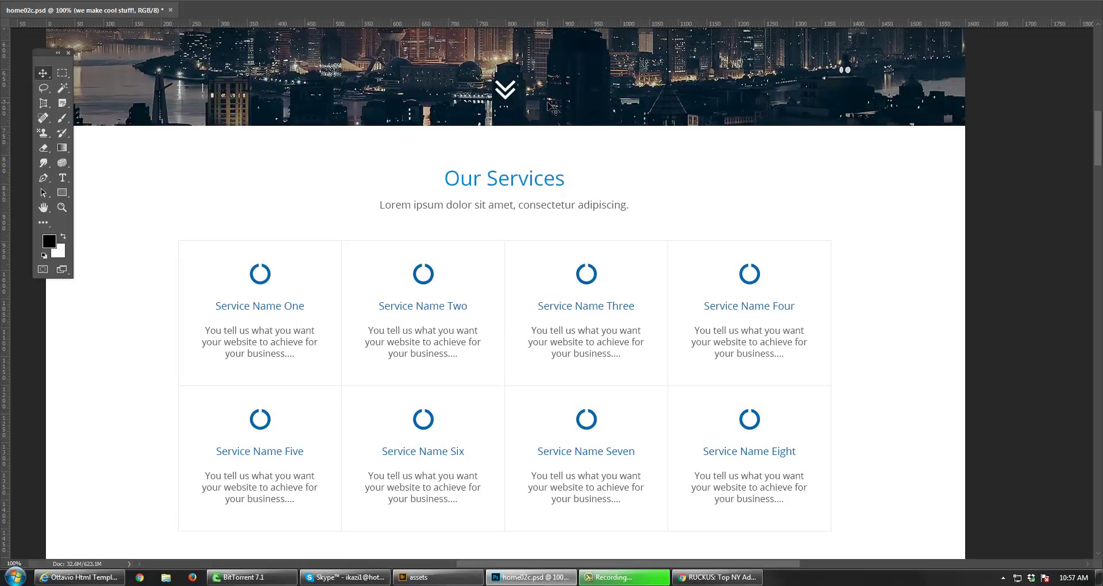
{"action": "left_click_drag", "start_coordinate": [507, 376], "coordinate": [510, 274]}
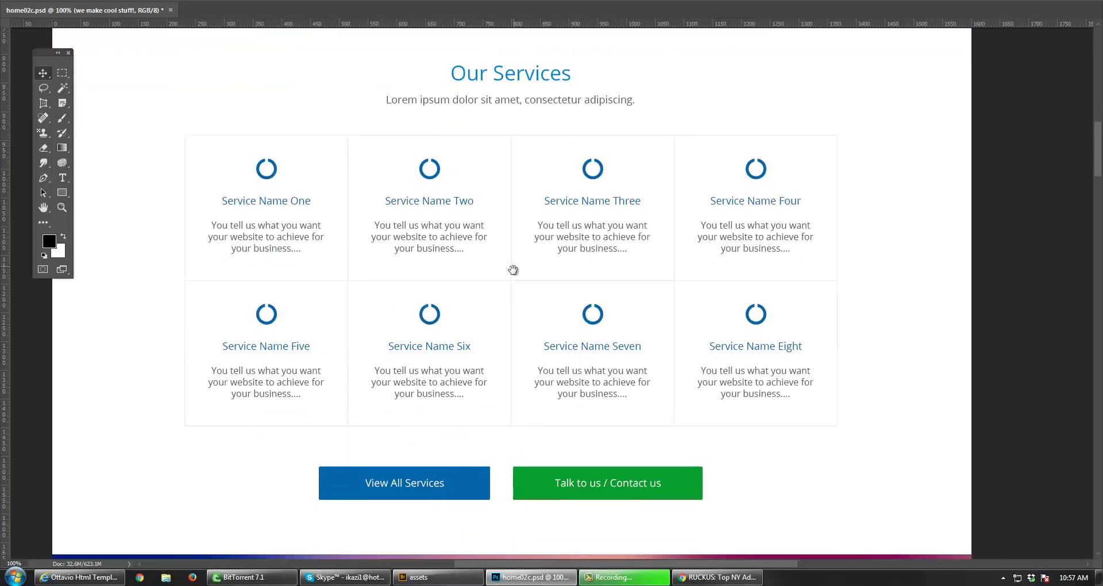
{"action": "left_click_drag", "start_coordinate": [488, 357], "coordinate": [480, 276]}
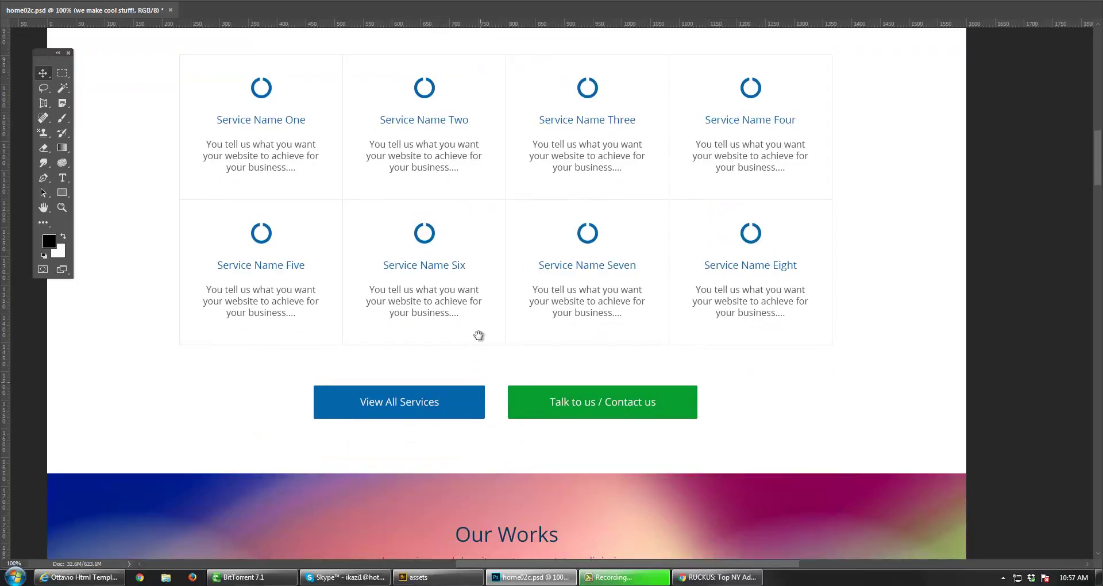
{"action": "left_click_drag", "start_coordinate": [475, 337], "coordinate": [474, 206]}
{"action": "left_click_drag", "start_coordinate": [470, 527], "coordinate": [471, 239]}
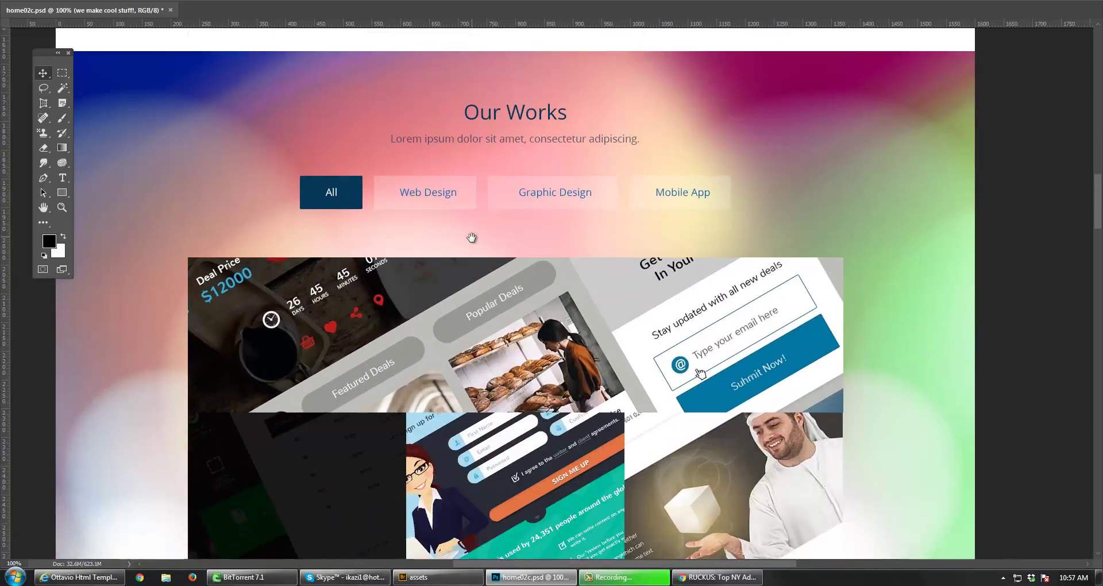
{"action": "mouse_move", "coordinate": [414, 340]}
{"action": "left_mouse_down"}
{"action": "mouse_move", "coordinate": [412, 271]}
{"action": "mouse_move", "coordinate": [440, 285]}
{"action": "mouse_move", "coordinate": [452, 336]}
{"action": "left_mouse_up"}
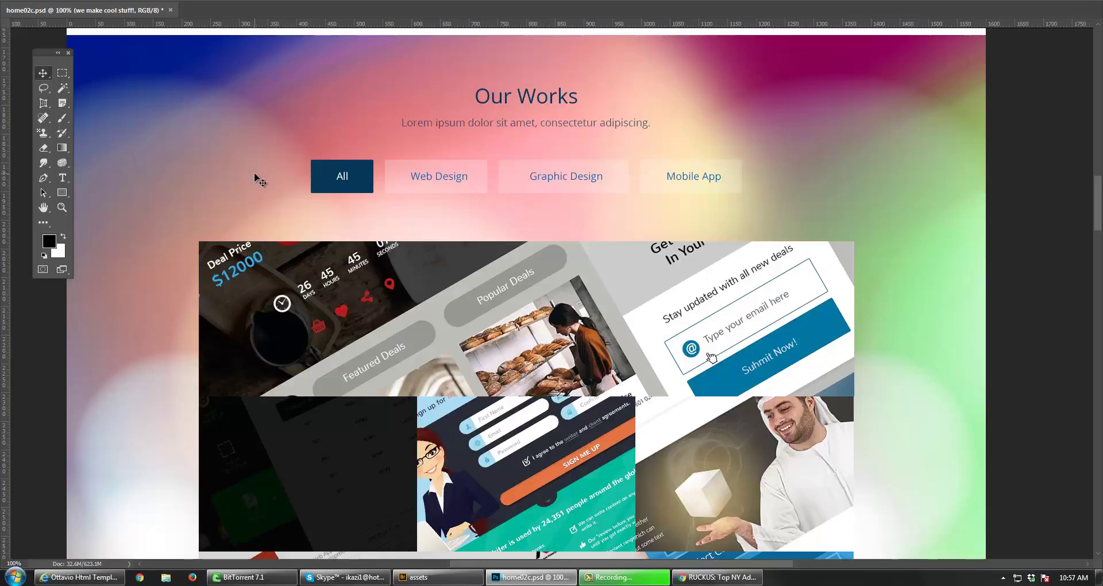
- Undo the trial move of the Our Works background artwork and save the design as a new file named home02d.psd
{"action": "left_click_drag", "start_coordinate": [807, 166], "coordinate": [815, 208]}
{"action": "key", "text": "ctrl+z"}
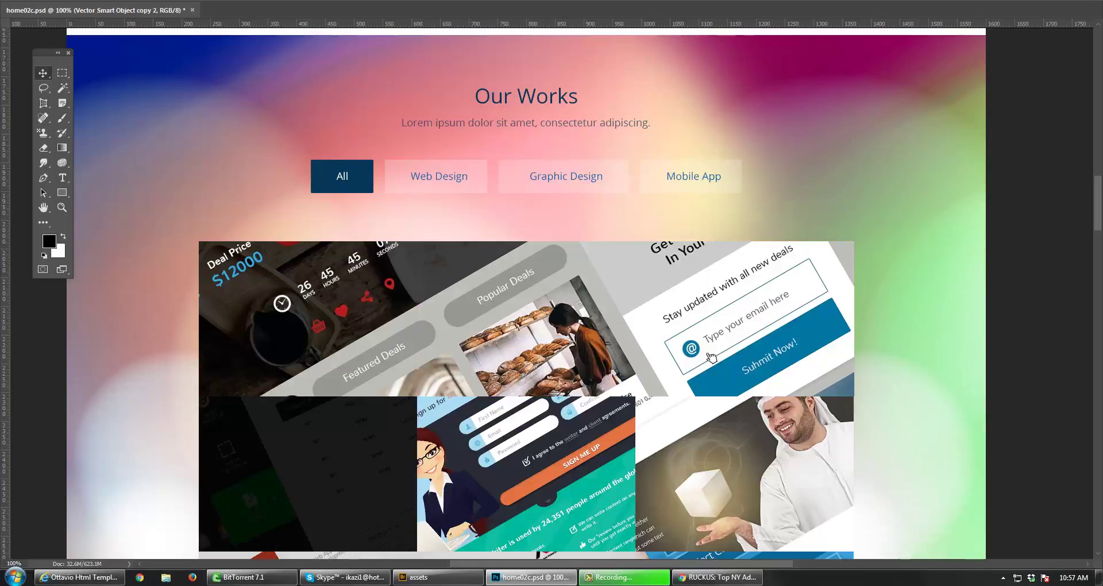
{"action": "key", "text": "alt+f"}
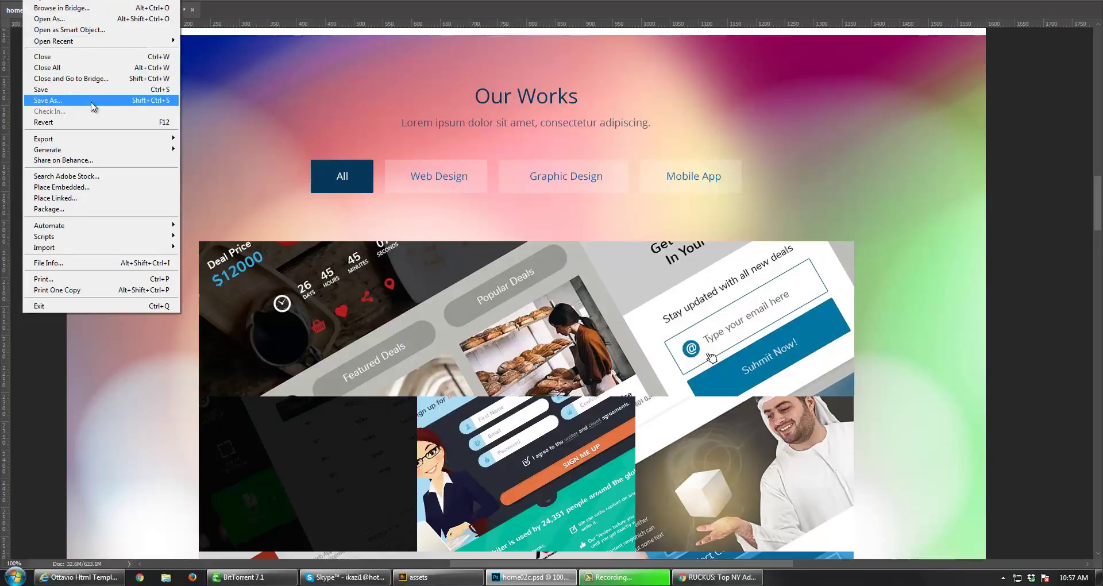
{"action": "left_click", "coordinate": [93, 101]}
{"action": "left_click", "coordinate": [309, 406]}
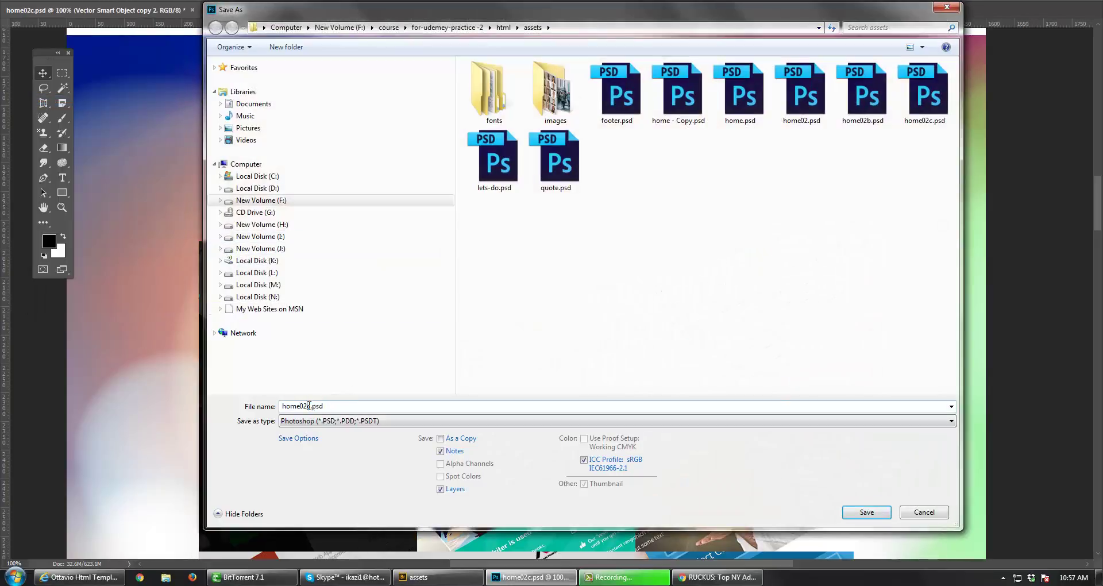
{"action": "type", "text": "d"}
{"action": "key", "text": "Return"}
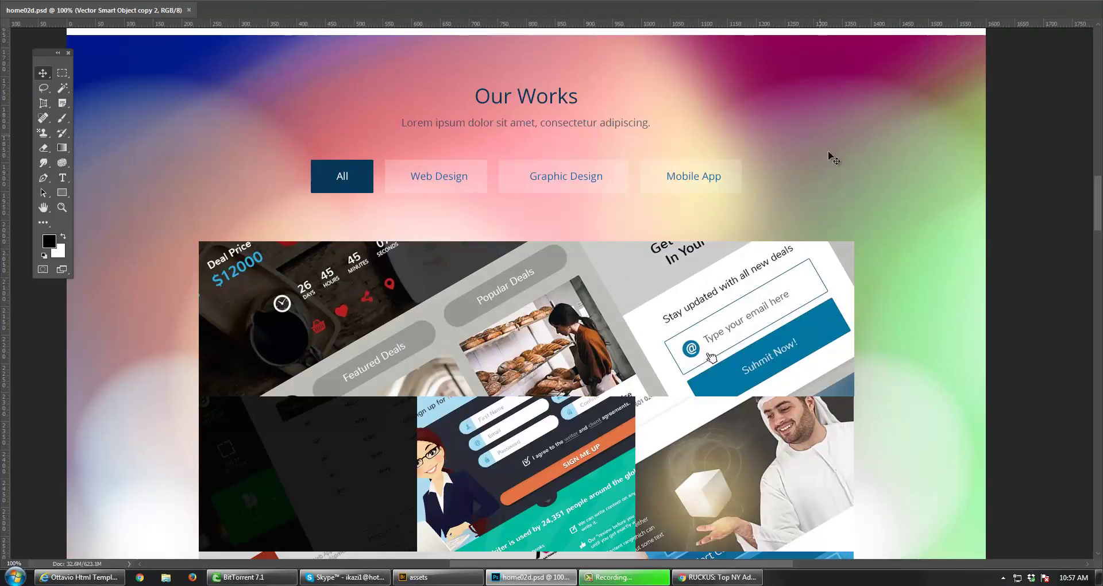
- Delete the two colourful blurred vector artworks from the background of the Our Works section
{"action": "left_click_drag", "start_coordinate": [829, 152], "coordinate": [839, 196]}
{"action": "key", "text": "Delete"}
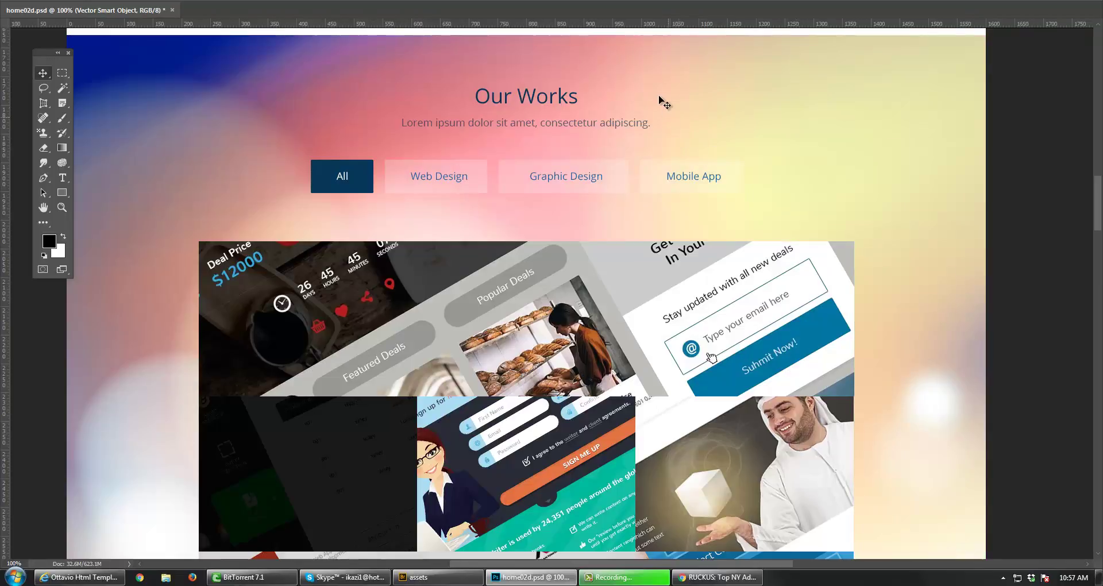
{"action": "left_click_drag", "start_coordinate": [660, 100], "coordinate": [667, 131]}
{"action": "key", "text": "Delete"}
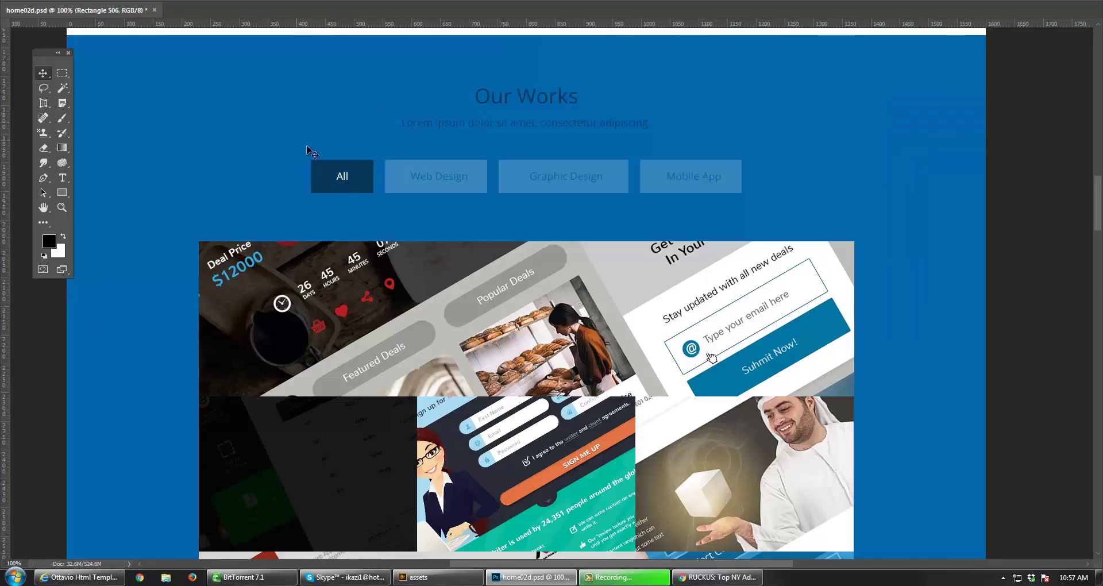
{"action": "scroll", "coordinate": [466, 233], "scroll_direction": "down", "scroll_amount": 3}
{"action": "scroll", "coordinate": [461, 254], "scroll_direction": "down", "scroll_amount": 5}
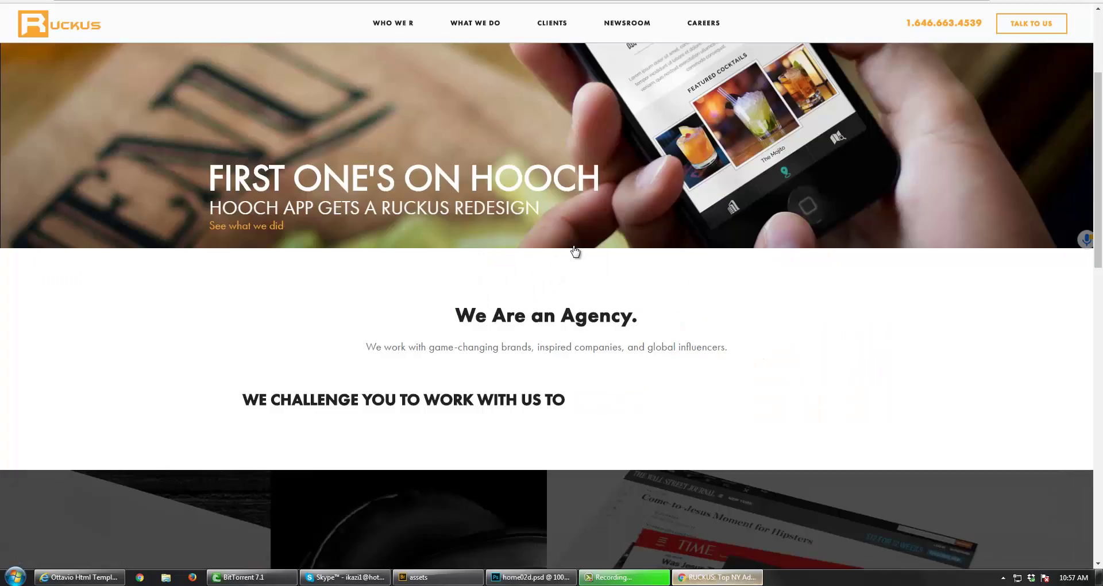
- Switch to Chrome and open the Pexels free stock photo site in a new tab
{"action": "left_click", "coordinate": [717, 576]}
{"action": "key", "text": "ctrl+t"}
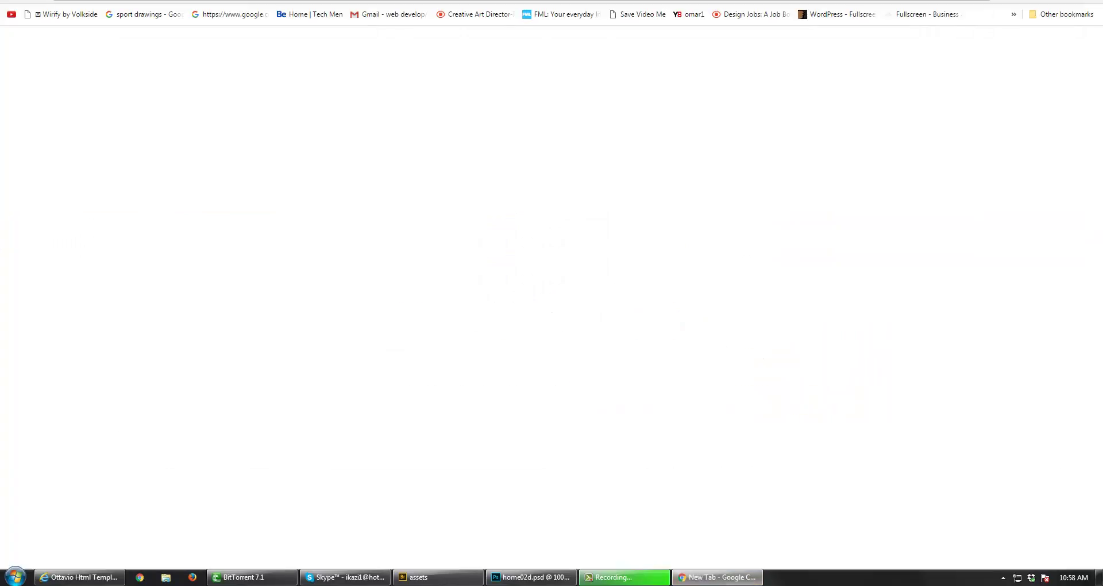
{"action": "type", "text": "p"}
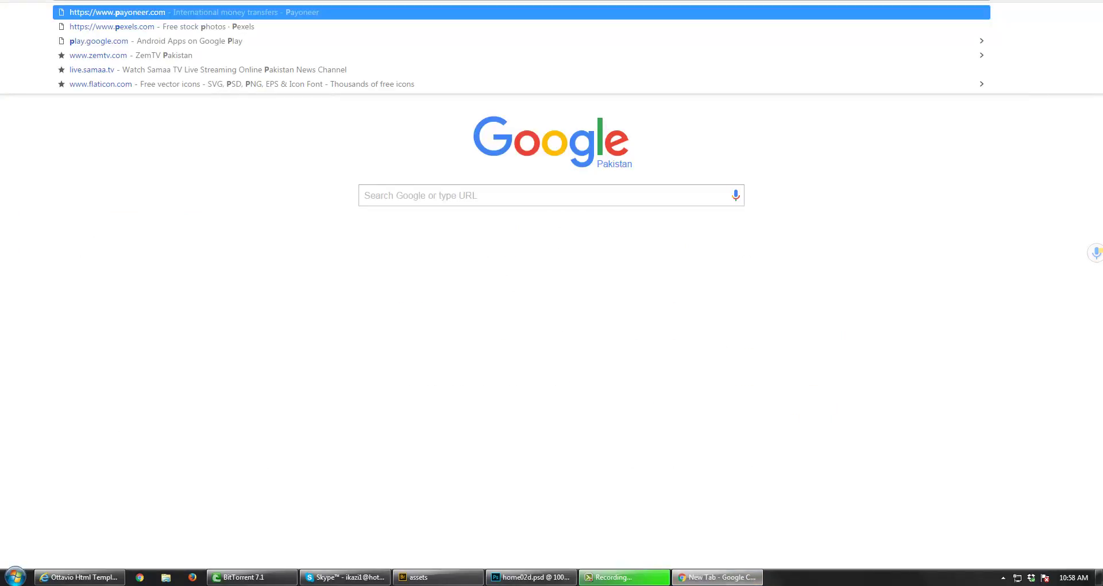
{"action": "type", "text": "e"}
{"action": "key", "text": "Return"}
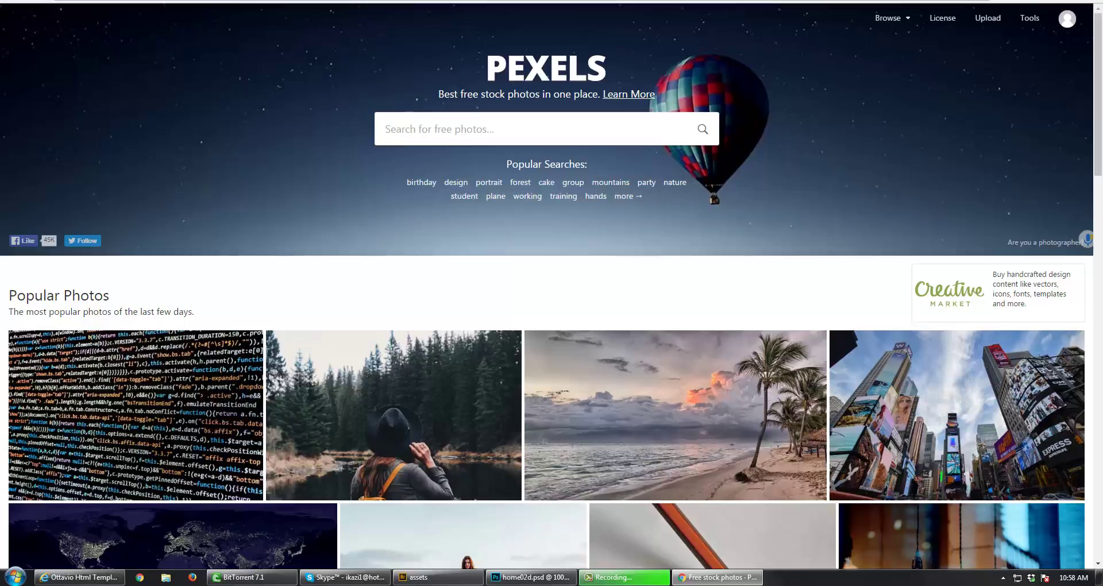
- Search Pexels for "laptop" photos, comparing with the Our Works gallery, and switch back to Photoshop
{"action": "type", "text": "0"}
{"action": "left_click", "coordinate": [530, 578]}
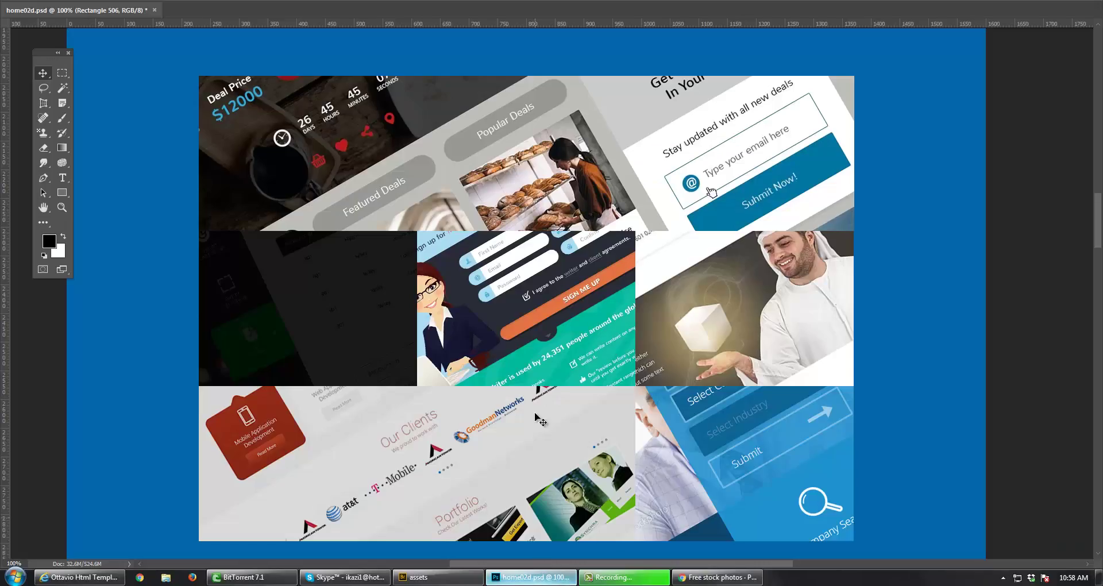
{"action": "key", "text": "alt+Tab"}
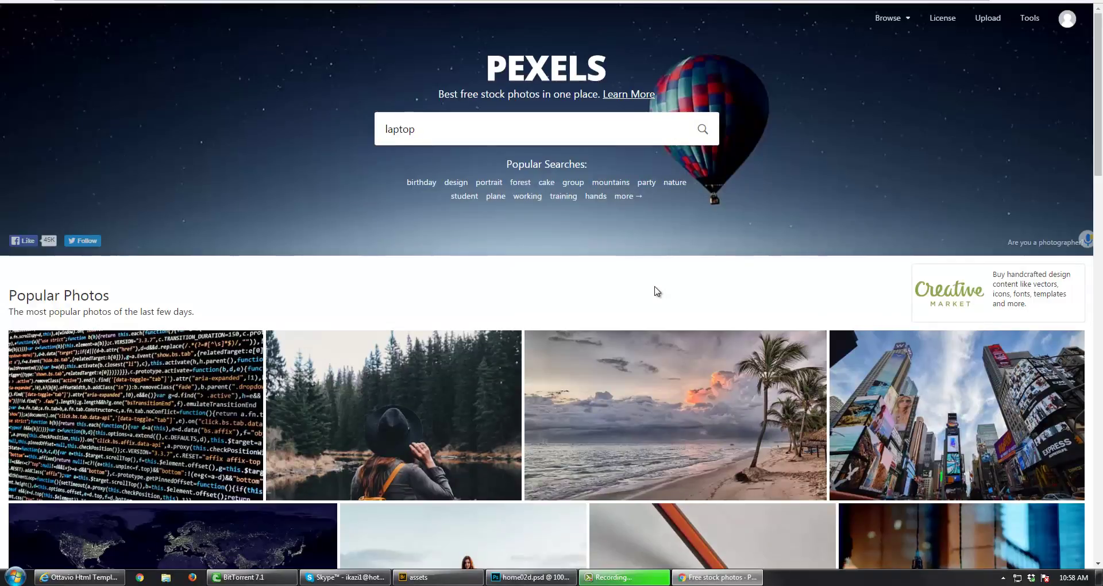
{"action": "left_click", "coordinate": [703, 144]}
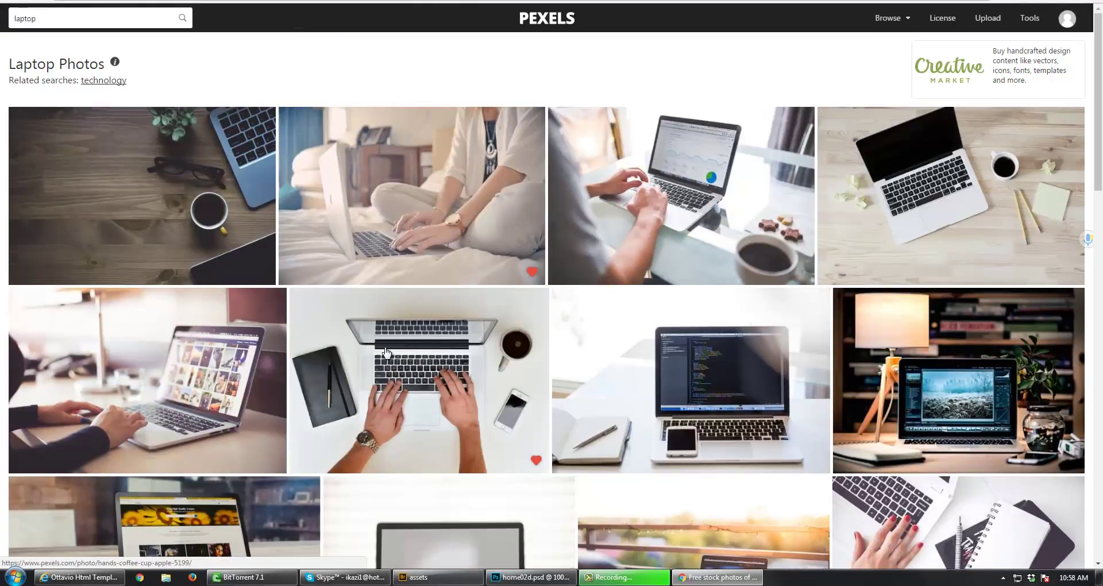
{"action": "left_click", "coordinate": [538, 578]}
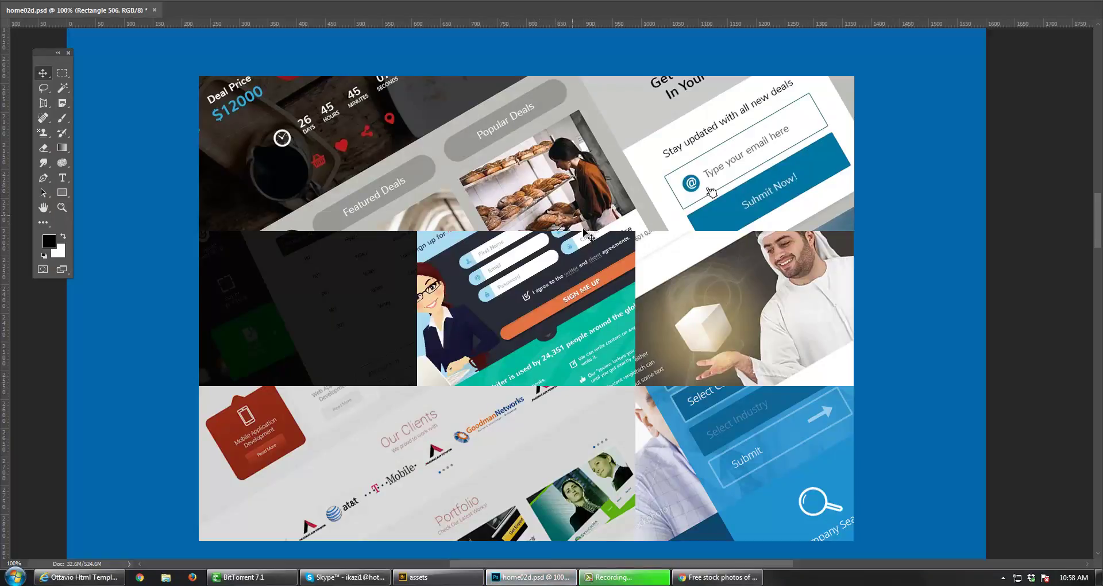
- Compare the "laptop" photos on Pexels with the Our Works gallery in Photoshop to choose a fitting background
{"action": "key", "text": "alt+Tab"}
{"action": "key", "text": "alt+Tab"}
{"action": "left_click_drag", "start_coordinate": [635, 277], "coordinate": [624, 243]}
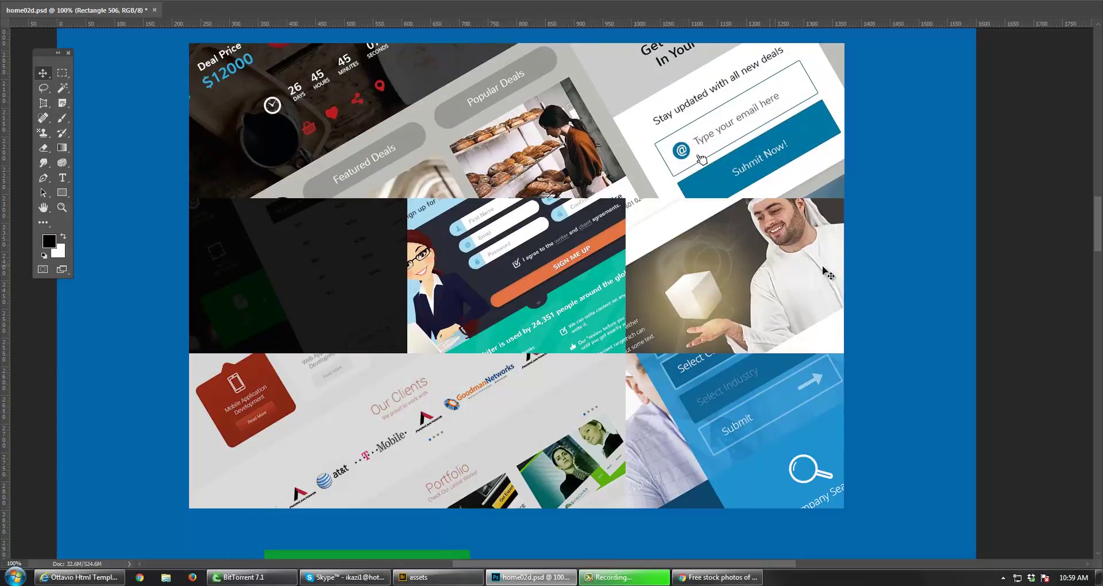
{"action": "key", "text": "alt+Tab"}
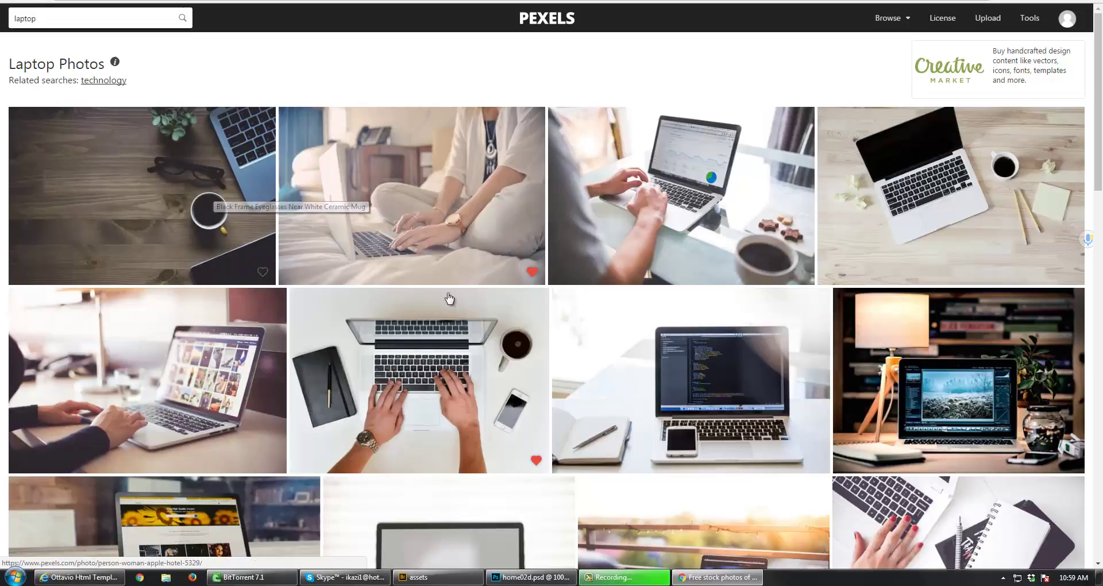
{"action": "scroll", "coordinate": [504, 310], "scroll_direction": "down", "scroll_amount": 2}
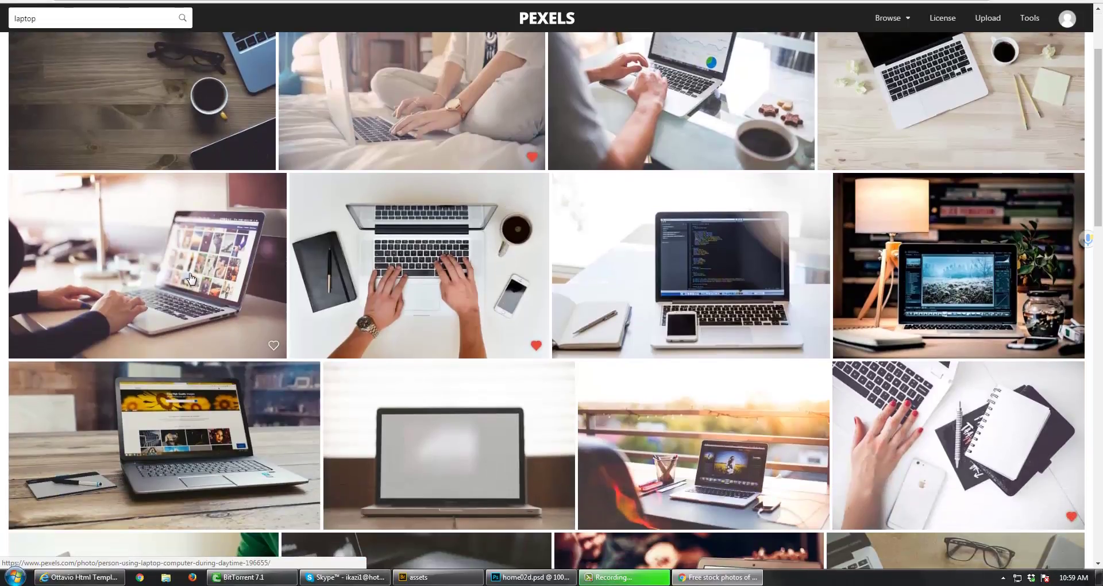
{"action": "key", "text": "alt+Tab"}
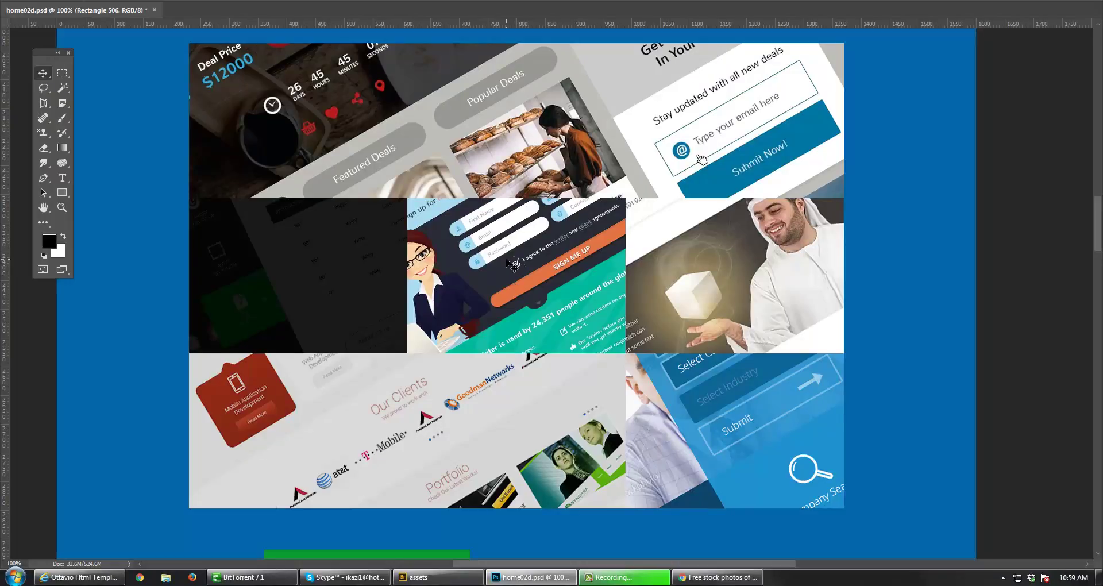
{"action": "key", "text": "alt+Tab"}
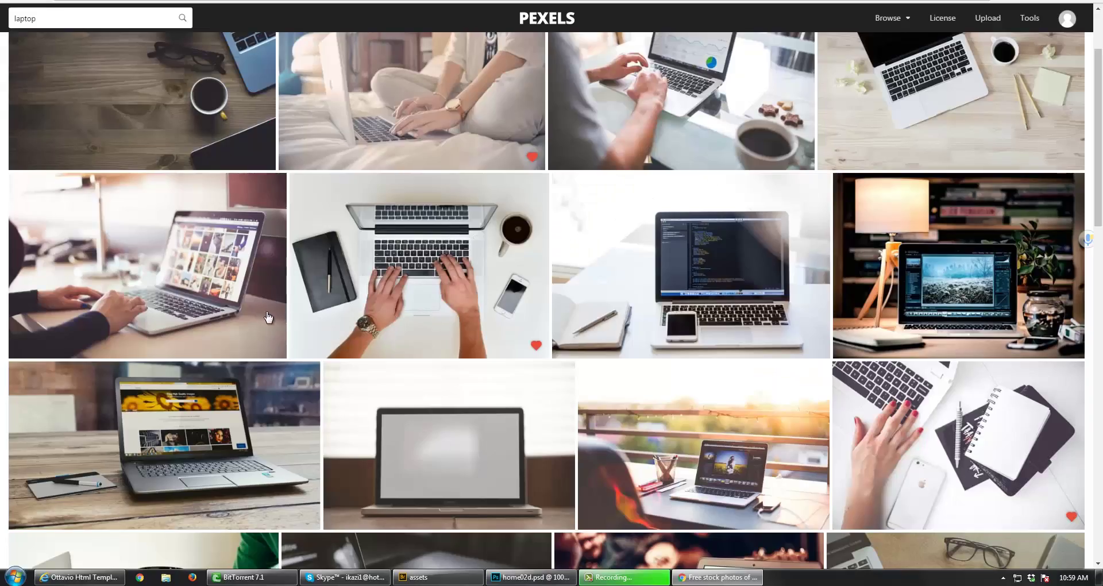
{"action": "key", "text": "alt+Tab"}
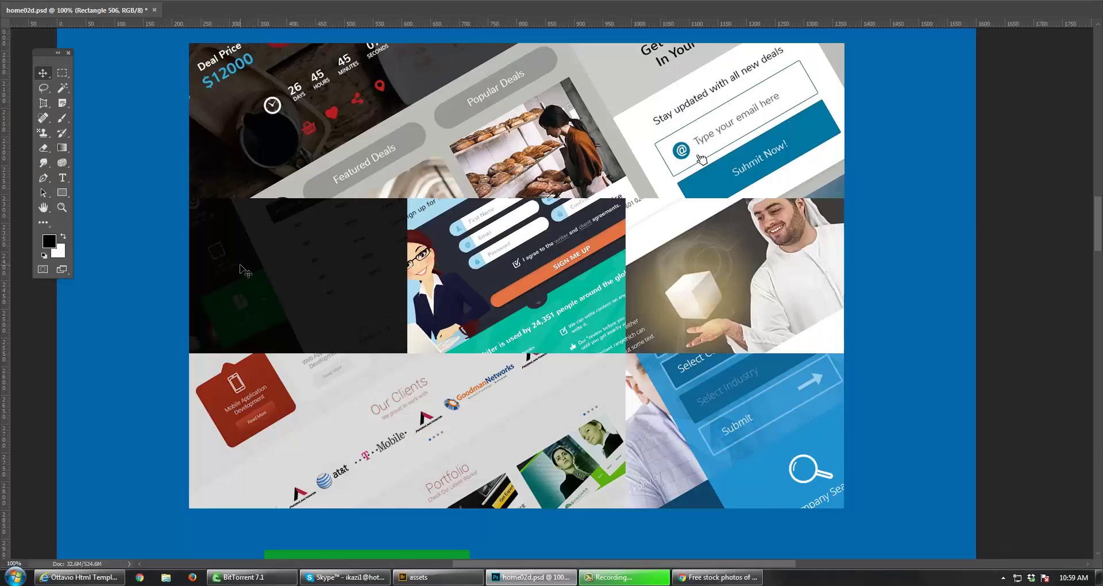
{"action": "key", "text": "alt+Tab"}
{"action": "key", "text": "alt+Tab"}
{"action": "key", "text": "alt+Tab"}
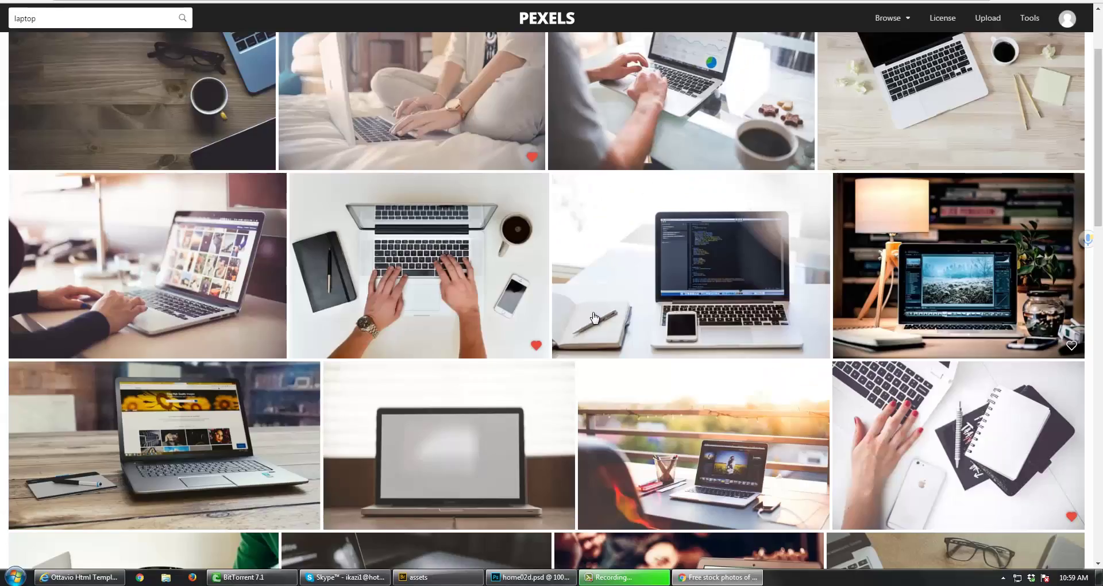
{"action": "scroll", "coordinate": [205, 340], "scroll_direction": "down", "scroll_amount": 3}
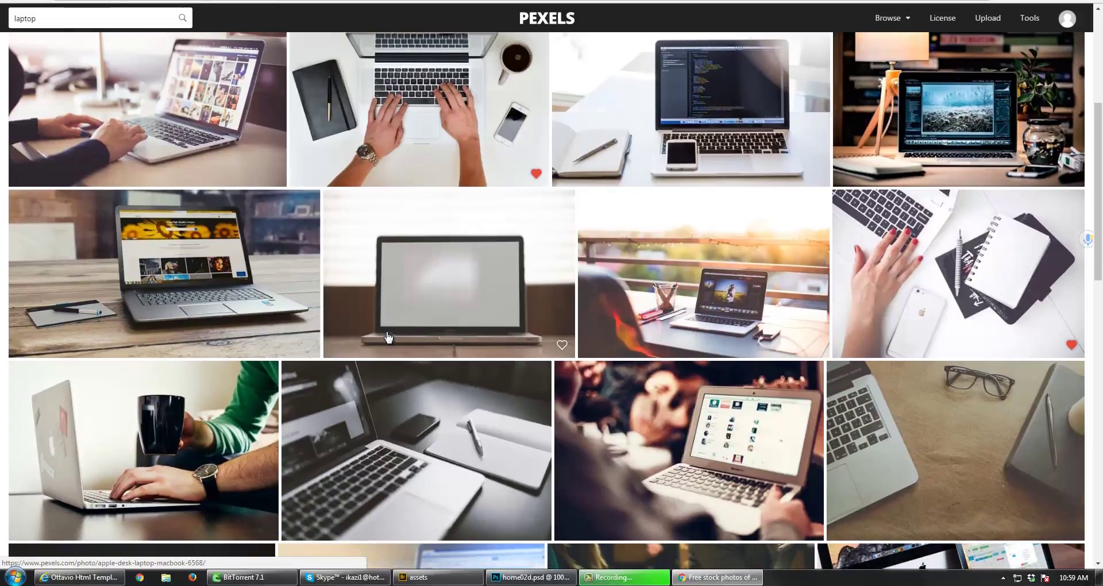
{"action": "scroll", "coordinate": [368, 328], "scroll_direction": "up", "scroll_amount": 5}
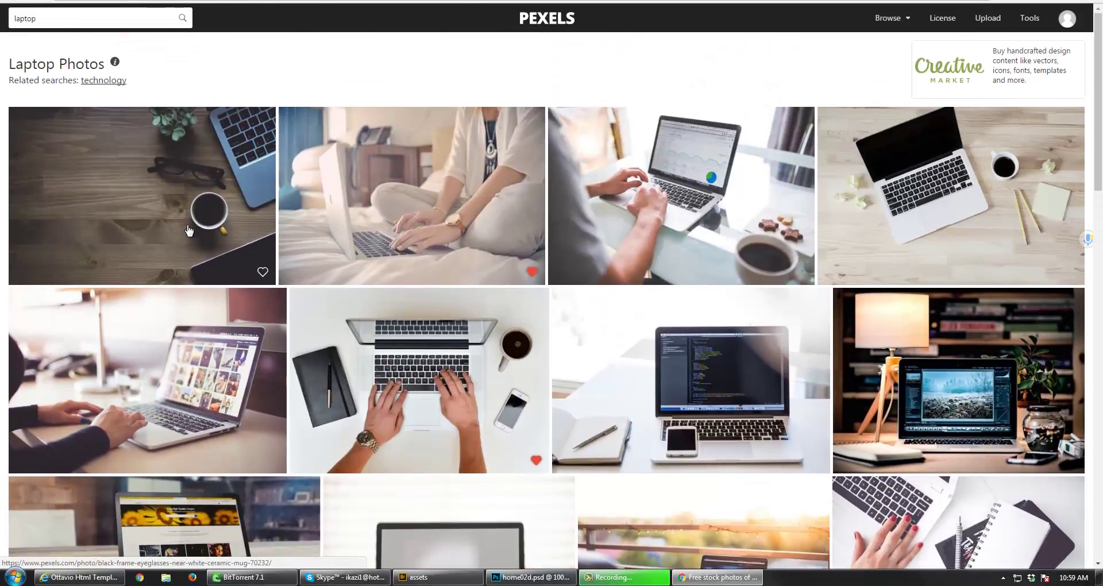
{"action": "key", "text": "alt+Tab"}
{"action": "key", "text": "alt+Tab"}
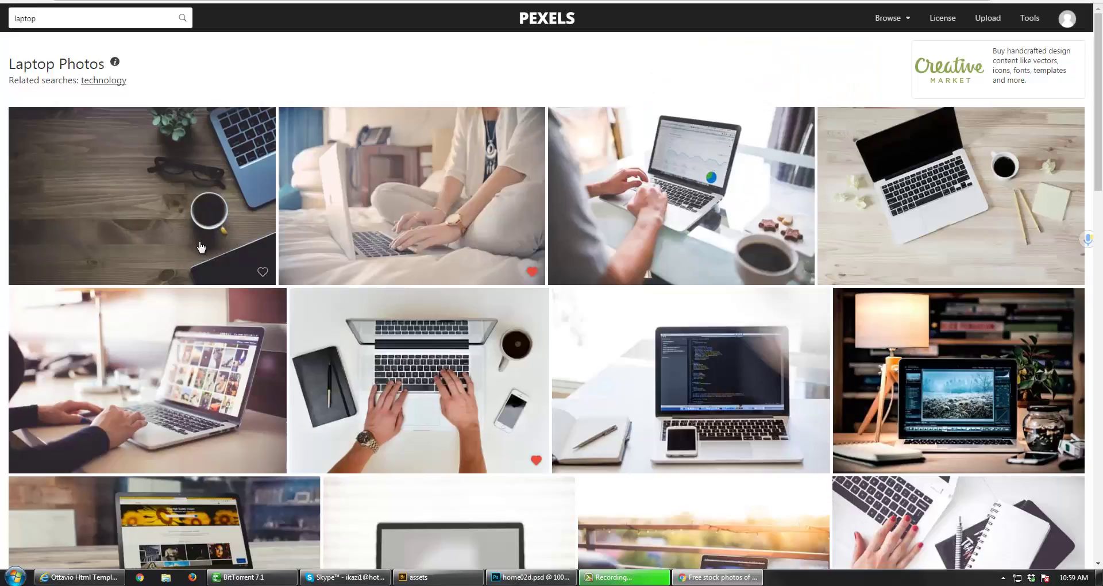
- Like the dark wooden desk photo with eyeglasses and coffee mug, and download it at original size (2938 x 1953) as pexels-photo-70232.jpeg
{"action": "left_click", "coordinate": [263, 273]}
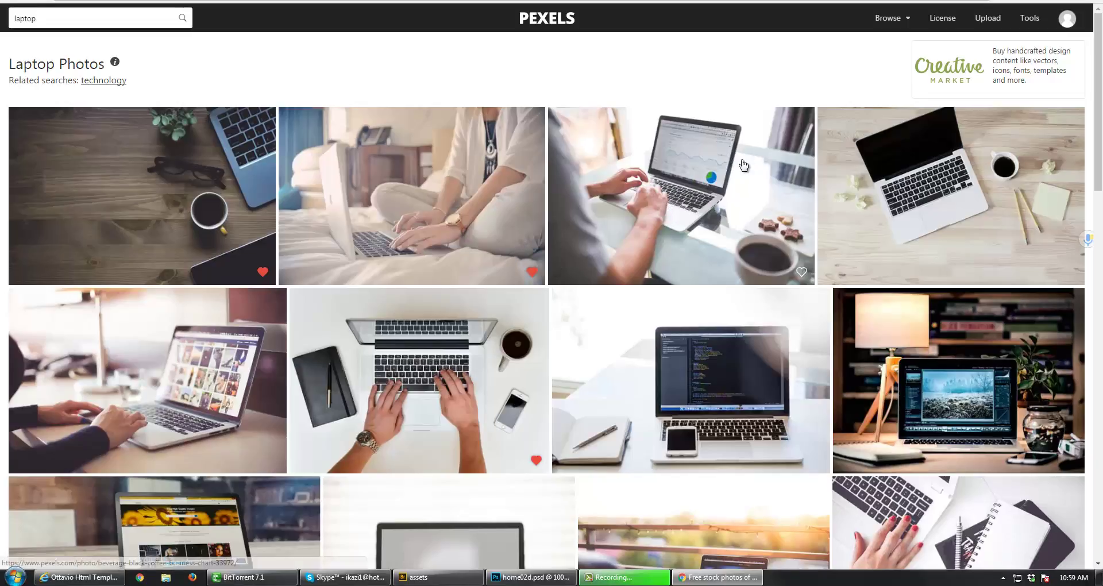
{"action": "left_click", "coordinate": [207, 206]}
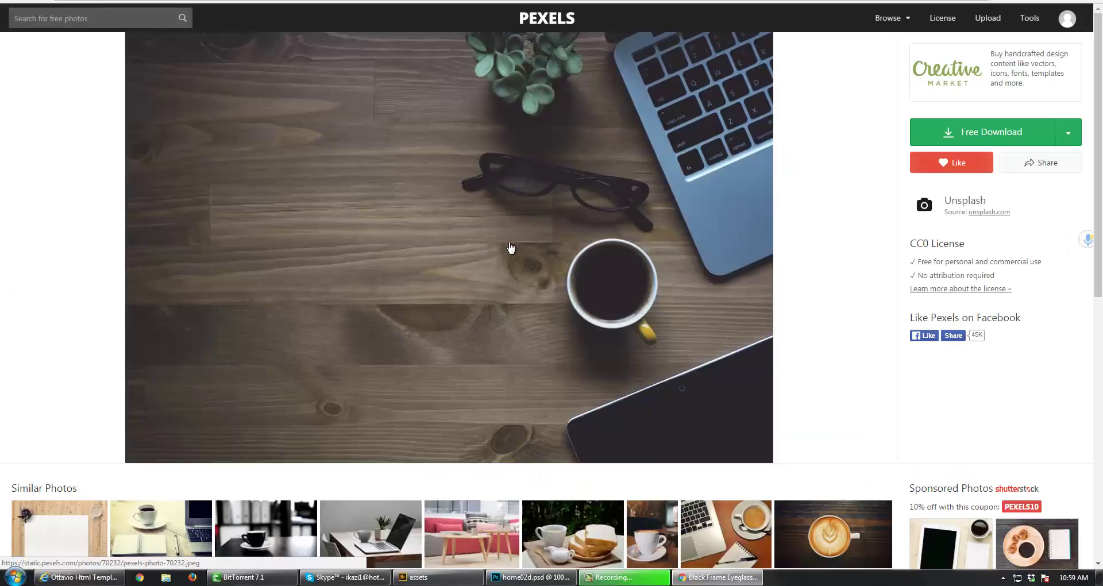
{"action": "left_click", "coordinate": [1064, 135]}
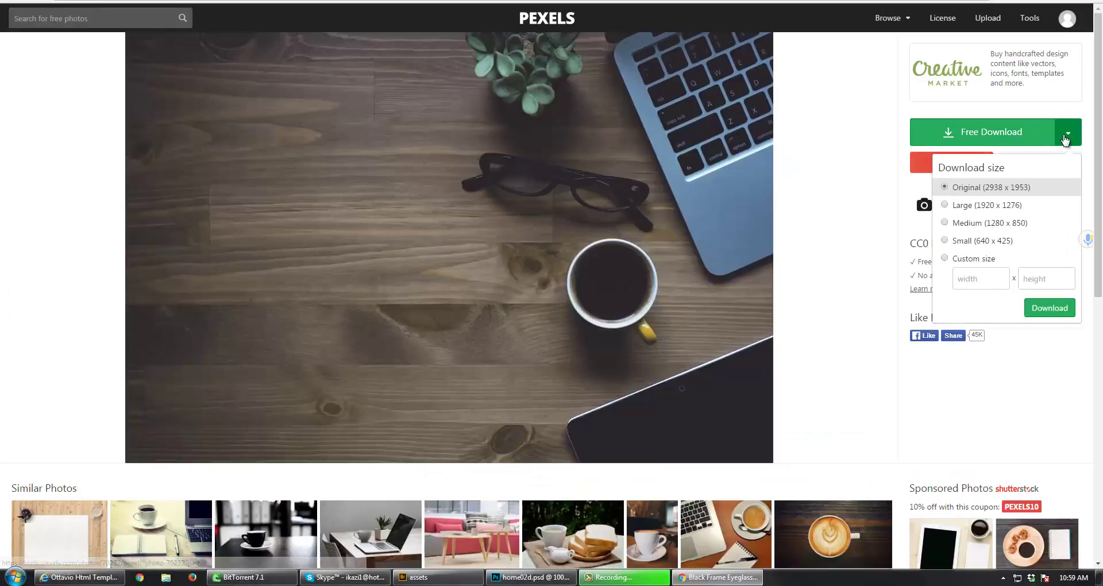
{"action": "left_click", "coordinate": [1048, 310]}
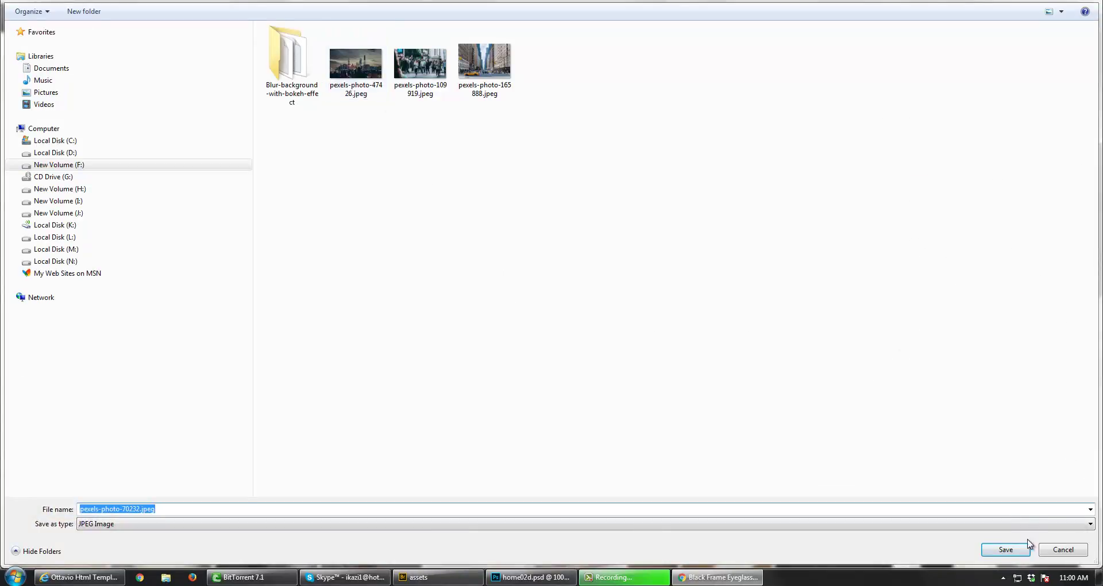
{"action": "left_click", "coordinate": [1015, 550]}
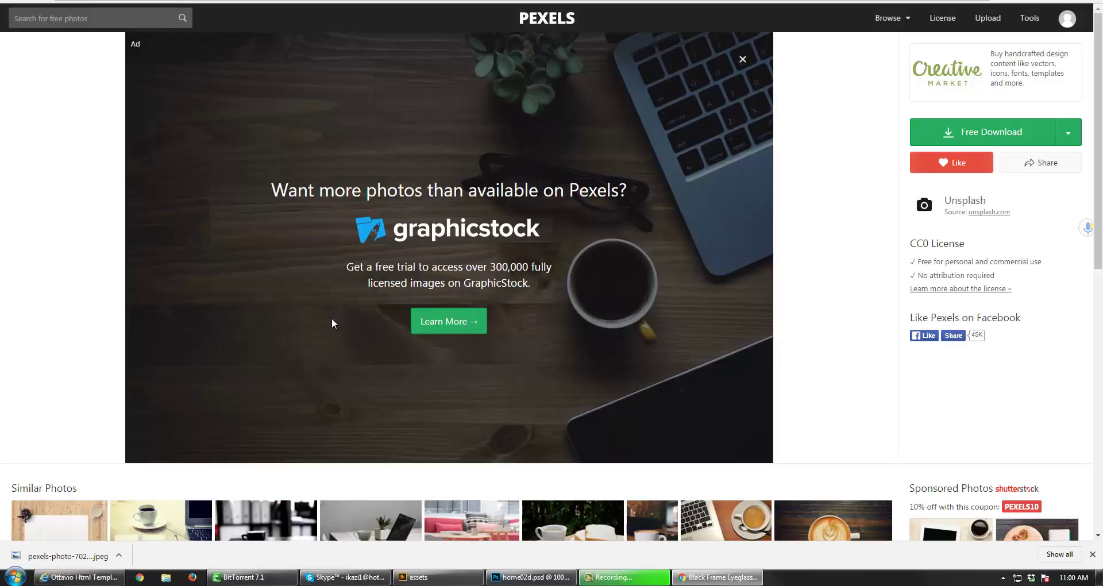
- Open the downloaded pexels-photo-70232.jpeg from its folder in Photoshop, copy the whole image and close it
{"action": "left_click", "coordinate": [118, 555]}
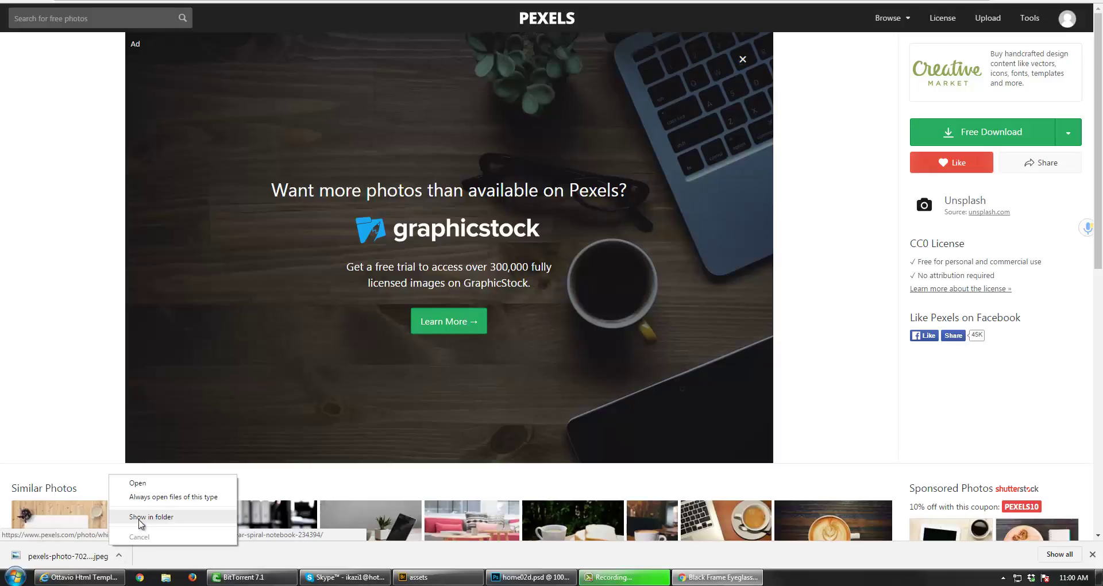
{"action": "left_click", "coordinate": [139, 521]}
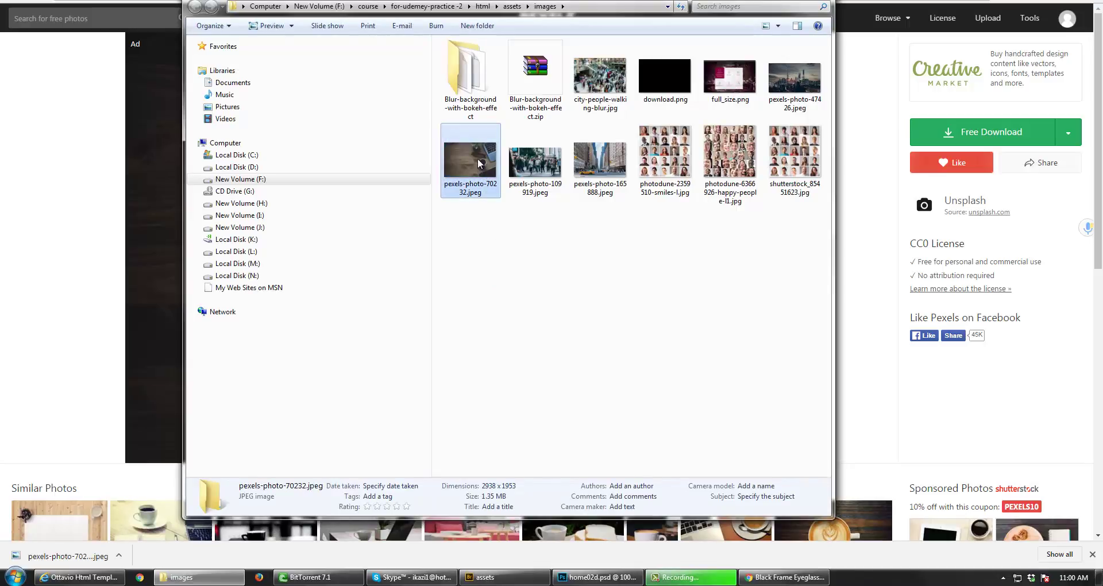
{"action": "left_click_drag", "start_coordinate": [478, 163], "coordinate": [582, 84]}
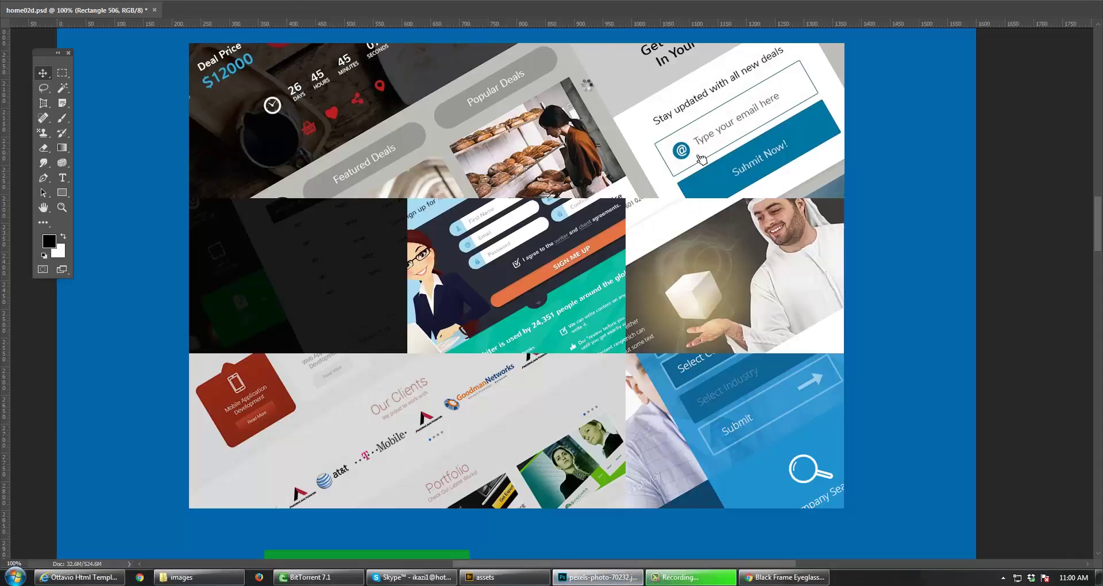
{"action": "key", "text": "ctrl+a"}
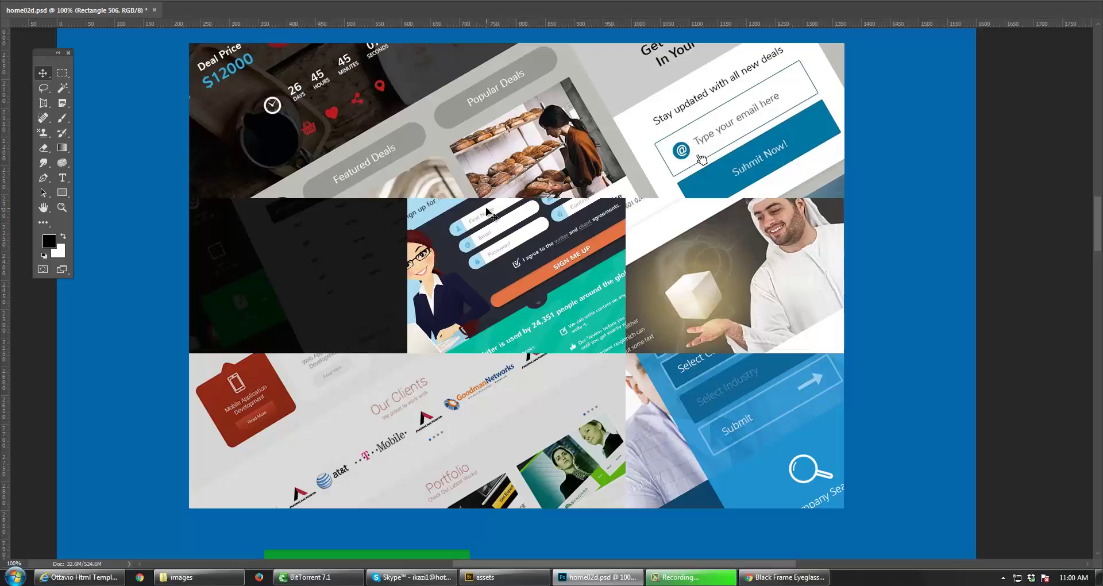
{"action": "key", "text": "ctrl+w"}
- Paste the copied desk photo above the blue Our Works background rectangle, clipped to that shape
{"action": "left_click_drag", "start_coordinate": [625, 195], "coordinate": [583, 236]}
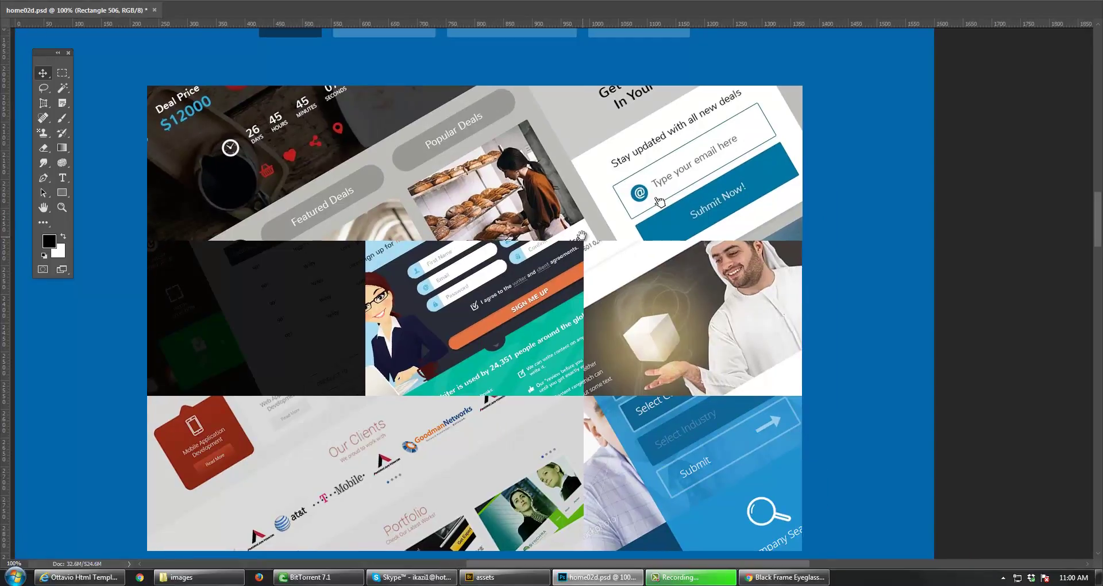
{"action": "left_click", "coordinate": [619, 208], "text": "alt"}
{"action": "left_click_drag", "start_coordinate": [687, 196], "coordinate": [615, 248]}
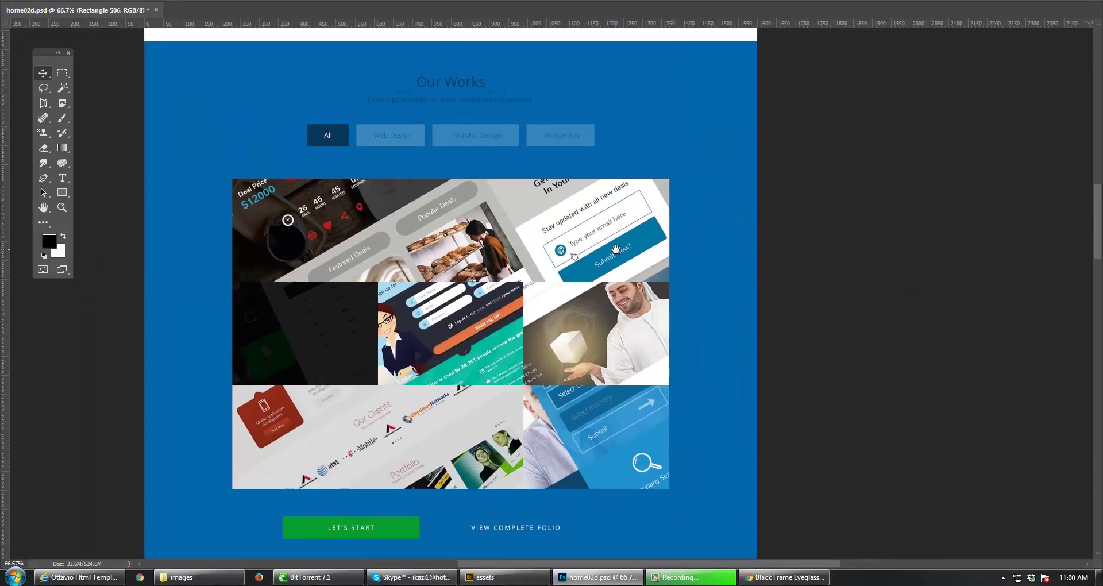
{"action": "key", "text": "F7"}
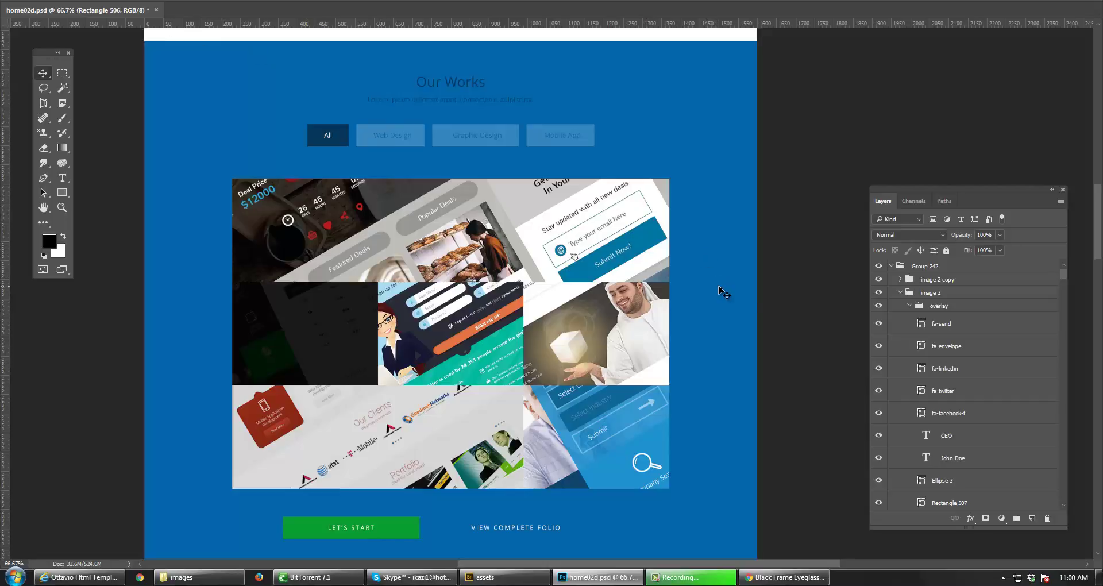
{"action": "left_click", "coordinate": [785, 294]}
{"action": "left_click_drag", "start_coordinate": [681, 243], "coordinate": [660, 217]}
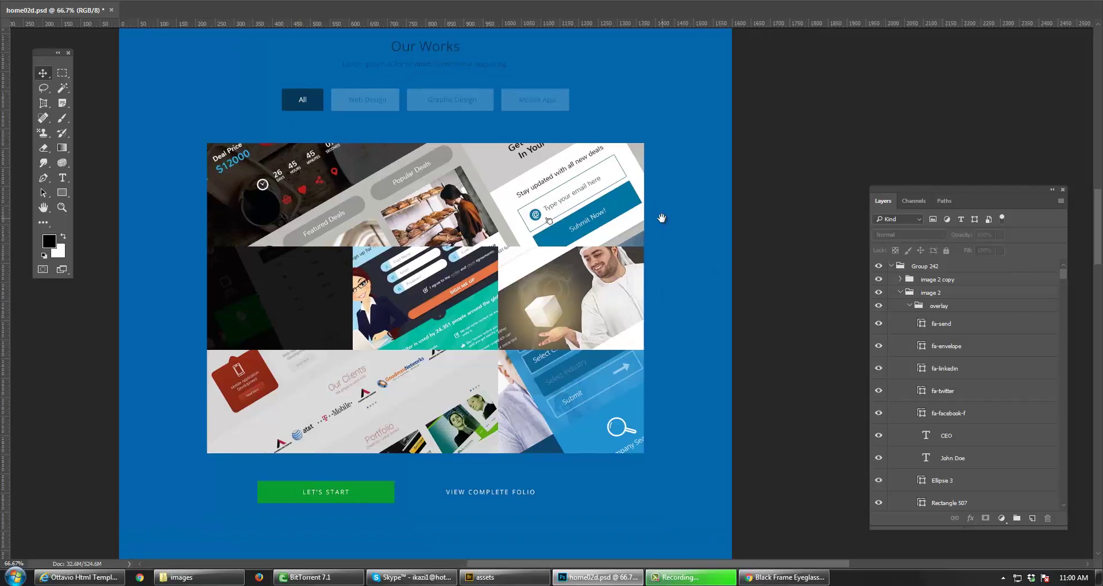
{"action": "left_click_drag", "start_coordinate": [714, 278], "coordinate": [706, 245]}
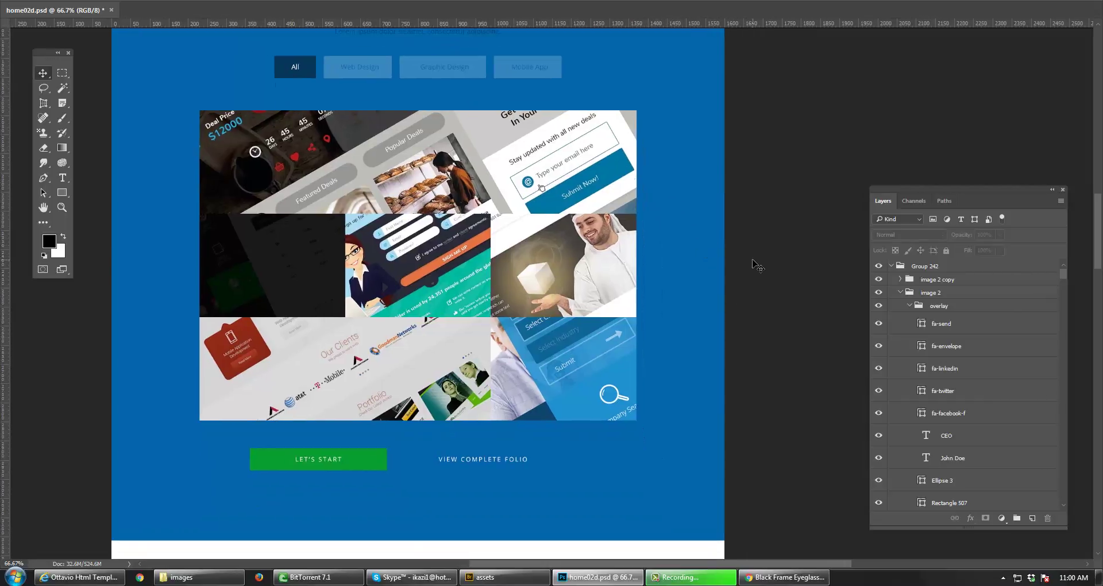
{"action": "left_click", "coordinate": [525, 220]}
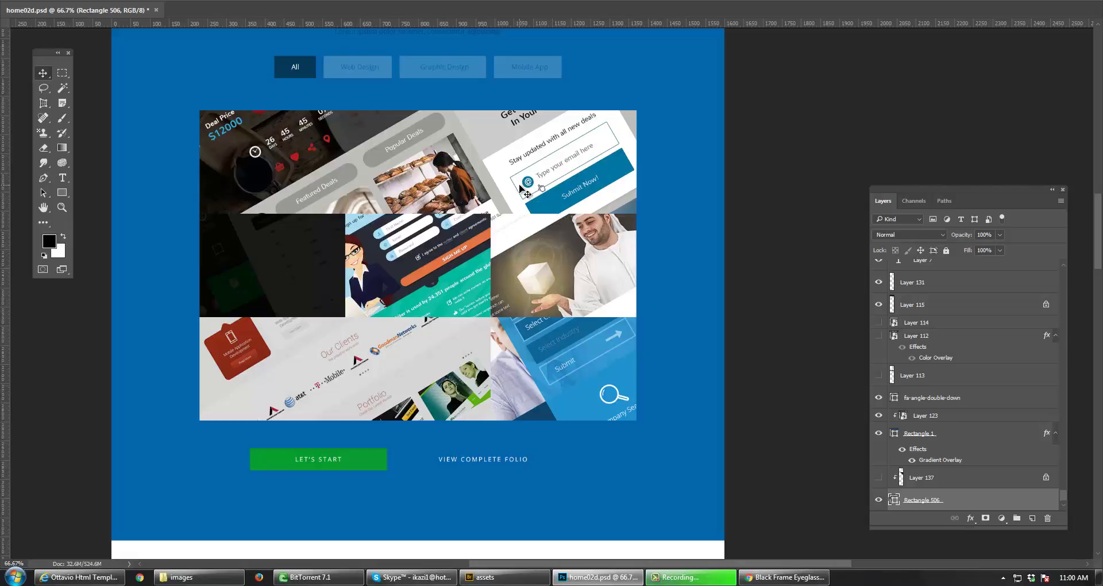
{"action": "key", "text": "ctrl+v"}
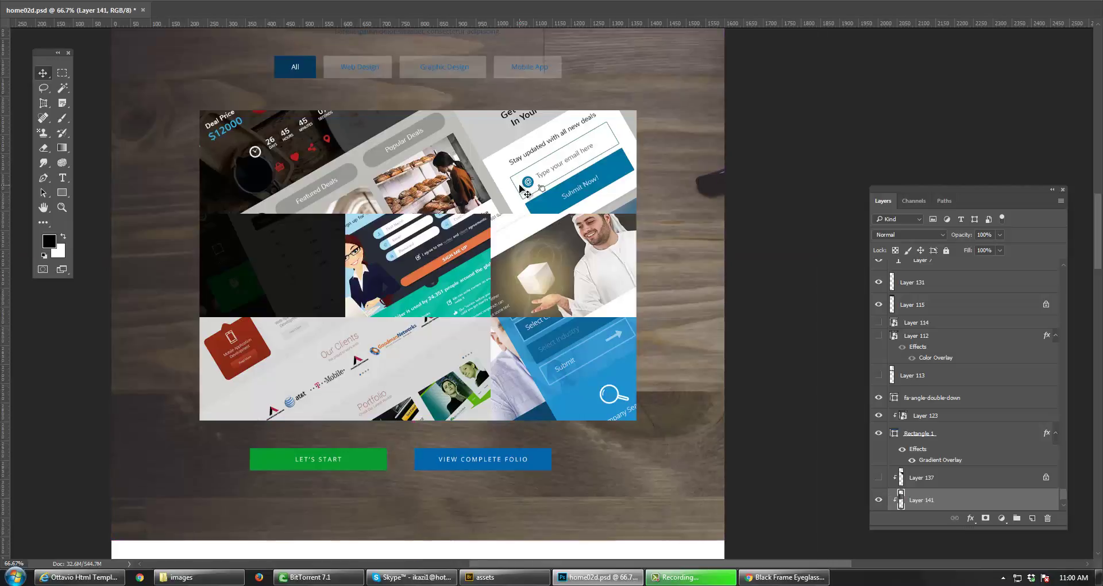
- Convert the pasted desk photo layer in the Our Works section to a smart object
{"action": "left_click", "coordinate": [570, 226], "text": "ctrl+alt"}
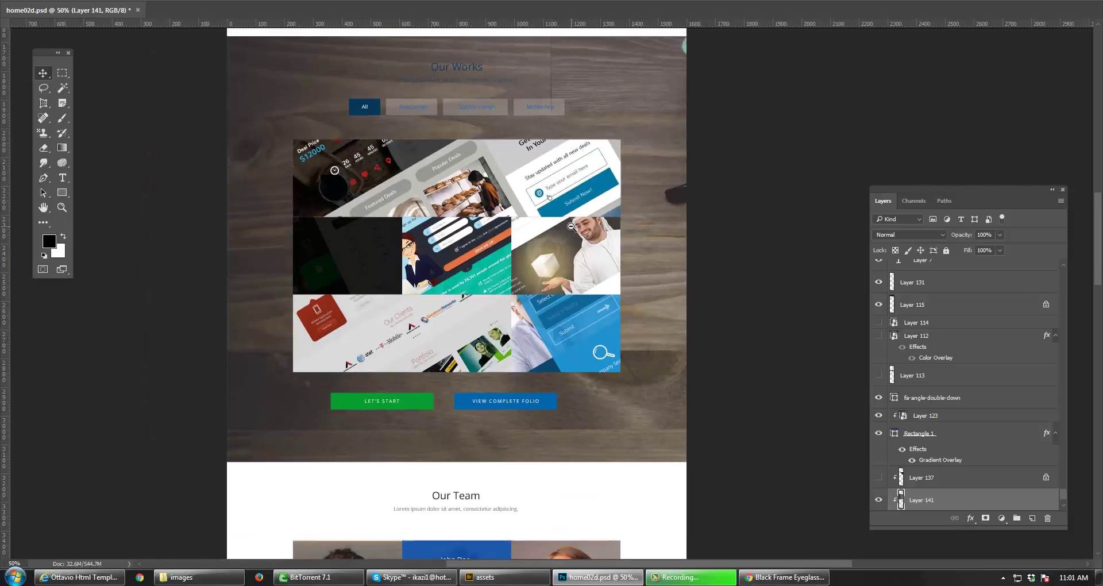
{"action": "left_click", "coordinate": [571, 226], "text": "ctrl+alt"}
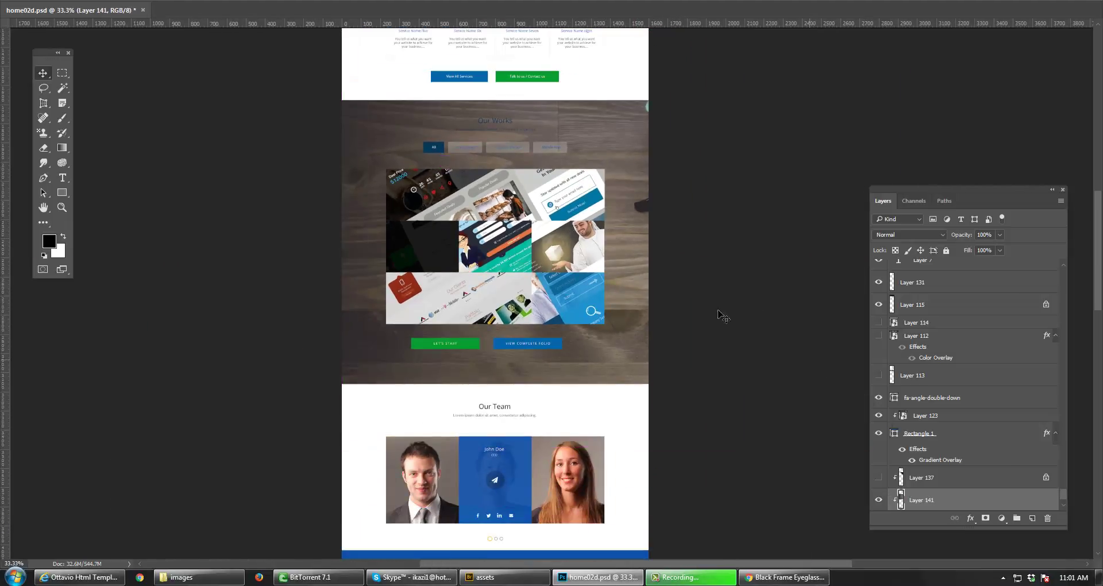
{"action": "key", "text": "ctrl"}
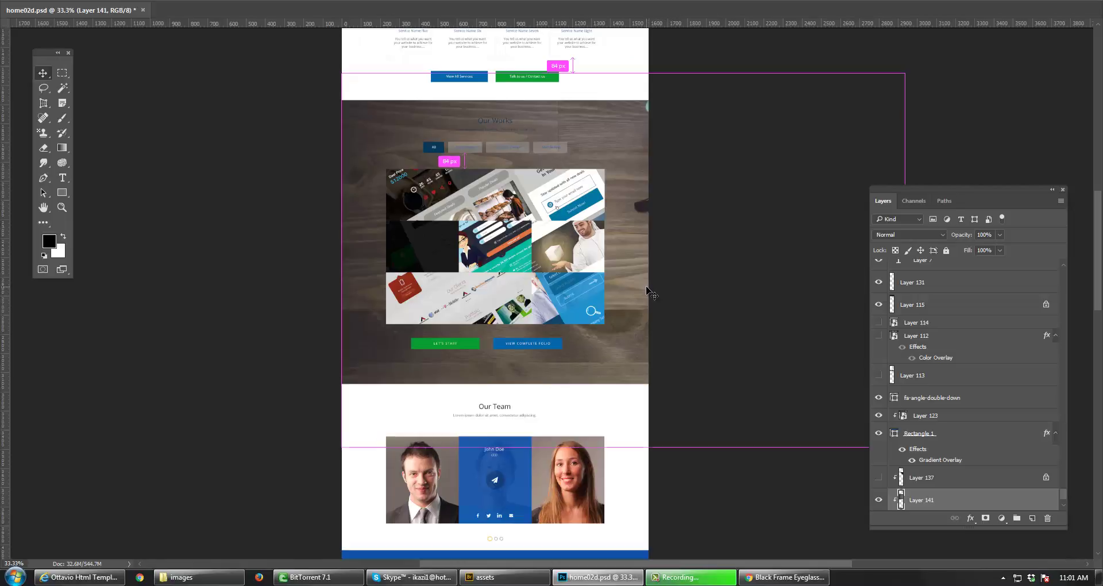
{"action": "right_click", "coordinate": [940, 499]}
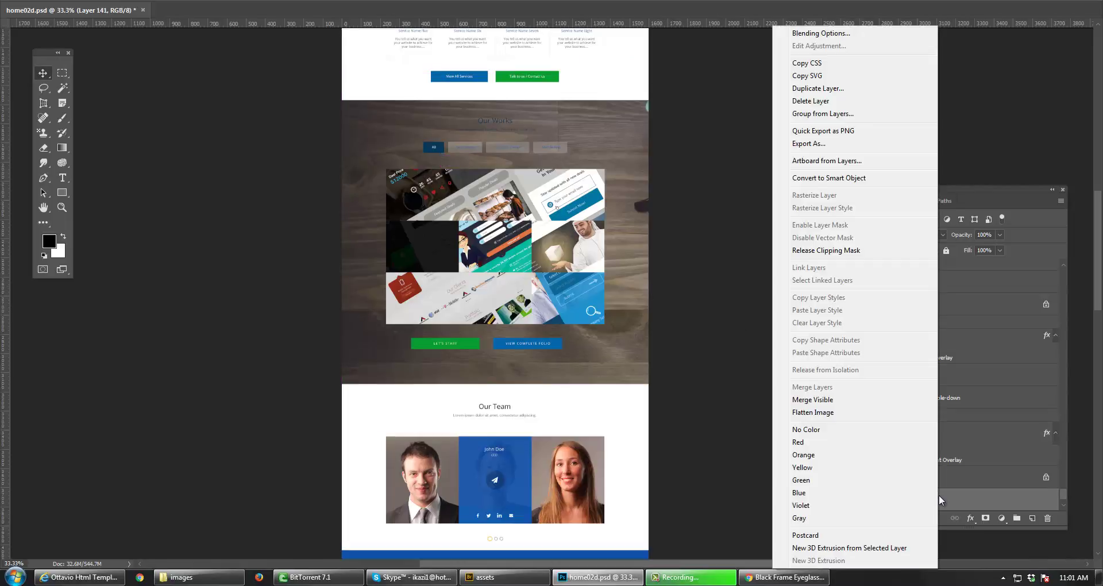
{"action": "left_click", "coordinate": [832, 179]}
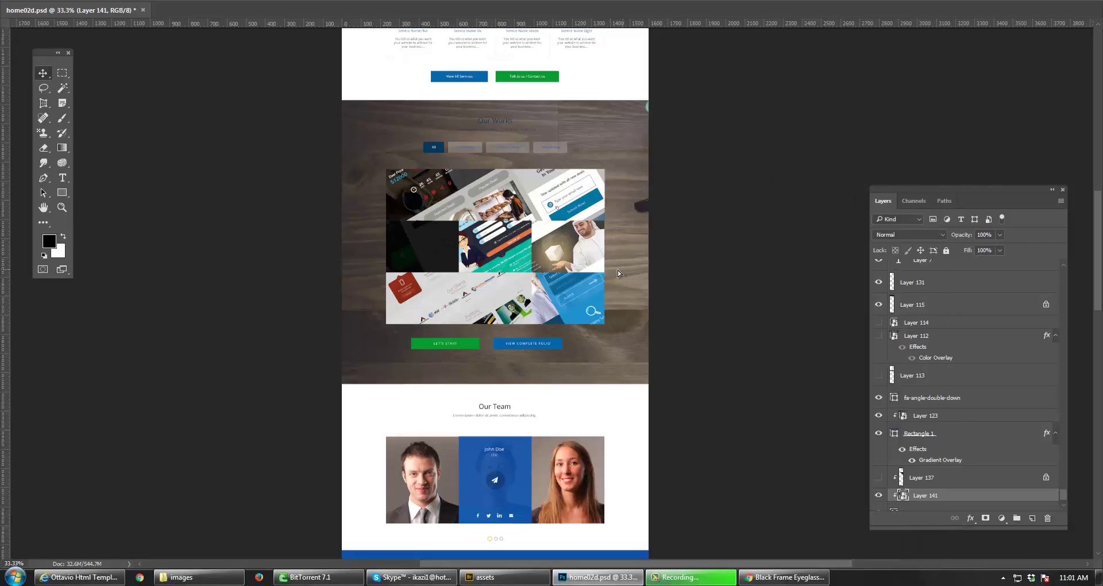
- Shift the desk photo left to bring the laptop into the Our Works section and scale it down to just cover the background
{"action": "left_click_drag", "start_coordinate": [618, 272], "coordinate": [393, 273]}
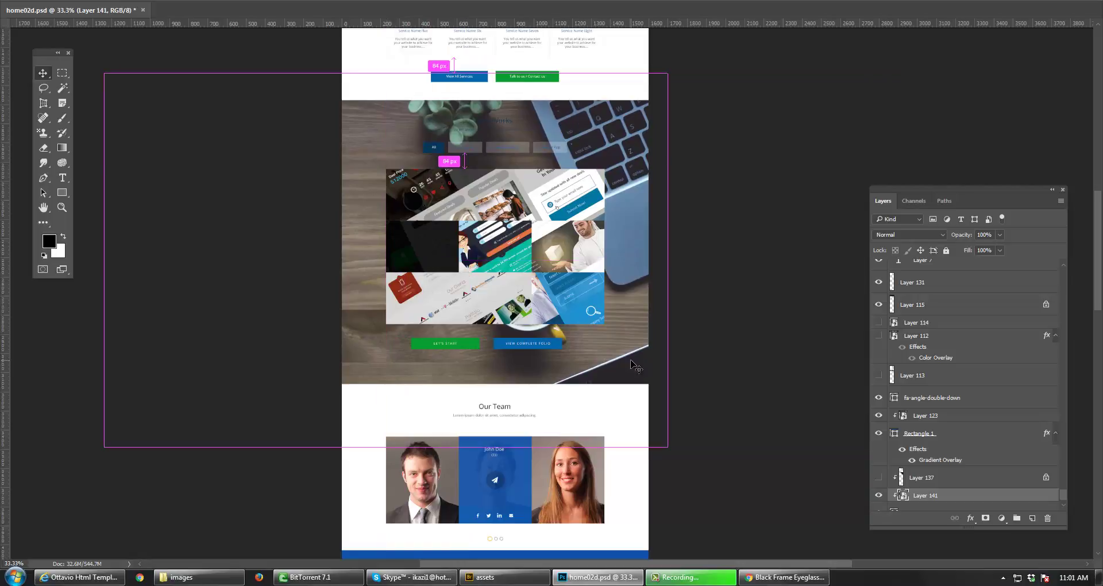
{"action": "key", "text": "ctrl+t"}
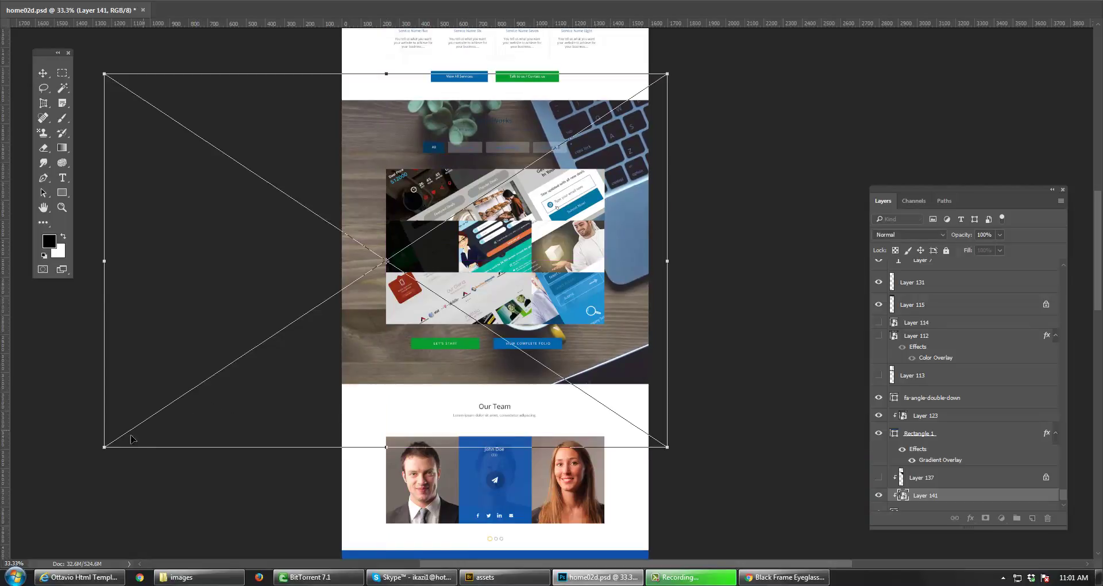
{"action": "left_click_drag", "start_coordinate": [105, 447], "coordinate": [194, 400]}
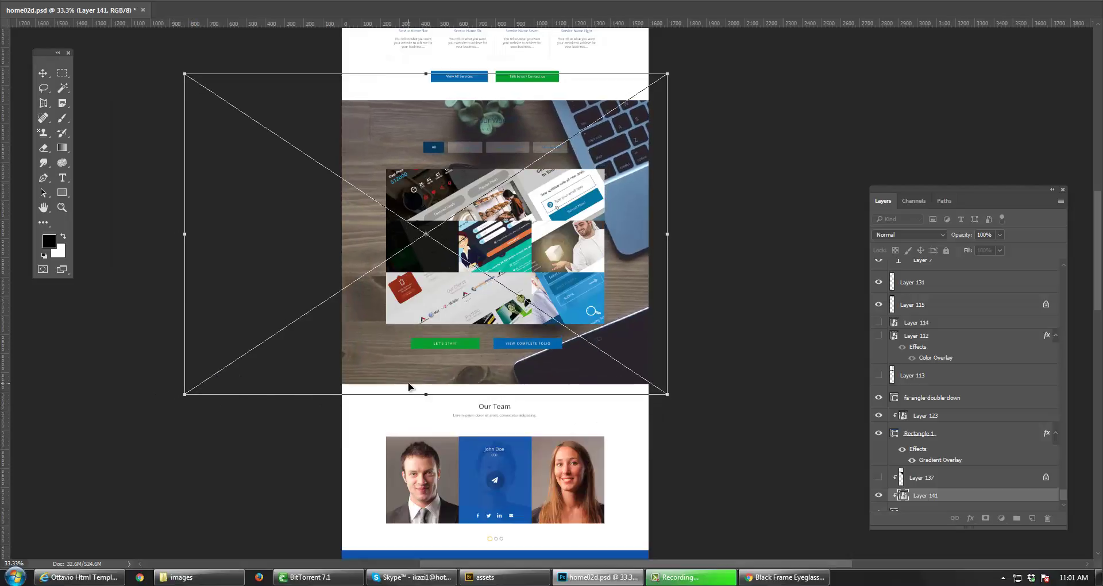
{"action": "key", "text": "Return"}
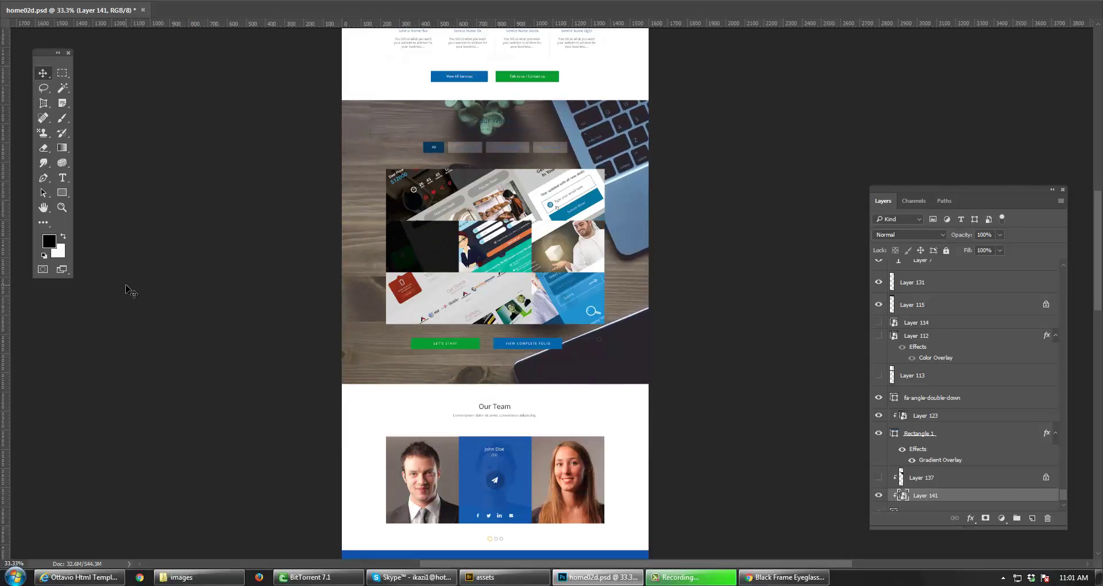
- Set the blend mode of the desk photo layer in the Our Works section to Multiply
{"action": "double_click", "coordinate": [62, 207]}
{"action": "key", "text": "v"}
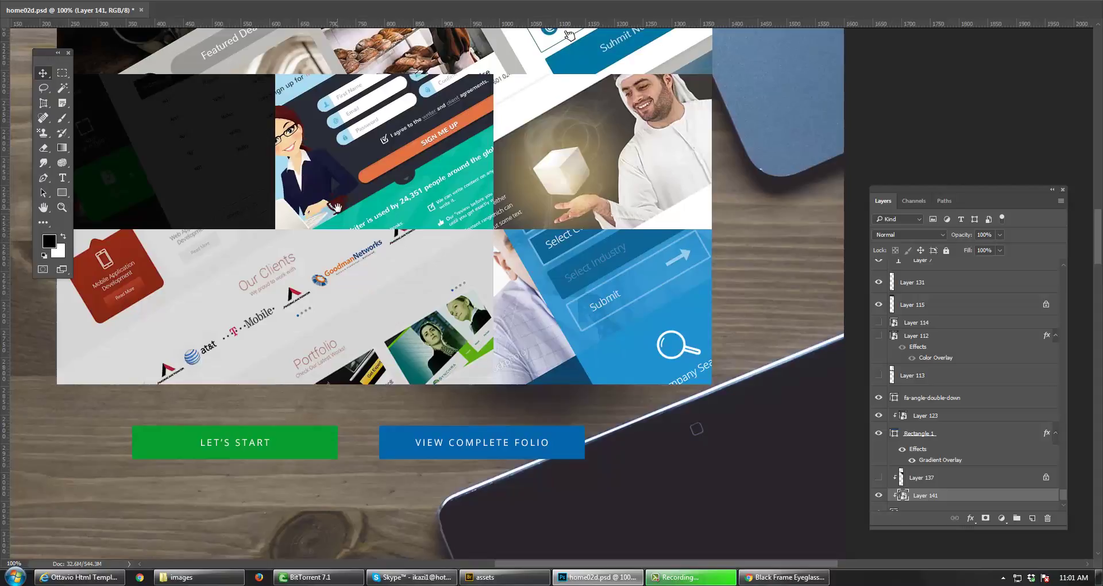
{"action": "left_click_drag", "start_coordinate": [338, 146], "coordinate": [375, 402]}
{"action": "left_click_drag", "start_coordinate": [366, 279], "coordinate": [374, 369]}
{"action": "left_click_drag", "start_coordinate": [365, 307], "coordinate": [364, 342]}
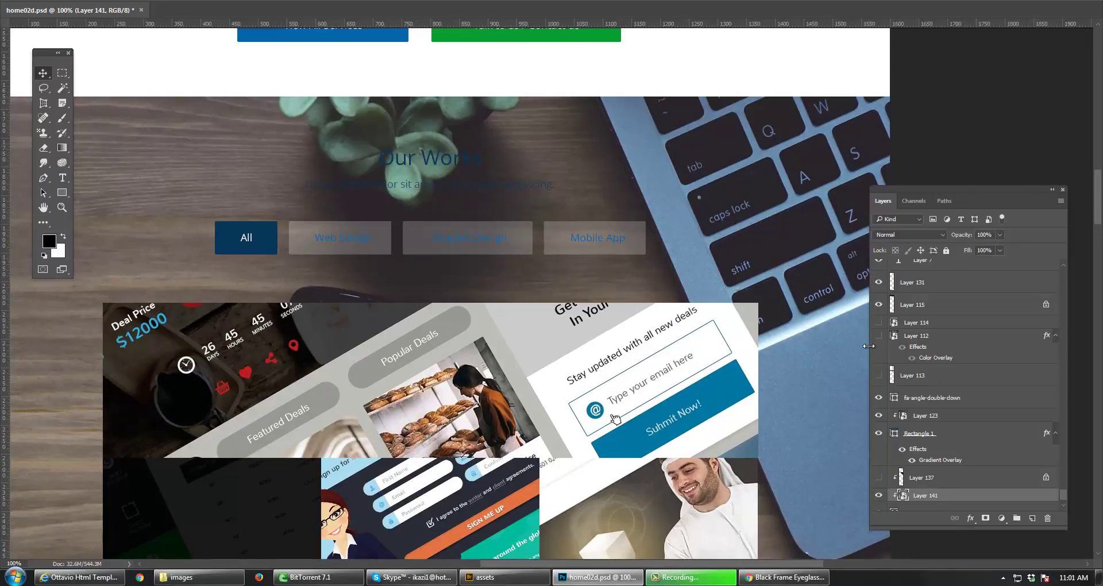
{"action": "left_click", "coordinate": [914, 235]}
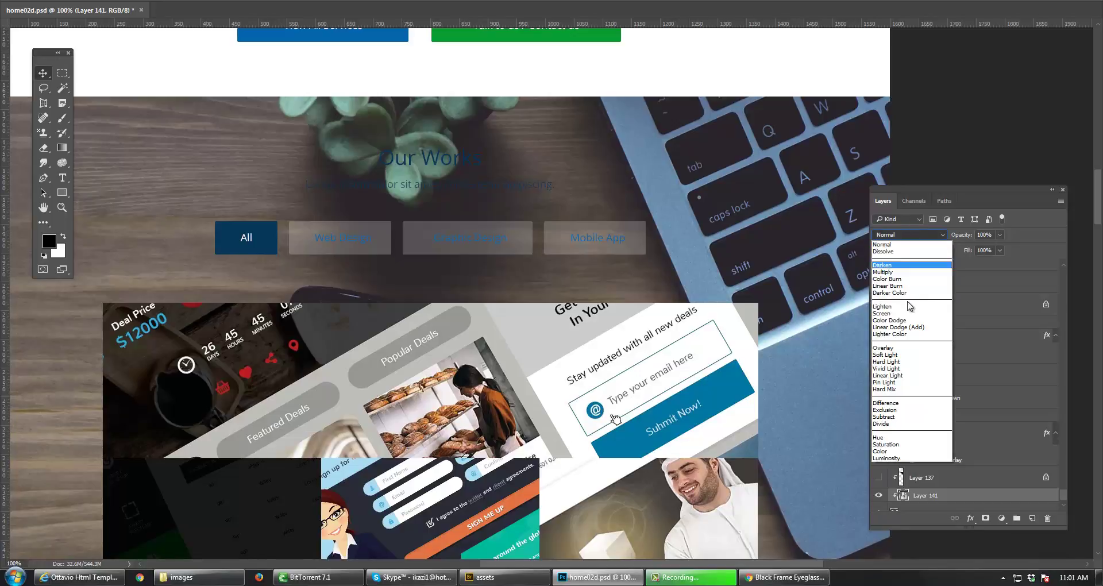
{"action": "left_click", "coordinate": [894, 272]}
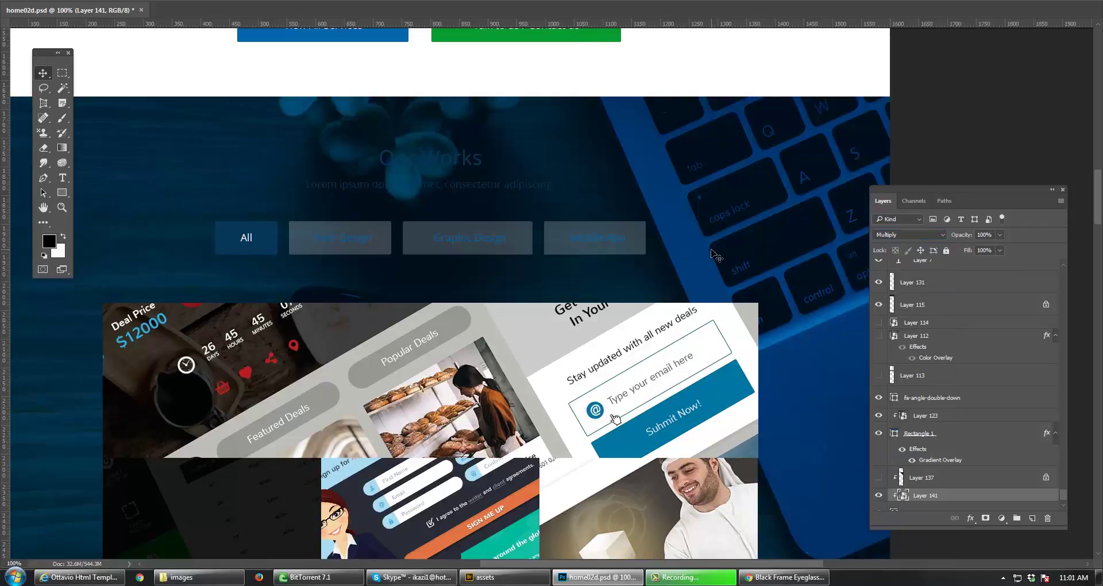
- Examine how the multiplied desk photo background looks alongside the header and Our Services sections
{"action": "scroll", "coordinate": [706, 238], "scroll_direction": "up", "scroll_amount": 2}
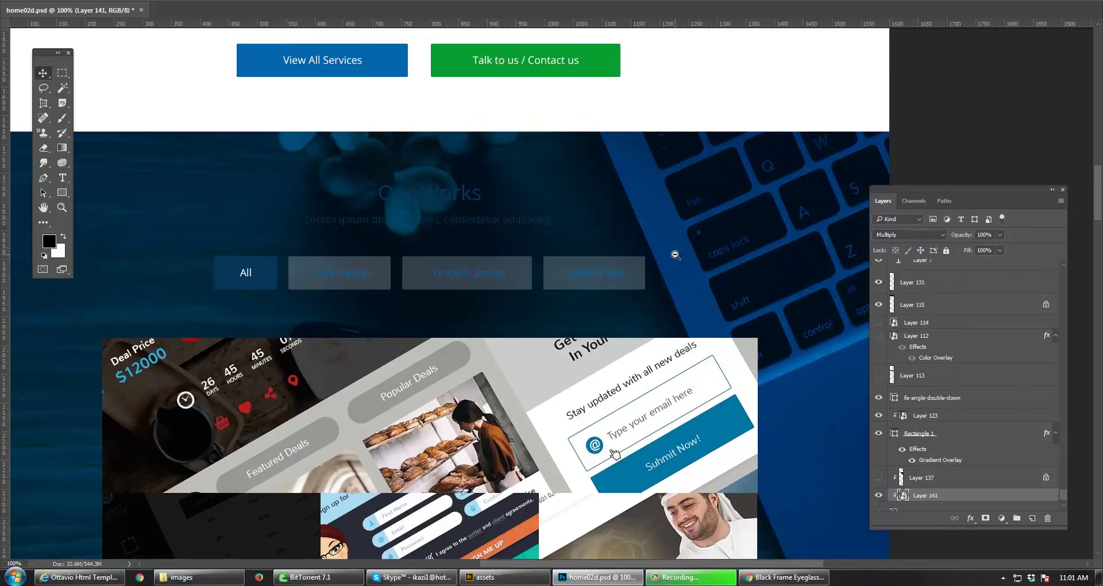
{"action": "left_click", "coordinate": [675, 255], "text": "alt"}
{"action": "left_click", "coordinate": [675, 254], "text": "alt"}
{"action": "left_click_drag", "start_coordinate": [672, 243], "coordinate": [661, 195]}
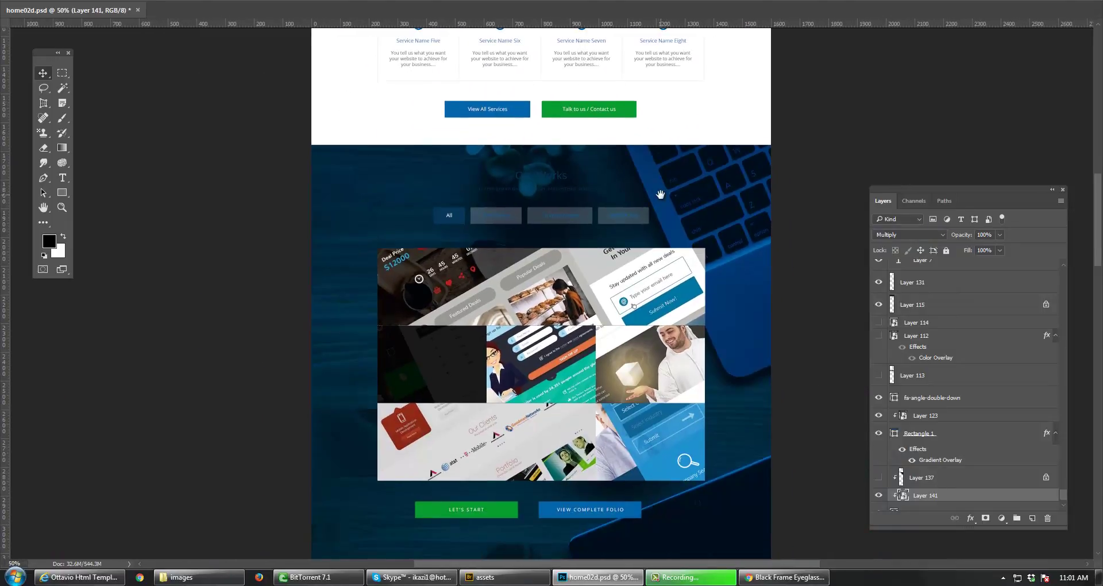
{"action": "scroll", "coordinate": [661, 195], "scroll_direction": "up", "scroll_amount": 10}
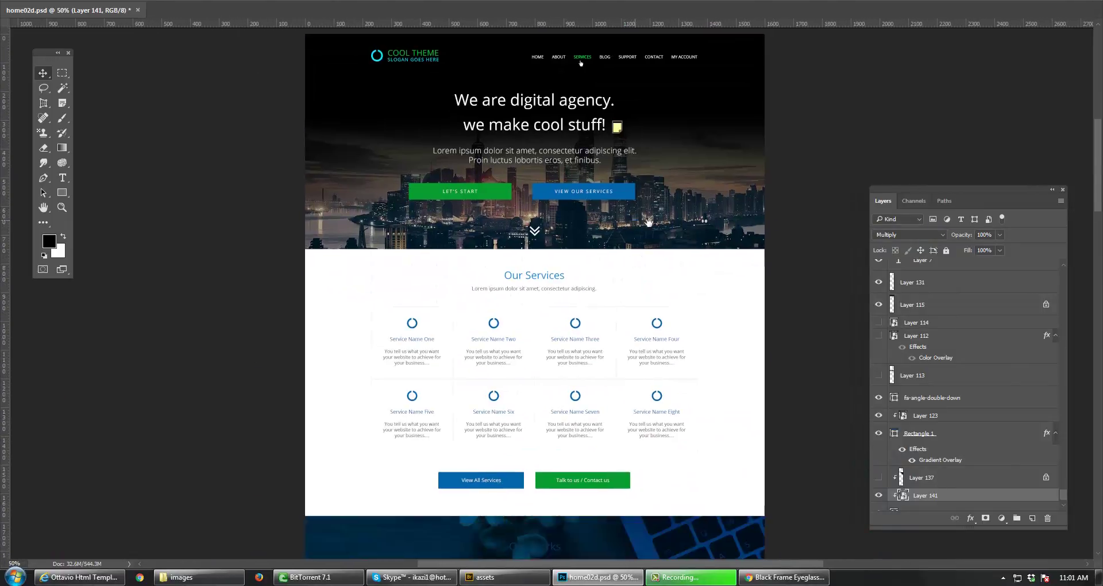
{"action": "scroll", "coordinate": [648, 222], "scroll_direction": "down", "scroll_amount": 8}
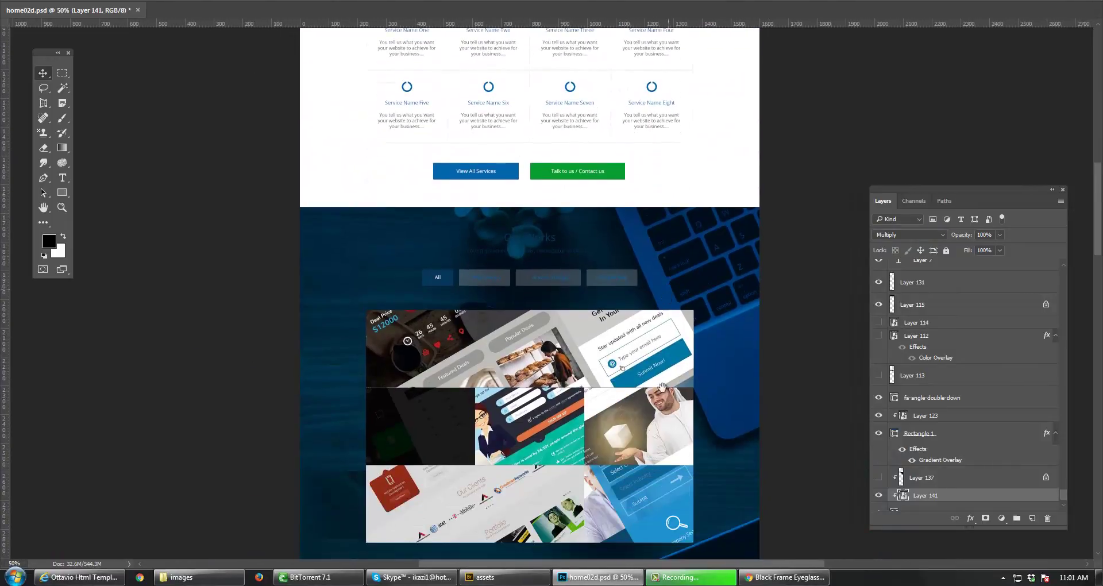
{"action": "scroll", "coordinate": [662, 386], "scroll_direction": "up", "scroll_amount": 7}
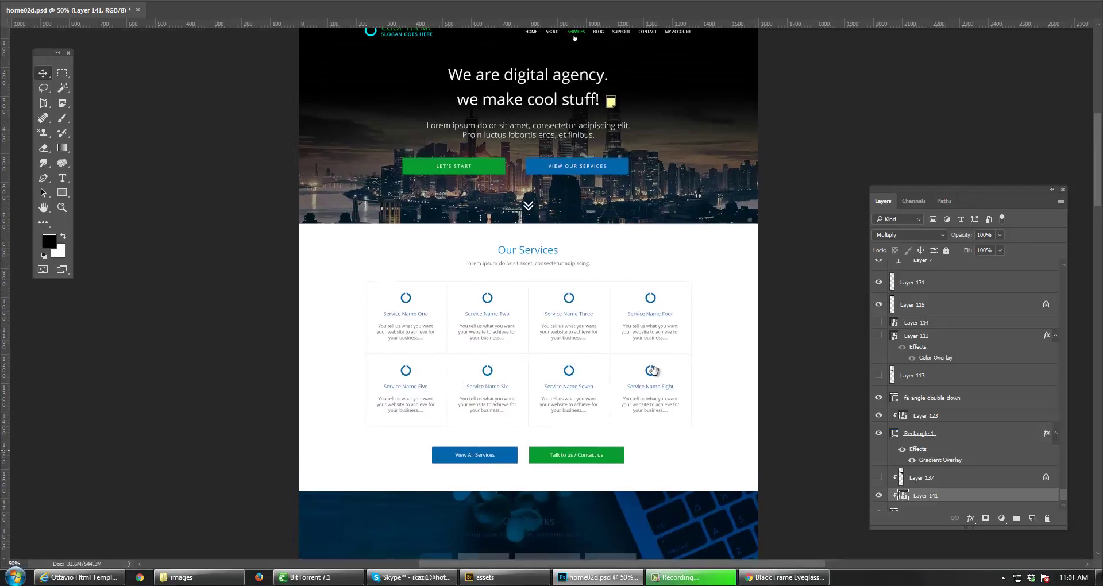
{"action": "scroll", "coordinate": [654, 370], "scroll_direction": "down", "scroll_amount": 6}
{"action": "left_click_drag", "start_coordinate": [655, 320], "coordinate": [651, 341]}
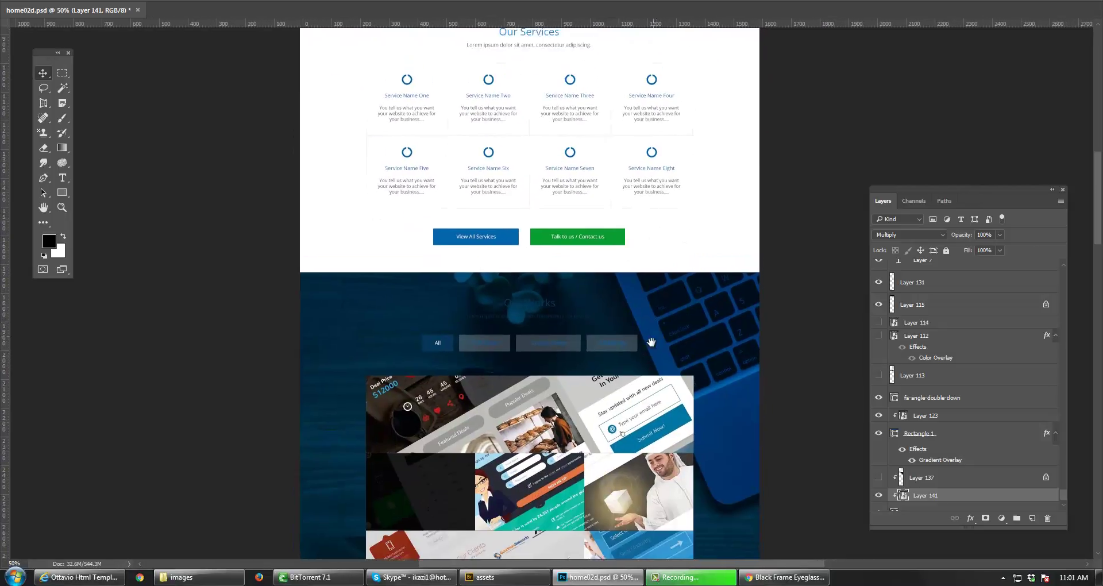
- Set the desk photo layer's blend mode back to Normal and review the Our Works section within the page
{"action": "left_click", "coordinate": [896, 236]}
{"action": "left_click", "coordinate": [899, 246]}
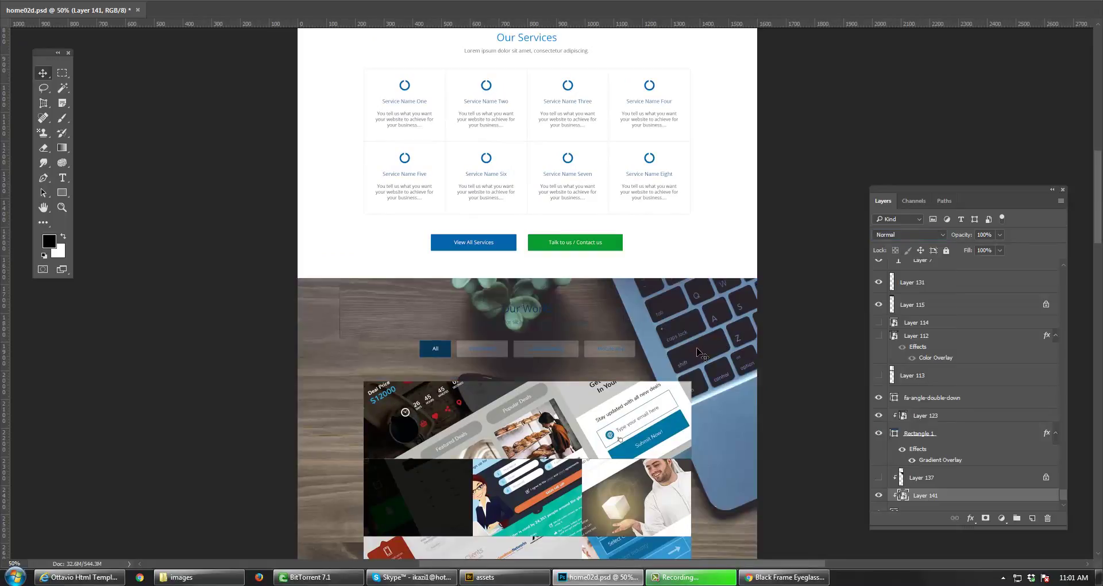
{"action": "left_click_drag", "start_coordinate": [631, 270], "coordinate": [616, 385]}
{"action": "scroll", "coordinate": [619, 367], "scroll_direction": "up", "scroll_amount": 4}
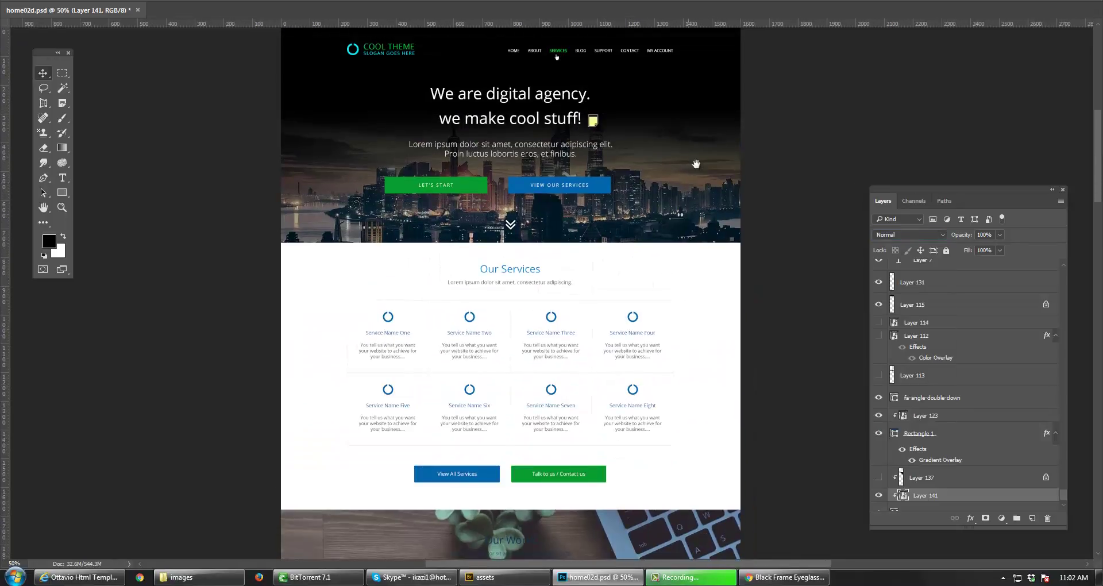
{"action": "scroll", "coordinate": [678, 382], "scroll_direction": "down", "scroll_amount": 12}
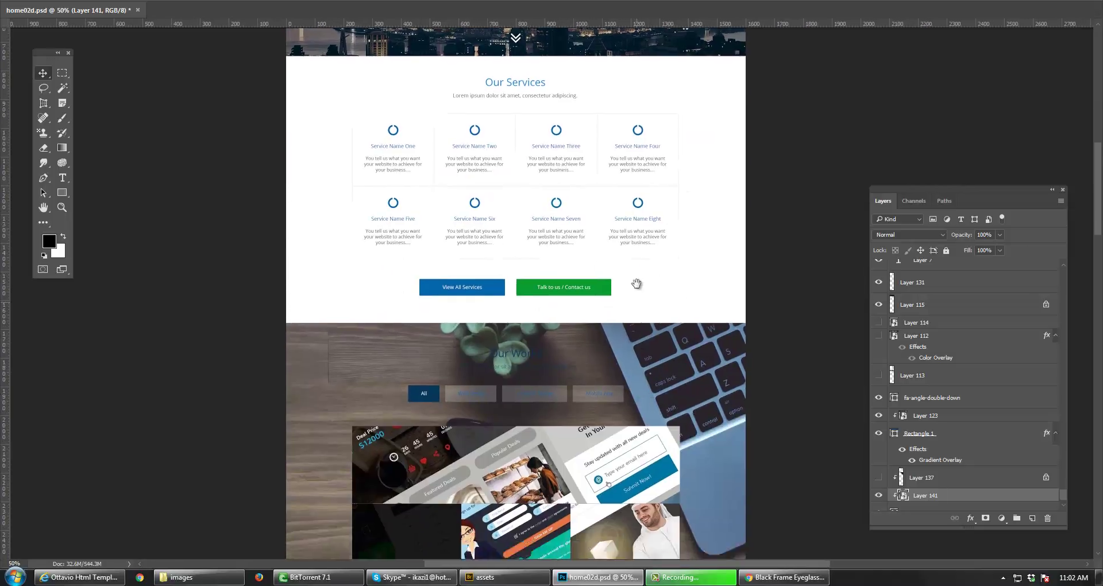
{"action": "scroll", "coordinate": [688, 402], "scroll_direction": "down", "scroll_amount": 3}
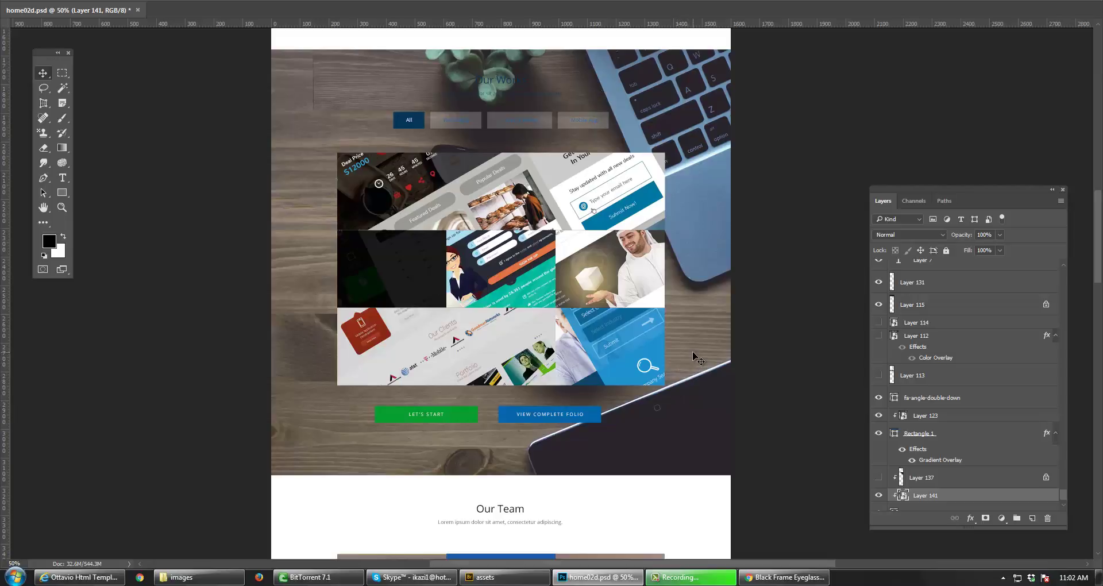
{"action": "scroll", "coordinate": [1005, 491], "scroll_direction": "down", "scroll_amount": 1}
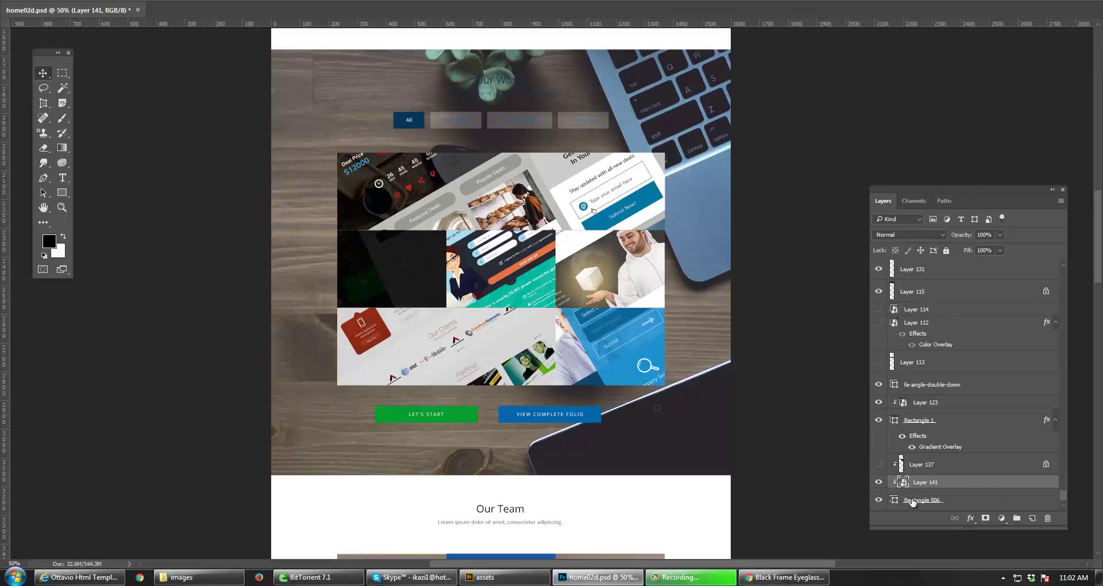
- Load the outline of the Rectangle 506 background shape as a selection around the Our Works section
{"action": "left_click", "coordinate": [912, 501], "text": "shift"}
{"action": "left_click", "coordinate": [910, 501]}
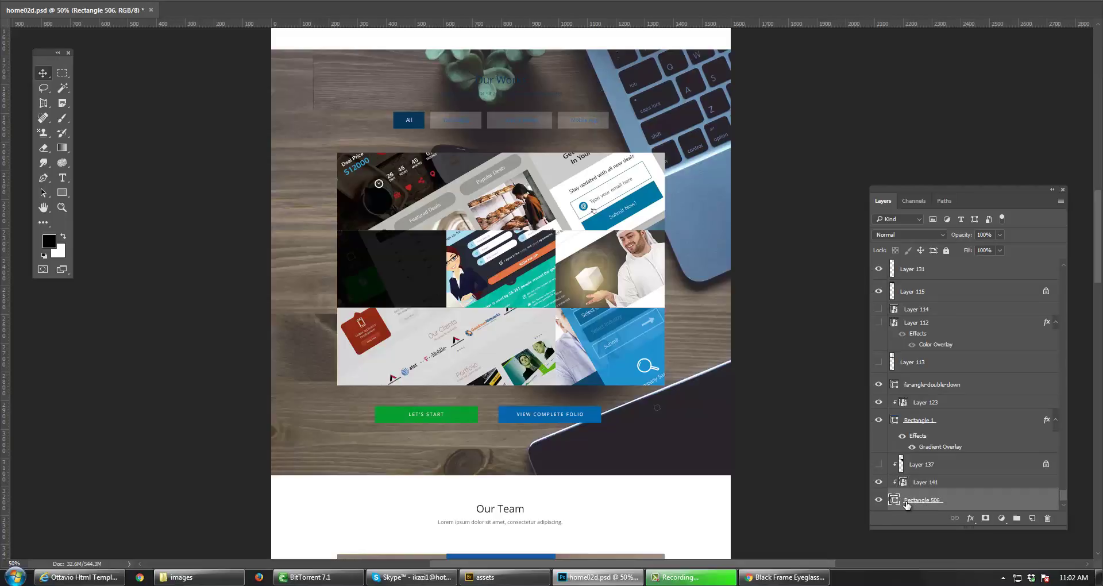
{"action": "left_click", "coordinate": [905, 503], "text": "ctrl"}
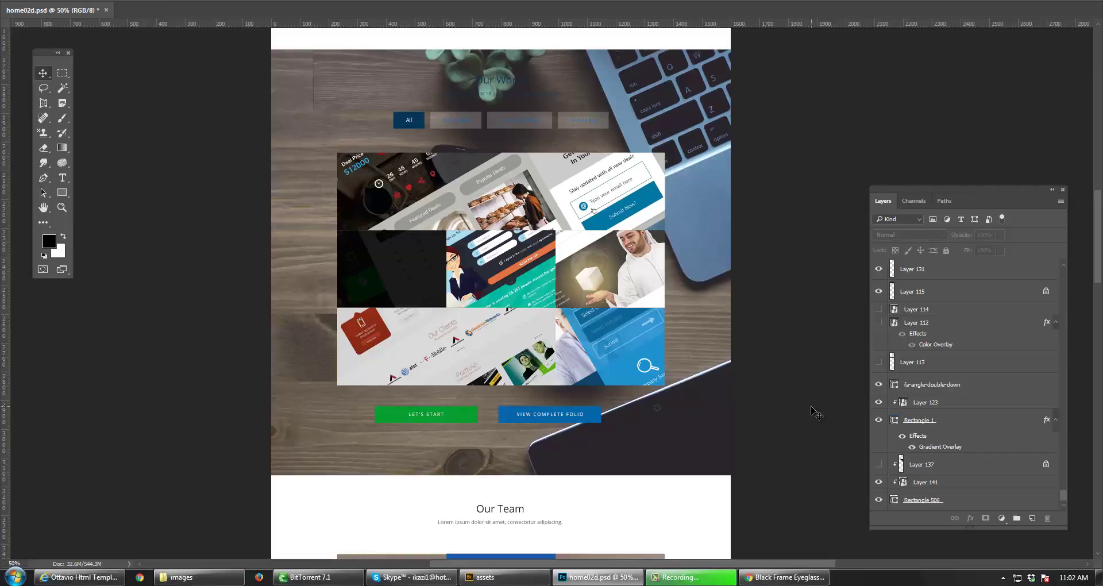
{"action": "left_click", "coordinate": [558, 292], "text": "ctrl+alt"}
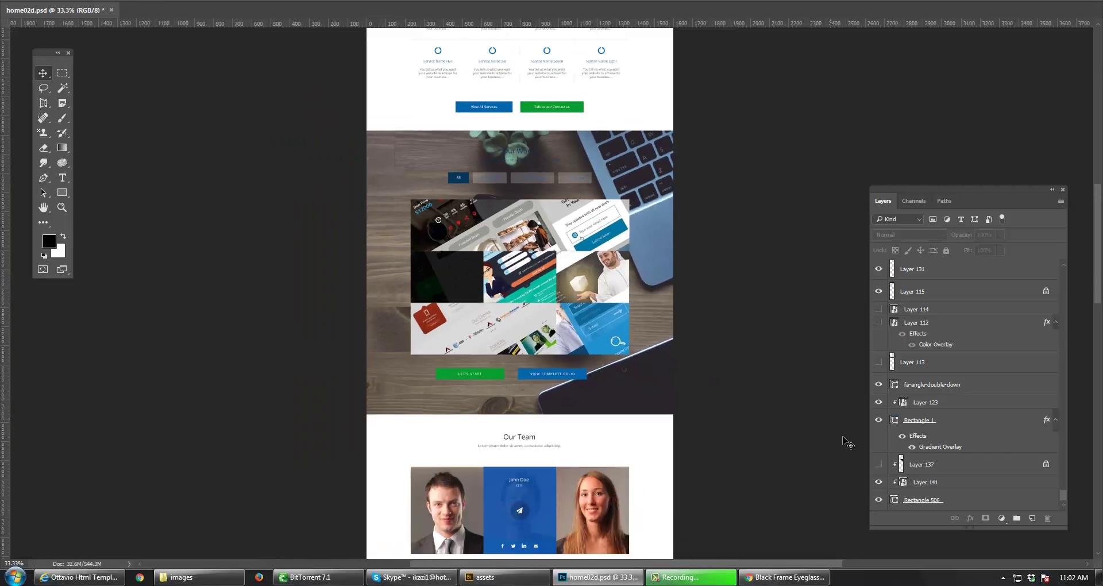
{"action": "left_click", "coordinate": [895, 500], "text": "ctrl"}
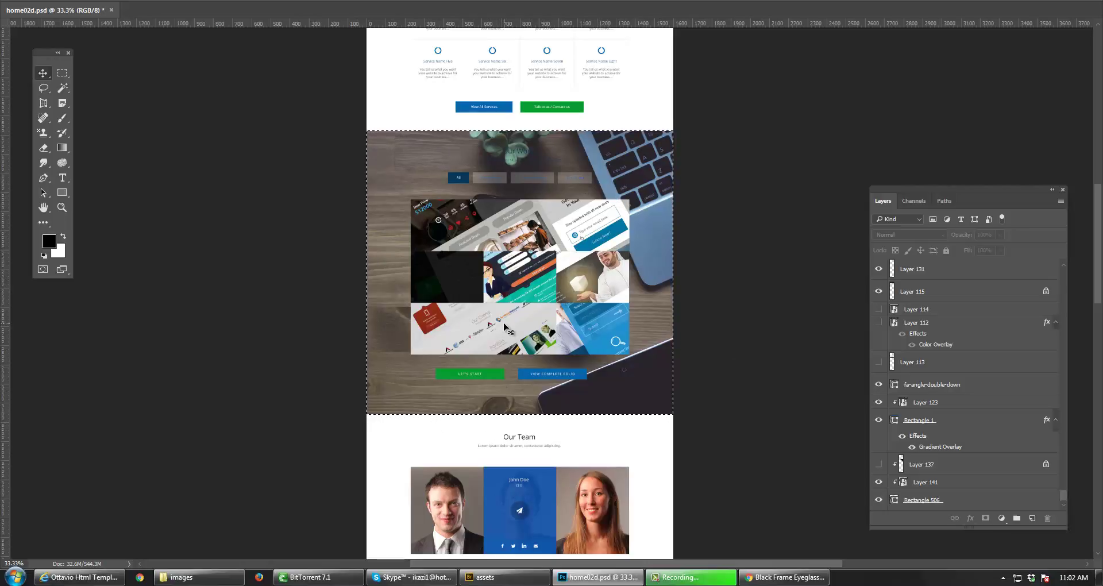
{"action": "left_click", "coordinate": [509, 272]}
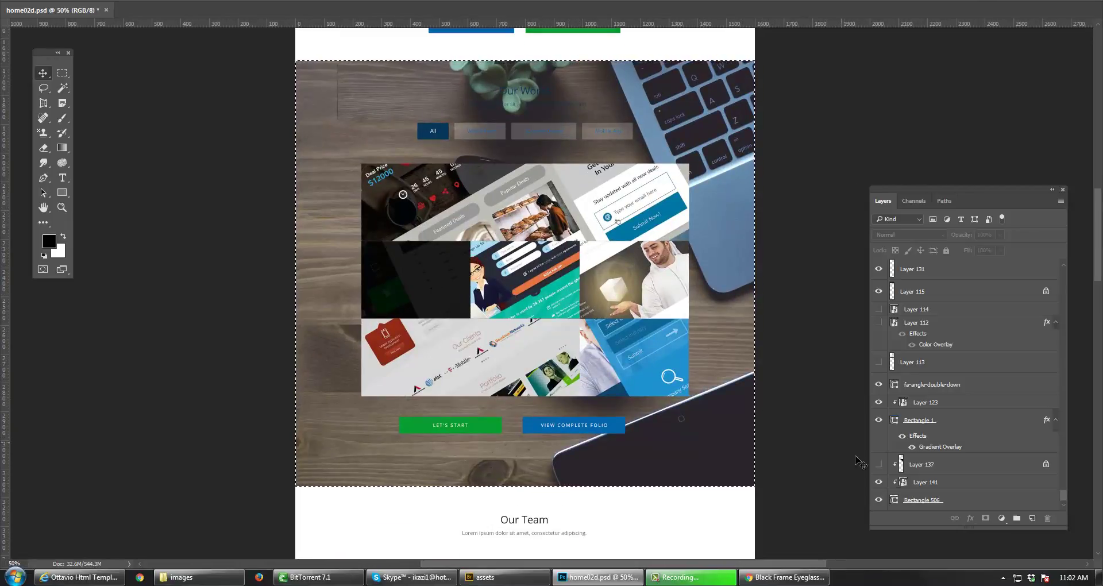
- Create a new empty layer directly above Rectangle 506, below the desk photo and clipped to the rectangle
{"action": "left_click", "coordinate": [928, 499]}
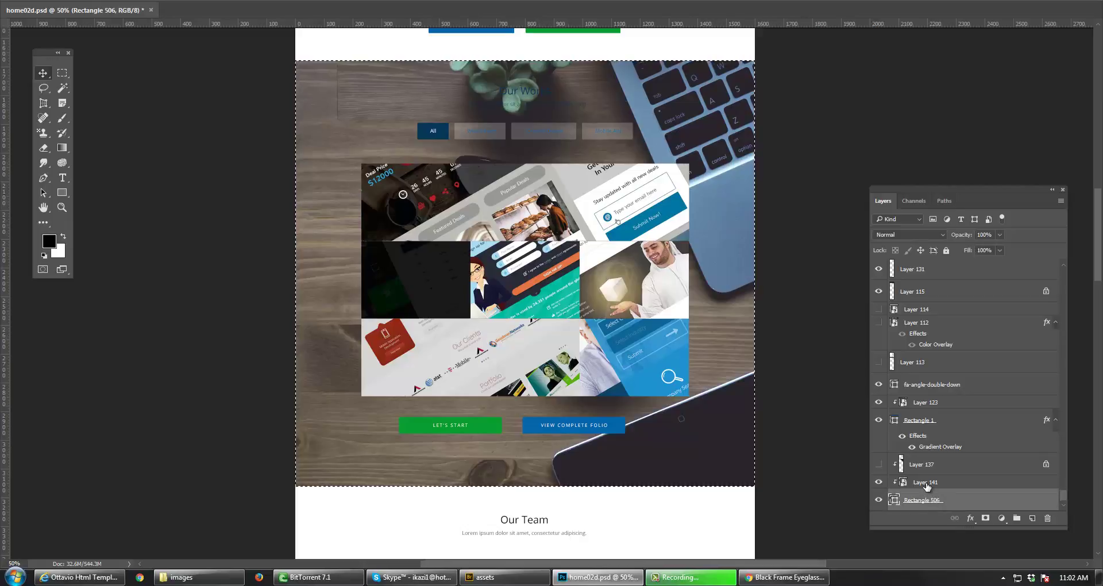
{"action": "left_click", "coordinate": [926, 484]}
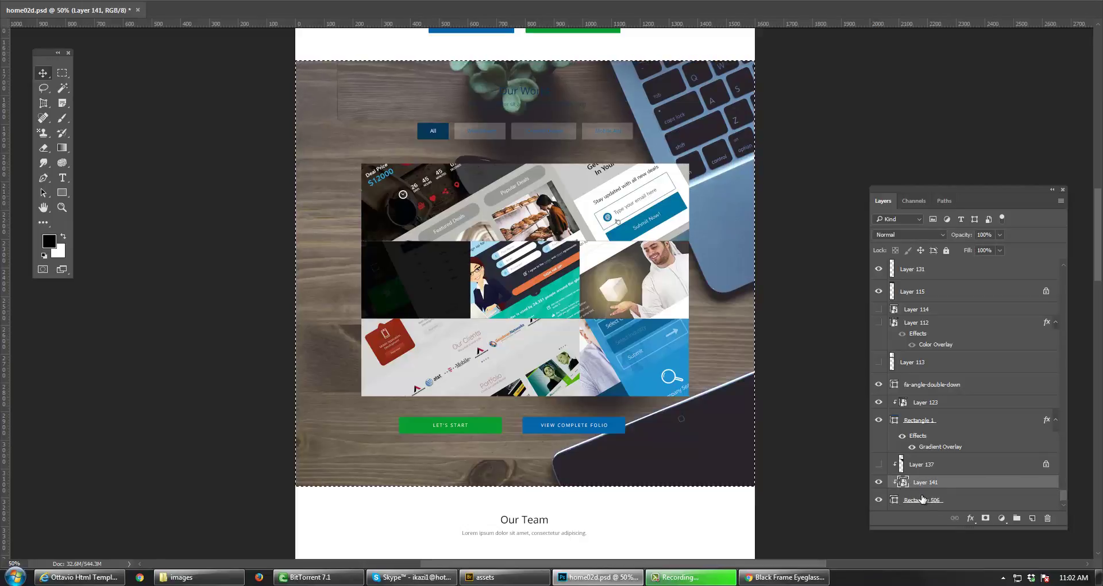
{"action": "left_click", "coordinate": [922, 499]}
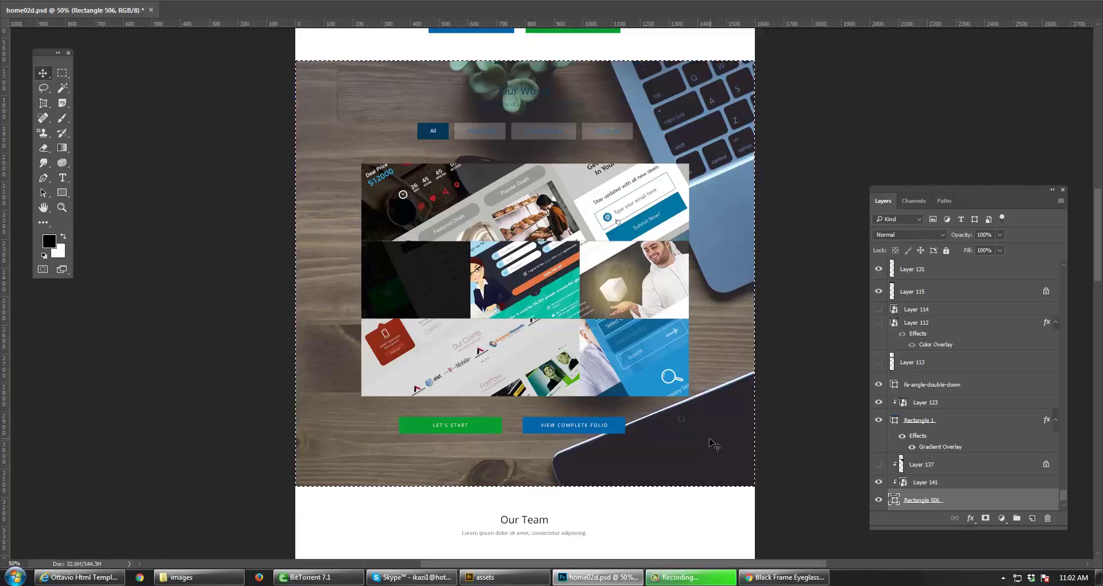
{"action": "key", "text": "ctrl+shift+n"}
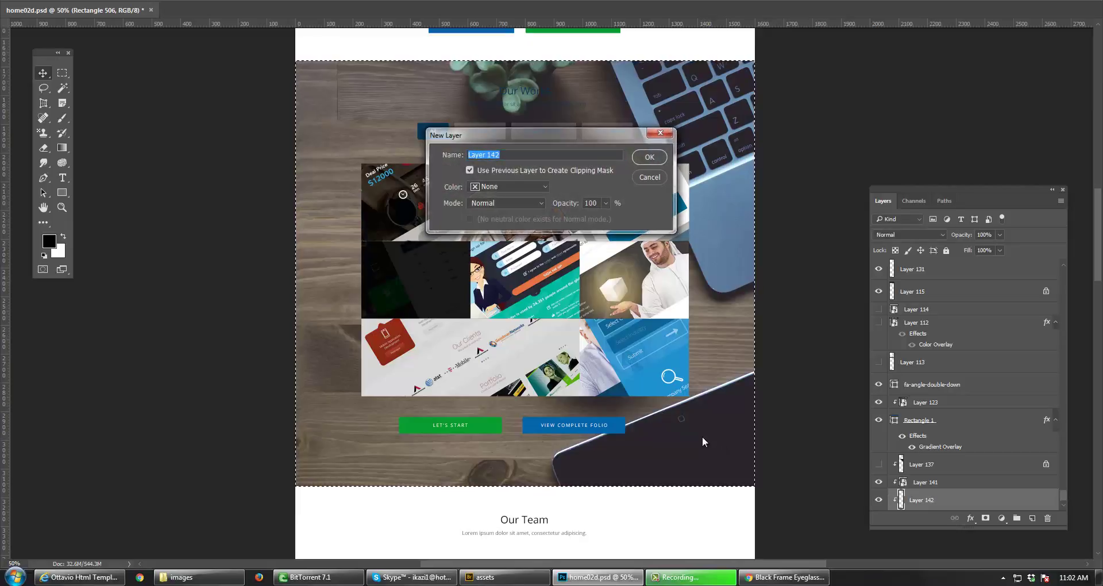
{"action": "key", "text": "Return"}
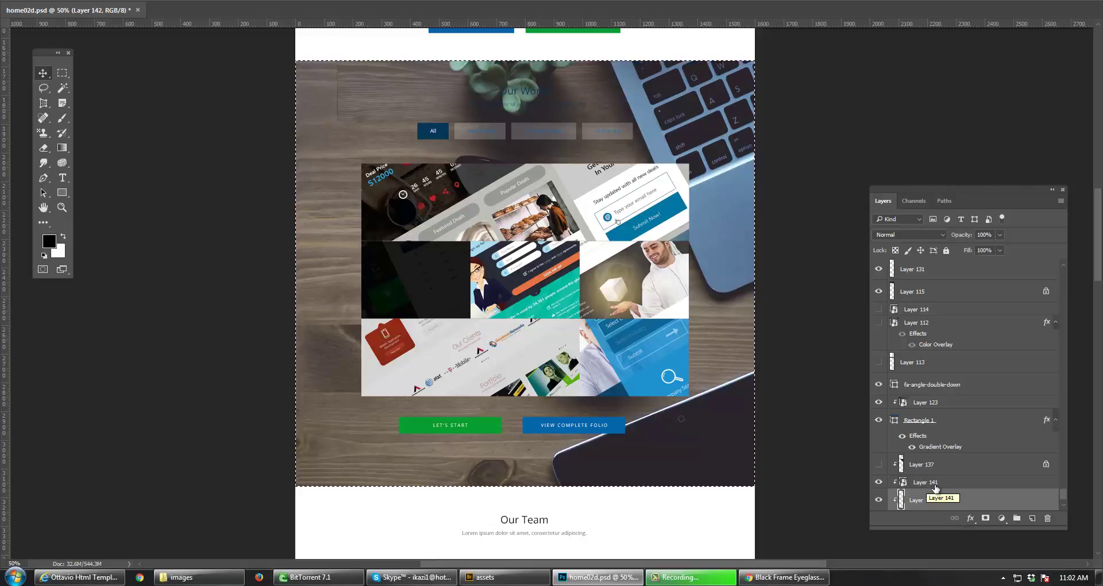
- Move the Layers panel further into the workspace and set its thumbnails to the second-largest size
{"action": "left_click_drag", "start_coordinate": [987, 189], "coordinate": [909, 119]}
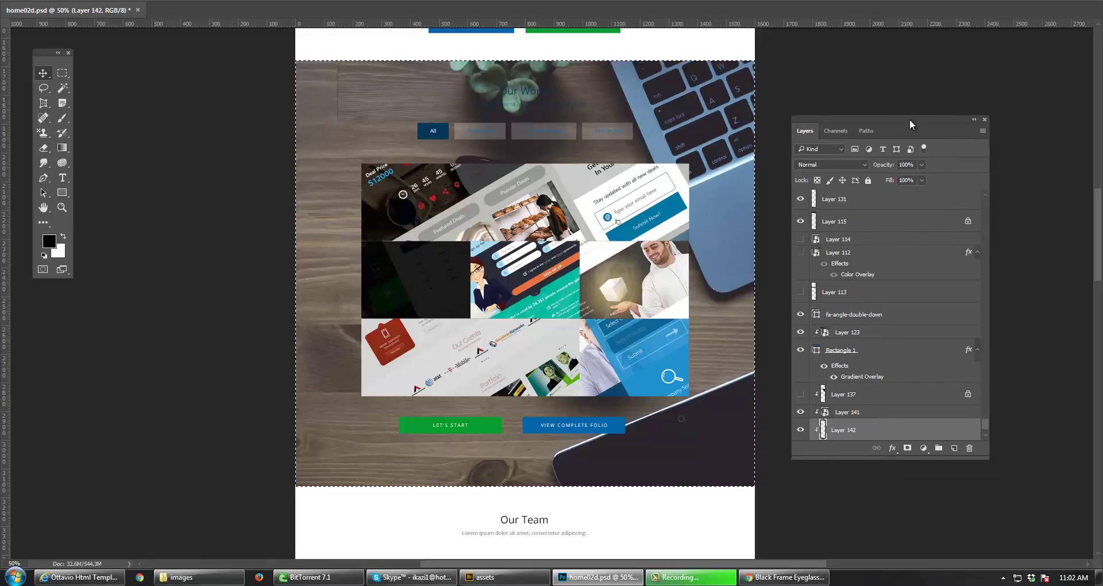
{"action": "left_click", "coordinate": [982, 131]}
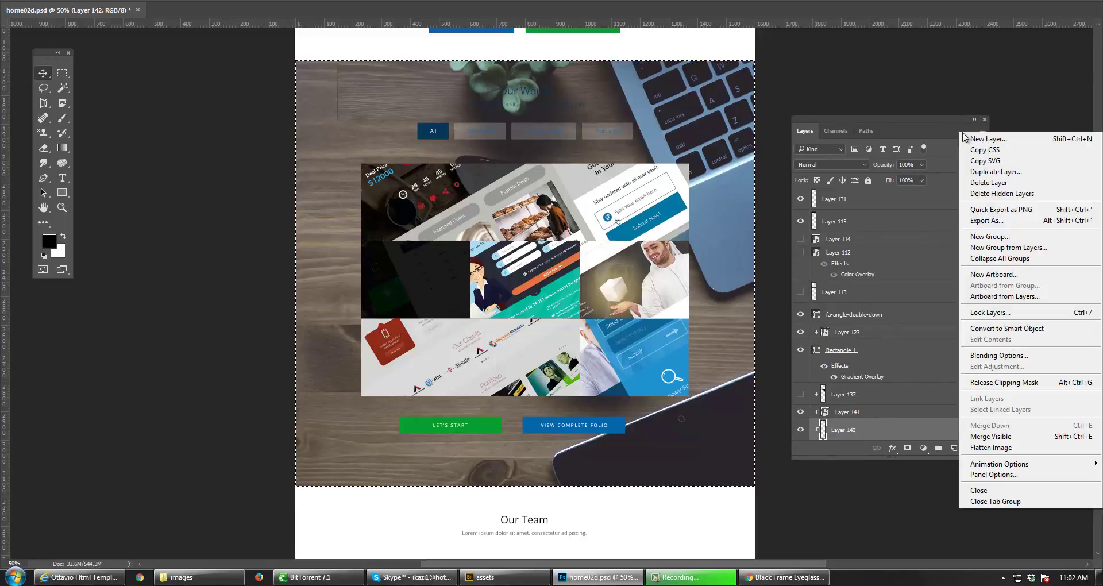
{"action": "left_click", "coordinate": [943, 131]}
{"action": "left_click", "coordinate": [982, 131]}
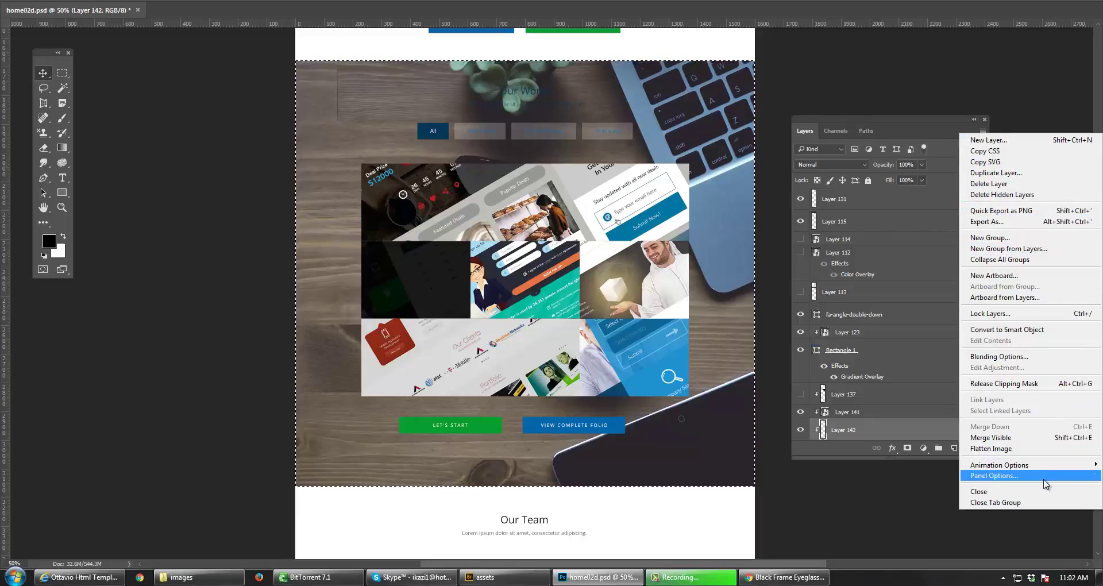
{"action": "left_click", "coordinate": [993, 475]}
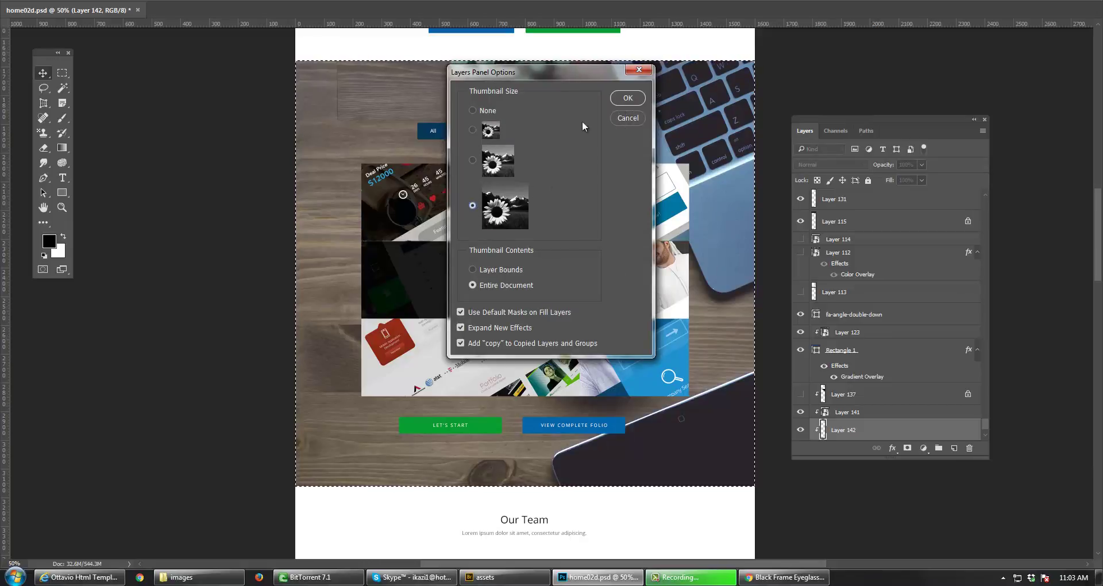
{"action": "left_click", "coordinate": [473, 162]}
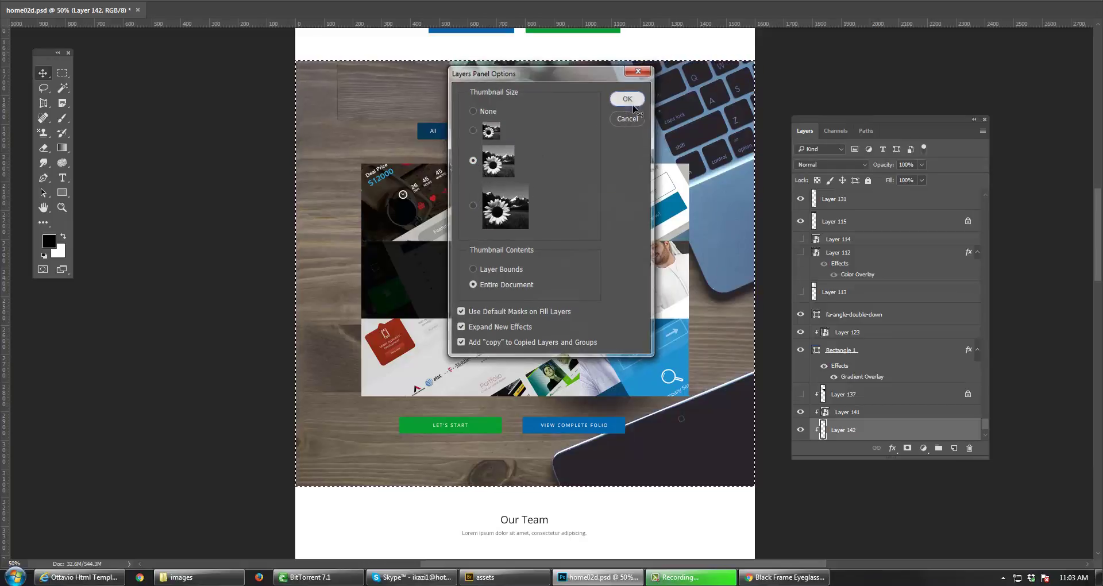
{"action": "left_click", "coordinate": [628, 98]}
- Rename the clipped desk photo layer to Image and select the new empty layer below it
{"action": "scroll", "coordinate": [879, 284], "scroll_direction": "down", "scroll_amount": 5}
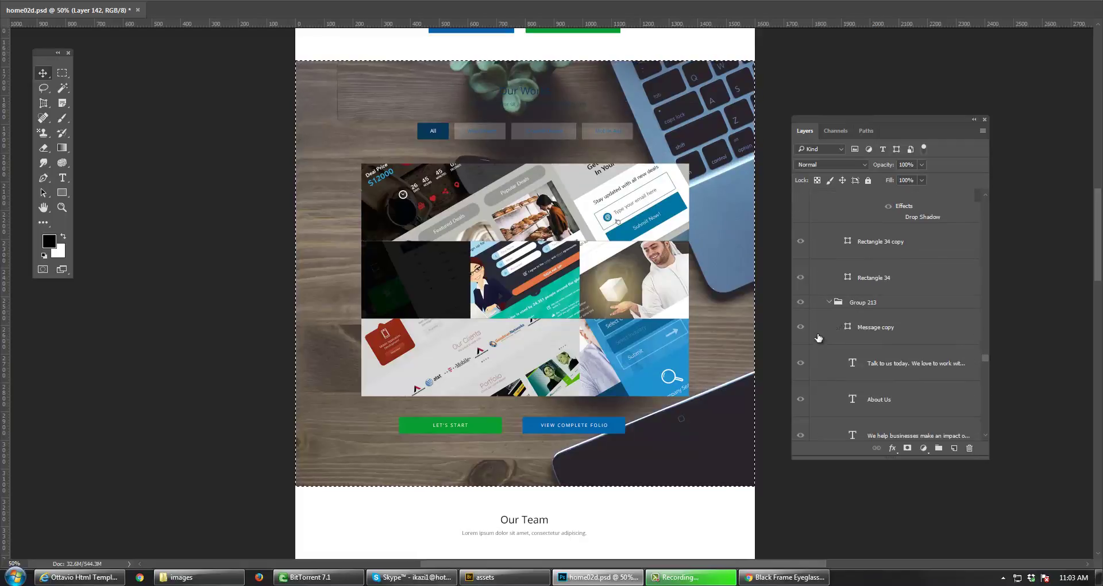
{"action": "left_click_drag", "start_coordinate": [985, 358], "coordinate": [989, 429]}
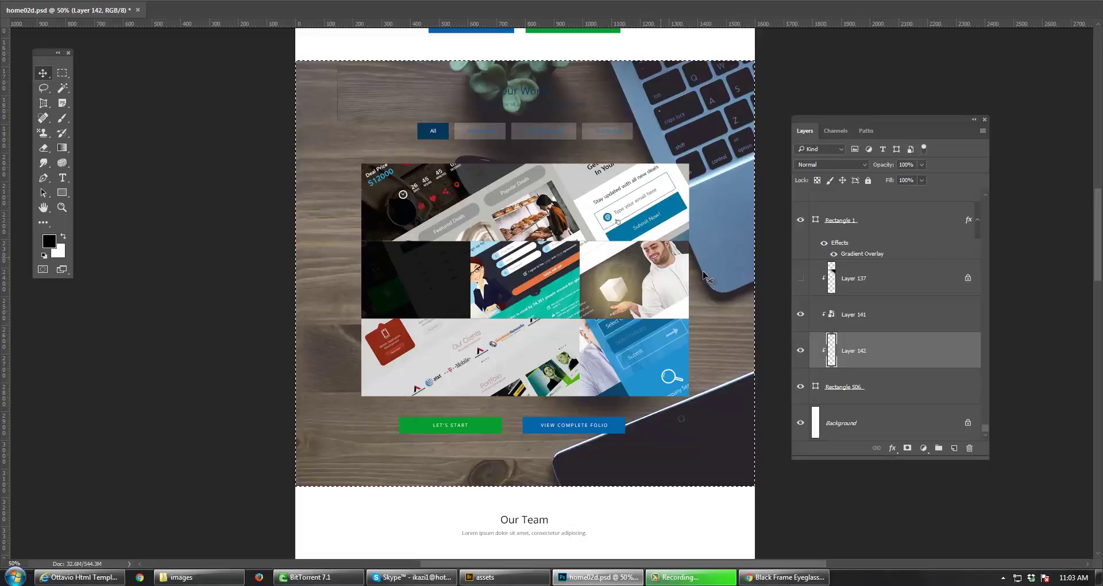
{"action": "double_click", "coordinate": [855, 315]}
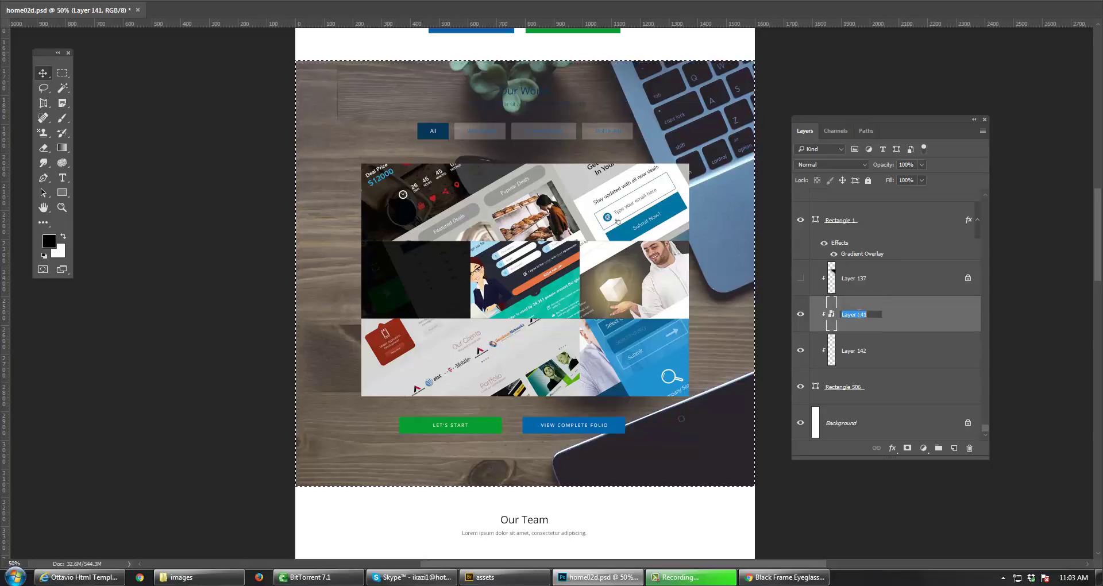
{"action": "type", "text": "Image"}
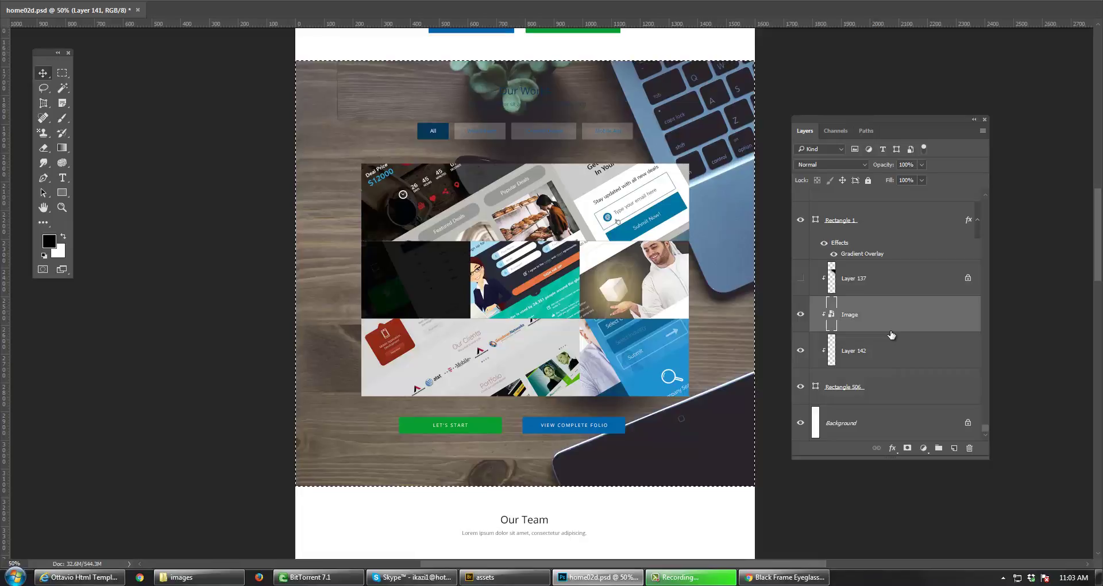
{"action": "key", "text": "Return"}
{"action": "left_click", "coordinate": [862, 356]}
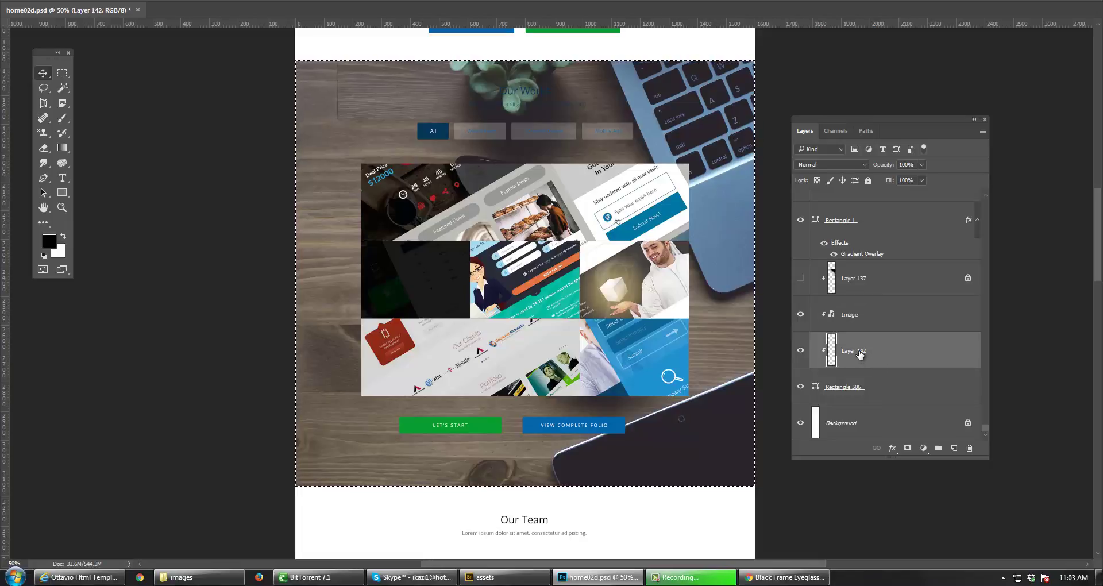
- Move the empty clipped layer above Image and draw a black-to-transparent gradient down from the upper part of the Our Works section, then deselect
{"action": "left_click_drag", "start_coordinate": [860, 355], "coordinate": [867, 318]}
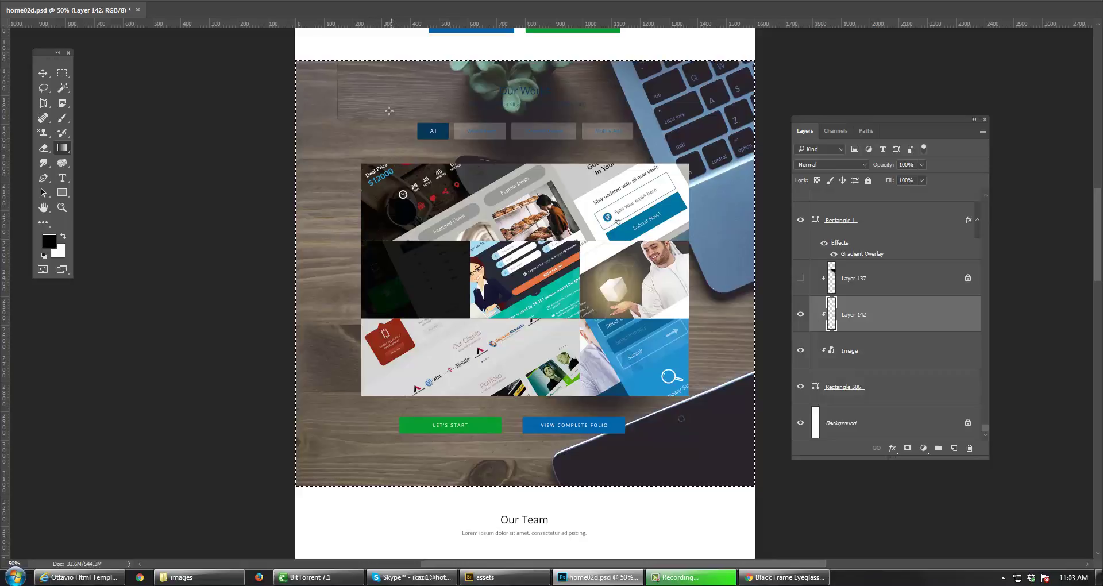
{"action": "left_click_drag", "start_coordinate": [452, 118], "coordinate": [459, 226]}
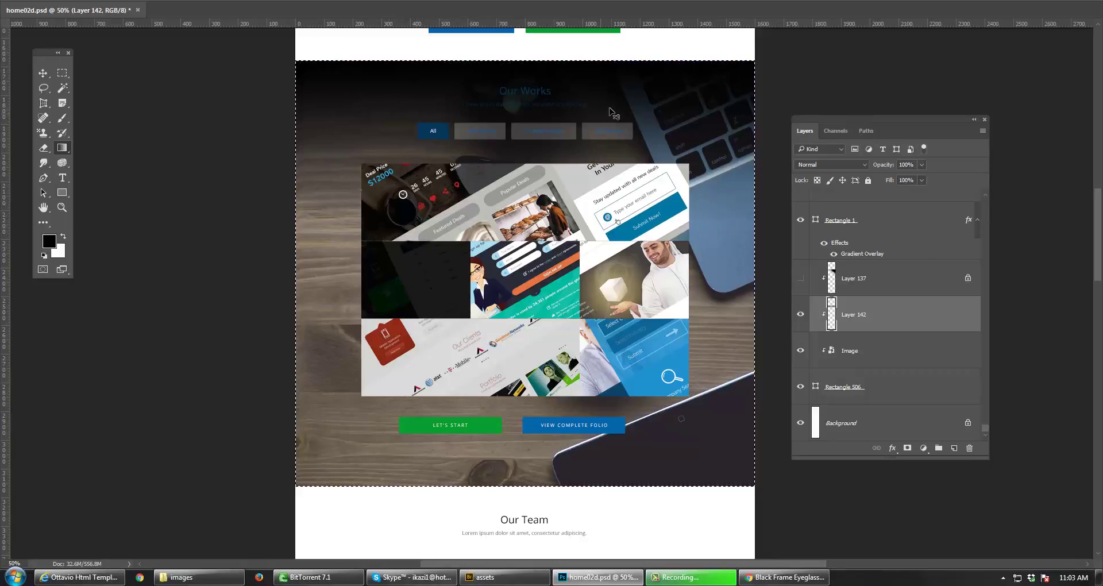
{"action": "key", "text": "ctrl+z"}
{"action": "left_click_drag", "start_coordinate": [631, 130], "coordinate": [615, 323]}
{"action": "key", "text": "ctrl+d"}
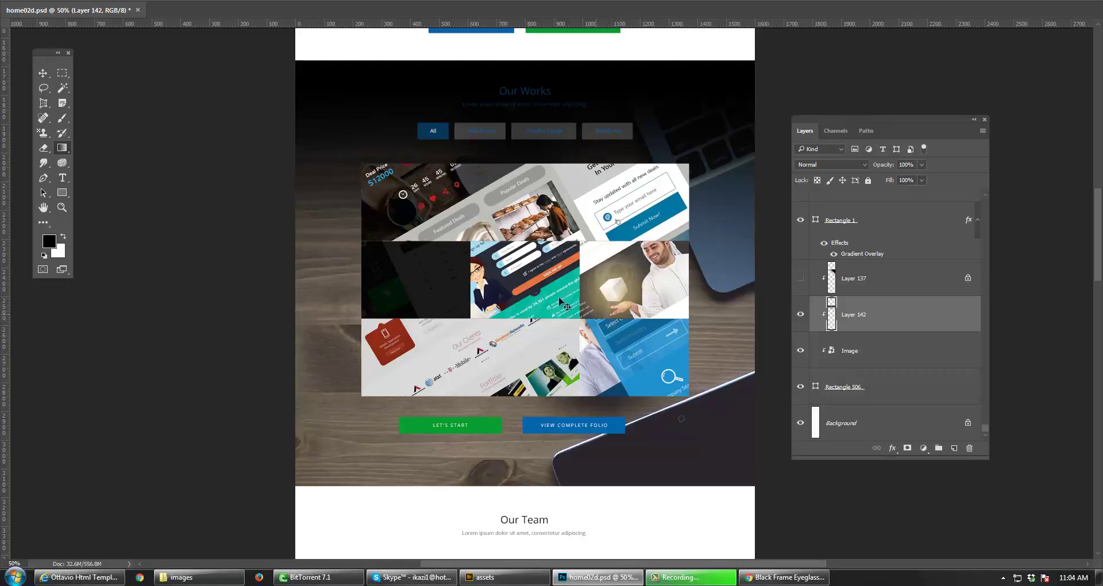
- Create a new 1920 x 1080 px, 72 ppi document with a white background and paste the workspace screenshot into it
{"action": "key", "text": "v"}
{"action": "left_click", "coordinate": [62, 147]}
{"action": "key", "text": "ctrl+n"}
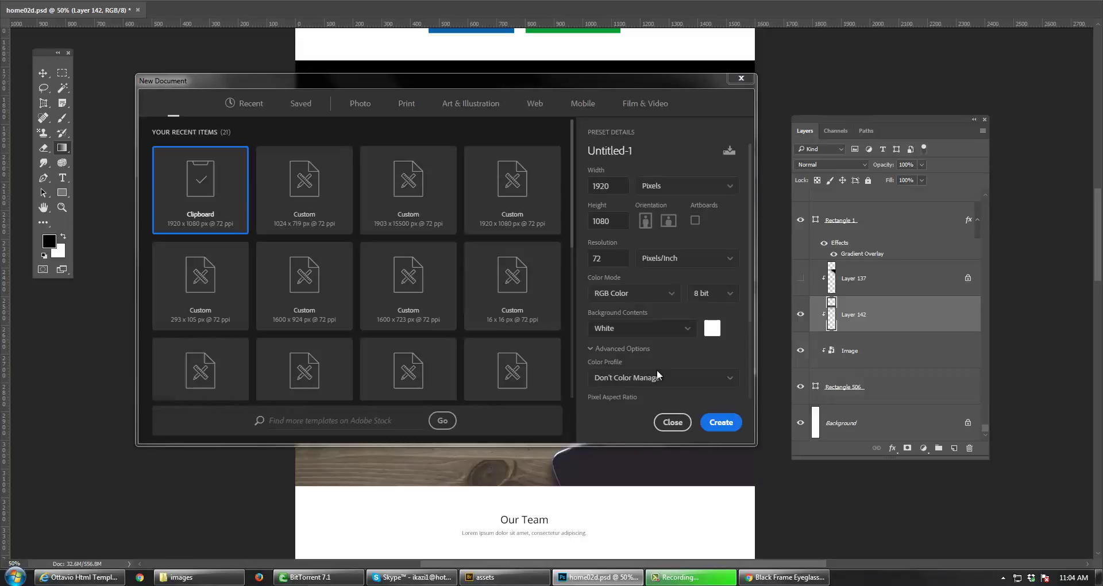
{"action": "left_click", "coordinate": [720, 422]}
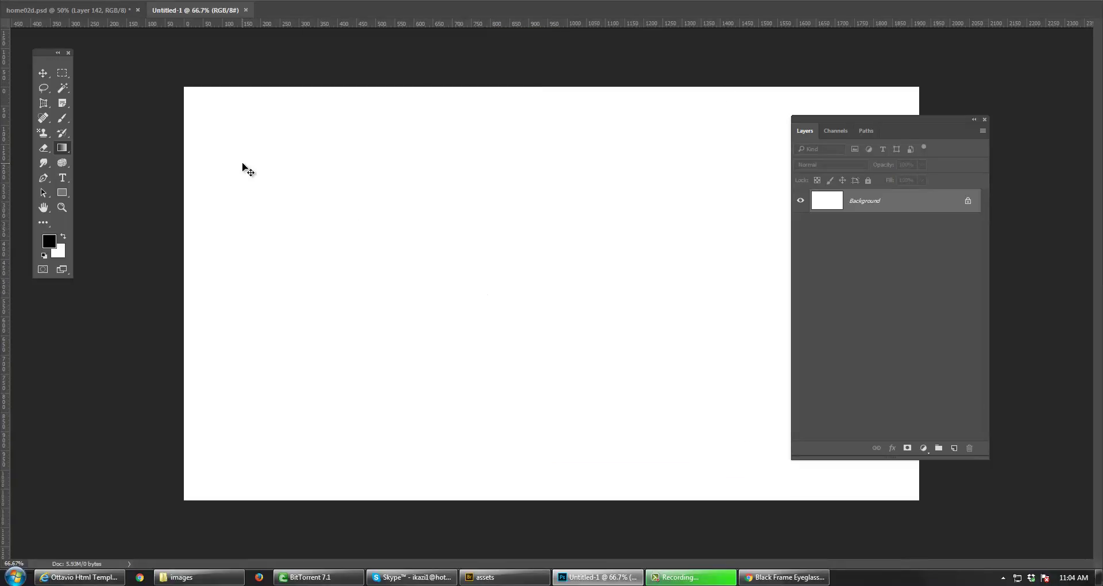
{"action": "key", "text": "ctrl+v"}
- Examine the Gradient tool's swatch and option settings in the pasted screenshot, and close that document without saving
{"action": "left_click", "coordinate": [267, 121], "text": "ctrl"}
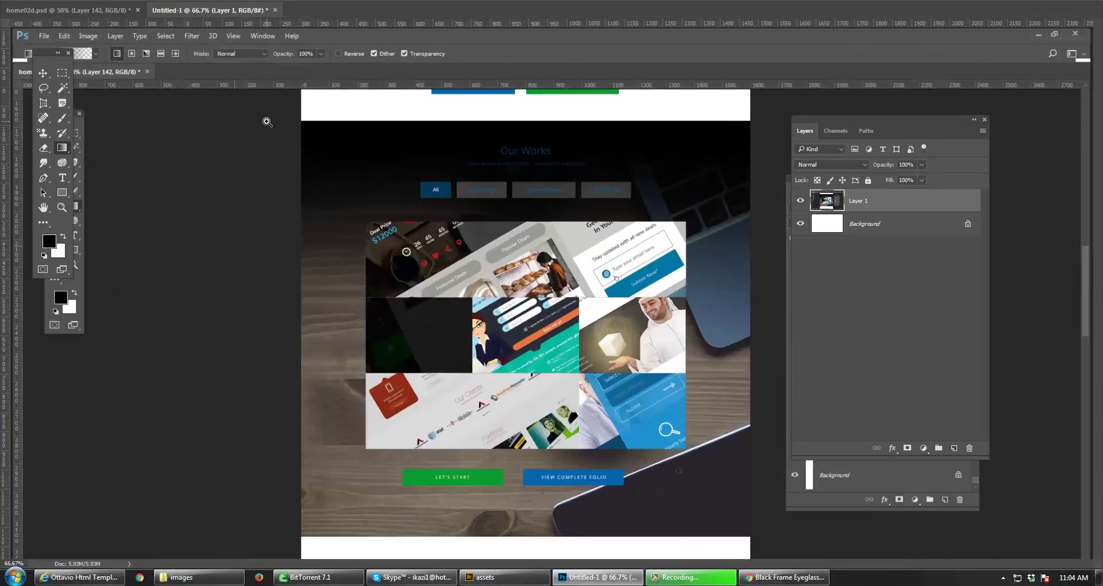
{"action": "left_click", "coordinate": [186, 117], "text": "ctrl"}
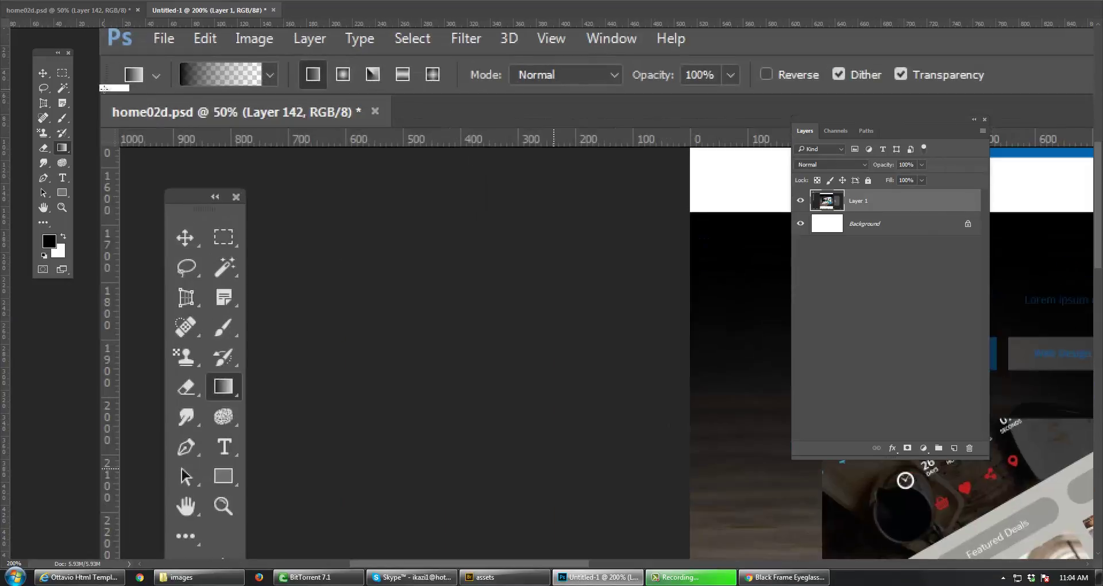
{"action": "left_click", "coordinate": [443, 166], "text": "alt"}
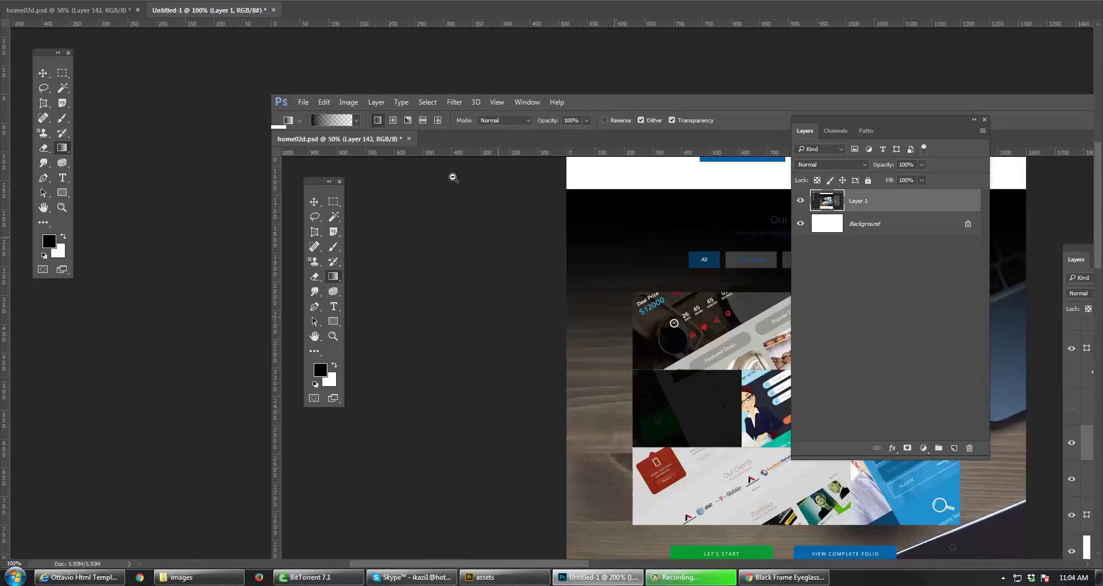
{"action": "left_click_drag", "start_coordinate": [522, 234], "coordinate": [330, 160]}
{"action": "left_click_drag", "start_coordinate": [551, 275], "coordinate": [516, 305]}
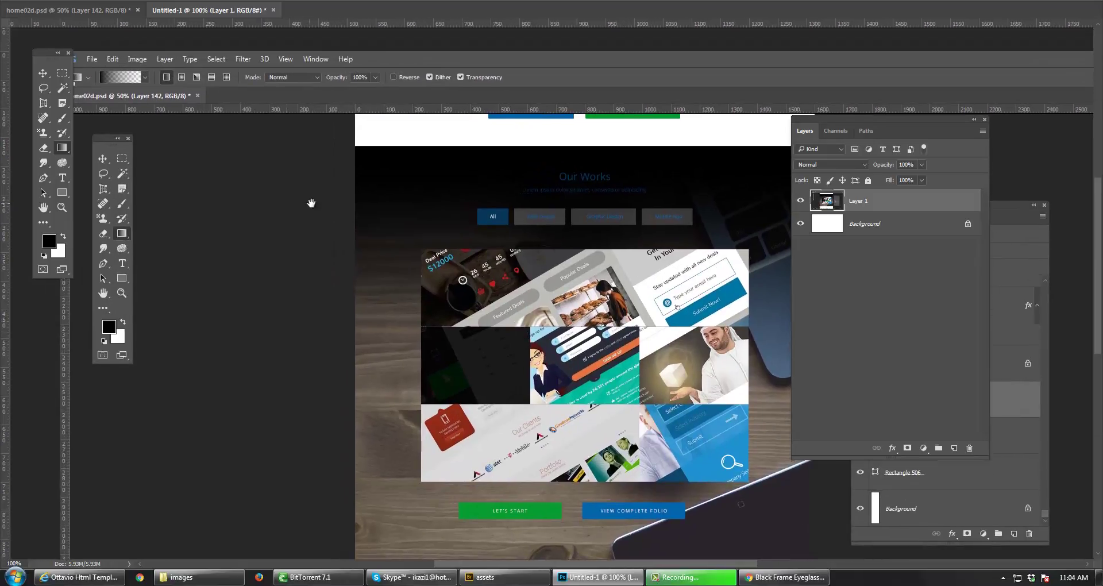
{"action": "left_click_drag", "start_coordinate": [311, 202], "coordinate": [347, 207]}
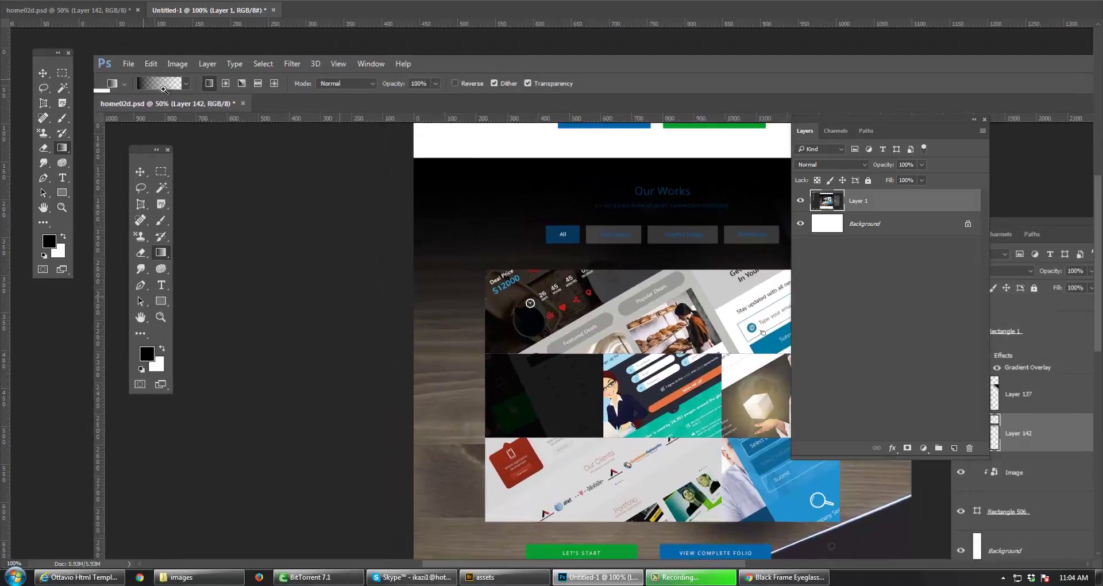
{"action": "left_click", "coordinate": [165, 89]}
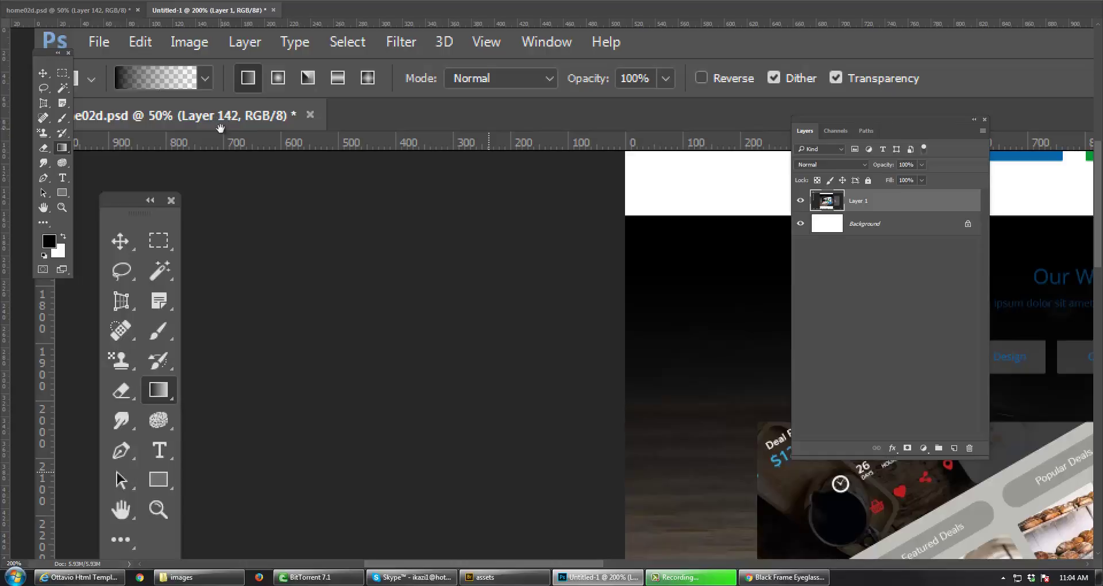
{"action": "left_click_drag", "start_coordinate": [220, 127], "coordinate": [236, 135]}
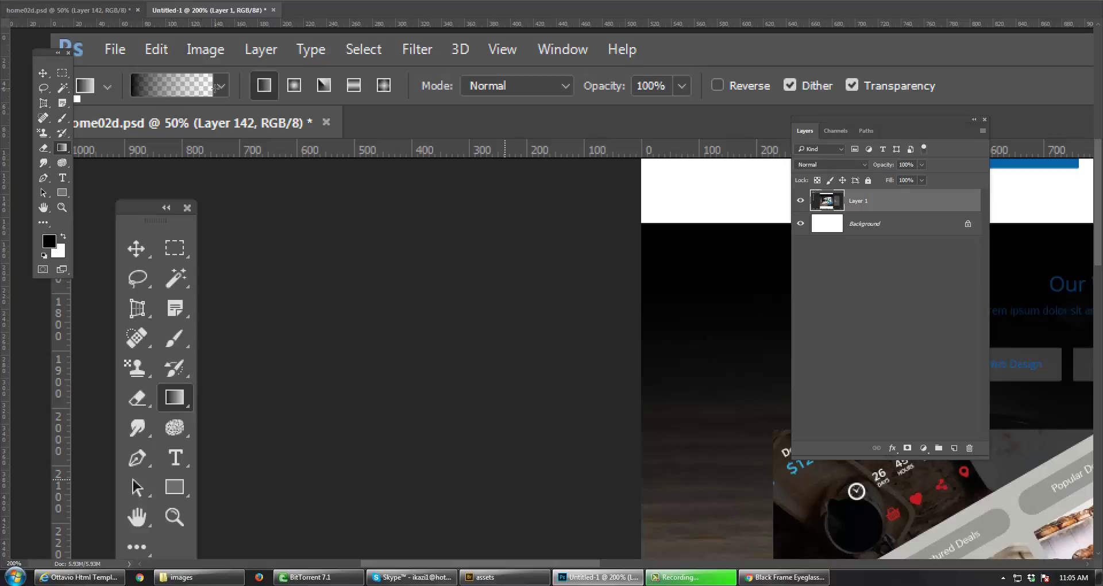
{"action": "key", "text": "ctrl+w"}
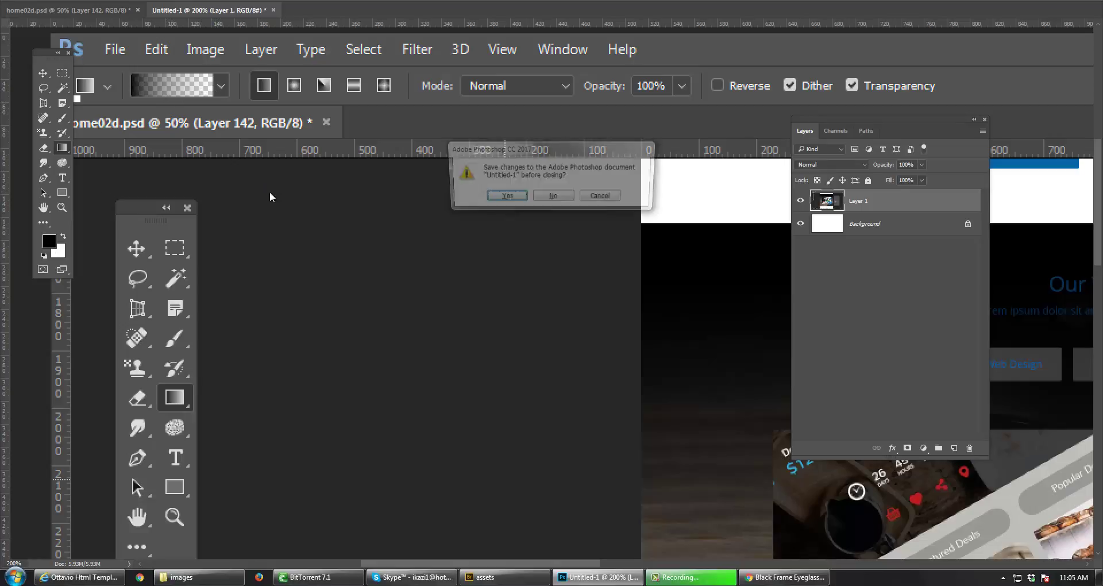
{"action": "key", "text": "n"}
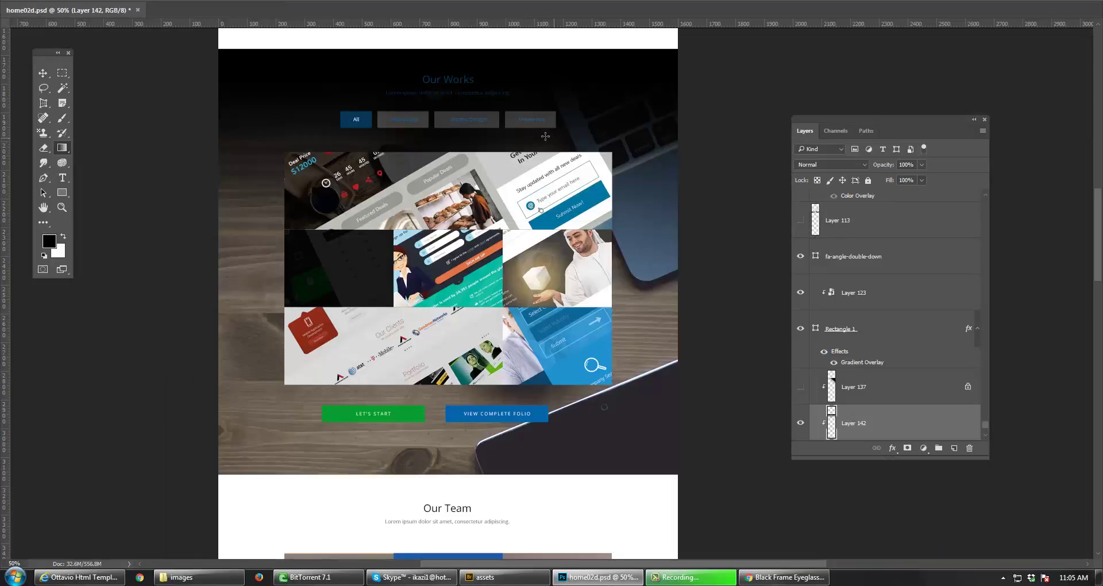
- Recolour the Our Works heading and the subtitle line beneath it white
{"action": "key", "text": "v"}
{"action": "left_click_drag", "start_coordinate": [504, 37], "coordinate": [498, 298]}
{"action": "left_click_drag", "start_coordinate": [486, 167], "coordinate": [482, 319]}
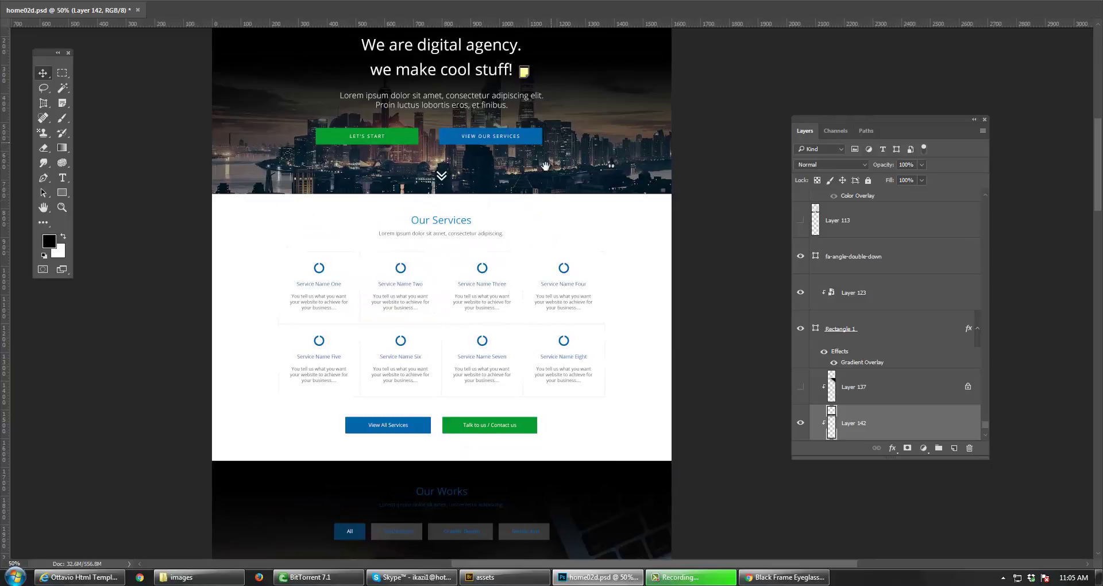
{"action": "left_click_drag", "start_coordinate": [545, 166], "coordinate": [544, 77]}
{"action": "left_click_drag", "start_coordinate": [533, 309], "coordinate": [537, 216]}
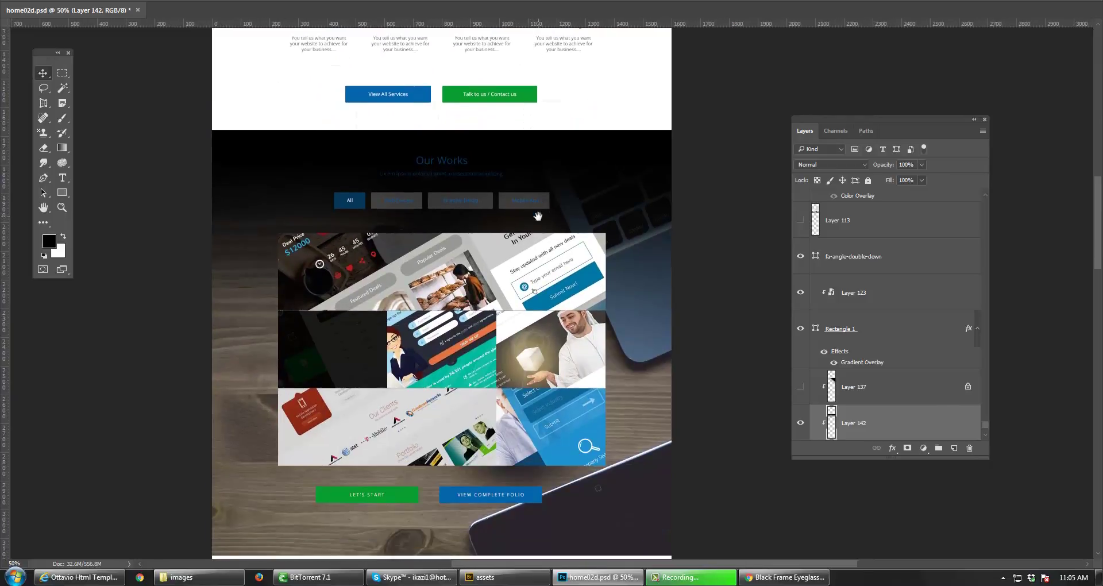
{"action": "left_click", "coordinate": [500, 261], "text": "ctrl"}
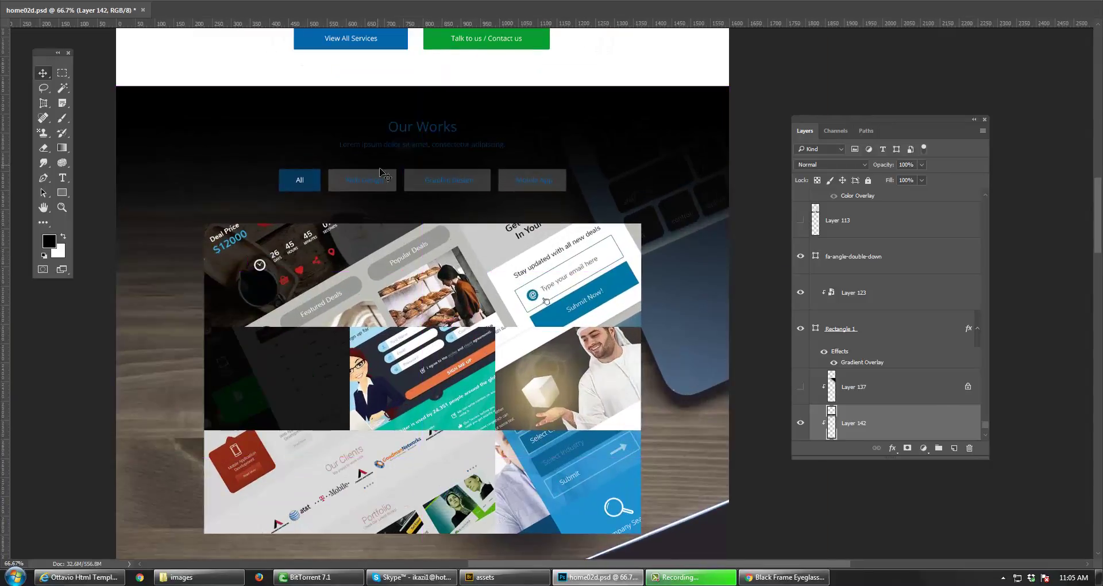
{"action": "left_click", "coordinate": [437, 179], "text": "ctrl"}
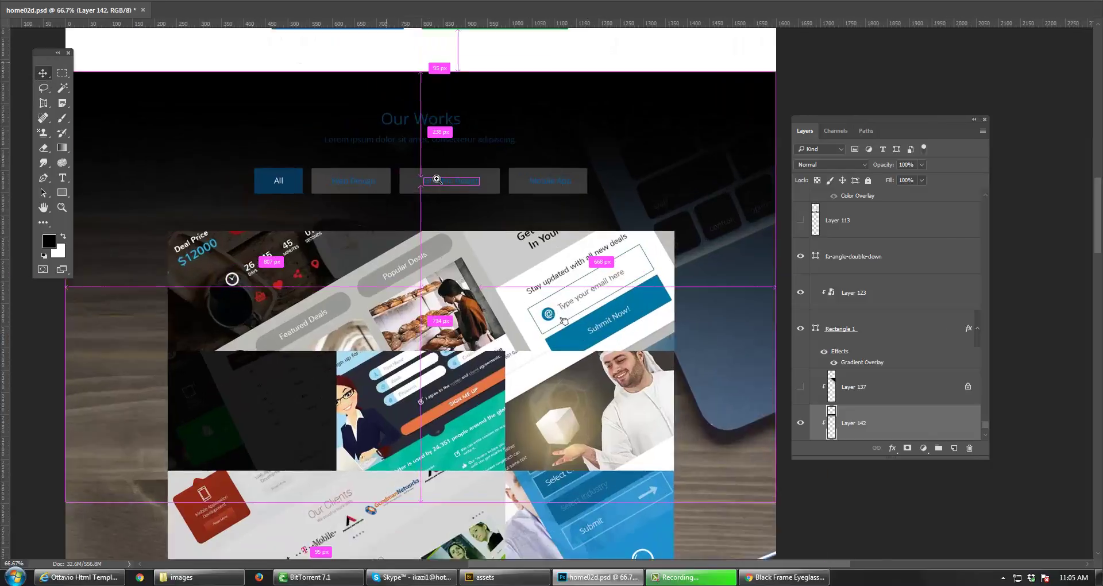
{"action": "left_click", "coordinate": [436, 179], "text": "ctrl"}
{"action": "left_click", "coordinate": [455, 128], "text": "ctrl"}
{"action": "left_click", "coordinate": [455, 107], "text": "ctrl"}
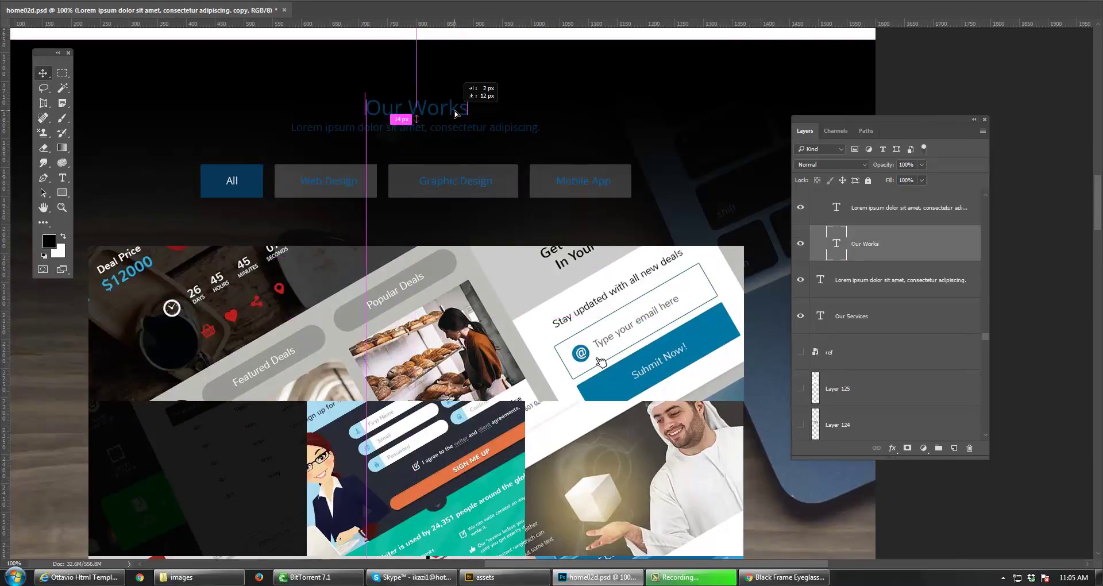
{"action": "key", "text": "x"}
{"action": "key", "text": "alt+BackSpace"}
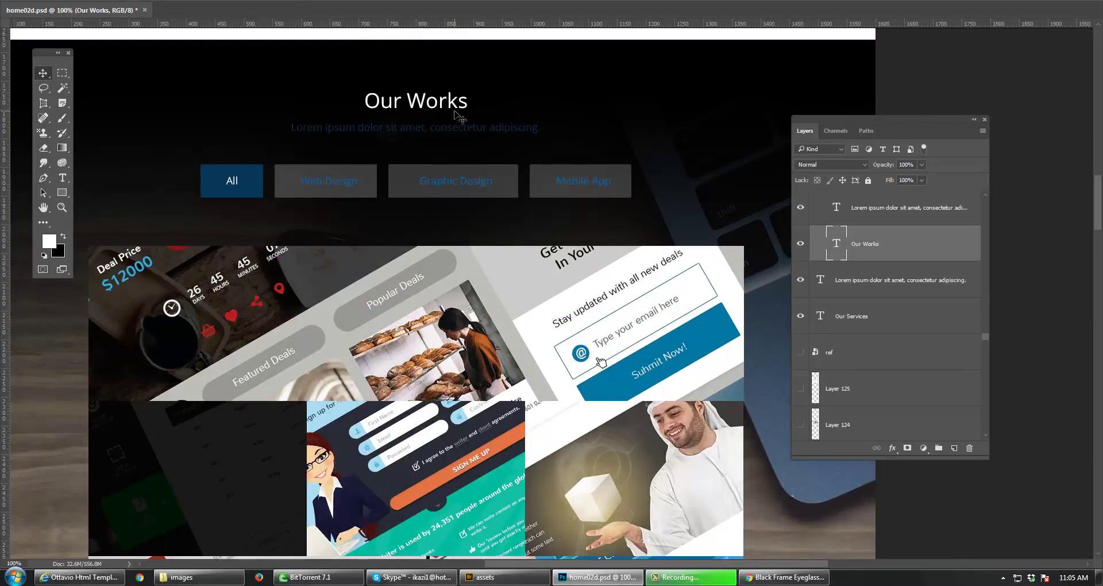
{"action": "left_click", "coordinate": [444, 128], "text": "ctrl"}
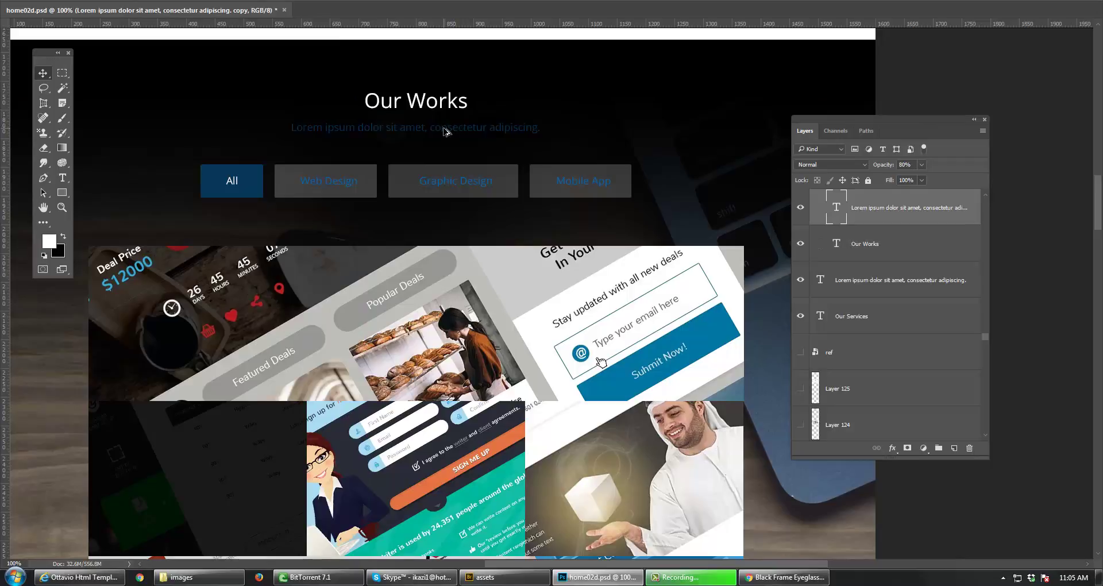
{"action": "key", "text": "alt+BackSpace"}
- Review the page from the Our Works section through Our Team to the sign-up form and back up to the services buttons
{"action": "left_click_drag", "start_coordinate": [304, 182], "coordinate": [426, 153]}
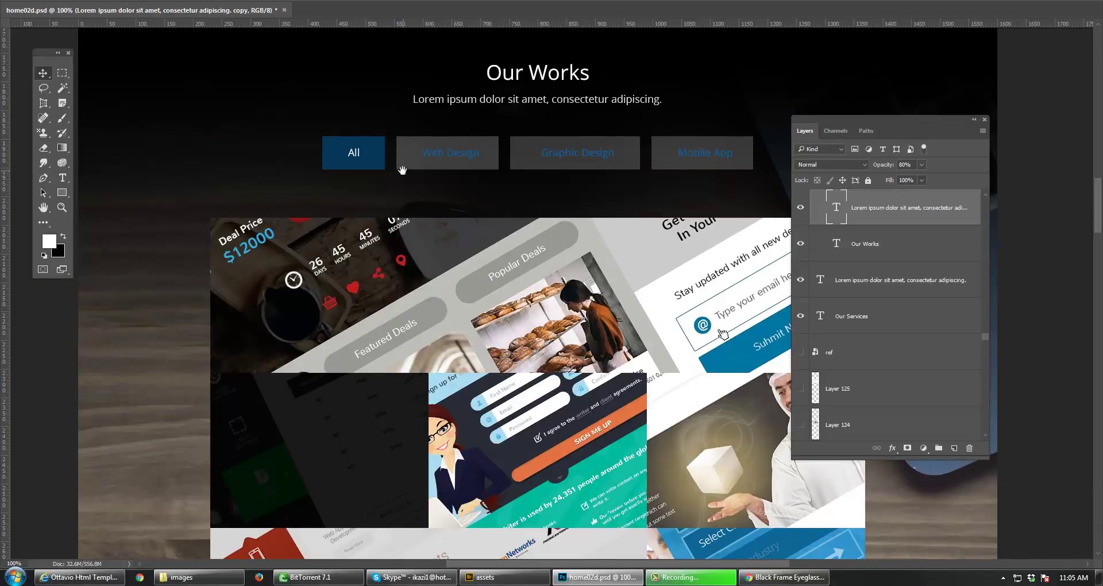
{"action": "left_click_drag", "start_coordinate": [453, 186], "coordinate": [426, 185]}
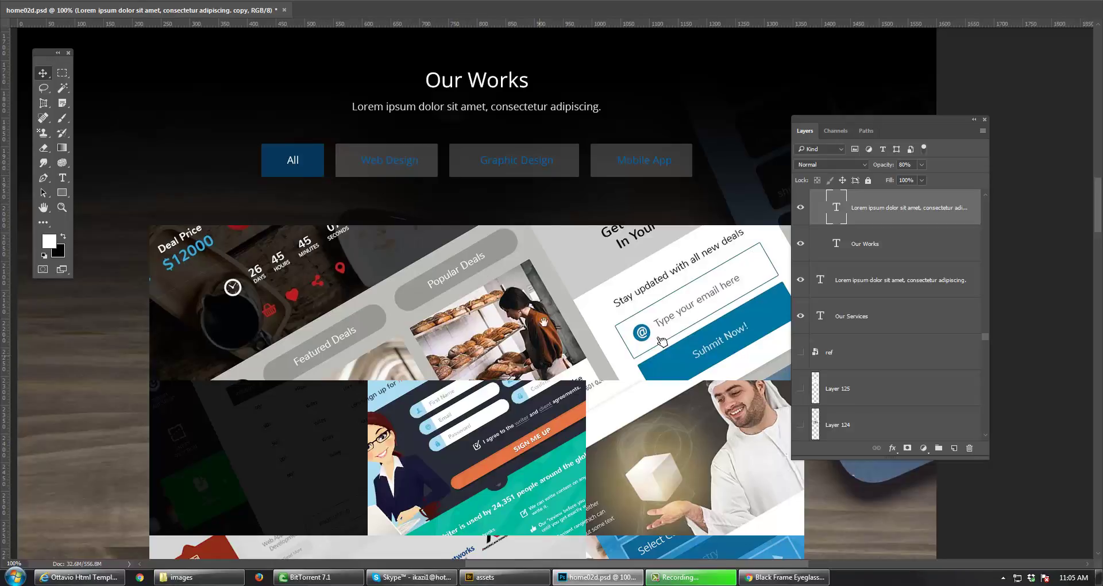
{"action": "scroll", "coordinate": [544, 322], "scroll_direction": "down", "scroll_amount": 10}
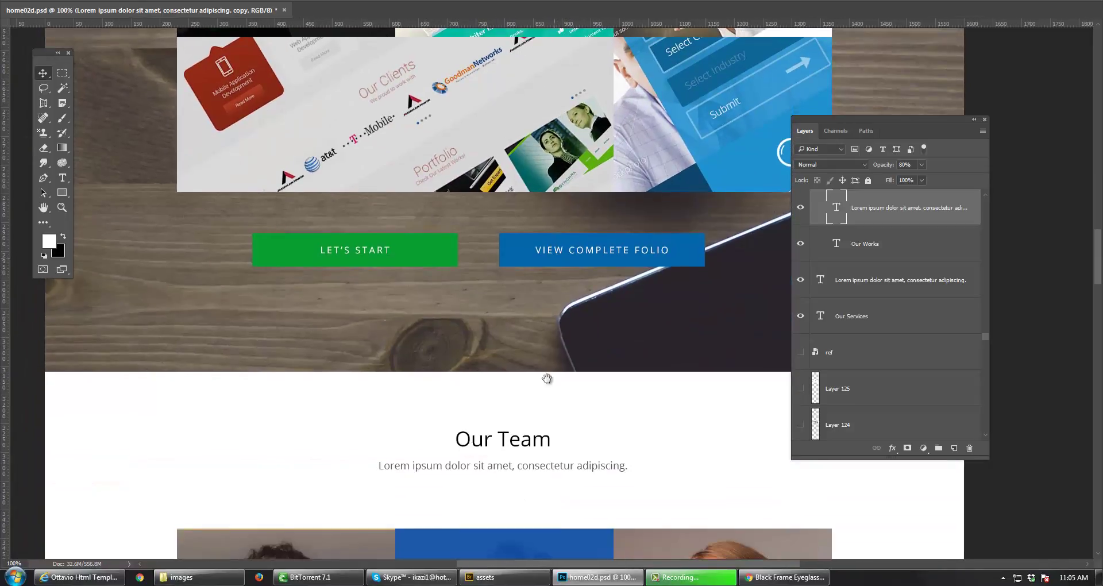
{"action": "scroll", "coordinate": [546, 376], "scroll_direction": "down", "scroll_amount": 10}
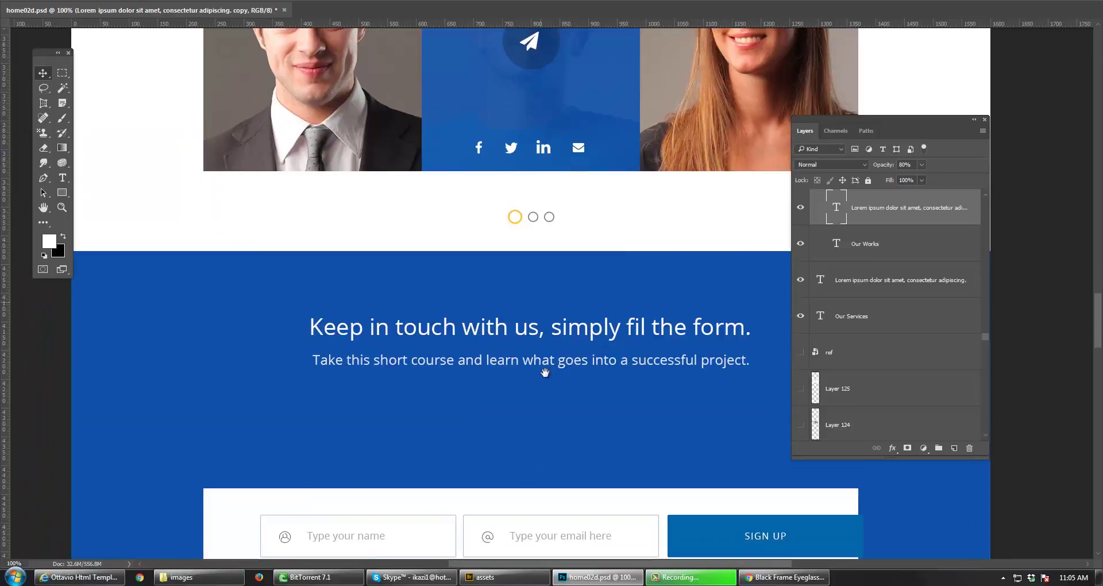
{"action": "left_click_drag", "start_coordinate": [542, 387], "coordinate": [539, 188]}
{"action": "left_click_drag", "start_coordinate": [539, 427], "coordinate": [526, 259]}
{"action": "left_click_drag", "start_coordinate": [536, 305], "coordinate": [544, 343]}
{"action": "scroll", "coordinate": [301, 288], "scroll_direction": "up", "scroll_amount": 2}
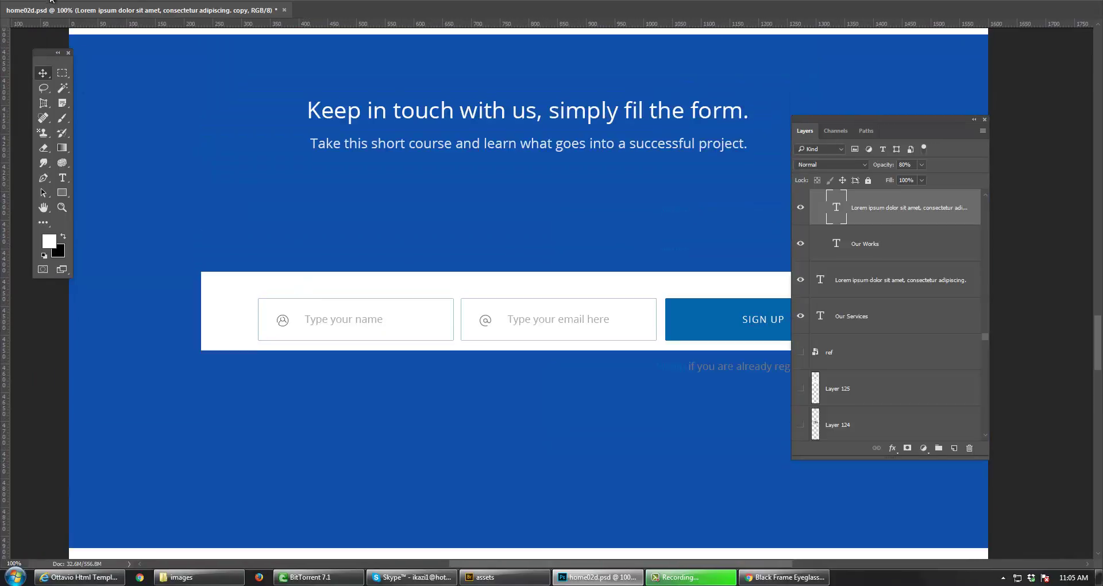
{"action": "scroll", "coordinate": [187, 278], "scroll_direction": "up", "scroll_amount": 9}
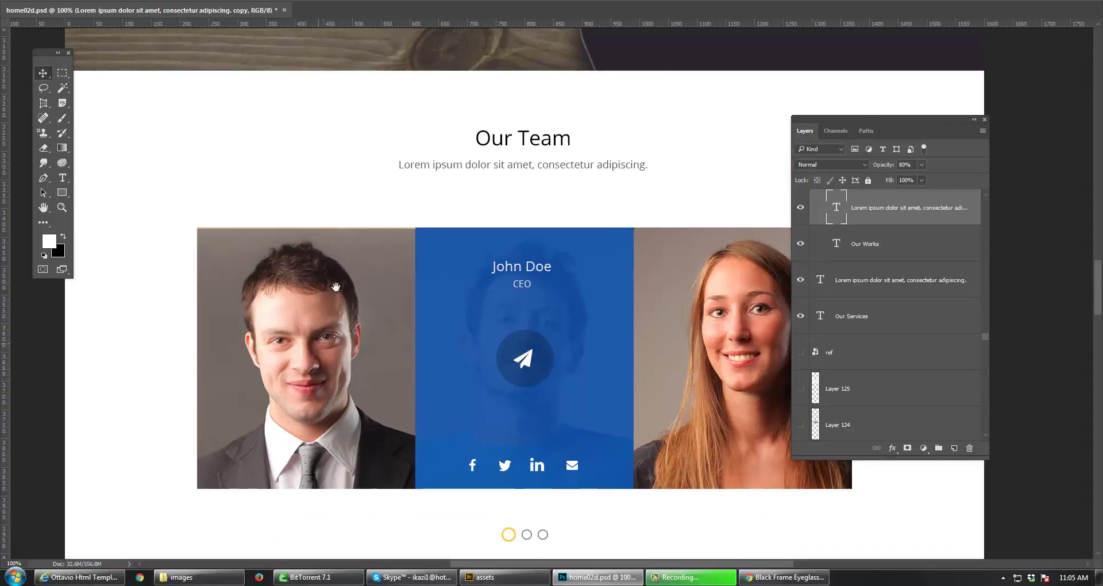
{"action": "scroll", "coordinate": [336, 286], "scroll_direction": "up", "scroll_amount": 9}
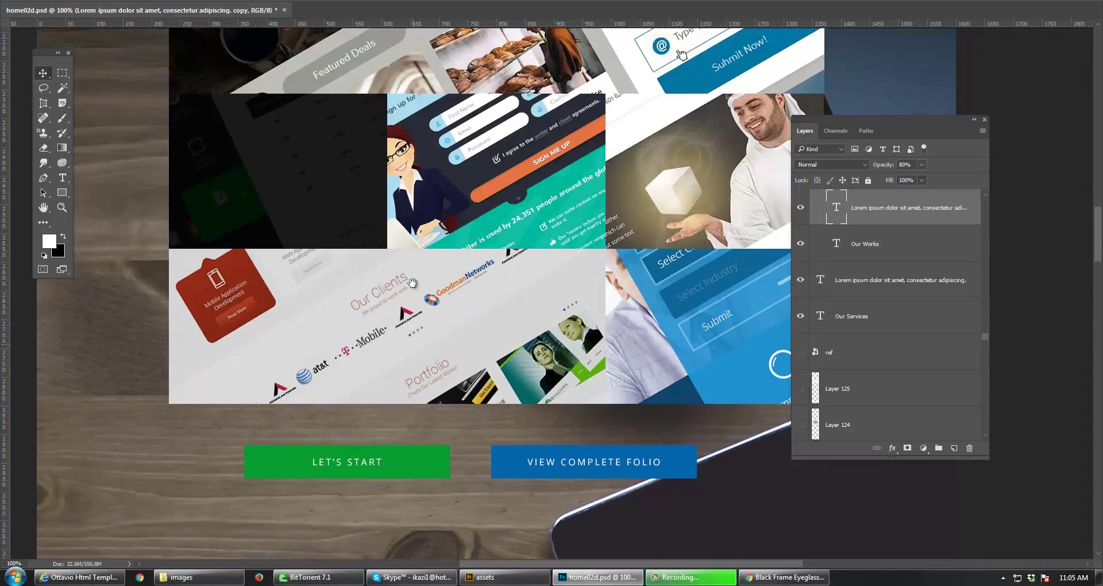
{"action": "scroll", "coordinate": [411, 282], "scroll_direction": "up", "scroll_amount": 5}
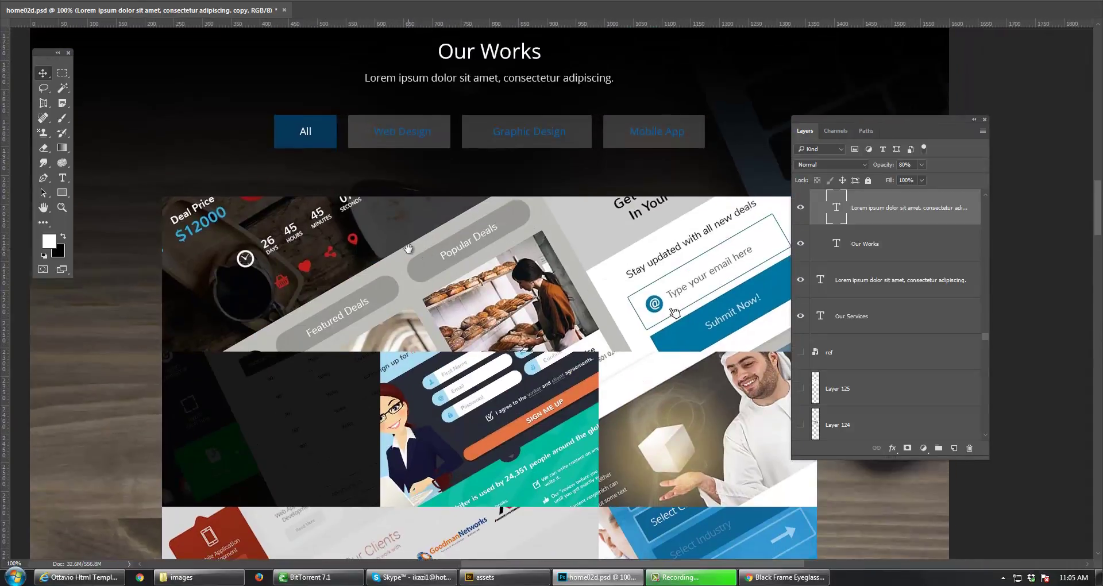
{"action": "left_click_drag", "start_coordinate": [408, 248], "coordinate": [405, 339]}
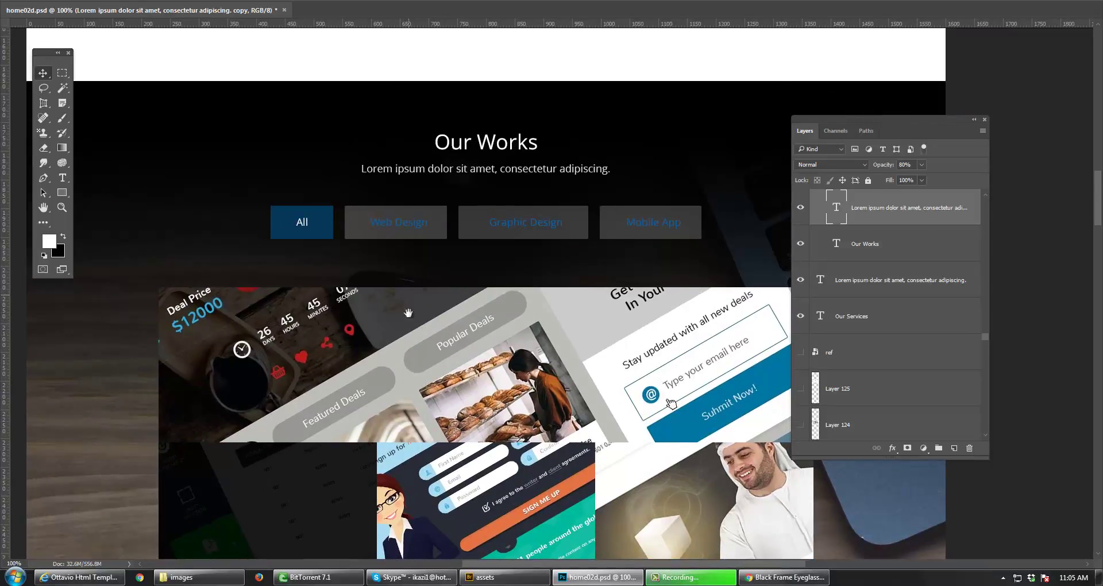
{"action": "scroll", "coordinate": [409, 310], "scroll_direction": "up", "scroll_amount": 5}
{"action": "scroll", "coordinate": [422, 303], "scroll_direction": "up", "scroll_amount": 1}
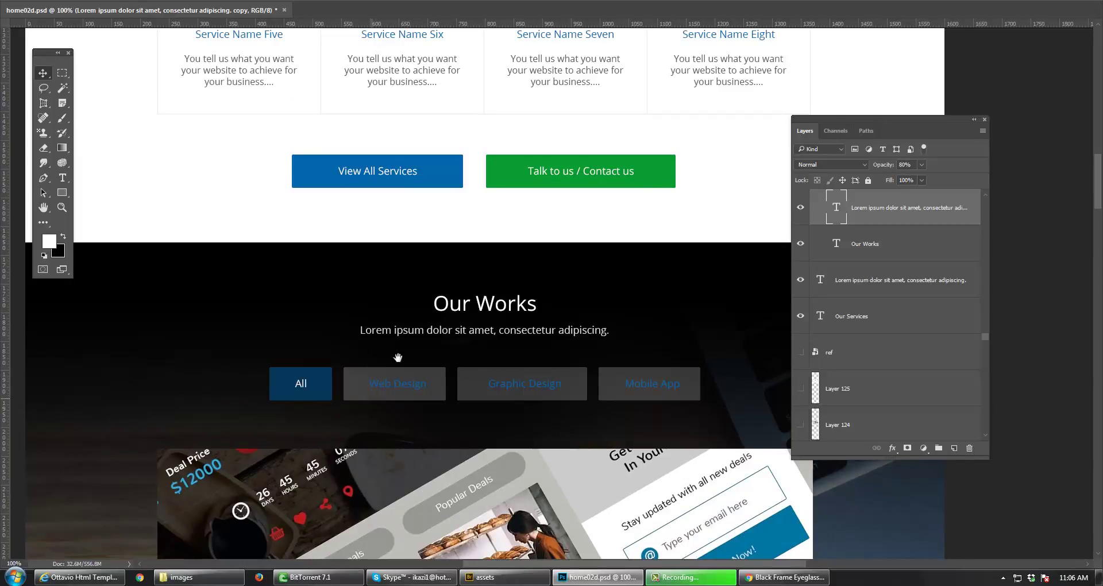
{"action": "scroll", "coordinate": [407, 327], "scroll_direction": "down", "scroll_amount": 3}
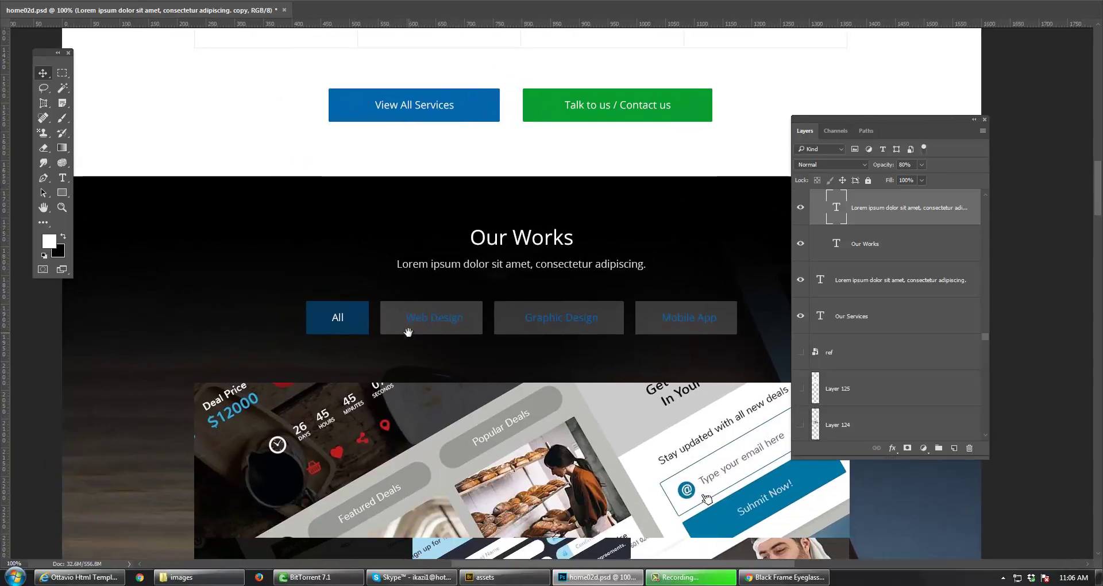
- Round the corners of the All filter button's shape with a linked corner radius of 100 px
{"action": "left_click", "coordinate": [360, 331]}
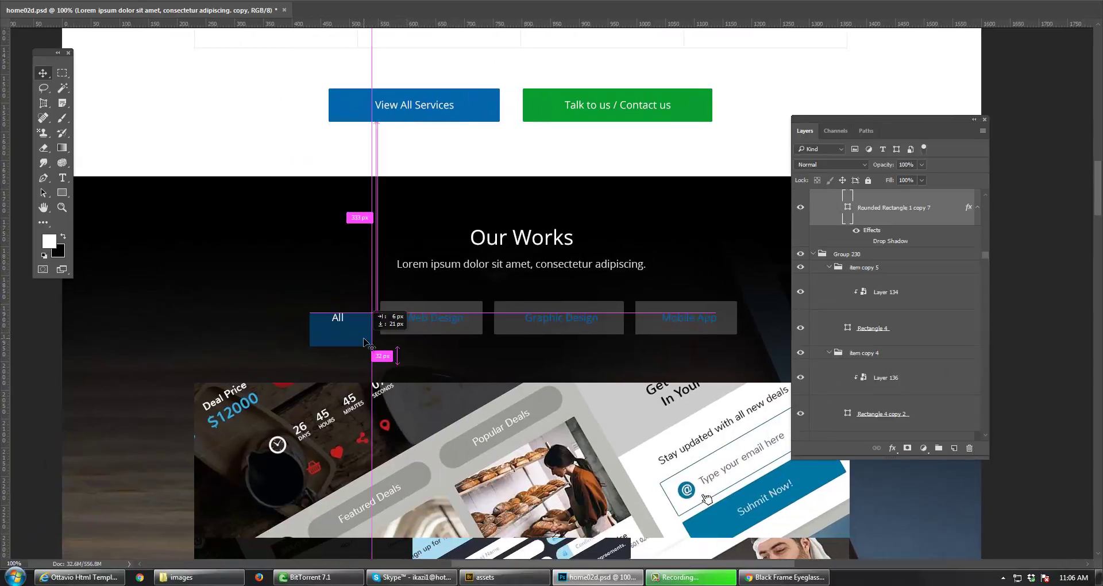
{"action": "left_click_drag", "start_coordinate": [64, 198], "coordinate": [109, 203]}
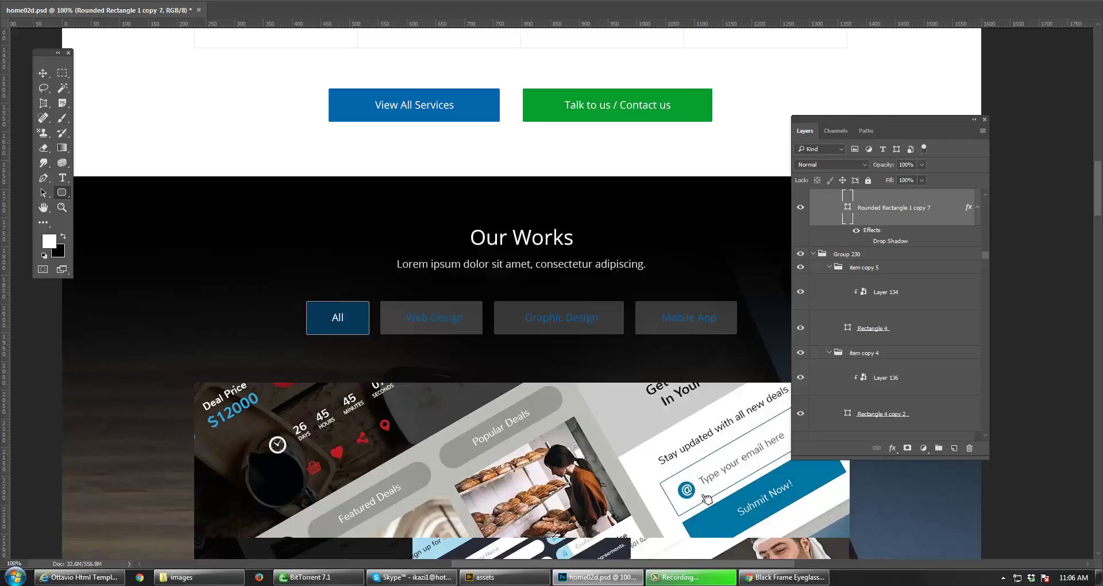
{"action": "key", "text": "alt+w"}
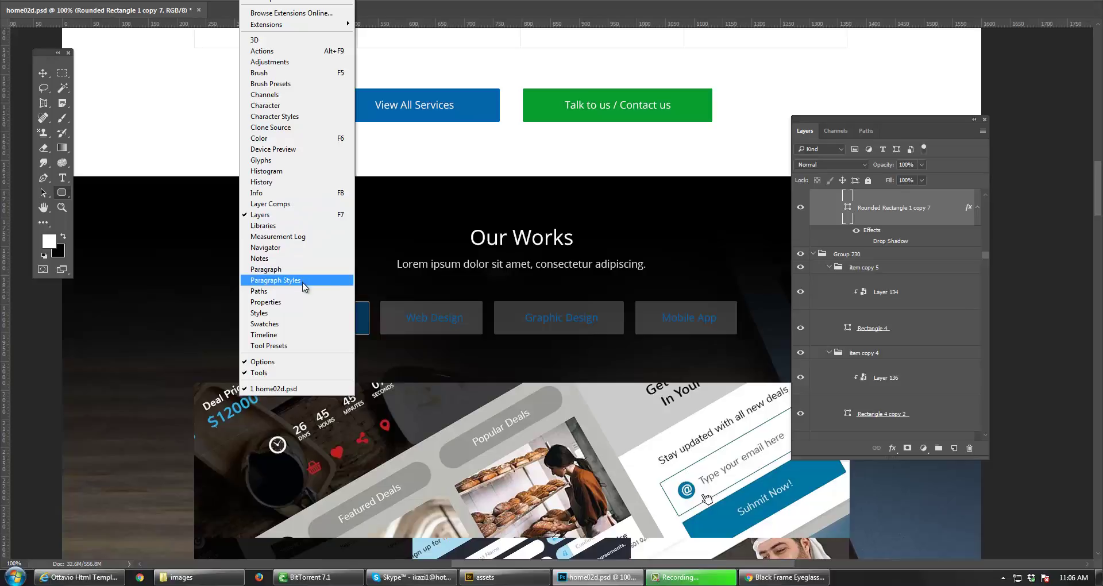
{"action": "left_click", "coordinate": [310, 302]}
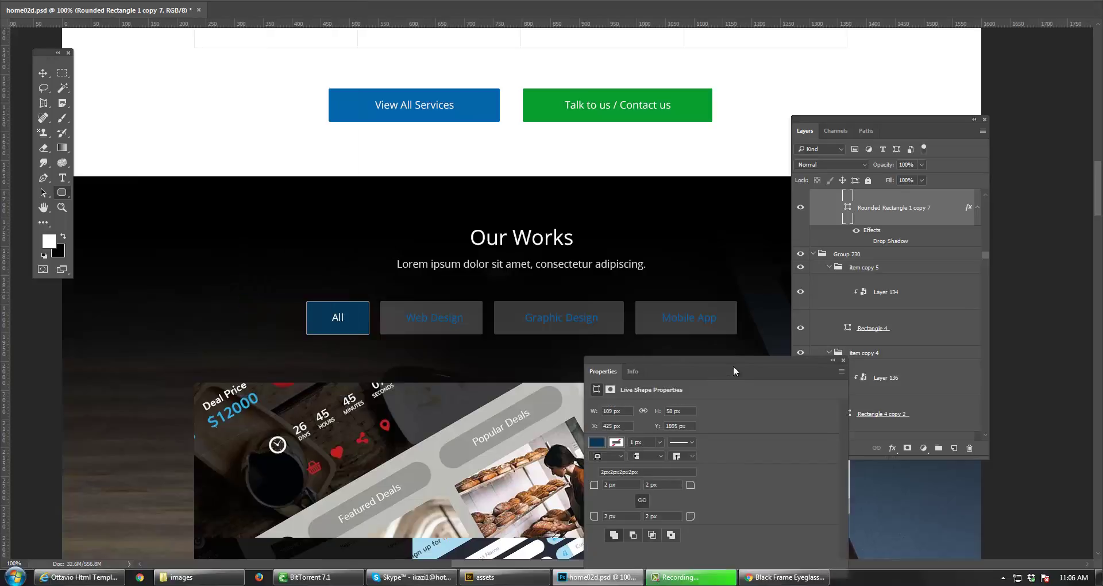
{"action": "left_click_drag", "start_coordinate": [735, 363], "coordinate": [760, 203]}
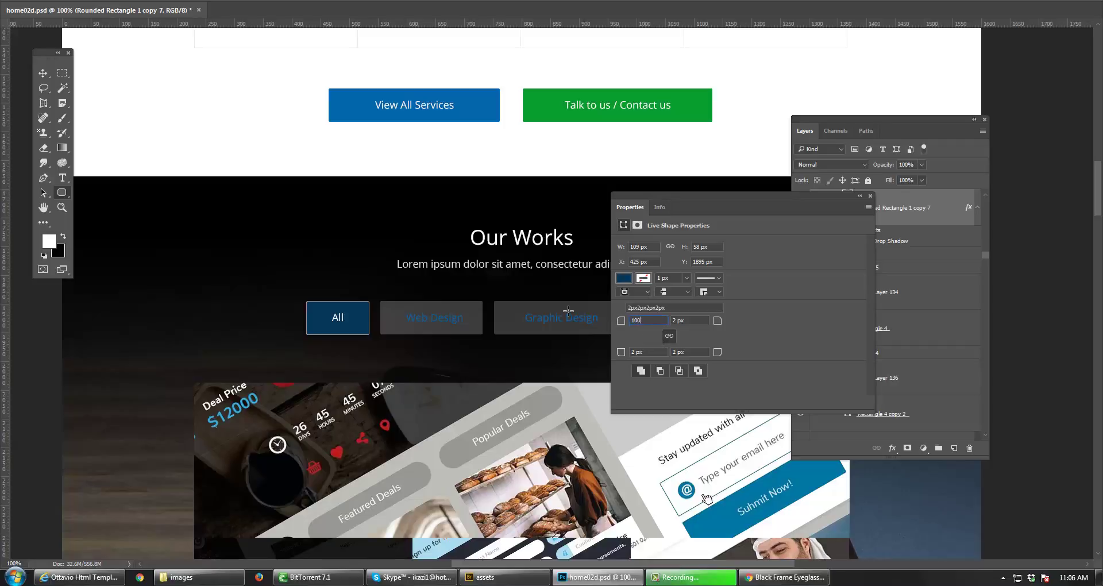
{"action": "key", "text": "Return"}
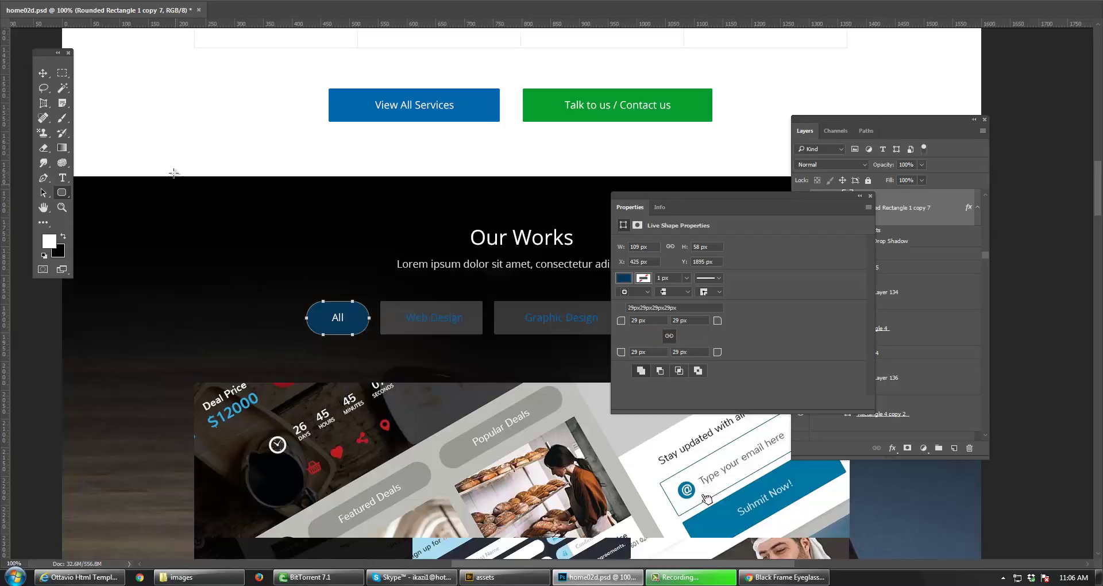
{"action": "left_click", "coordinate": [43, 73]}
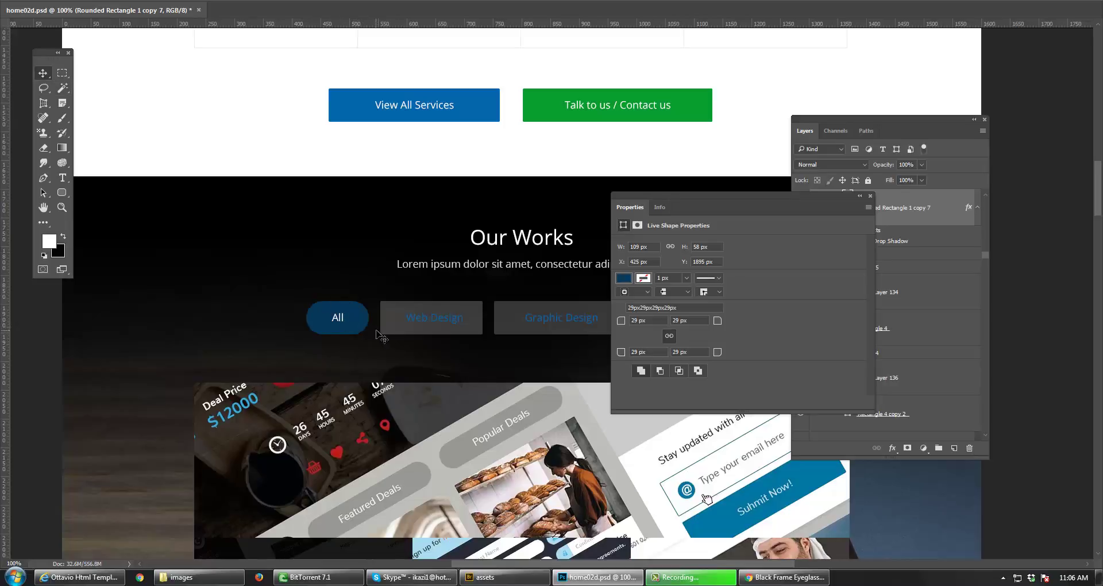
- Round the corners of the Web Design filter button's shape with a linked corner radius of 200 px
{"action": "left_click_drag", "start_coordinate": [376, 329], "coordinate": [282, 326]}
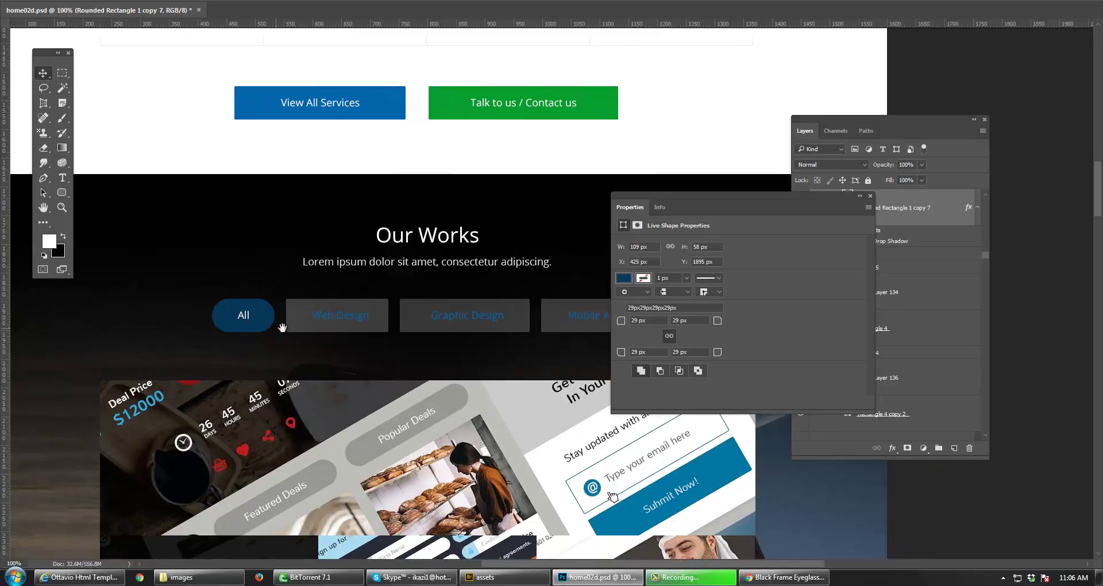
{"action": "left_click", "coordinate": [339, 335]}
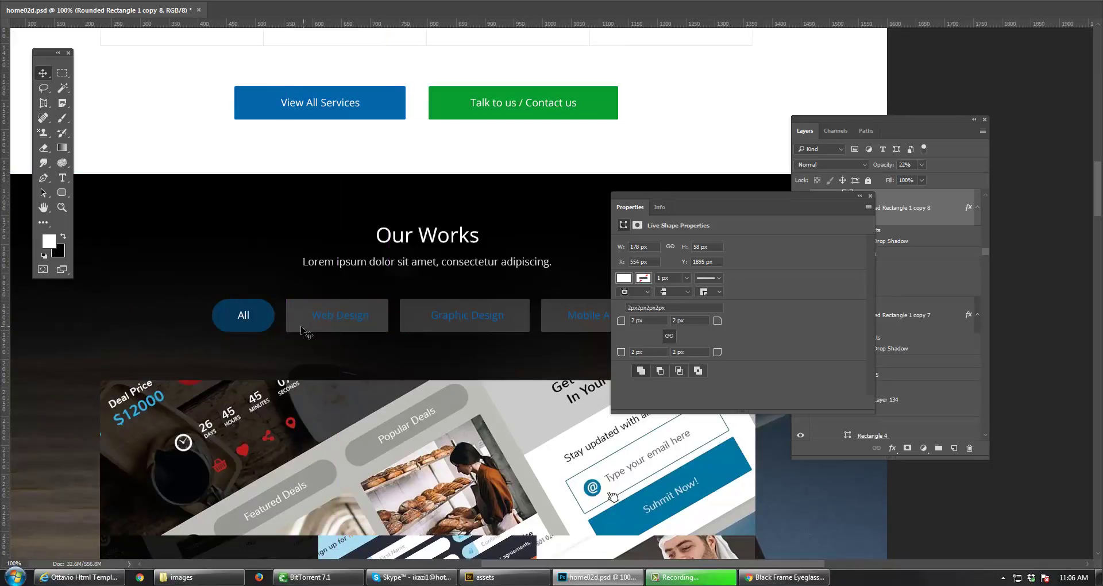
{"action": "left_click", "coordinate": [332, 319]}
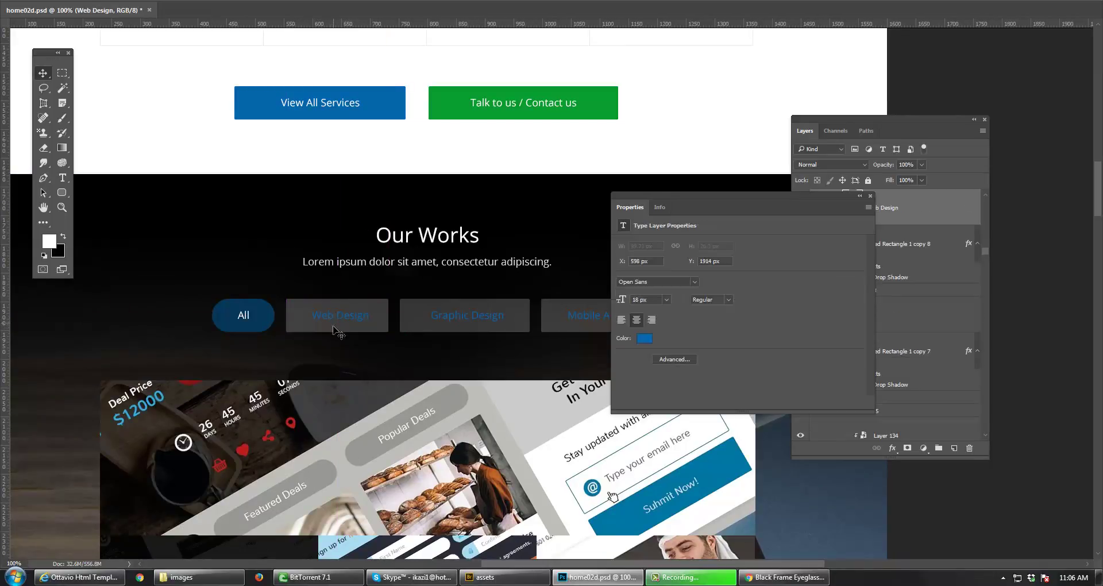
{"action": "left_click", "coordinate": [338, 332]}
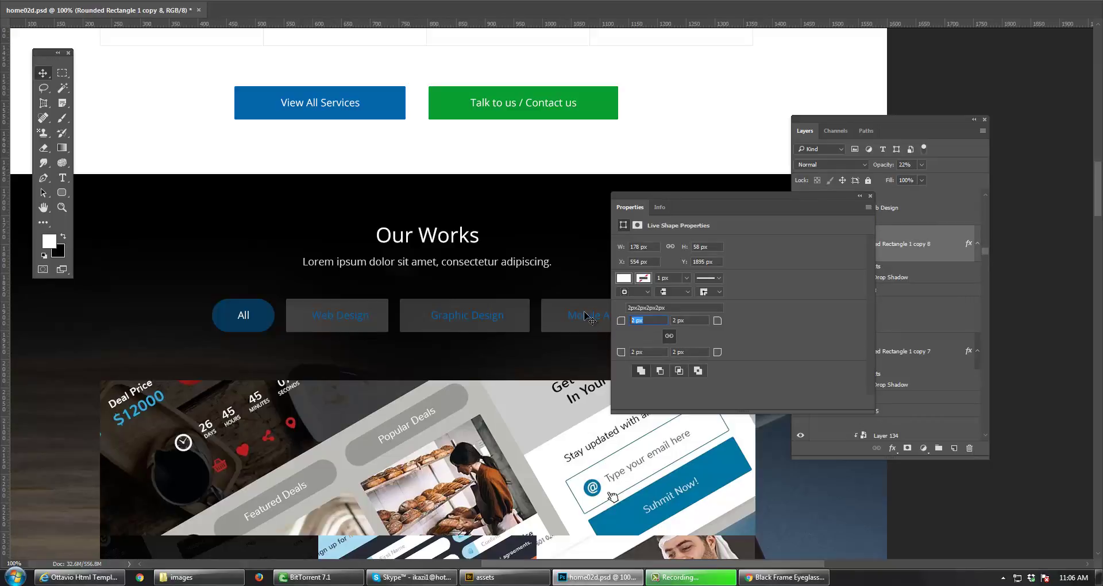
{"action": "type", "text": "200"}
{"action": "key", "text": "Return"}
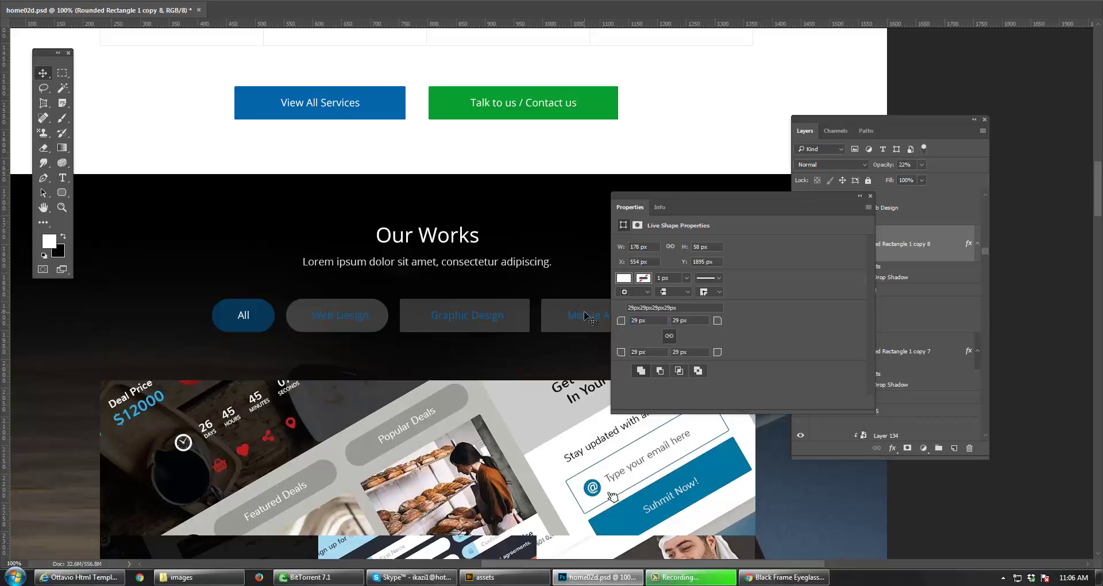
- Recolour the Web Design label white and centre it horizontally within its button
{"action": "left_click", "coordinate": [364, 323]}
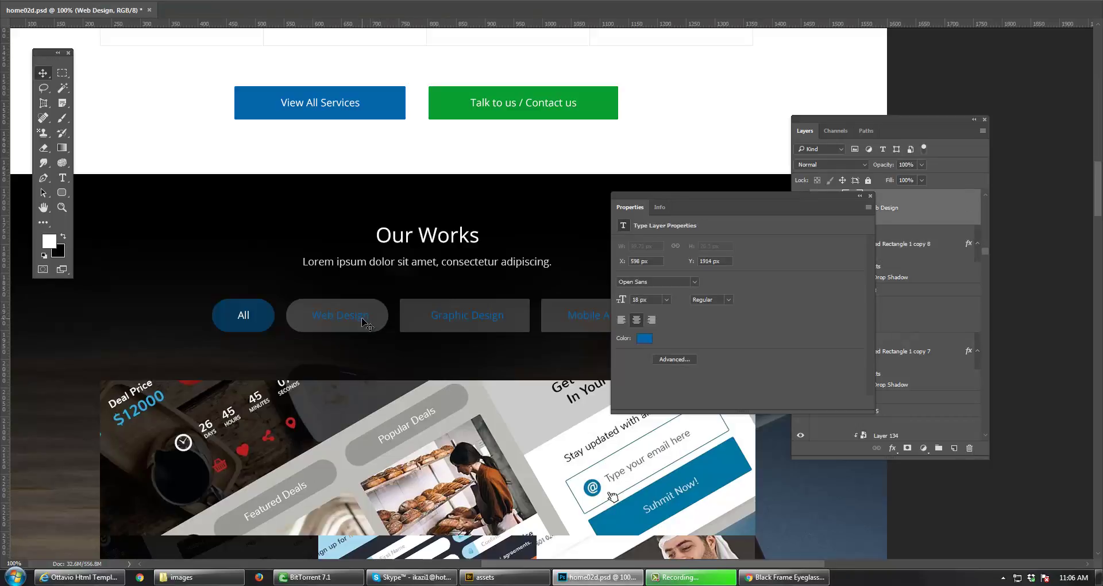
{"action": "key", "text": "alt+BackSpace"}
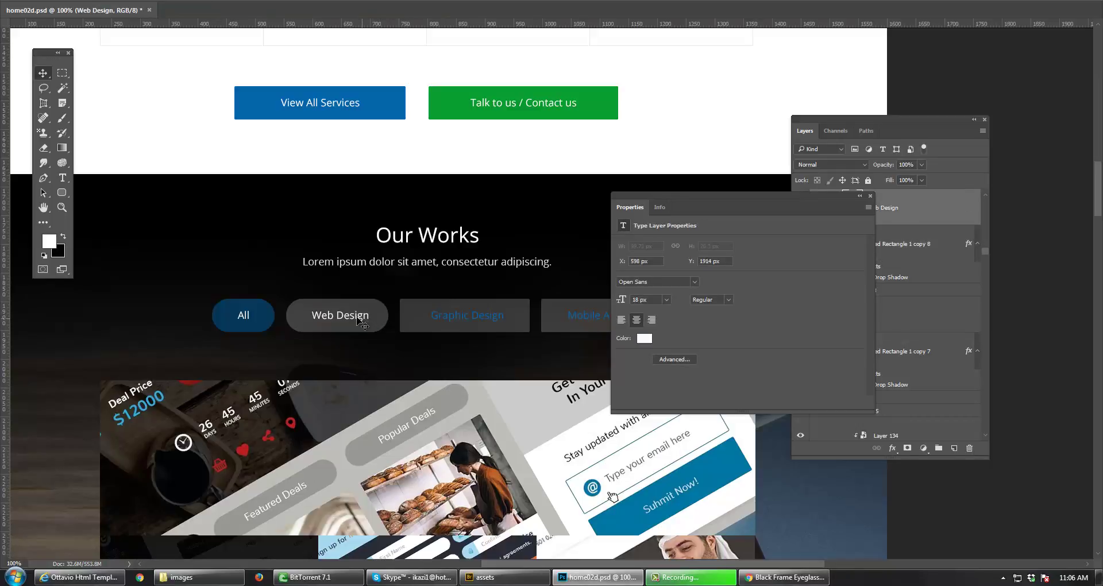
{"action": "left_click", "coordinate": [394, 319]}
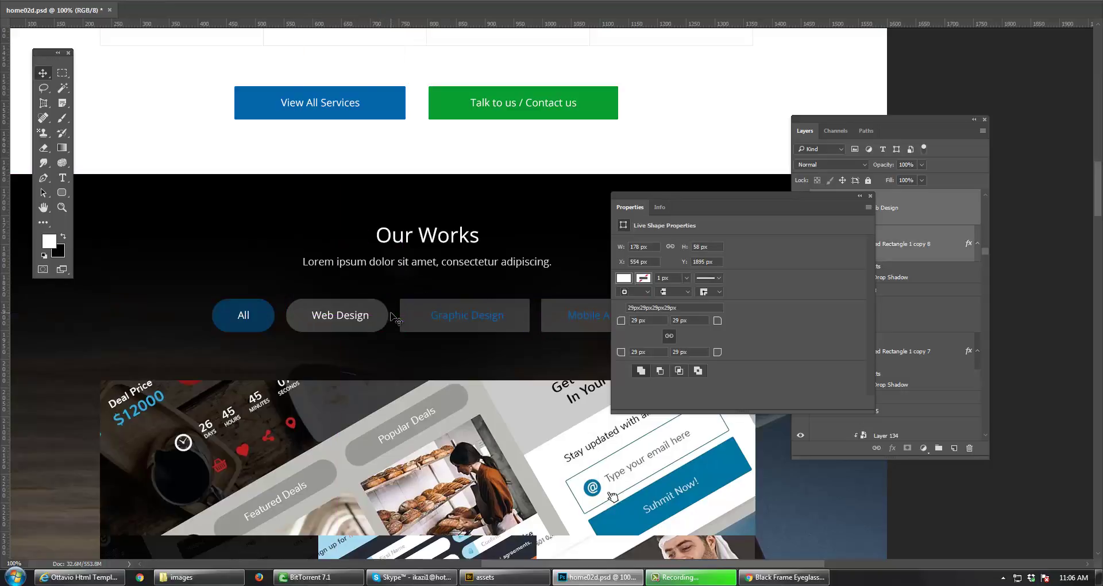
{"action": "key", "text": "Left"}
{"action": "key", "text": "Left"}
{"action": "key", "text": "Left"}
{"action": "key", "text": "Left"}
{"action": "key", "text": "Left"}
- Round the corners of the Graphic Design filter button's shape with a linked corner radius of 29 px
{"action": "left_click", "coordinate": [419, 299]}
{"action": "left_click_drag", "start_coordinate": [441, 298], "coordinate": [325, 300]}
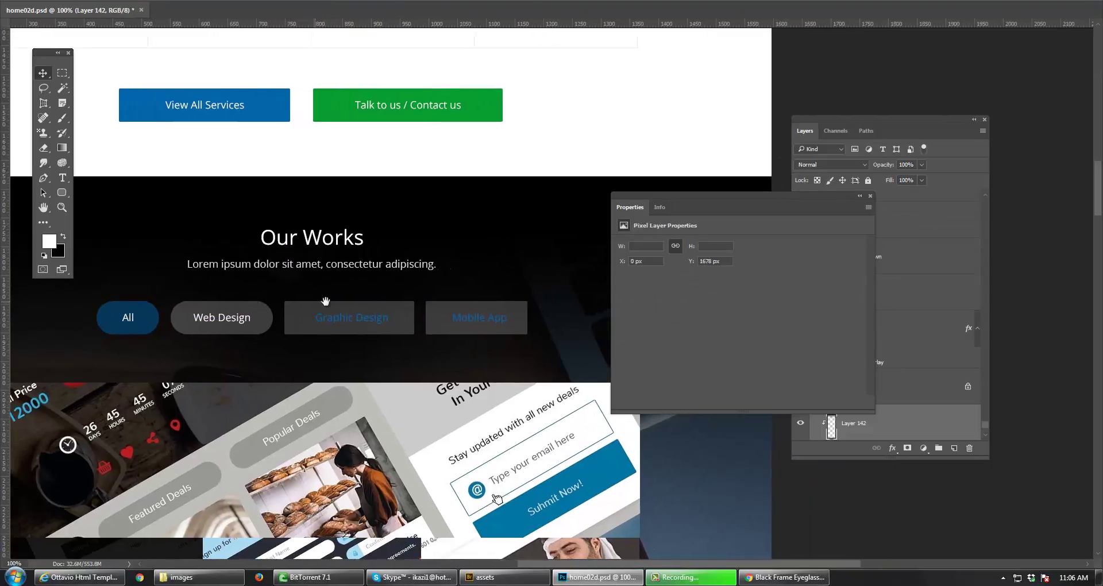
{"action": "left_click", "coordinate": [332, 329]}
{"action": "left_click", "coordinate": [632, 321]}
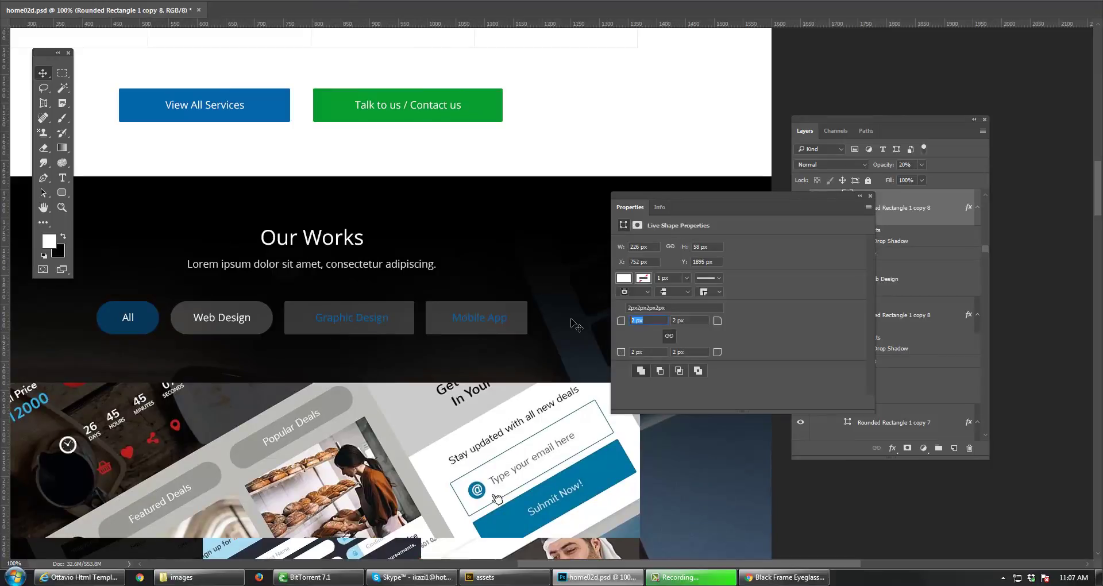
{"action": "type", "text": "29"}
{"action": "key", "text": "Return"}
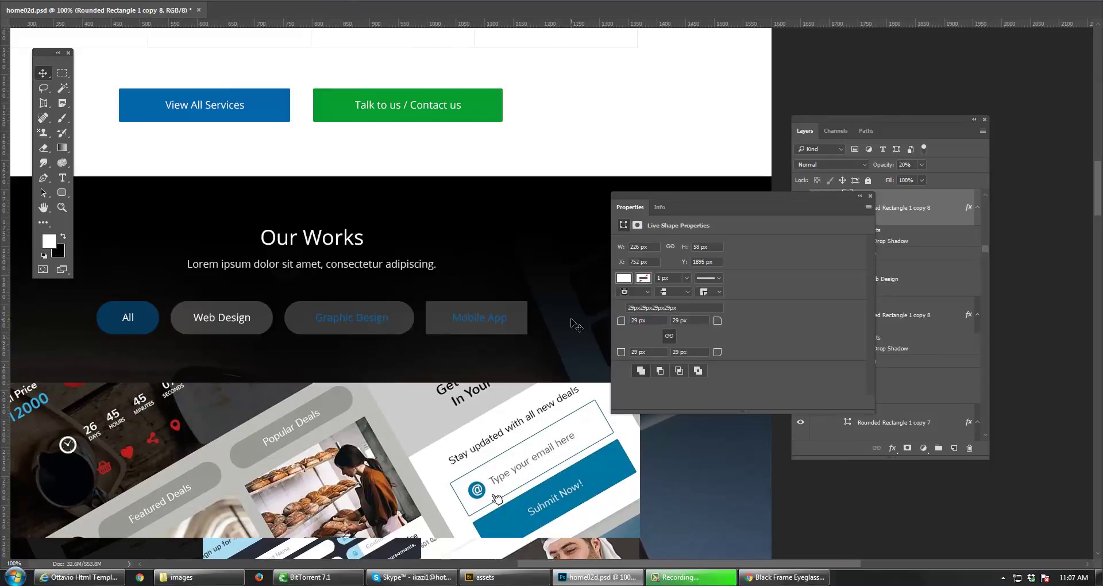
- Centre the Graphic Design label horizontally within its button and recolour it white
{"action": "left_click", "coordinate": [381, 325]}
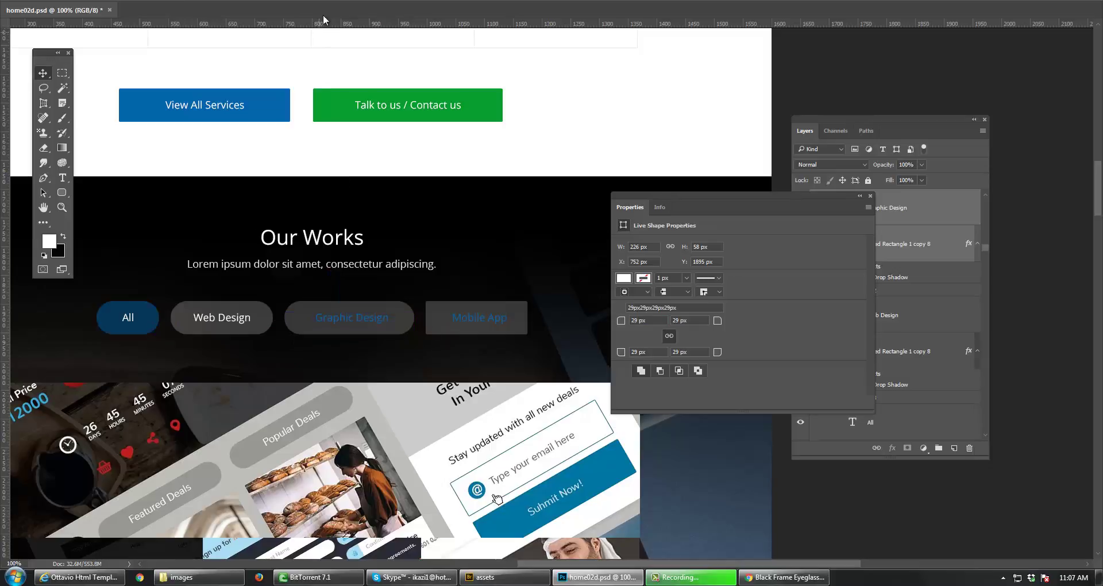
{"action": "left_click", "coordinate": [375, 238]}
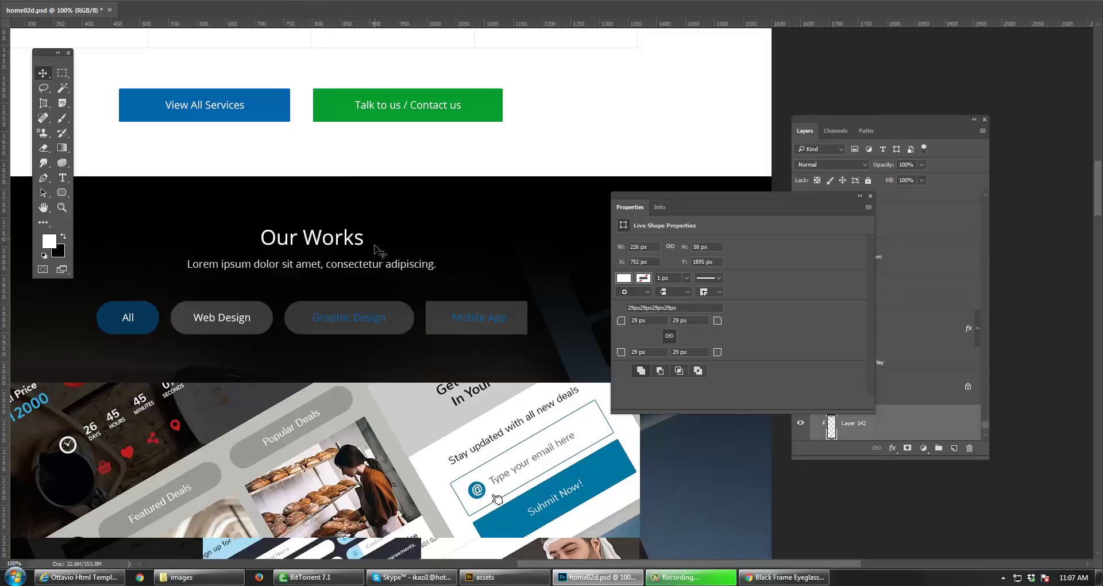
{"action": "left_click", "coordinate": [365, 320]}
{"action": "key", "text": "Left"}
{"action": "key", "text": "Left"}
{"action": "key", "text": "Left"}
{"action": "key", "text": "Left"}
{"action": "key", "text": "Left"}
{"action": "key", "text": "x"}
{"action": "key", "text": "alt+BackSpace"}
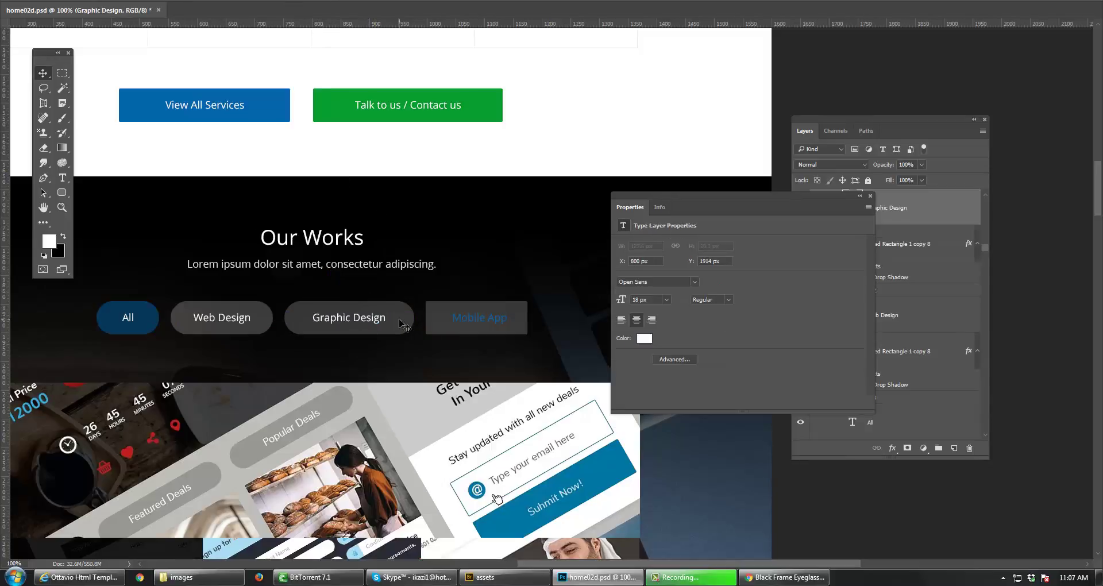
- Round the corners of the Mobile App filter button's shape with a linked corner radius of 29 px
{"action": "left_click", "coordinate": [471, 324]}
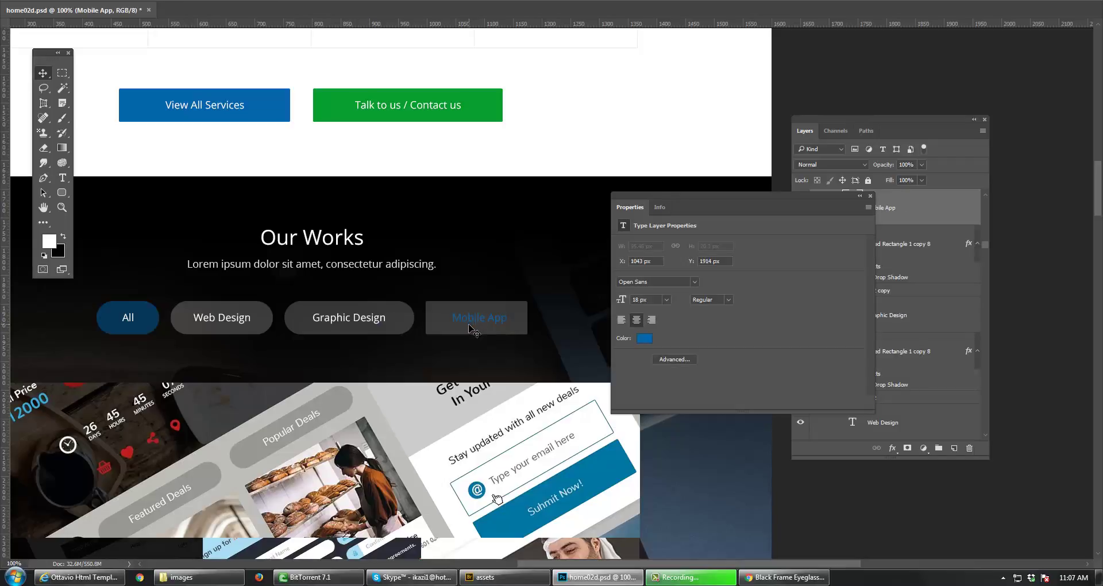
{"action": "left_click", "coordinate": [468, 333]}
{"action": "left_click", "coordinate": [658, 320]}
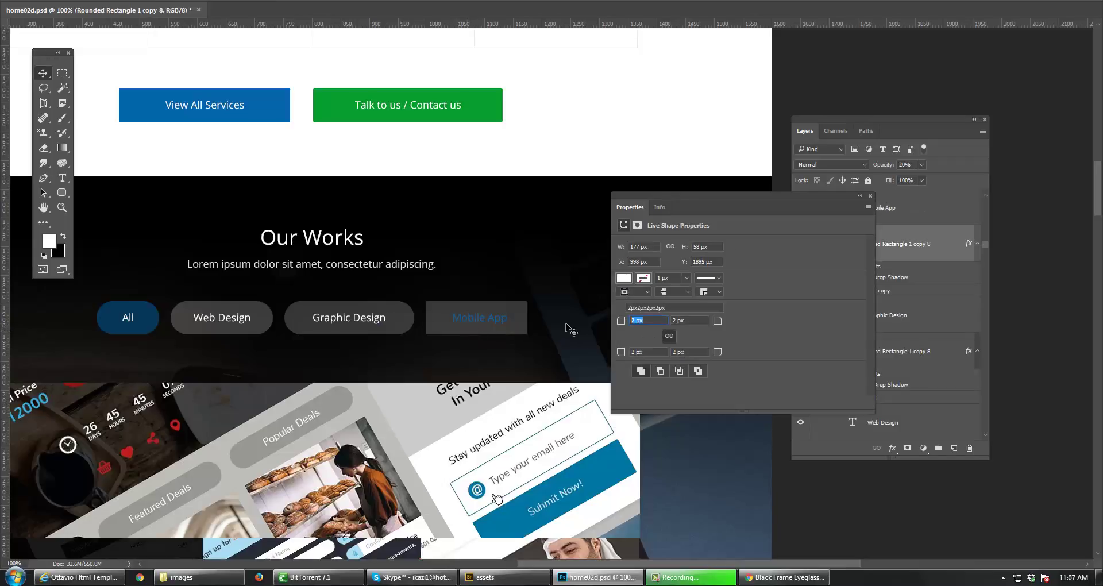
{"action": "type", "text": "29"}
{"action": "key", "text": "Return"}
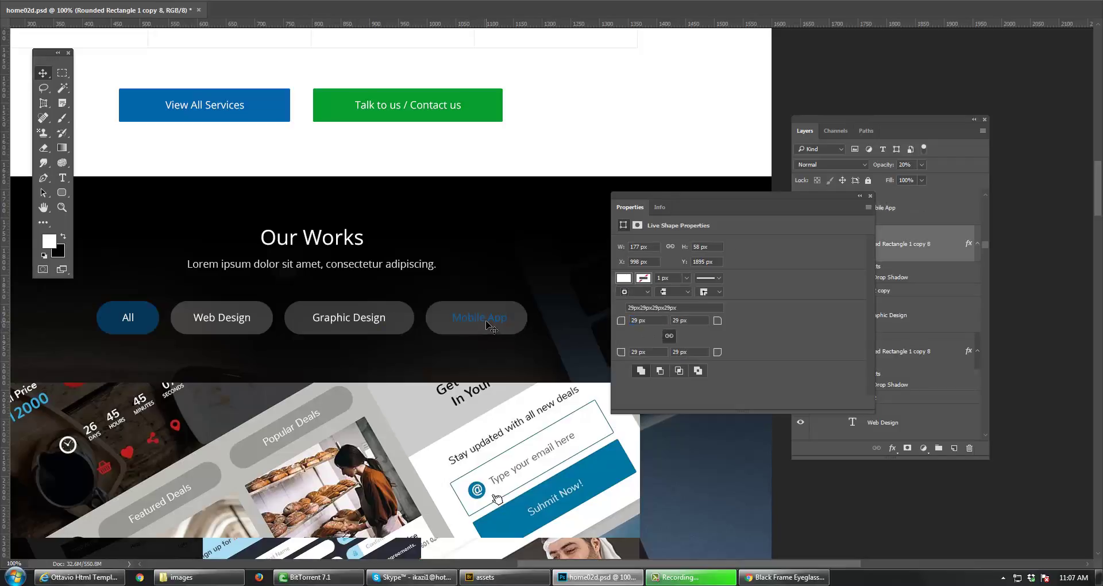
- Centre the Mobile App label within its button and recolour it white, and close the properties display
{"action": "left_click", "coordinate": [486, 333]}
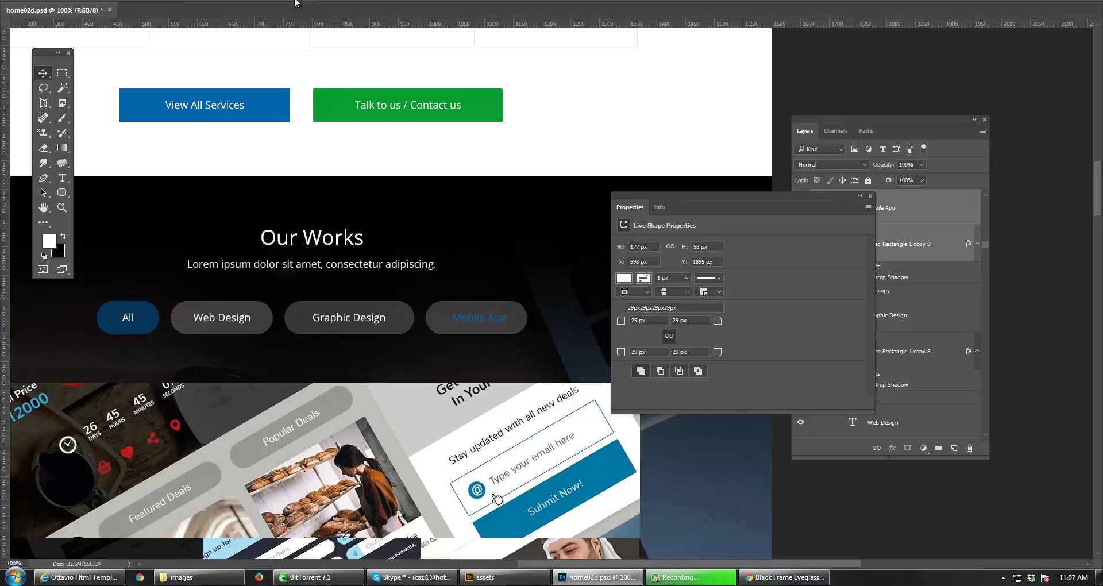
{"action": "left_click", "coordinate": [475, 148]}
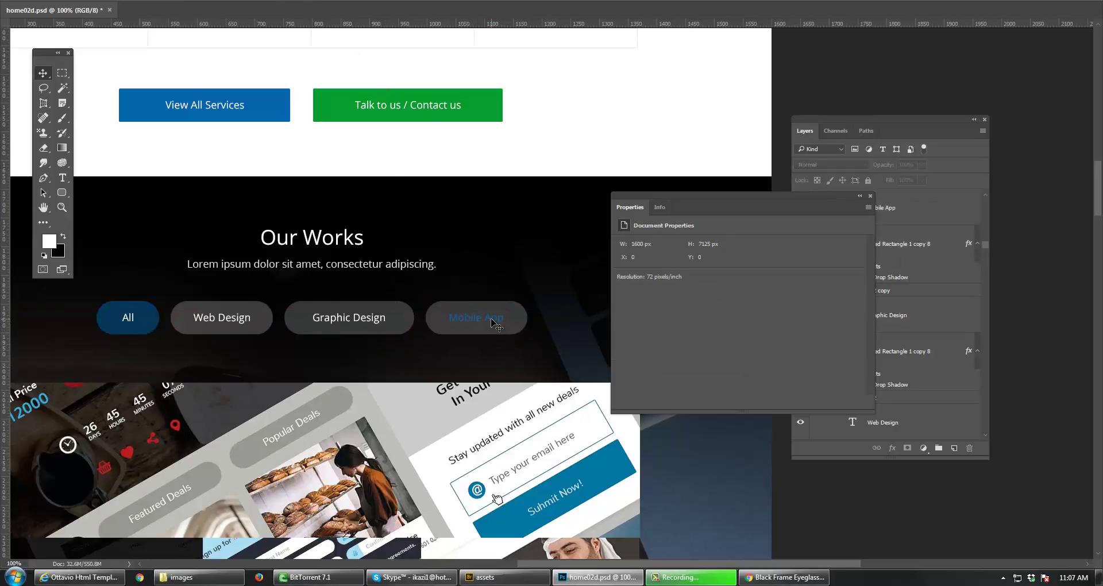
{"action": "left_click", "coordinate": [493, 323]}
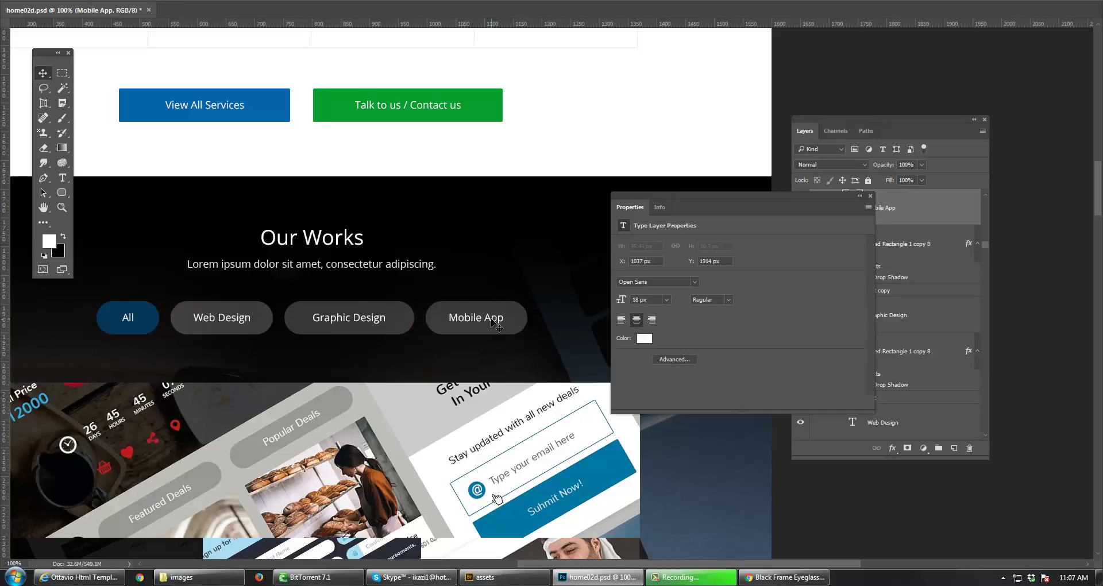
{"action": "left_click_drag", "start_coordinate": [342, 324], "coordinate": [470, 206]}
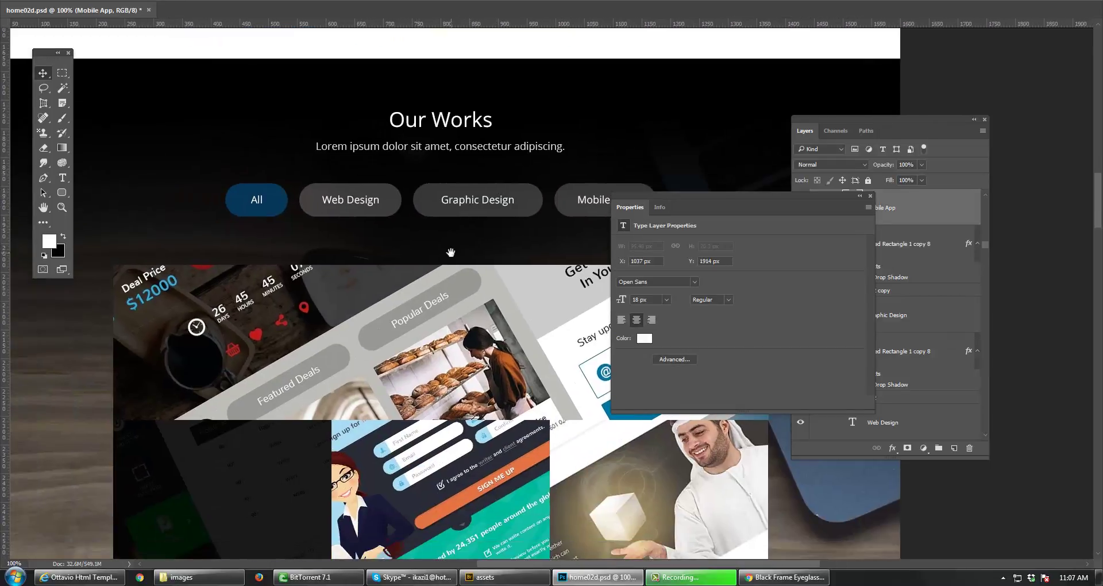
{"action": "left_click_drag", "start_coordinate": [352, 247], "coordinate": [351, 239]}
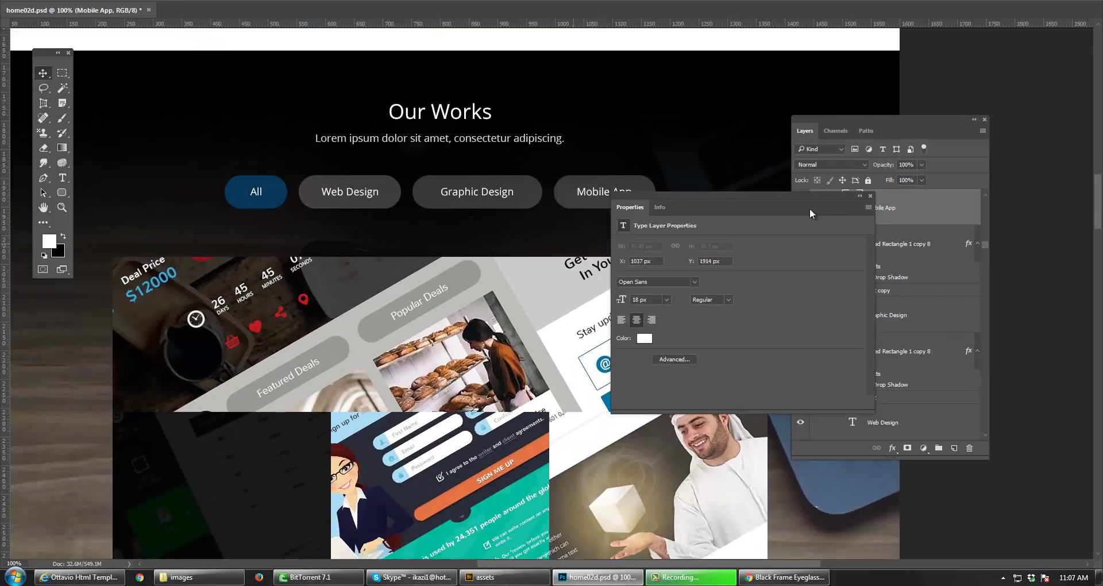
{"action": "left_click", "coordinate": [870, 196]}
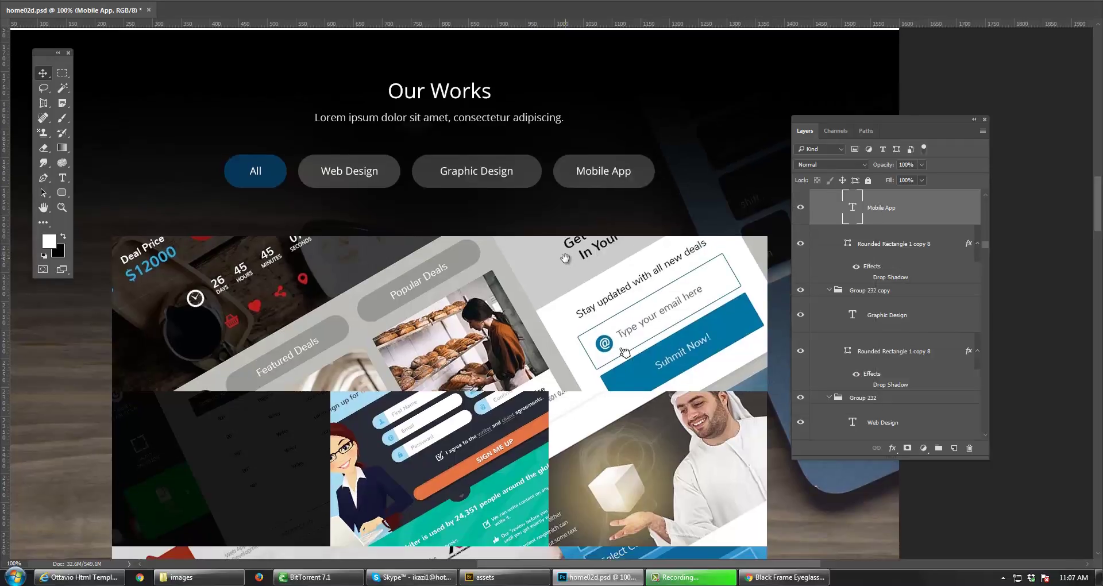
- Try to reposition the row of filter buttons above the portfolio images, and undo the move
{"action": "scroll", "coordinate": [447, 202], "scroll_direction": "down", "scroll_amount": 1}
{"action": "left_click_drag", "start_coordinate": [342, 175], "coordinate": [380, 185]}
{"action": "key", "text": "ctrl+z"}
{"action": "left_click_drag", "start_coordinate": [386, 224], "coordinate": [389, 190]}
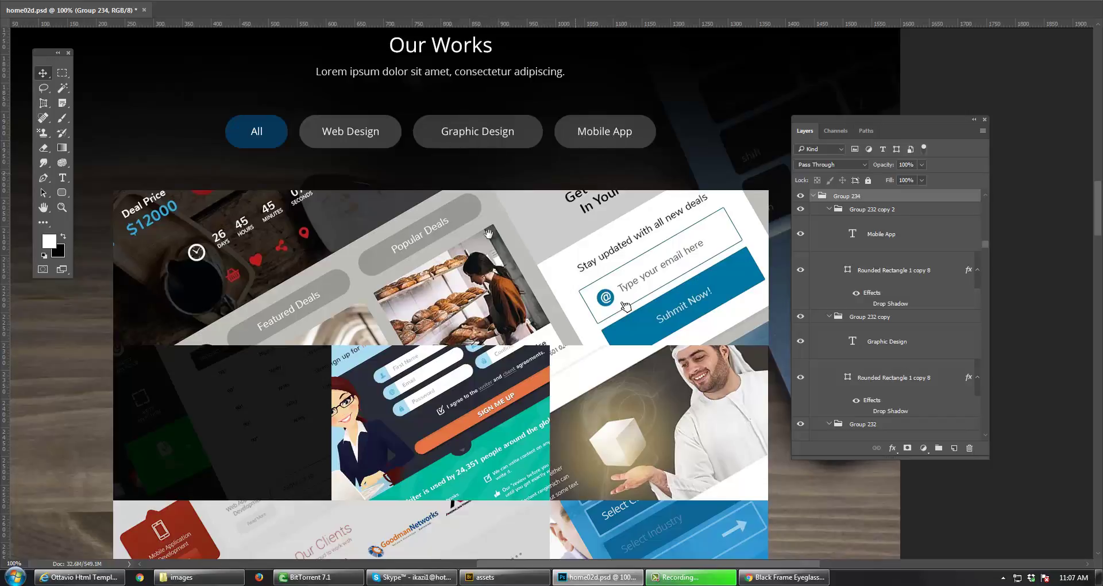
{"action": "left_click_drag", "start_coordinate": [463, 284], "coordinate": [486, 208]}
{"action": "left_click_drag", "start_coordinate": [445, 313], "coordinate": [456, 263]}
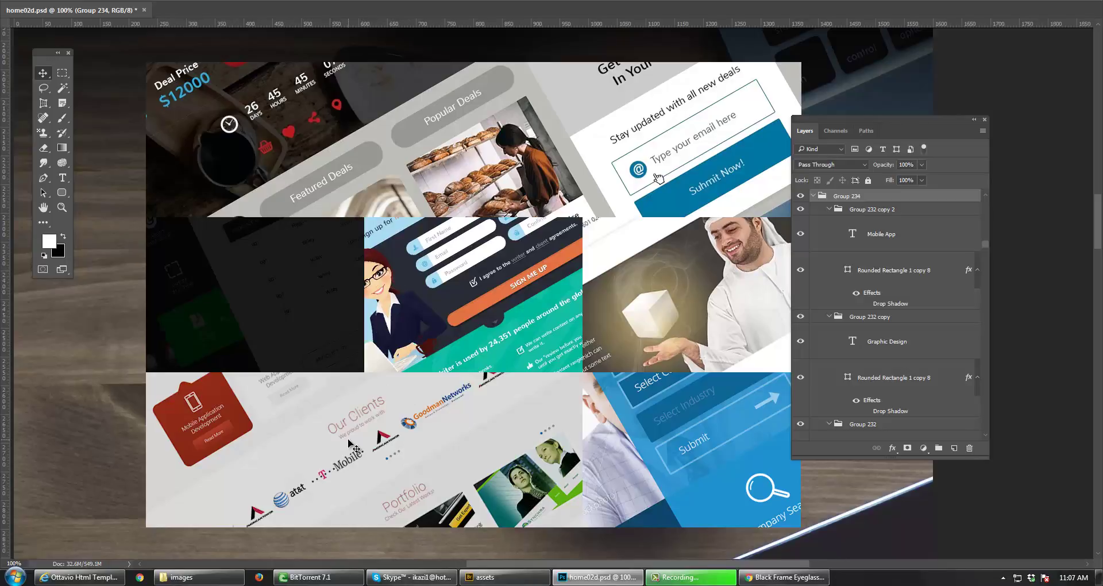
- Switch to the Chrome browser and go through the open pages to the Pexels laptop photo results
{"action": "left_click", "coordinate": [744, 577]}
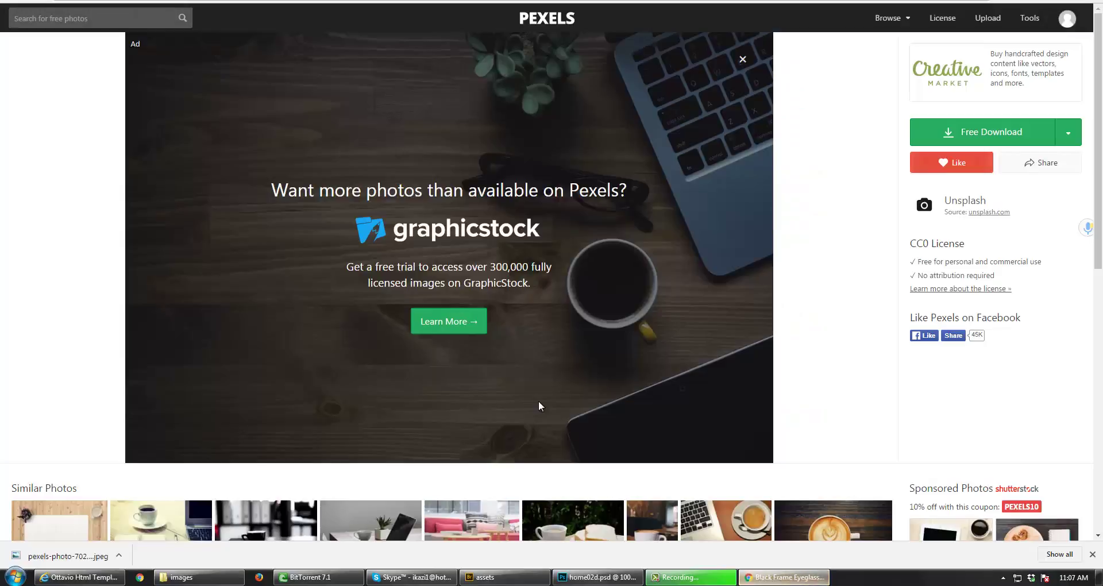
{"action": "key", "text": "ctrl+Tab"}
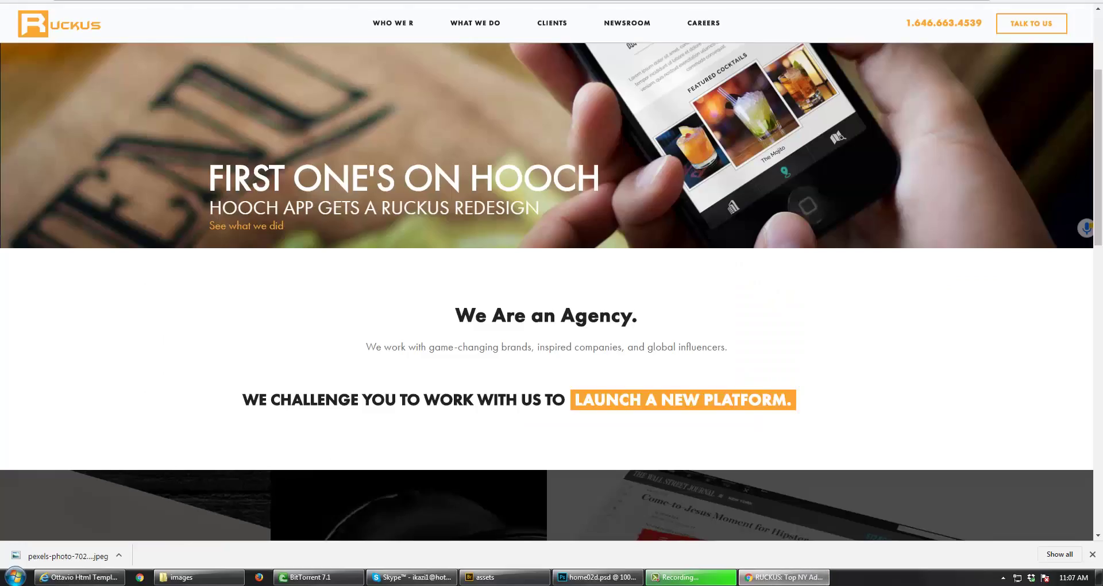
{"action": "key", "text": "ctrl+Tab"}
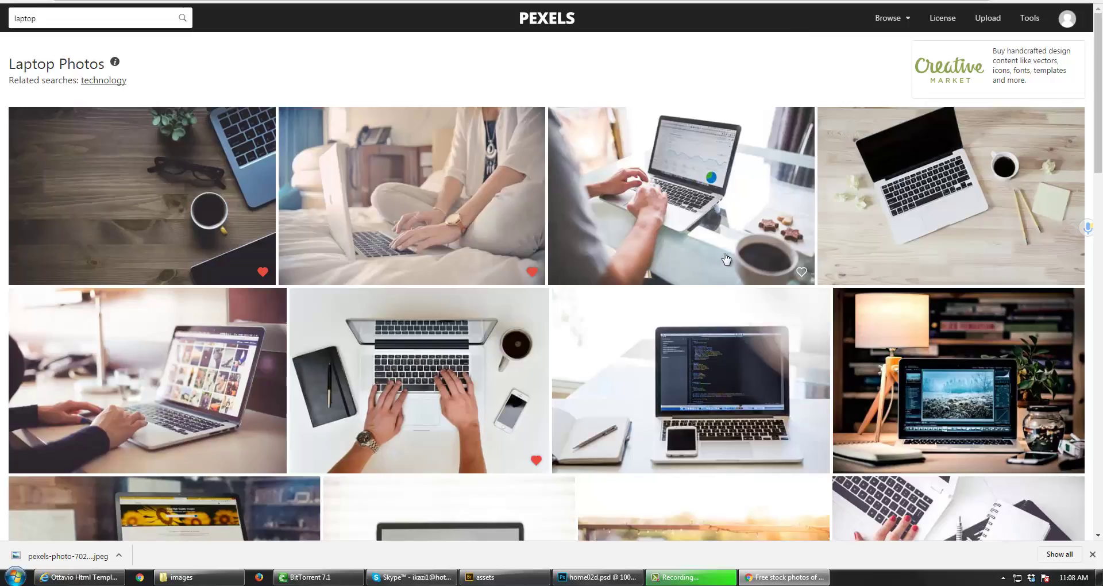
- Download the photo of the laptop beside a lit table lamp at original size (3165 x 2334) as pexels-photo-51171.jpeg
{"action": "scroll", "coordinate": [735, 257], "scroll_direction": "down", "scroll_amount": 3}
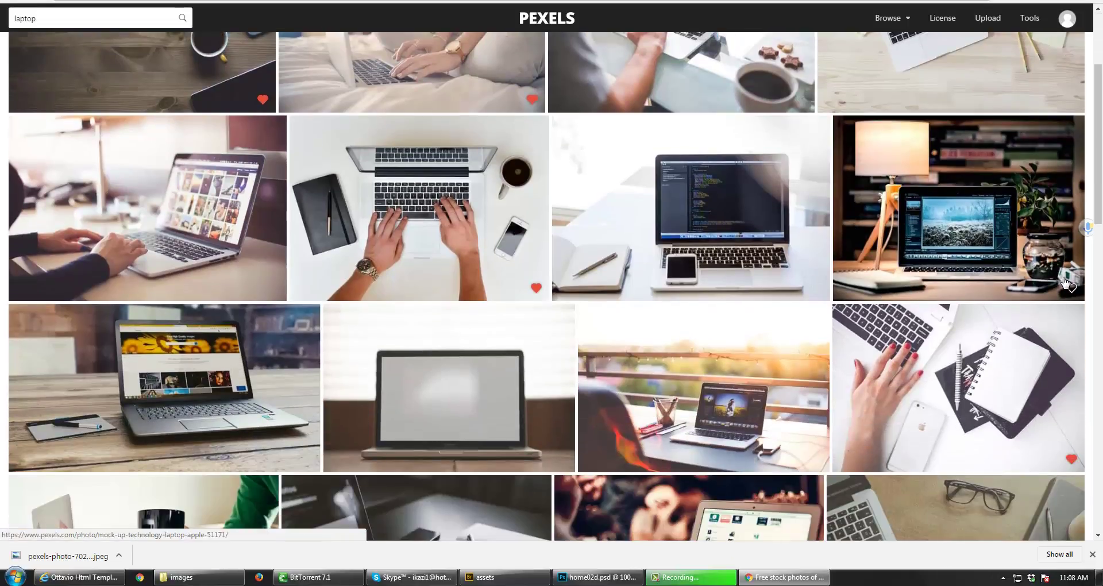
{"action": "left_click", "coordinate": [1072, 291]}
{"action": "left_click", "coordinate": [955, 181]}
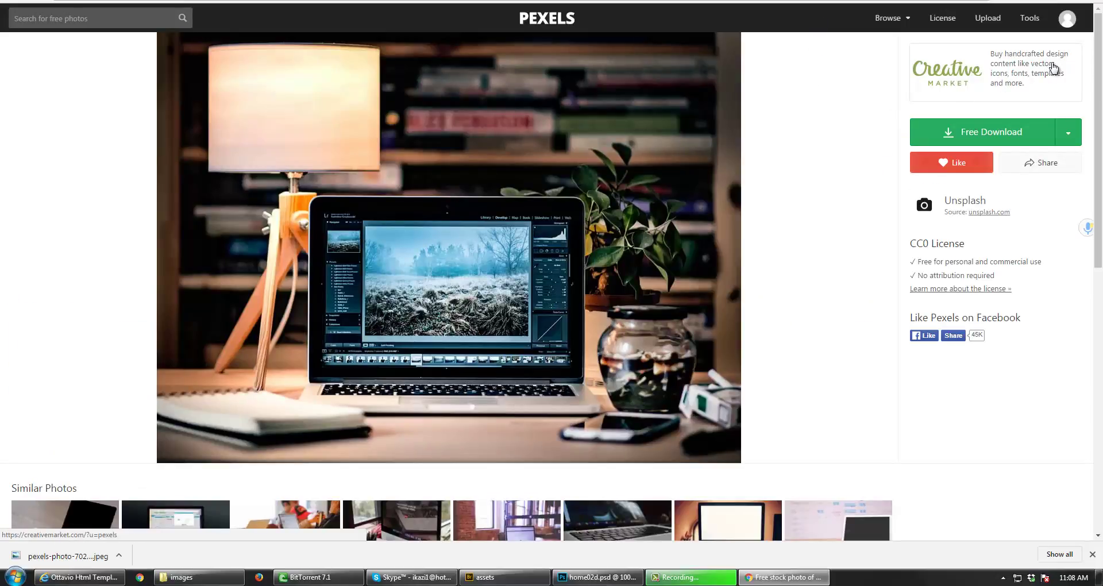
{"action": "left_click", "coordinate": [1066, 135]}
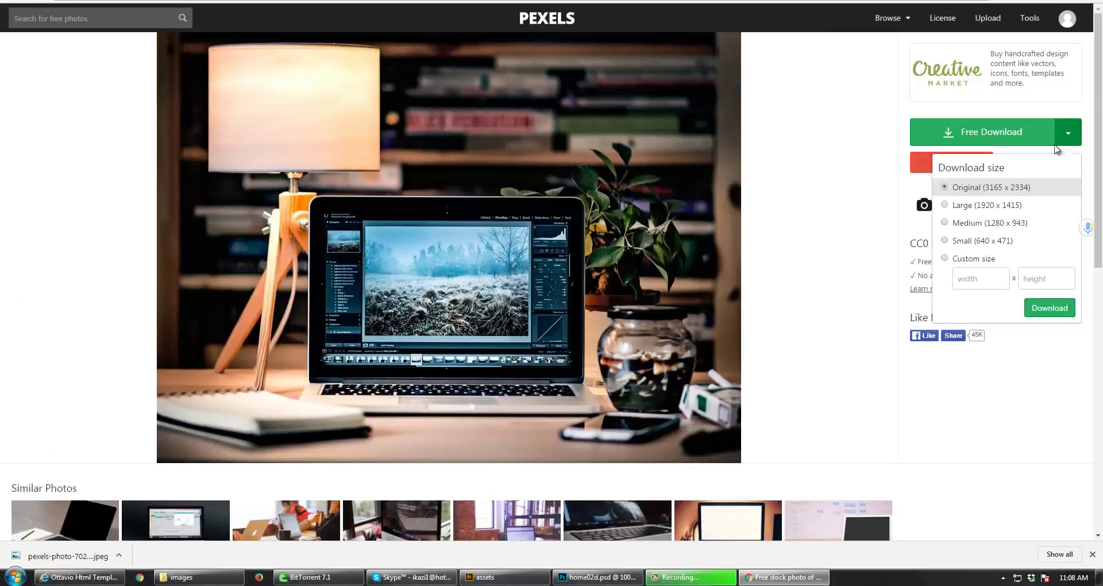
{"action": "left_click", "coordinate": [1036, 313]}
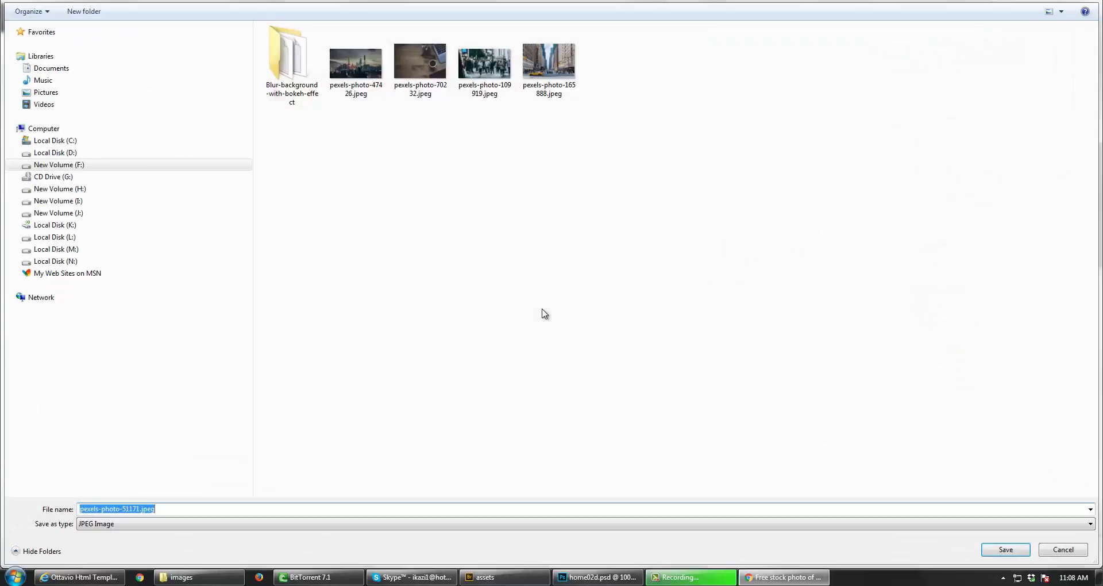
{"action": "left_click", "coordinate": [993, 550]}
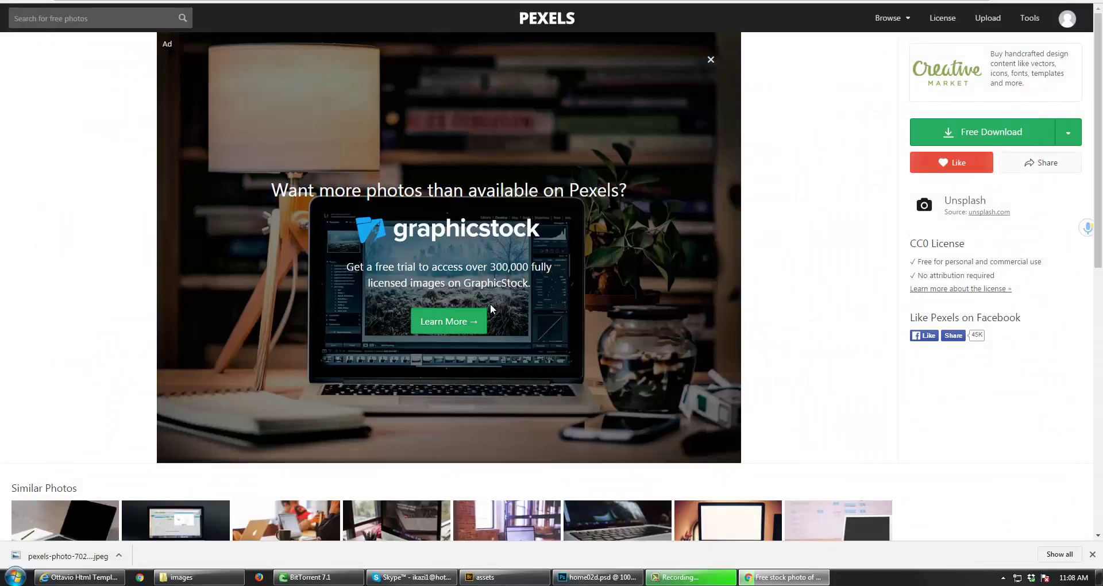
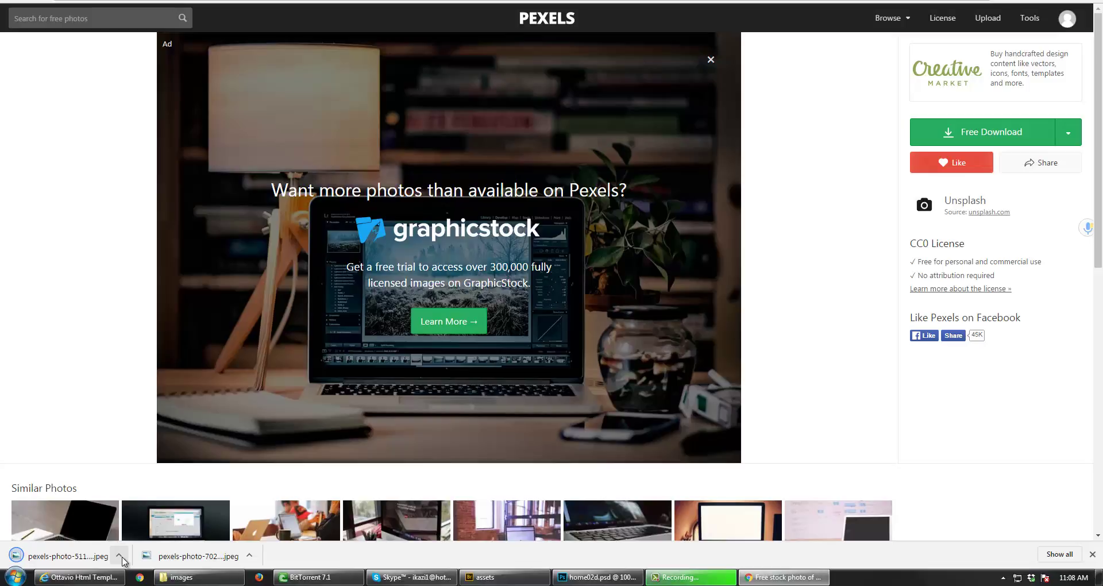
- Open pexels-photo-51171.jpeg from its folder in Photoshop, copy the whole image, close it, and return to the Our Works section of home02d.psd
{"action": "left_click", "coordinate": [119, 556]}
{"action": "left_click", "coordinate": [142, 520]}
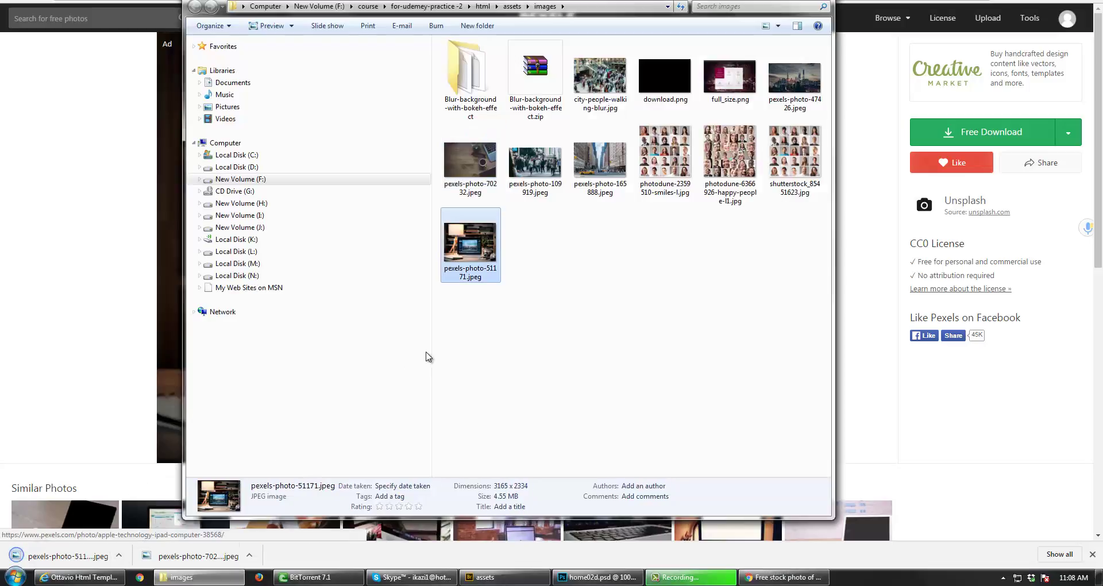
{"action": "left_click_drag", "start_coordinate": [475, 250], "coordinate": [440, 276]}
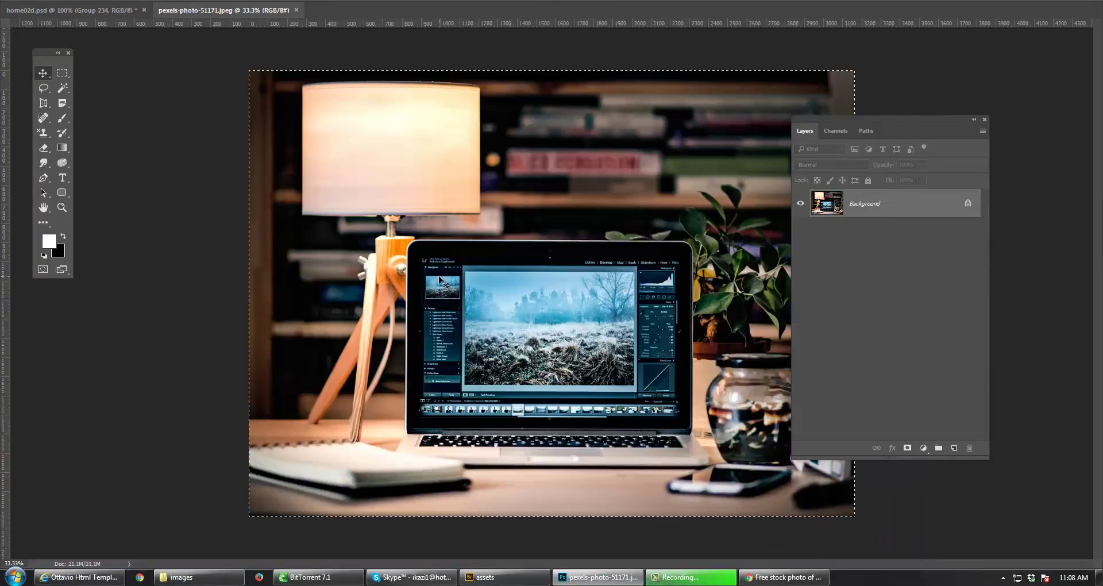
{"action": "key", "text": "ctrl+w"}
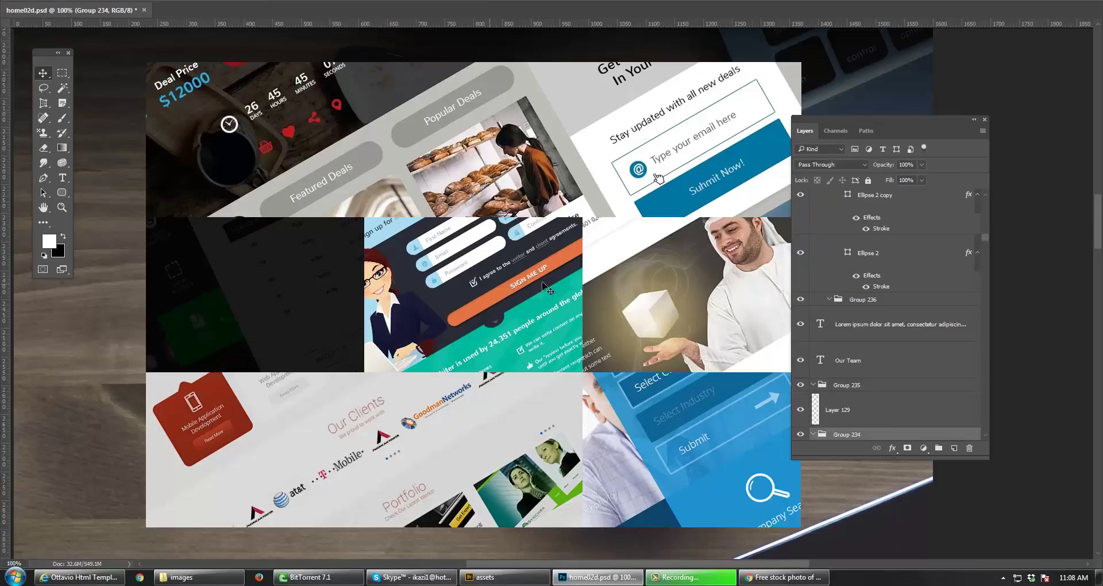
{"action": "left_click_drag", "start_coordinate": [506, 282], "coordinate": [394, 318]}
{"action": "left_click", "coordinate": [666, 275], "text": "alt"}
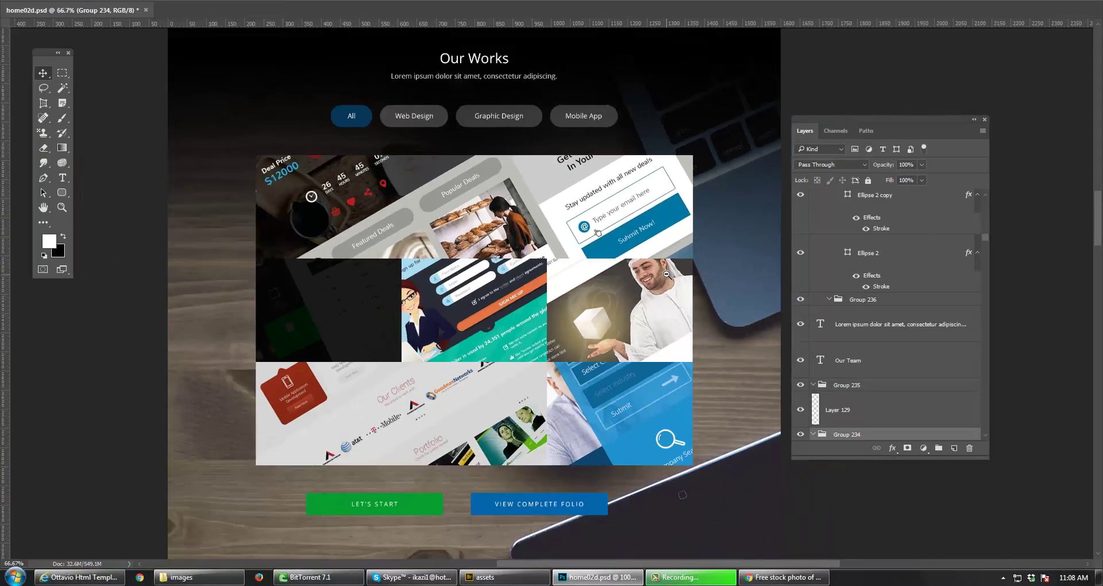
{"action": "left_click_drag", "start_coordinate": [702, 327], "coordinate": [557, 278]}
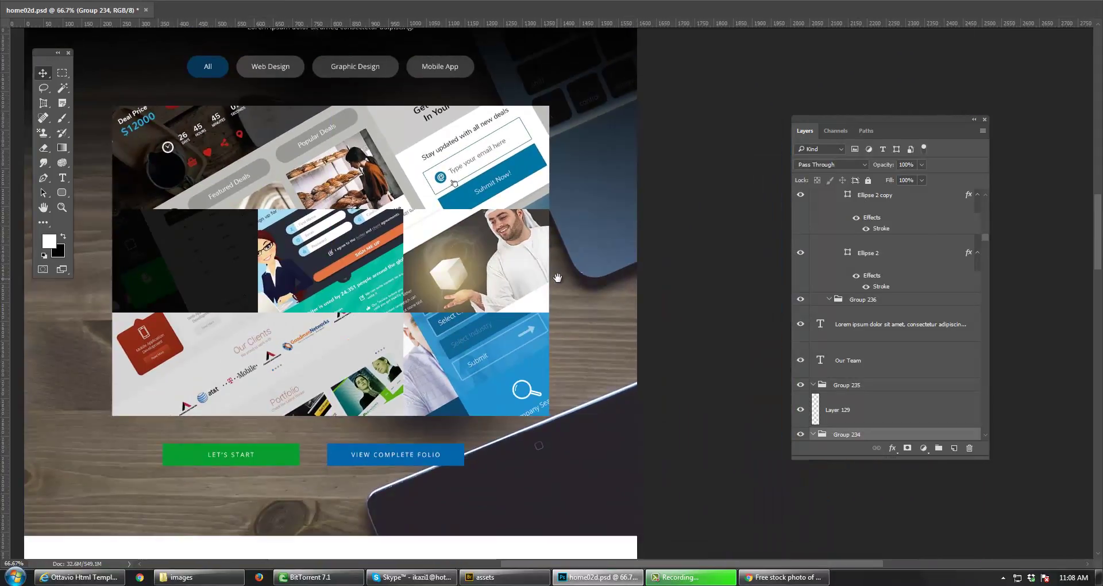
- Paste the copied desk laptop photo directly above the Rectangle 506 background layer and hide the Image layer
{"action": "left_click", "coordinate": [612, 417]}
{"action": "scroll", "coordinate": [879, 403], "scroll_direction": "down", "scroll_amount": 3}
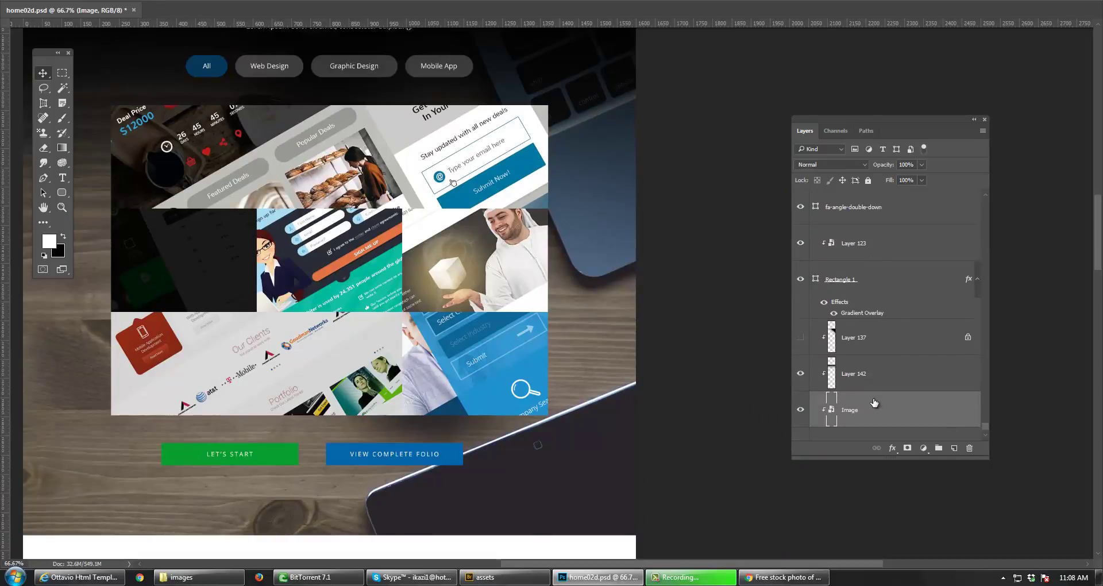
{"action": "left_click", "coordinate": [872, 414]}
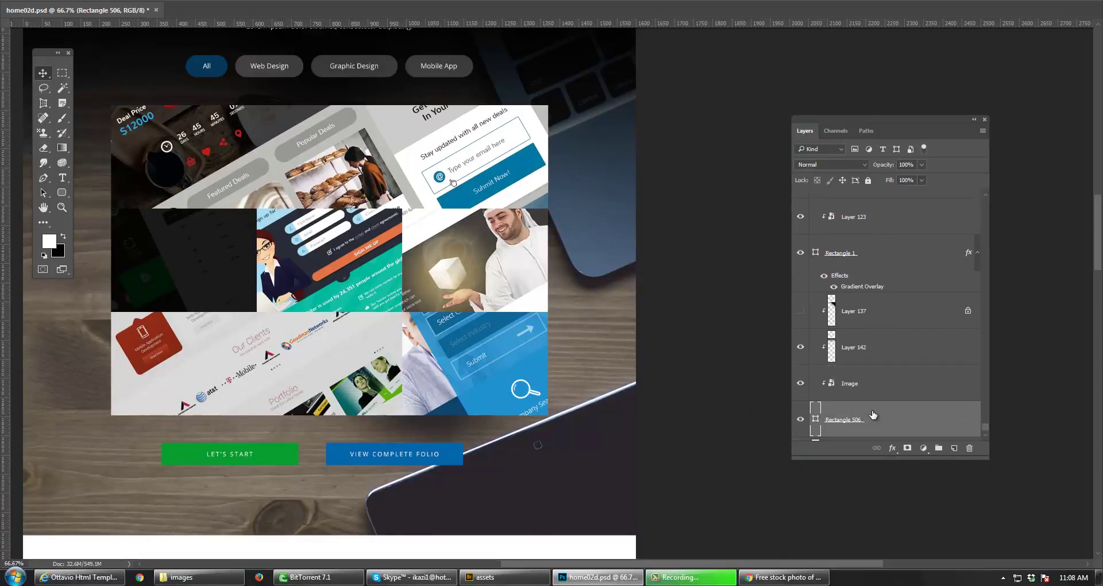
{"action": "key", "text": "ctrl+v"}
{"action": "left_click", "coordinate": [801, 385]}
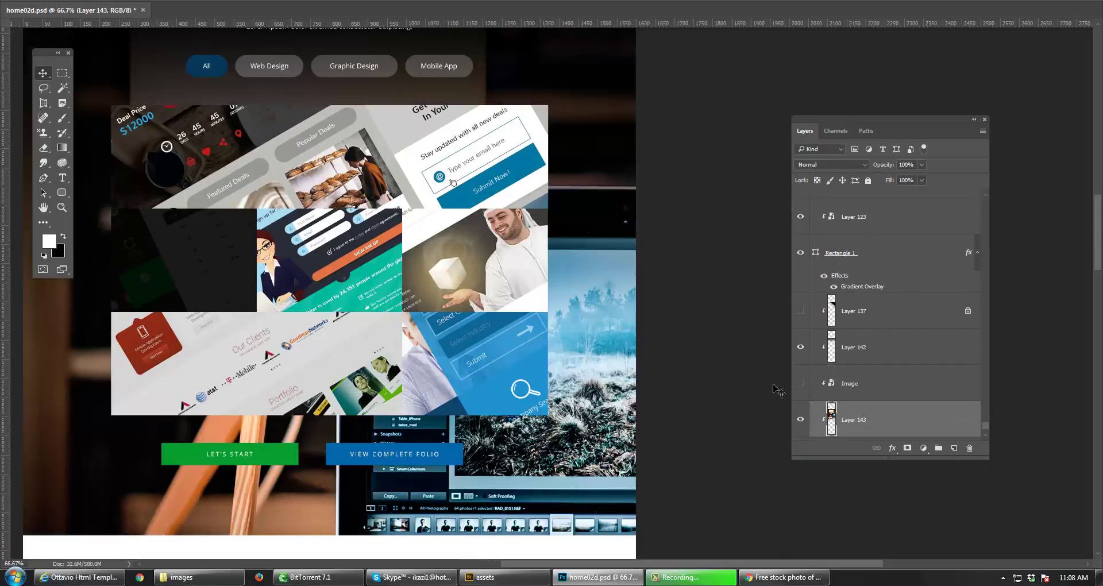
- Convert the pasted laptop photo layer to a smart object
{"action": "left_click", "coordinate": [601, 365], "text": "alt"}
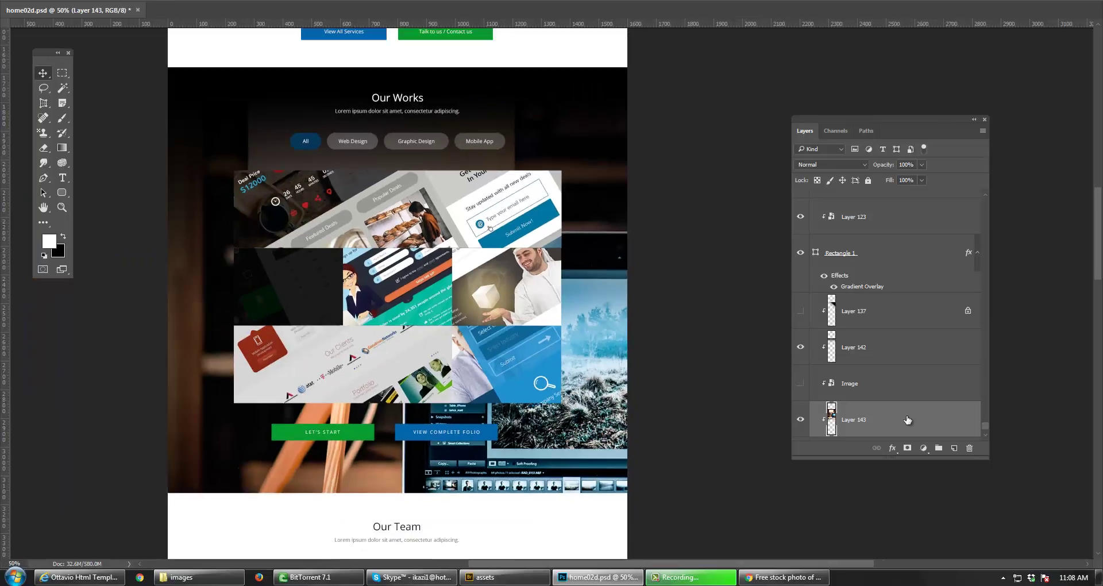
{"action": "right_click", "coordinate": [902, 416]}
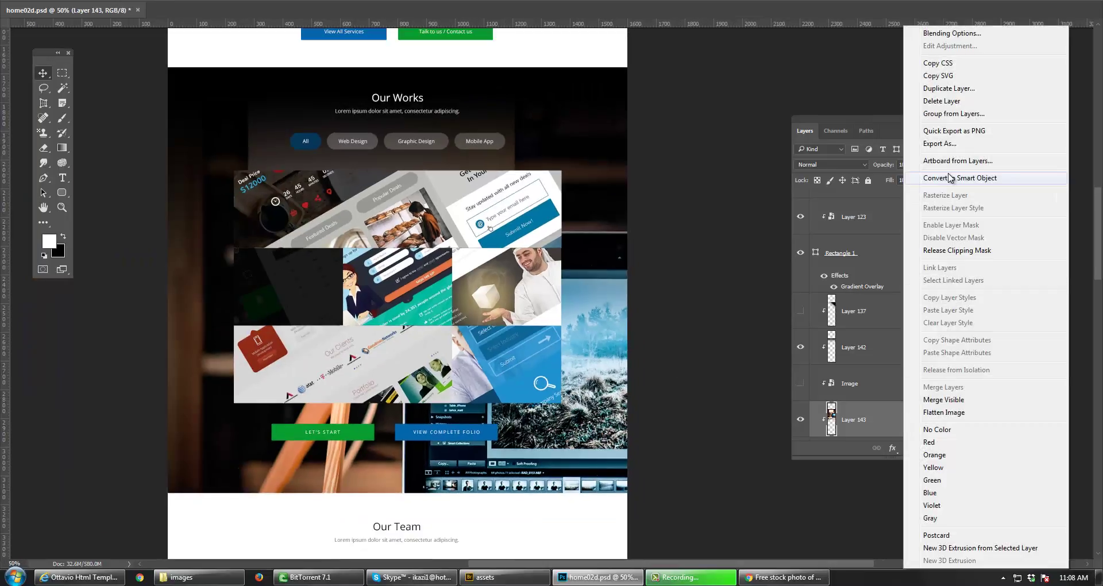
{"action": "left_click", "coordinate": [950, 179]}
- Scale down and reposition the laptop photo so its laptop sits centred behind the portfolio grid in the Our Works section
{"action": "key", "text": "ctrl+t"}
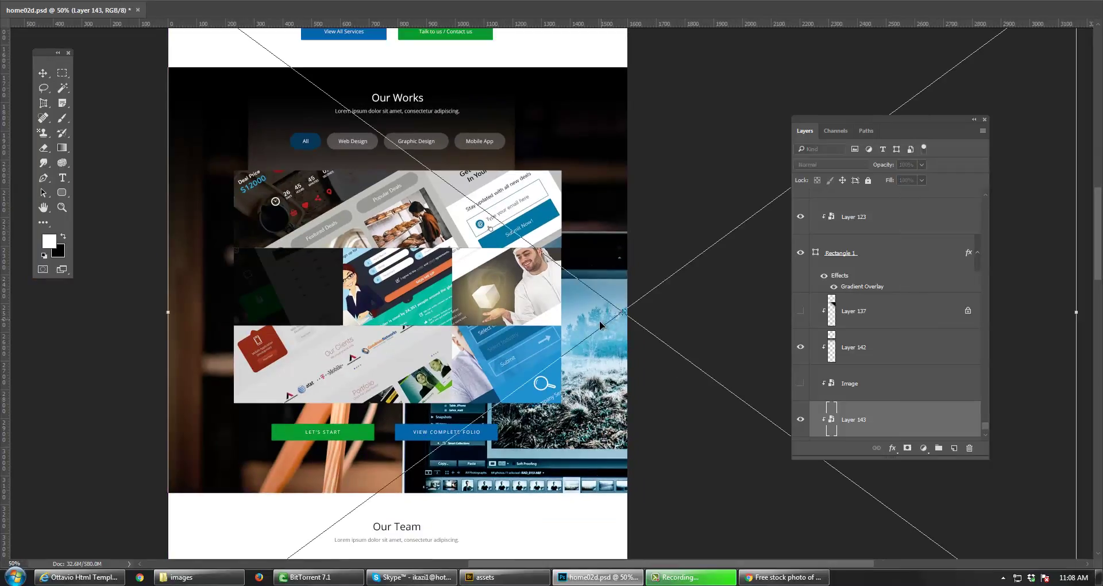
{"action": "left_click", "coordinate": [603, 326], "text": "alt"}
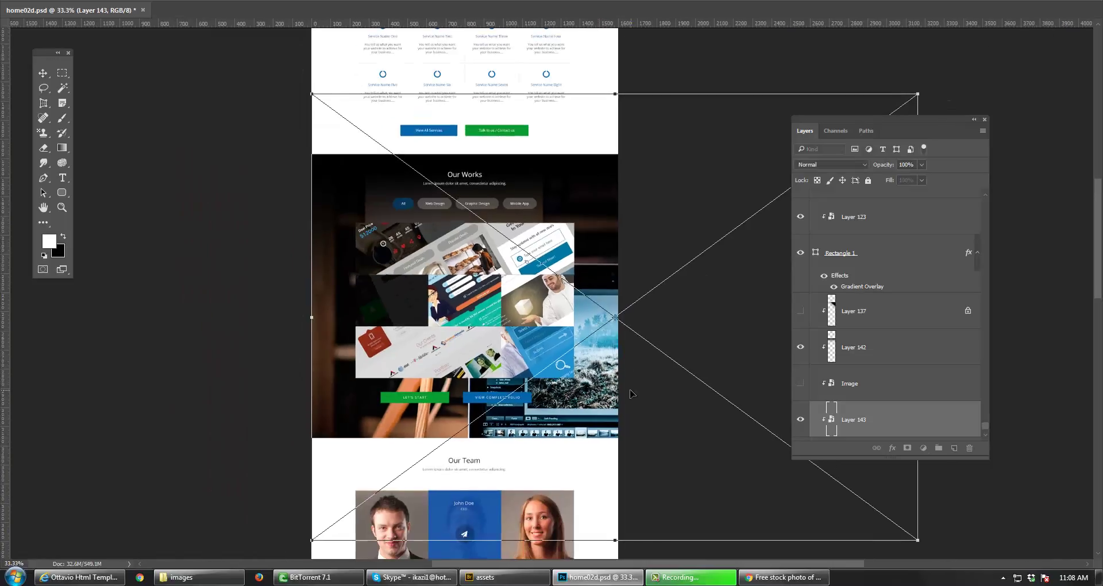
{"action": "left_click_drag", "start_coordinate": [630, 394], "coordinate": [541, 391]}
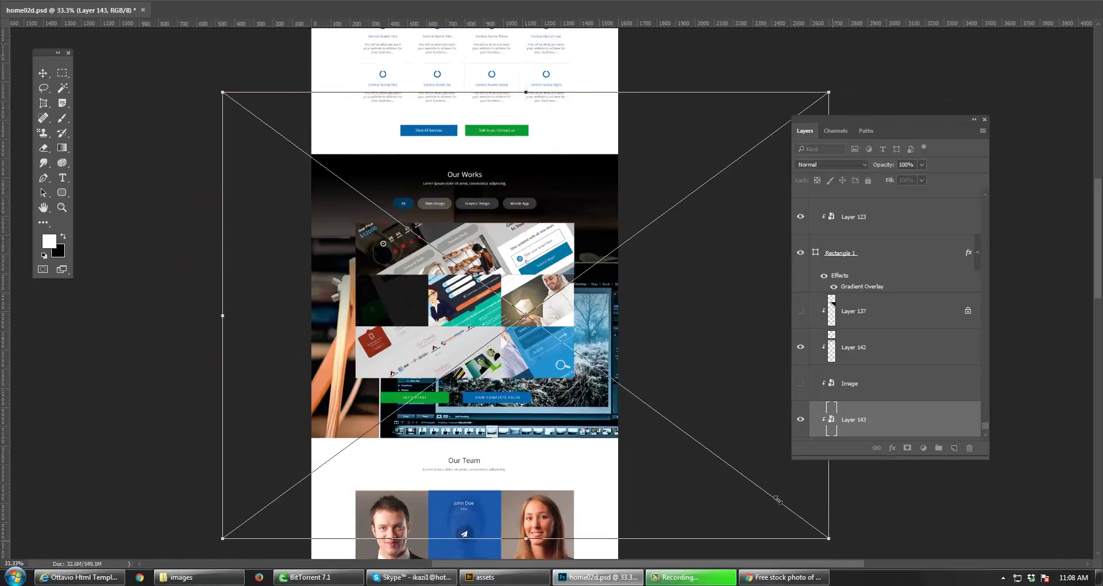
{"action": "left_click_drag", "start_coordinate": [777, 499], "coordinate": [707, 447]}
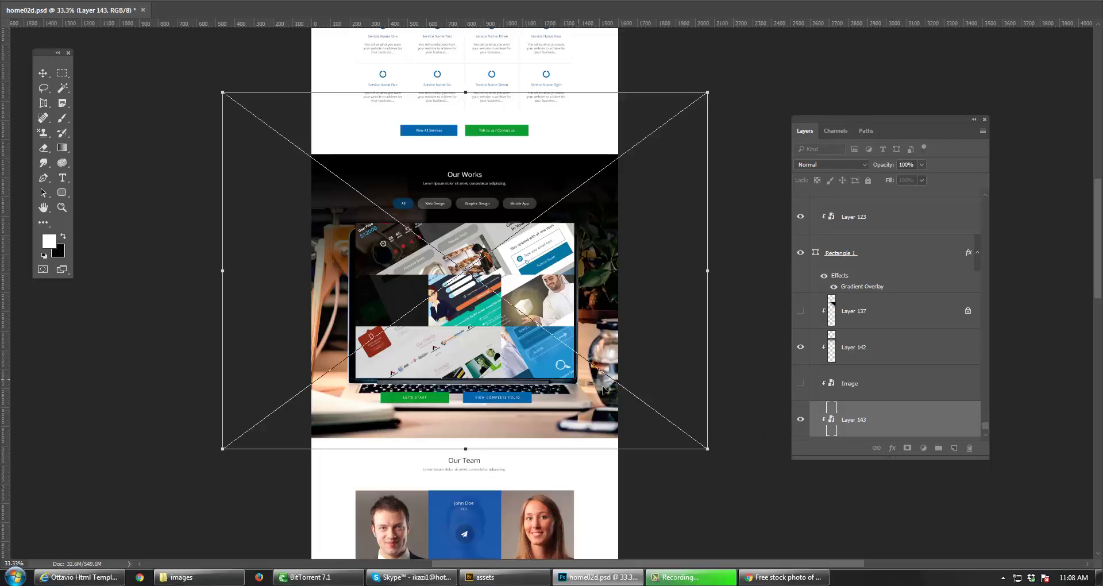
{"action": "key", "text": "Return"}
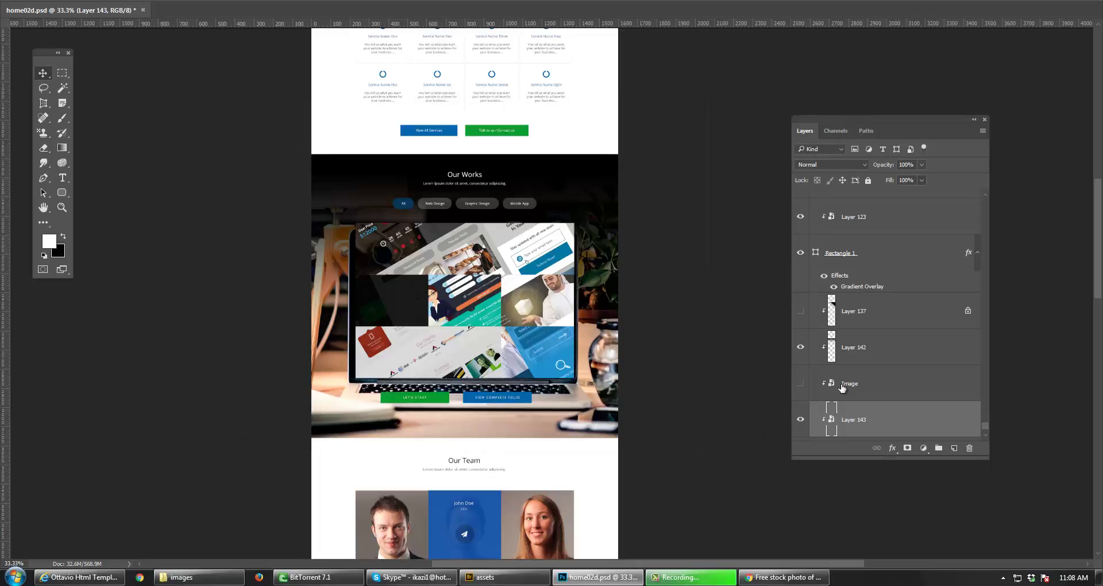
- Shift the laptop photo to the right behind the portfolio grid
{"action": "scroll", "coordinate": [842, 388], "scroll_direction": "down", "scroll_amount": 1}
{"action": "scroll", "coordinate": [574, 344], "scroll_direction": "up", "scroll_amount": 1}
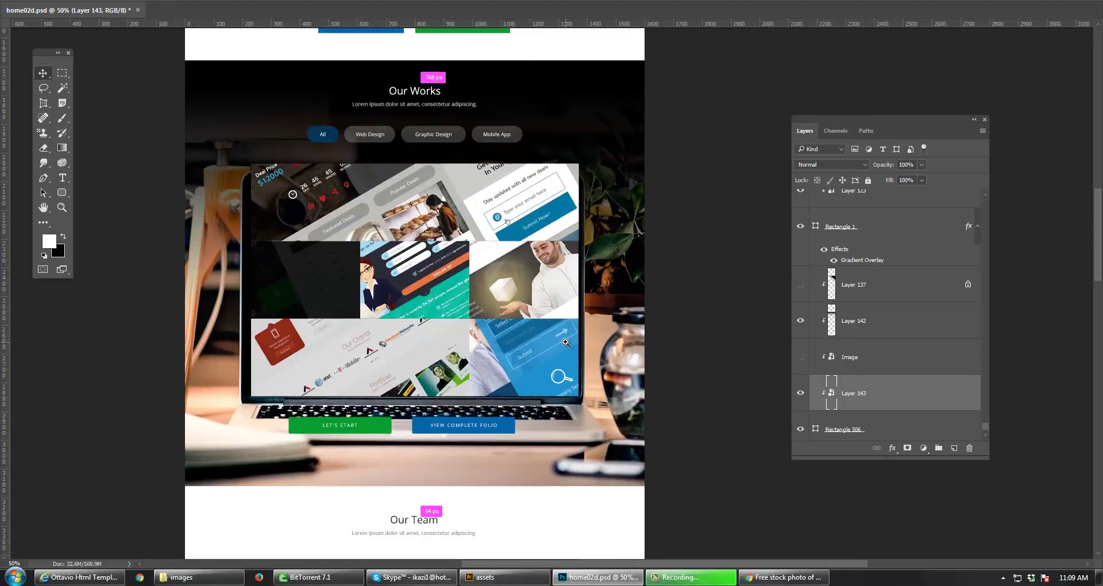
{"action": "left_click_drag", "start_coordinate": [599, 439], "coordinate": [634, 440]}
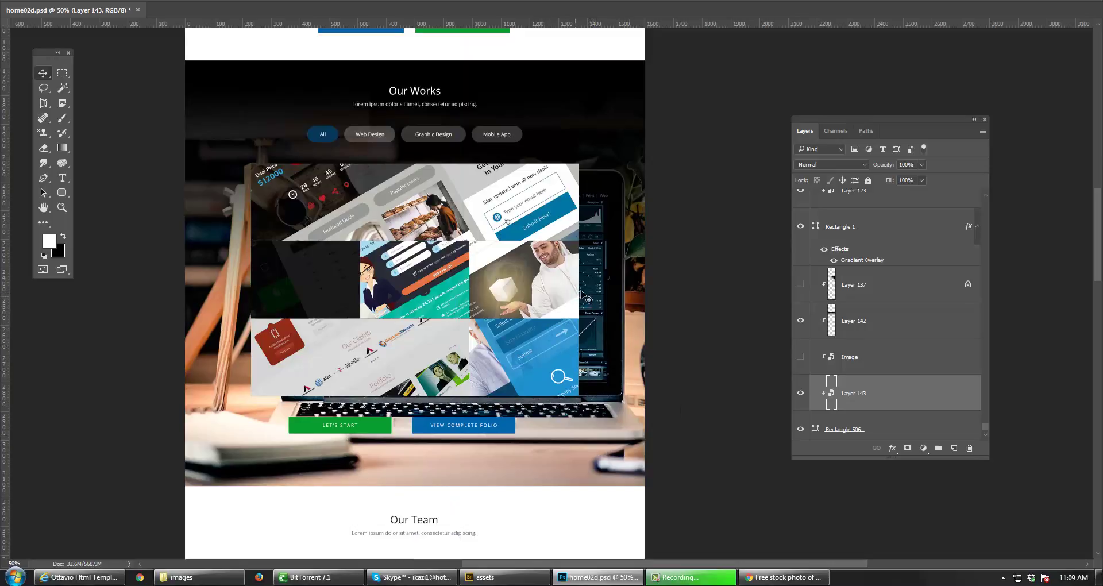
- Try the laptop photo at 50% and 22% opacity and delete its layer
{"action": "key", "text": "5"}
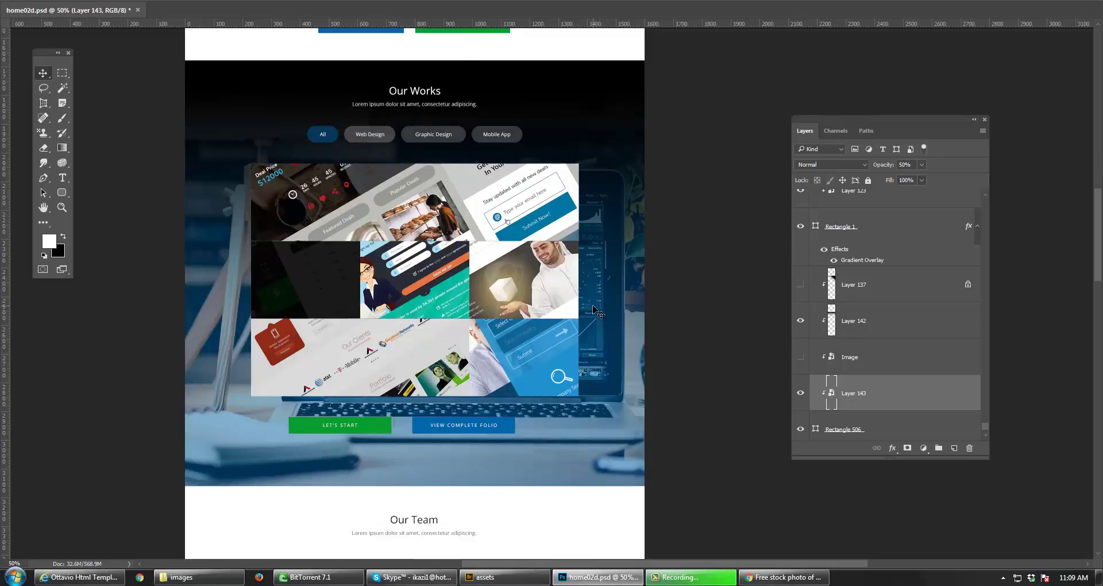
{"action": "key", "text": "2"}
{"action": "key", "text": "2"}
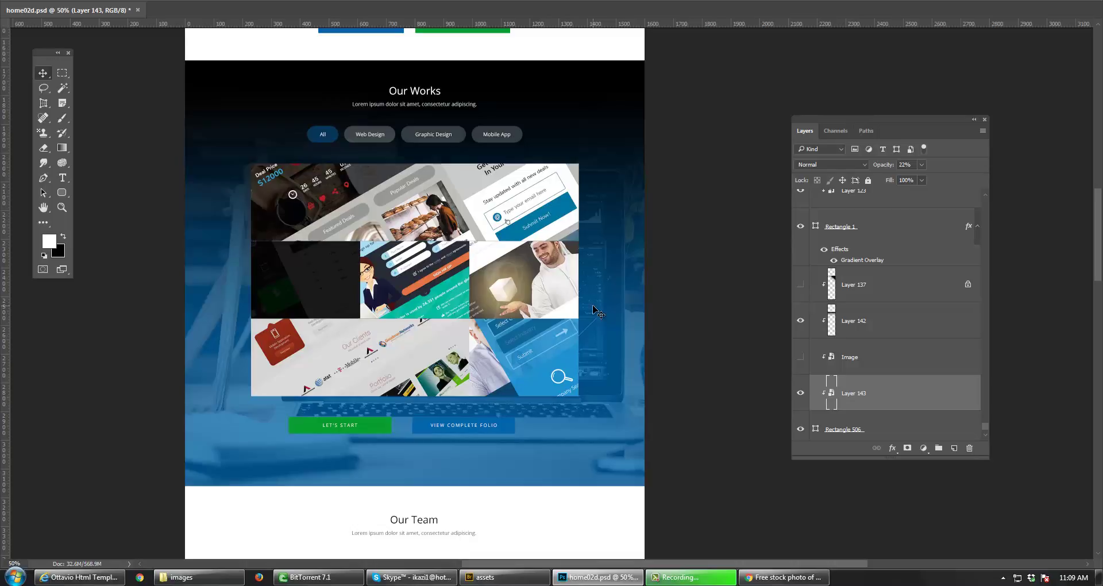
{"action": "key", "text": "Delete"}
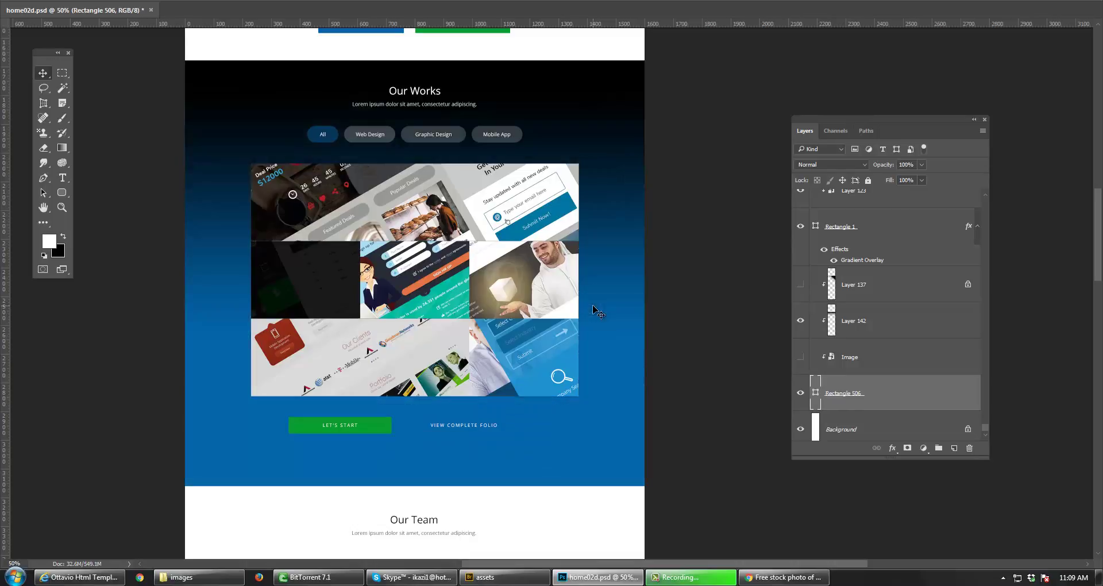
- Switch to the Pexels page in the browser, return to the laptop search results and examine them for a background photo
{"action": "key", "text": "alt+Tab"}
{"action": "key", "text": "alt+Tab"}
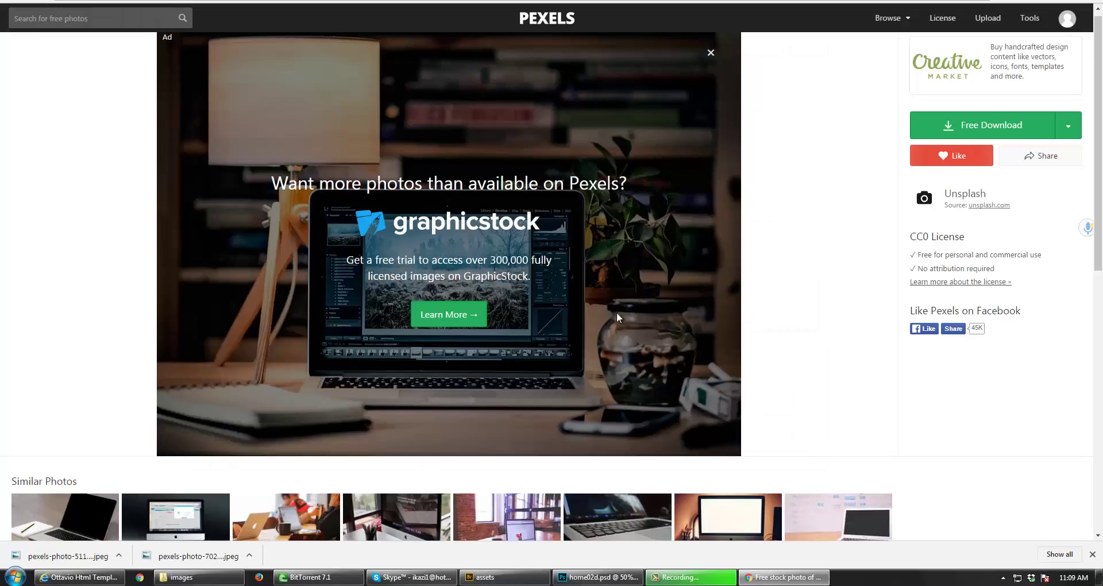
{"action": "key", "text": "alt+Left"}
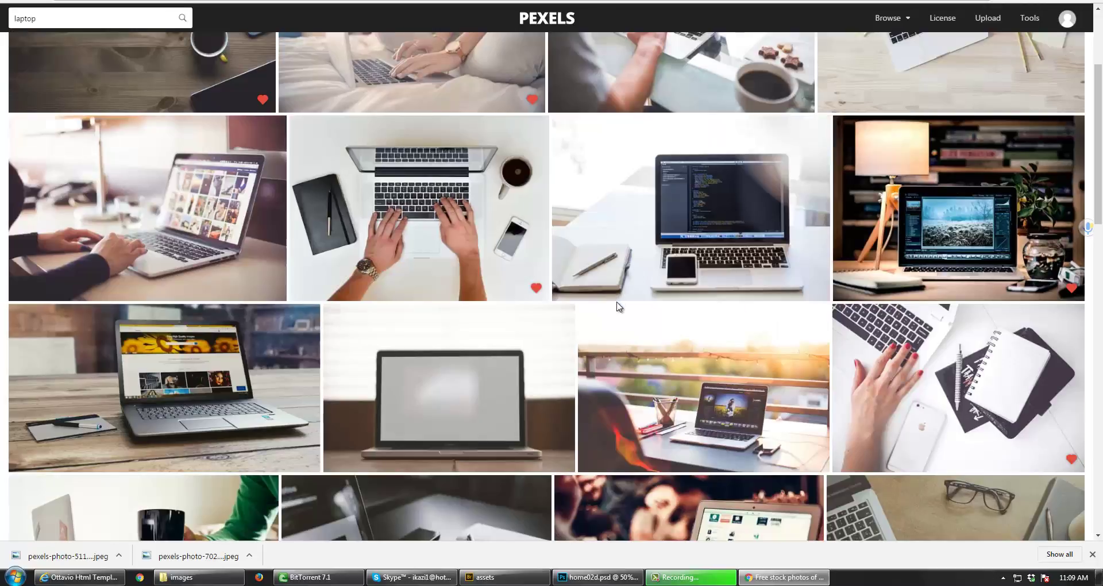
{"action": "scroll", "coordinate": [619, 307], "scroll_direction": "down", "scroll_amount": 4}
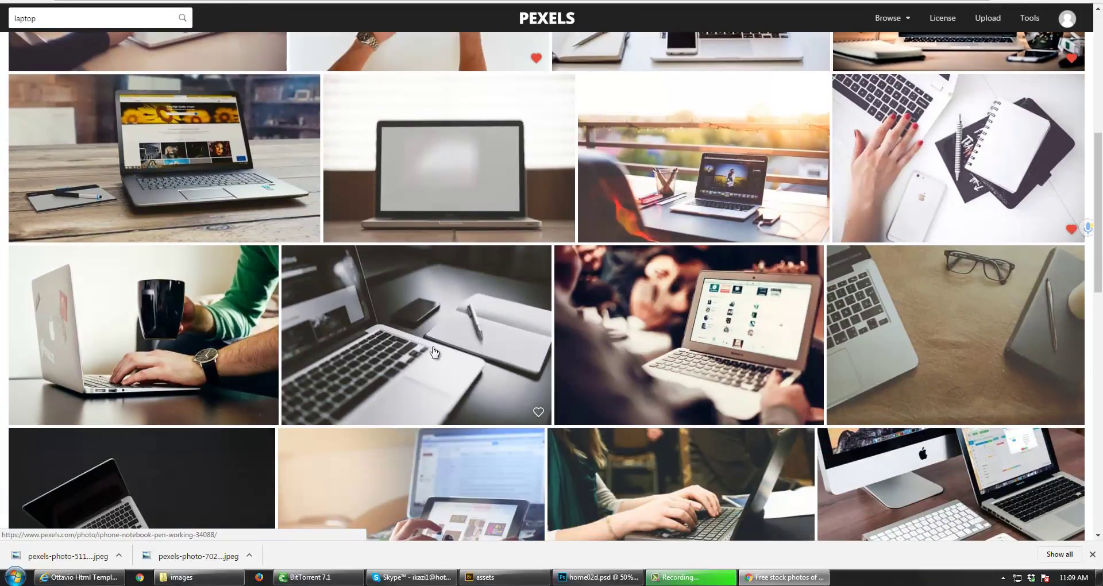
{"action": "scroll", "coordinate": [396, 361], "scroll_direction": "down", "scroll_amount": 3}
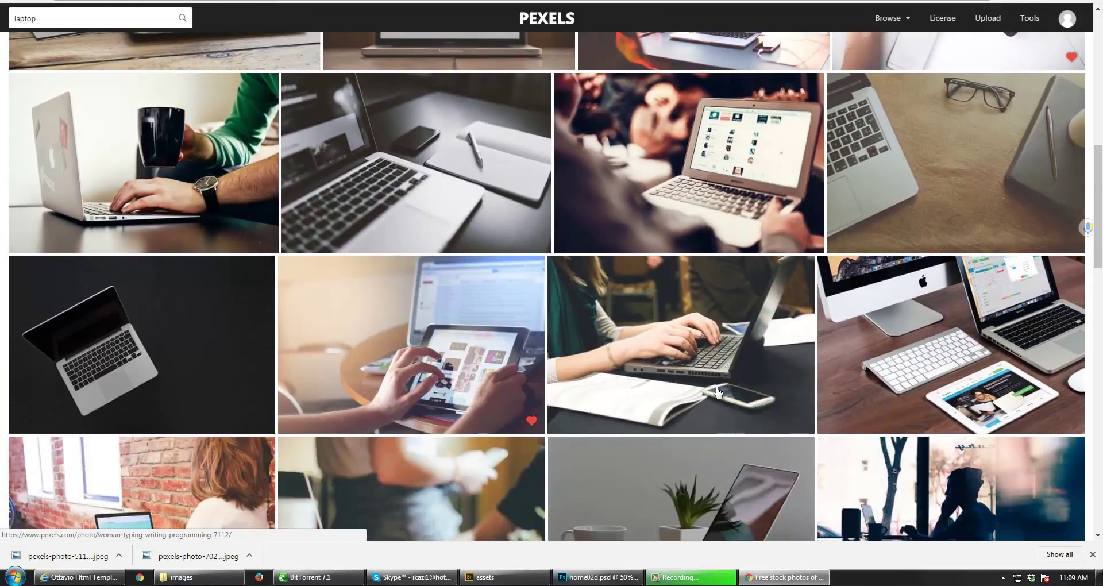
{"action": "scroll", "coordinate": [660, 382], "scroll_direction": "down", "scroll_amount": 2}
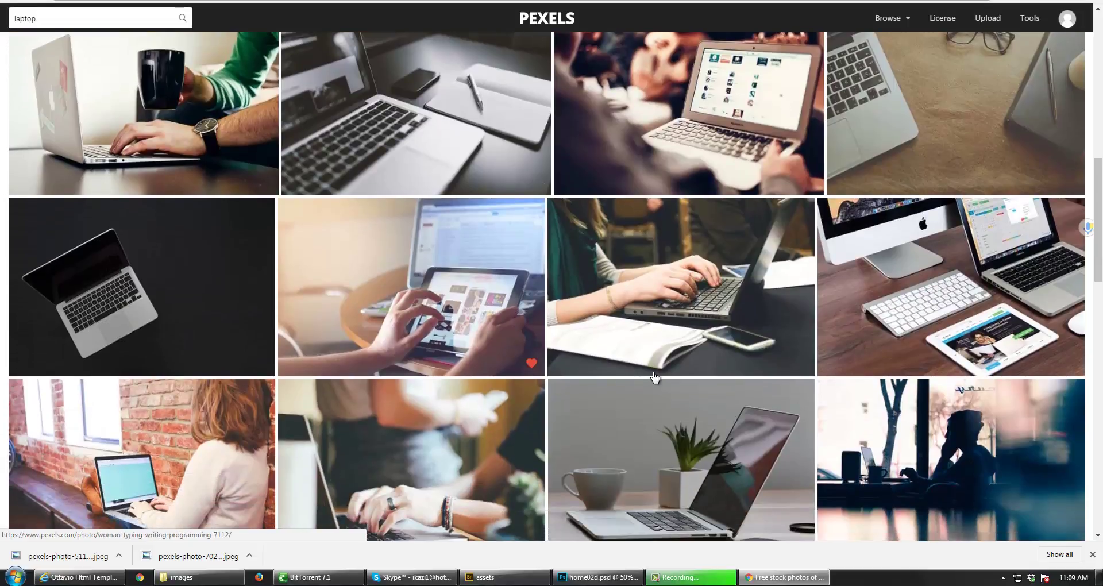
{"action": "scroll", "coordinate": [935, 381], "scroll_direction": "down", "scroll_amount": 1}
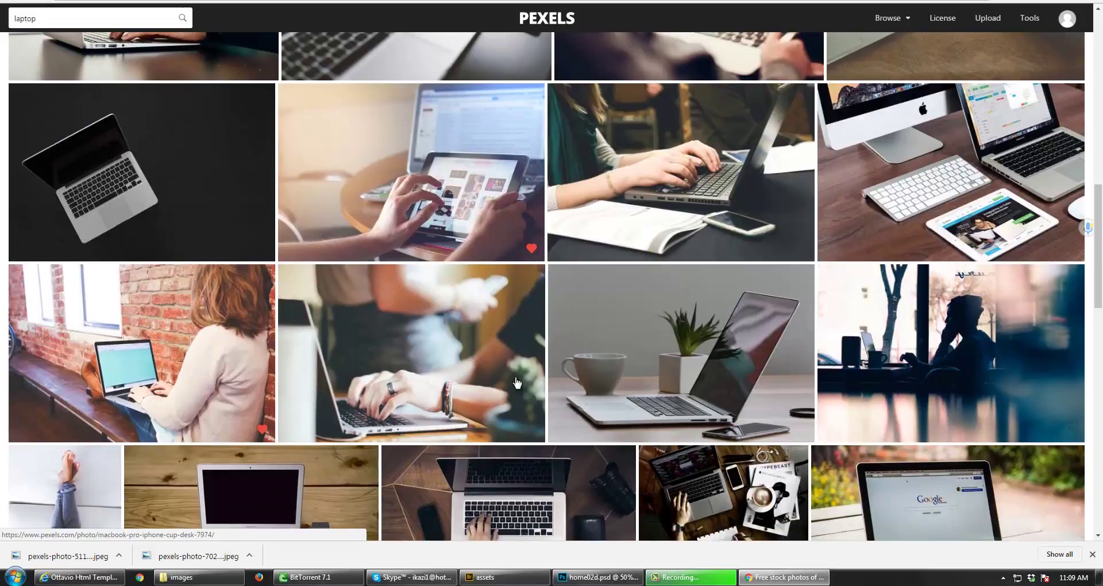
{"action": "scroll", "coordinate": [234, 393], "scroll_direction": "down", "scroll_amount": 3}
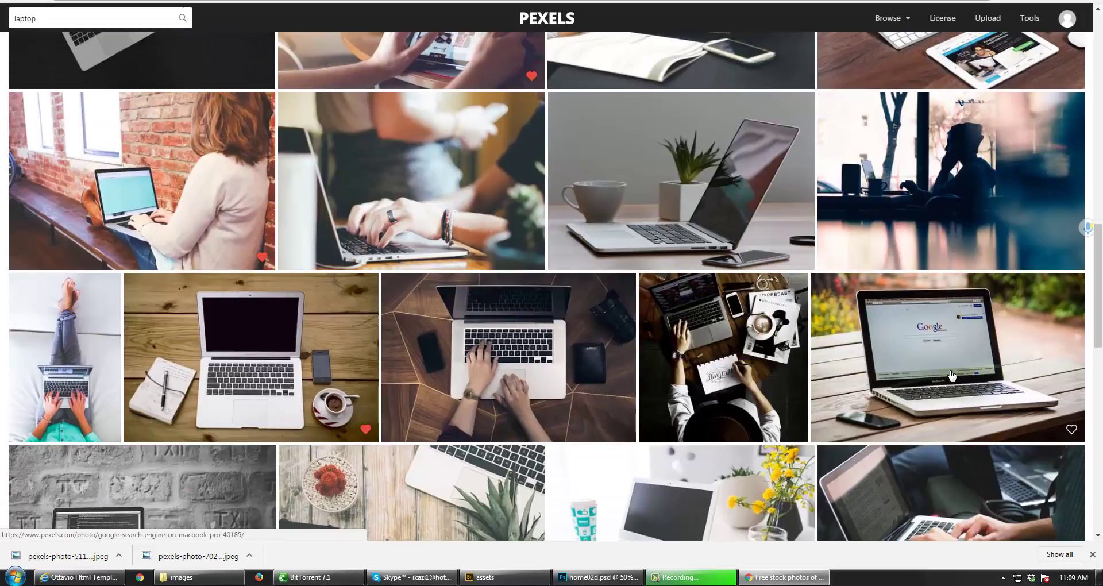
{"action": "scroll", "coordinate": [153, 448], "scroll_direction": "down", "scroll_amount": 2}
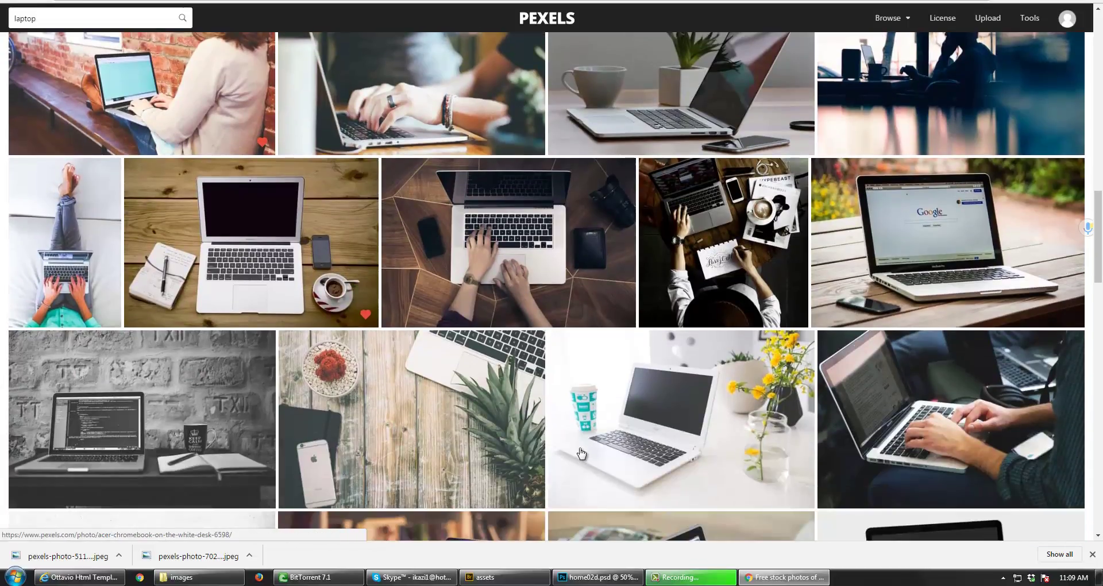
{"action": "scroll", "coordinate": [581, 450], "scroll_direction": "down", "scroll_amount": 3}
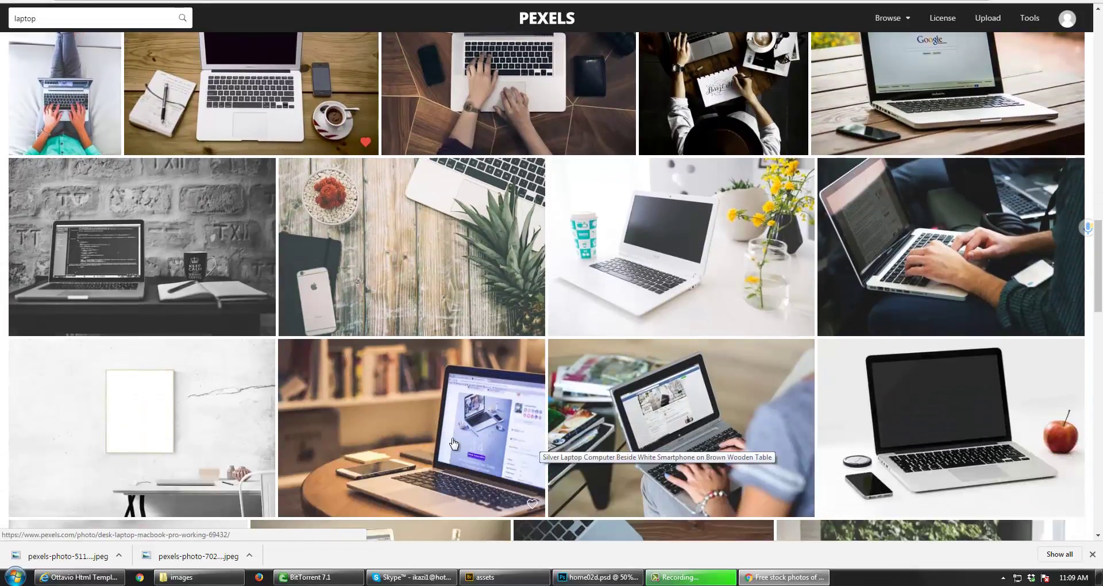
{"action": "scroll", "coordinate": [468, 444], "scroll_direction": "down", "scroll_amount": 2}
{"action": "scroll", "coordinate": [454, 443], "scroll_direction": "down", "scroll_amount": 1}
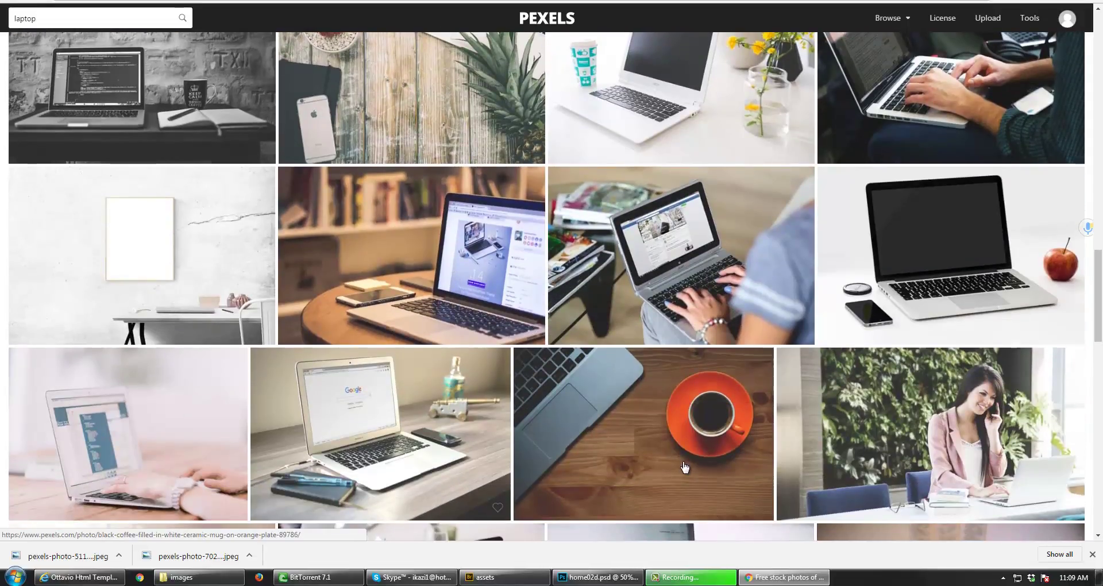
{"action": "scroll", "coordinate": [684, 467], "scroll_direction": "down", "scroll_amount": 2}
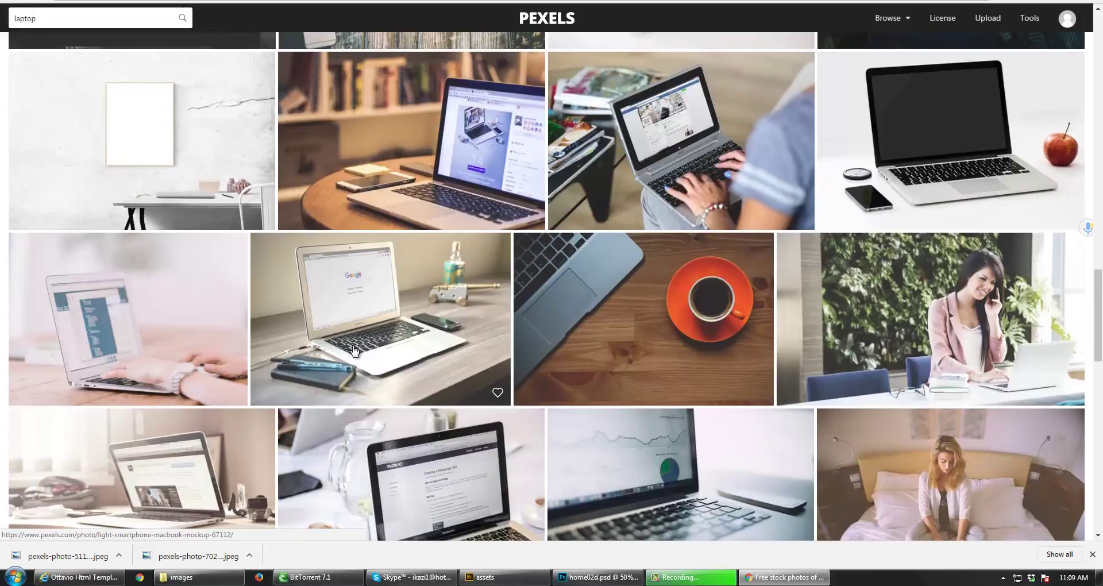
{"action": "scroll", "coordinate": [444, 390], "scroll_direction": "down", "scroll_amount": 3}
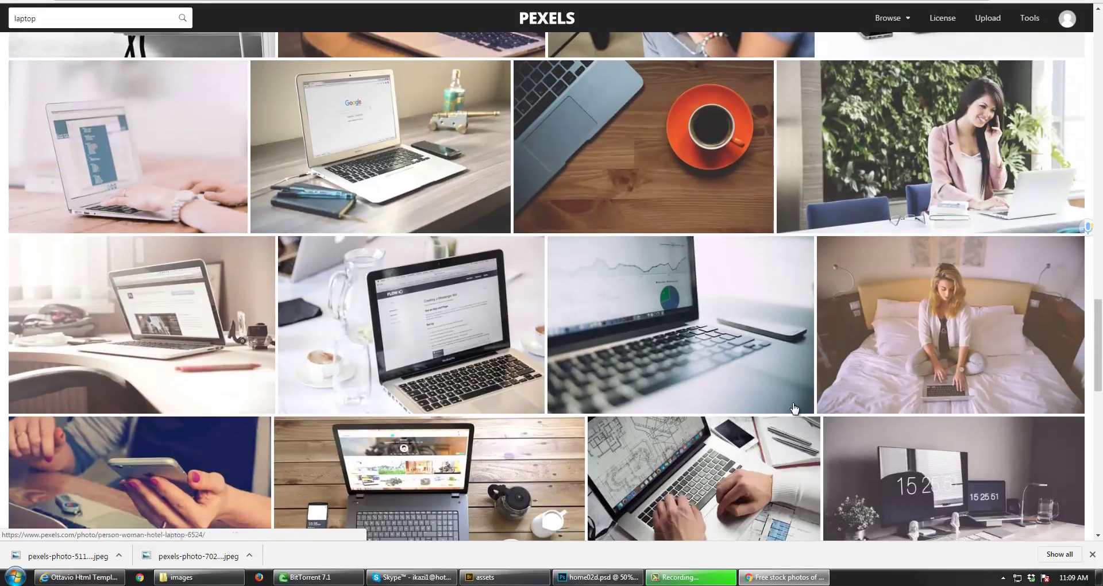
{"action": "scroll", "coordinate": [794, 408], "scroll_direction": "down", "scroll_amount": 1}
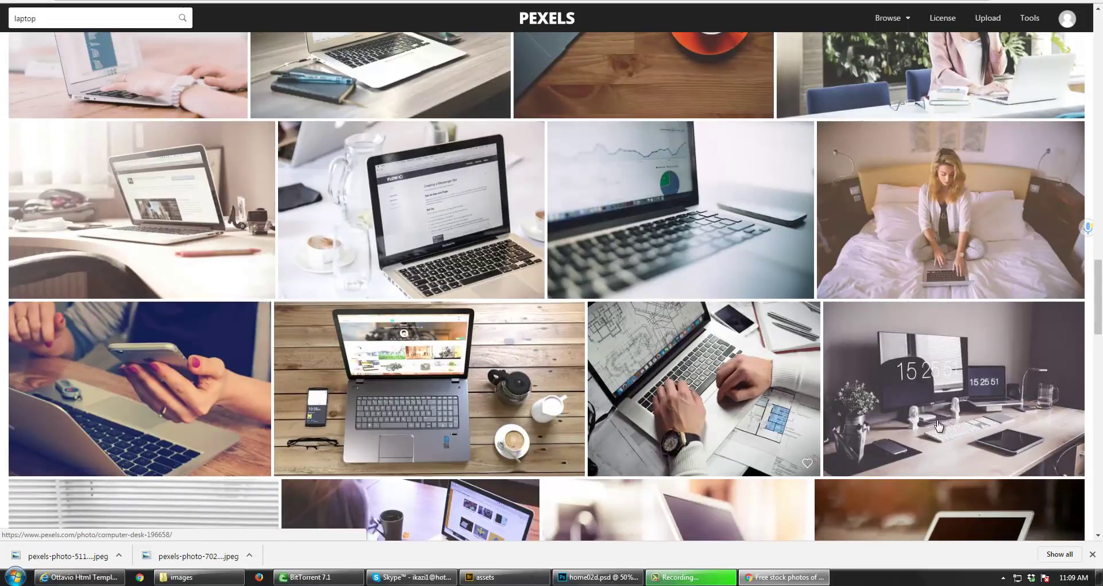
{"action": "scroll", "coordinate": [944, 425], "scroll_direction": "down", "scroll_amount": 1}
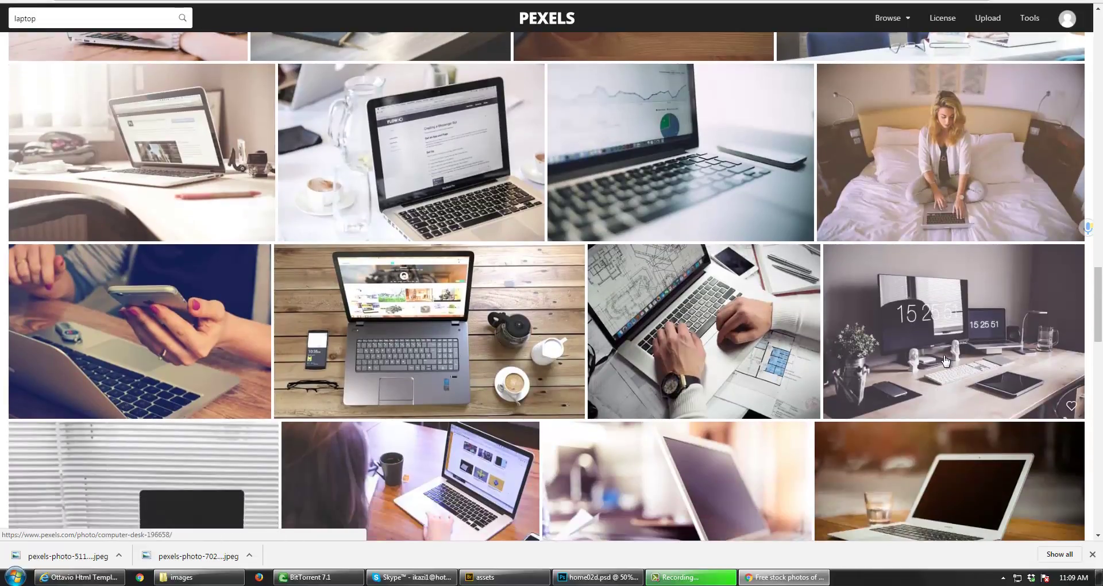
{"action": "scroll", "coordinate": [936, 396], "scroll_direction": "down", "scroll_amount": 2}
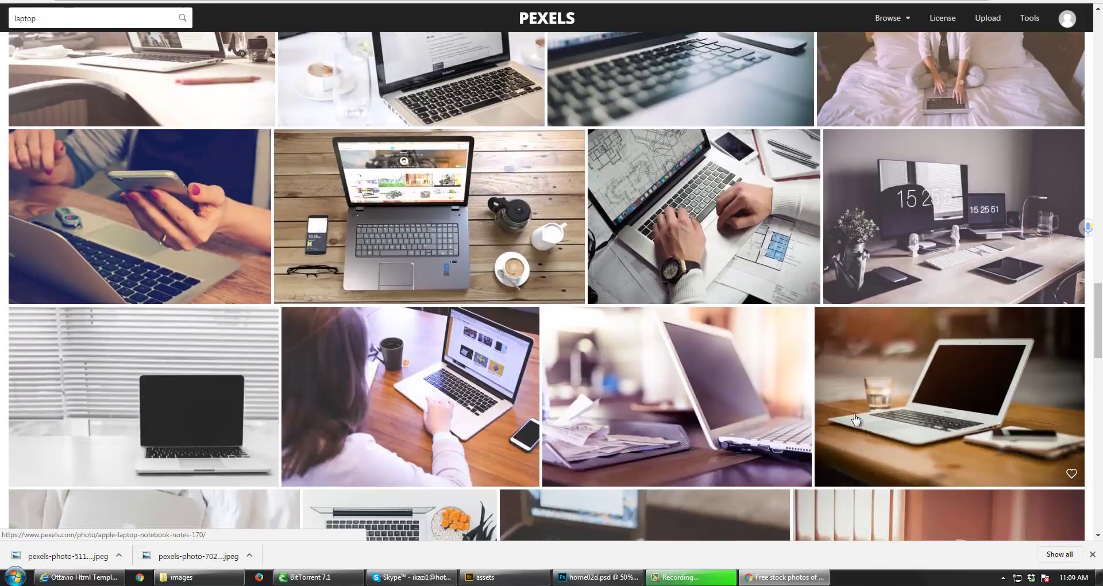
{"action": "scroll", "coordinate": [569, 424], "scroll_direction": "down", "scroll_amount": 4}
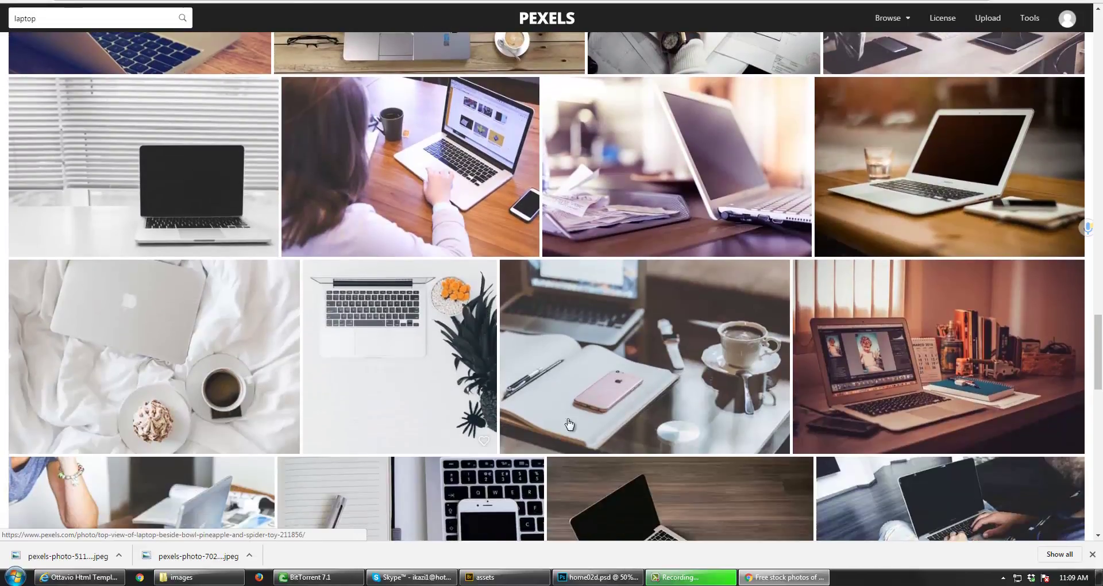
{"action": "scroll", "coordinate": [804, 423], "scroll_direction": "down", "scroll_amount": 2}
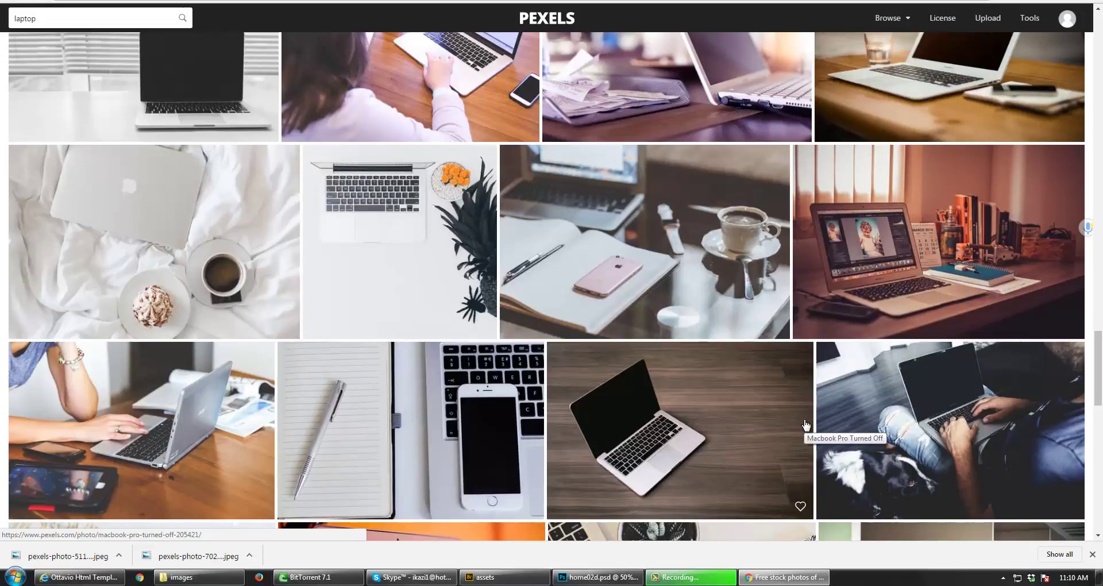
- Search Pexels for people photos
{"action": "scroll", "coordinate": [703, 389], "scroll_direction": "up", "scroll_amount": 4}
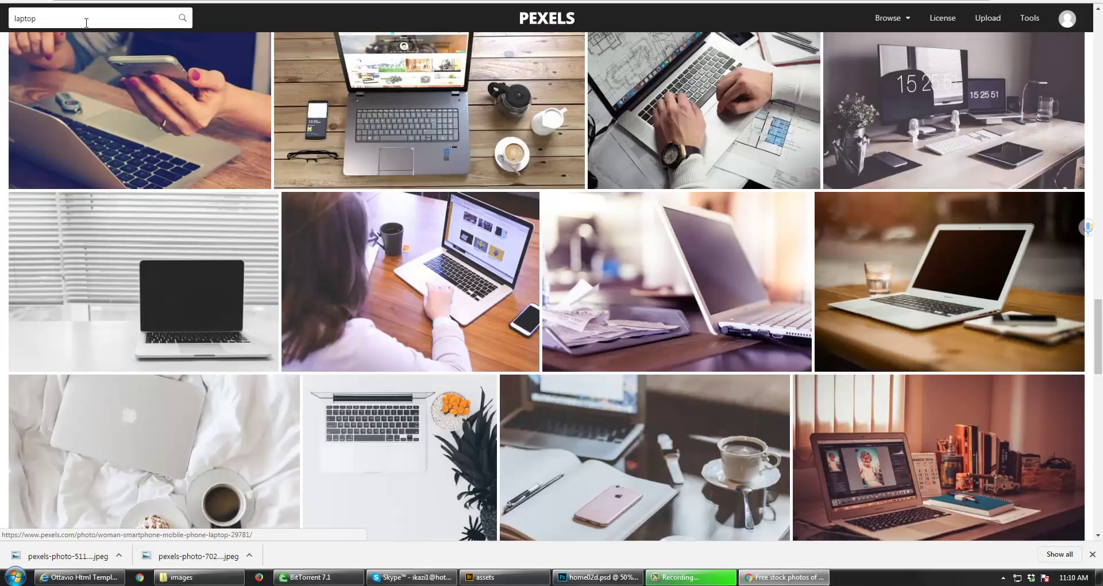
{"action": "left_click_drag", "start_coordinate": [69, 19], "coordinate": [2, 23]}
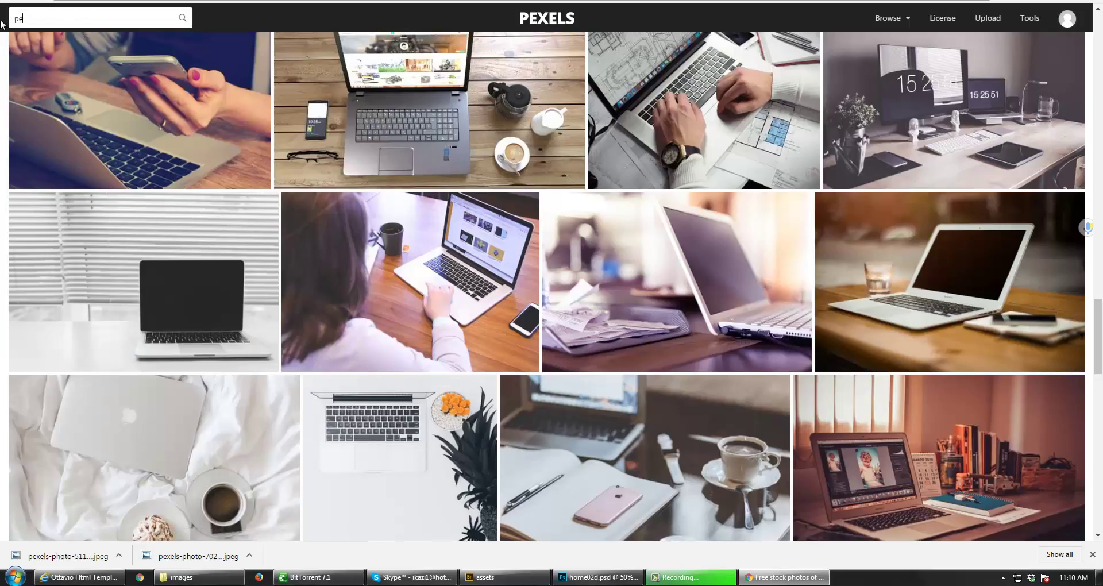
{"action": "key", "text": "Return"}
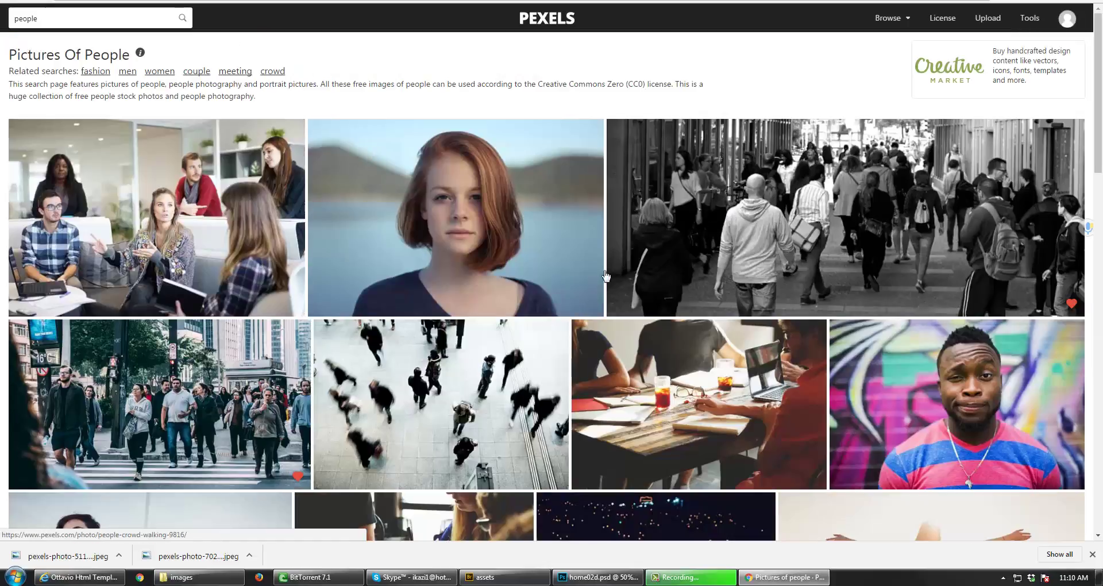
- Examine the people photo results on Pexels for a picture suited to the Our Works section background
{"action": "scroll", "coordinate": [451, 315], "scroll_direction": "down", "scroll_amount": 2}
{"action": "scroll", "coordinate": [449, 315], "scroll_direction": "down", "scroll_amount": 5}
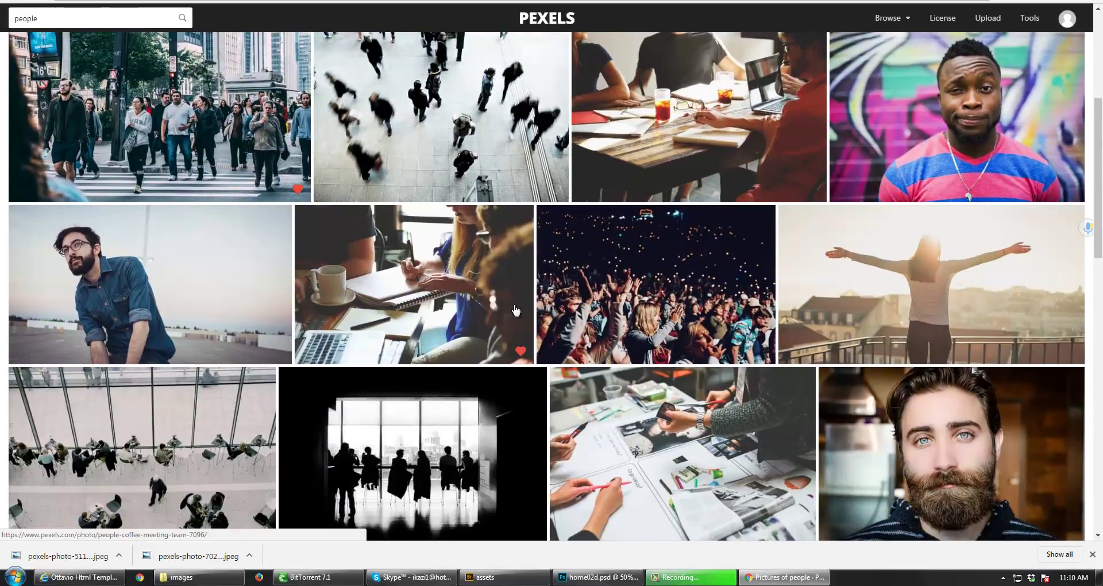
{"action": "scroll", "coordinate": [465, 354], "scroll_direction": "down", "scroll_amount": 3}
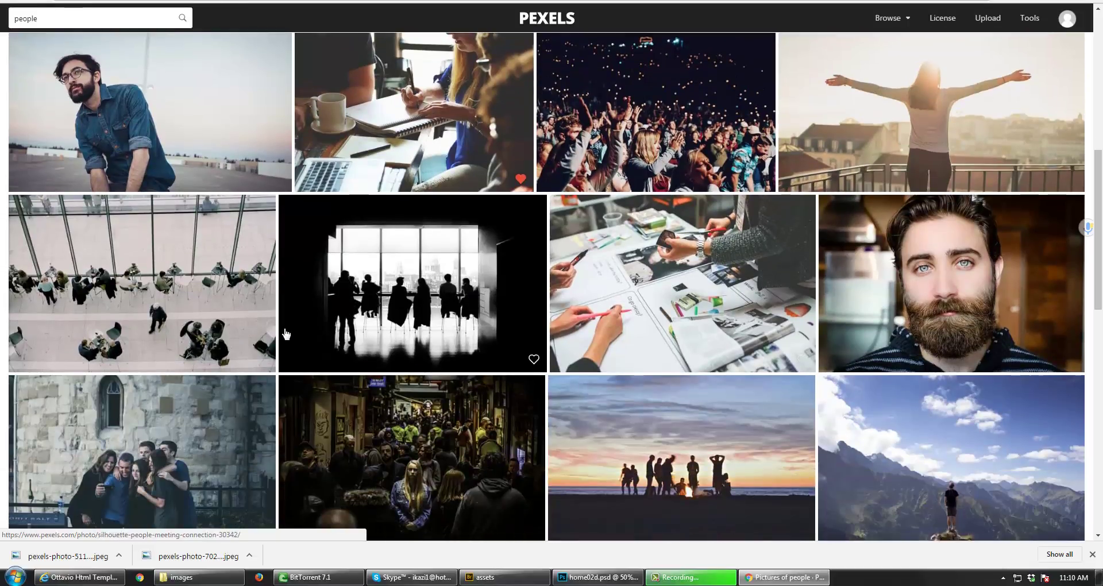
{"action": "scroll", "coordinate": [711, 356], "scroll_direction": "down", "scroll_amount": 4}
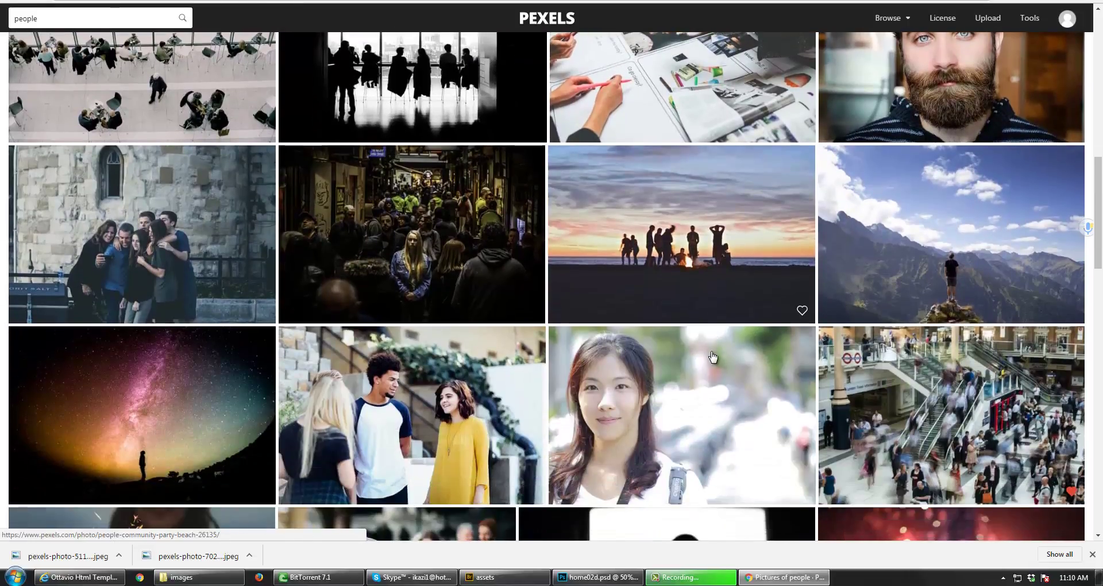
{"action": "scroll", "coordinate": [451, 398], "scroll_direction": "down", "scroll_amount": 2}
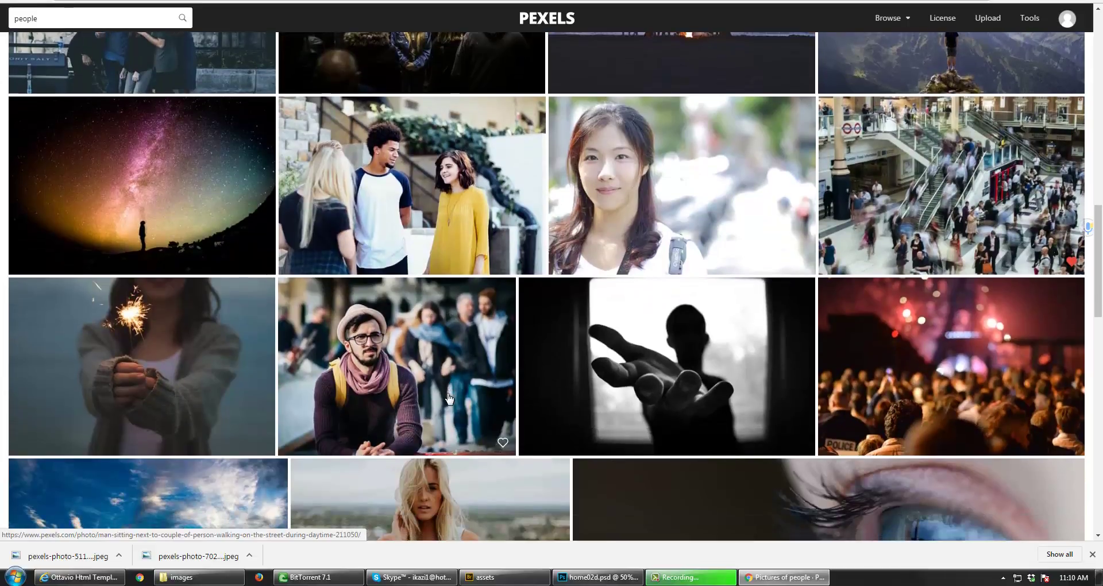
{"action": "scroll", "coordinate": [450, 398], "scroll_direction": "down", "scroll_amount": 3}
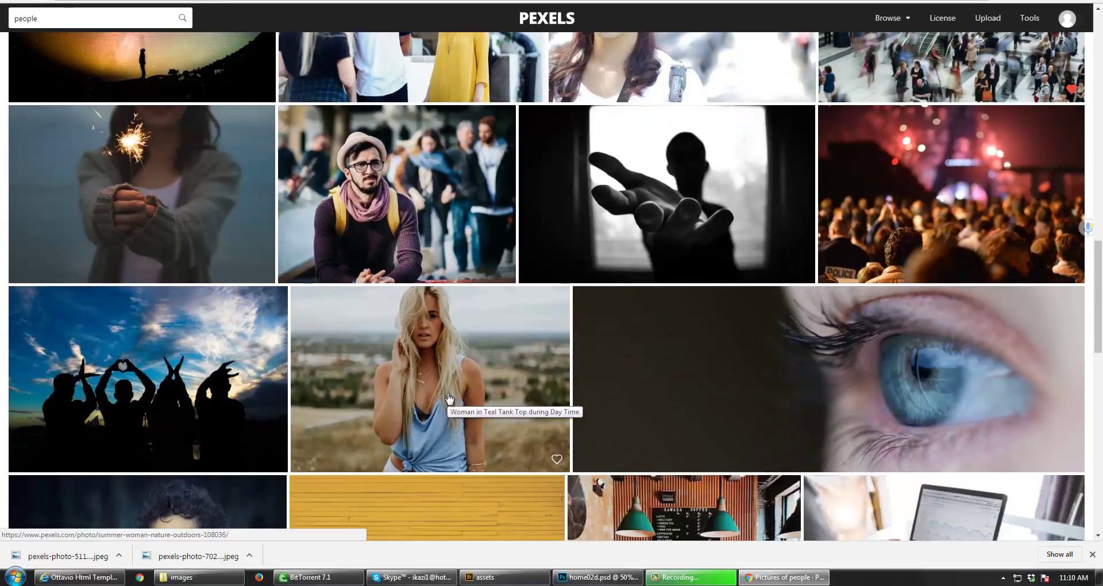
{"action": "scroll", "coordinate": [450, 398], "scroll_direction": "down", "scroll_amount": 4}
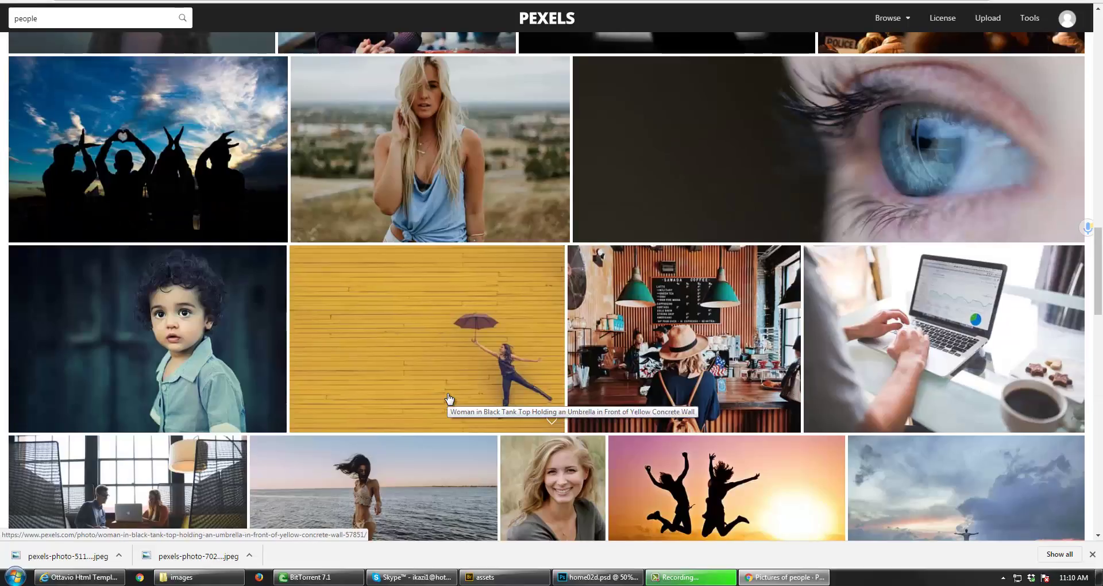
{"action": "scroll", "coordinate": [449, 398], "scroll_direction": "up", "scroll_amount": 4}
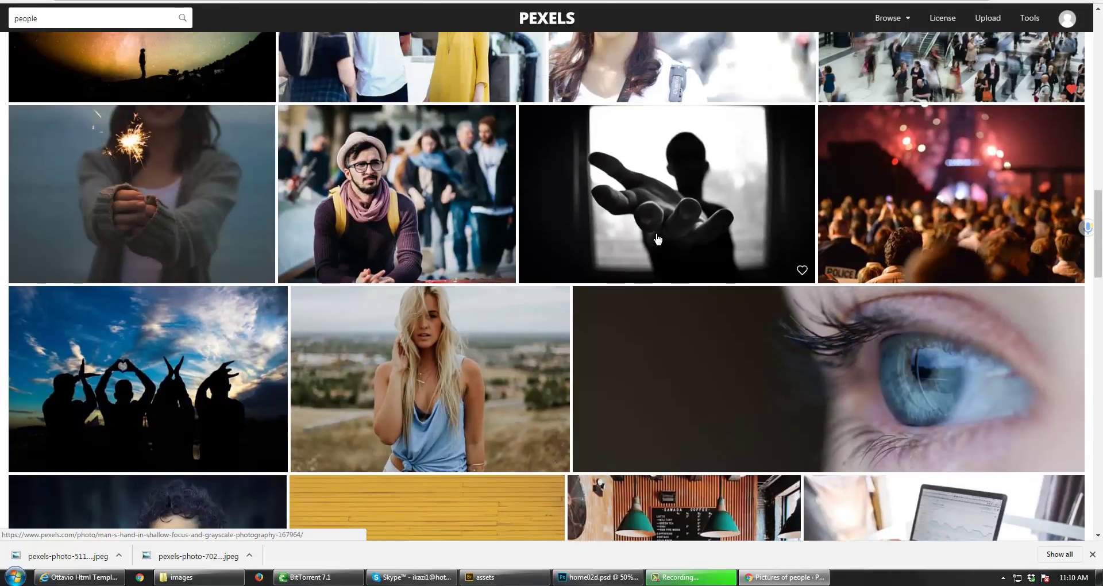
{"action": "scroll", "coordinate": [640, 308], "scroll_direction": "down", "scroll_amount": 9}
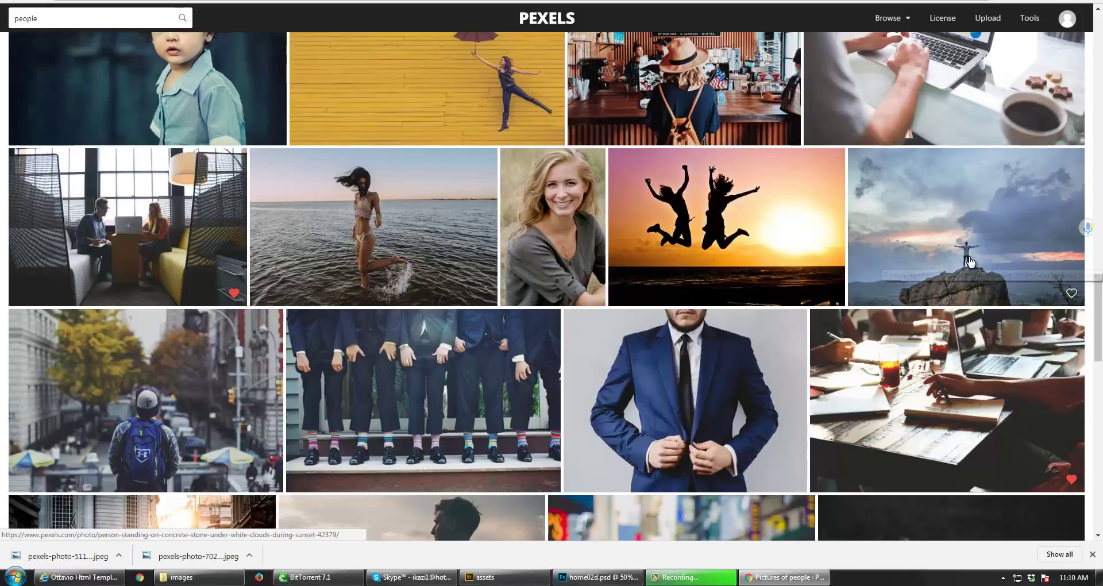
{"action": "scroll", "coordinate": [803, 381], "scroll_direction": "down", "scroll_amount": 2}
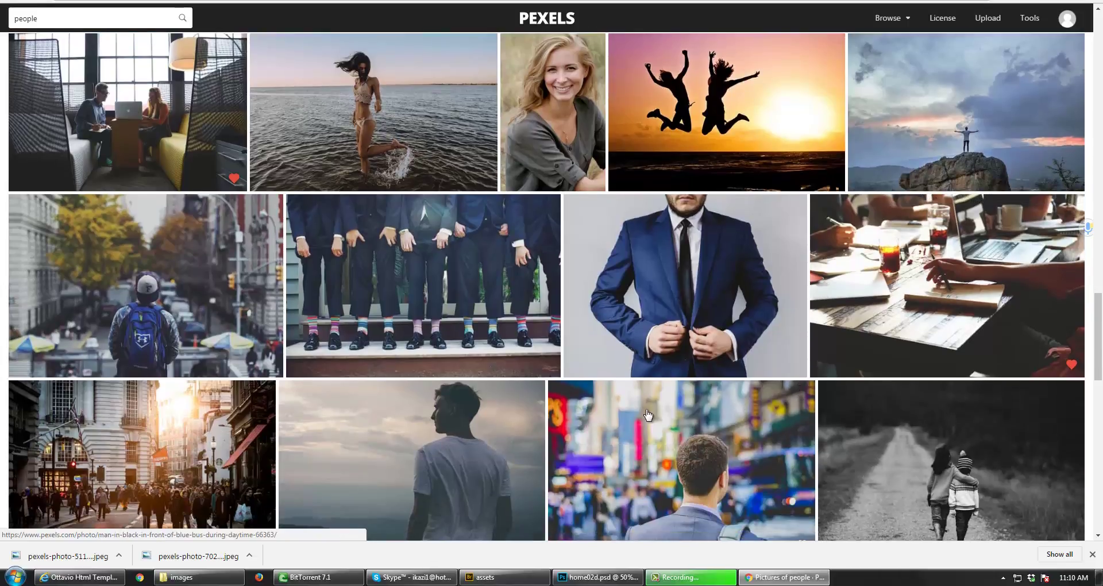
{"action": "scroll", "coordinate": [644, 415], "scroll_direction": "down", "scroll_amount": 2}
{"action": "scroll", "coordinate": [644, 415], "scroll_direction": "down", "scroll_amount": 2}
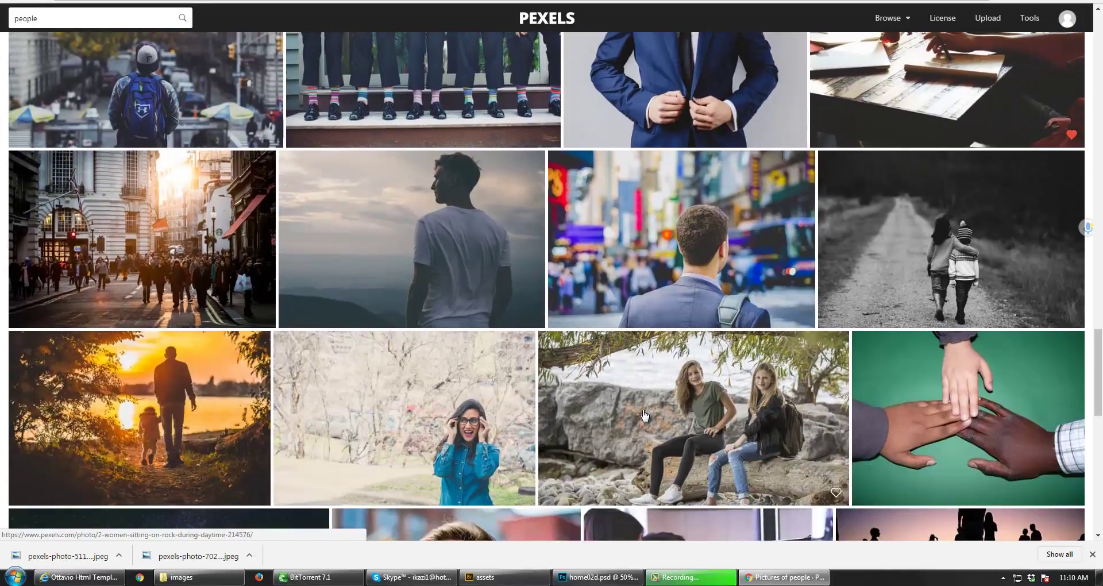
{"action": "scroll", "coordinate": [644, 415], "scroll_direction": "down", "scroll_amount": 3}
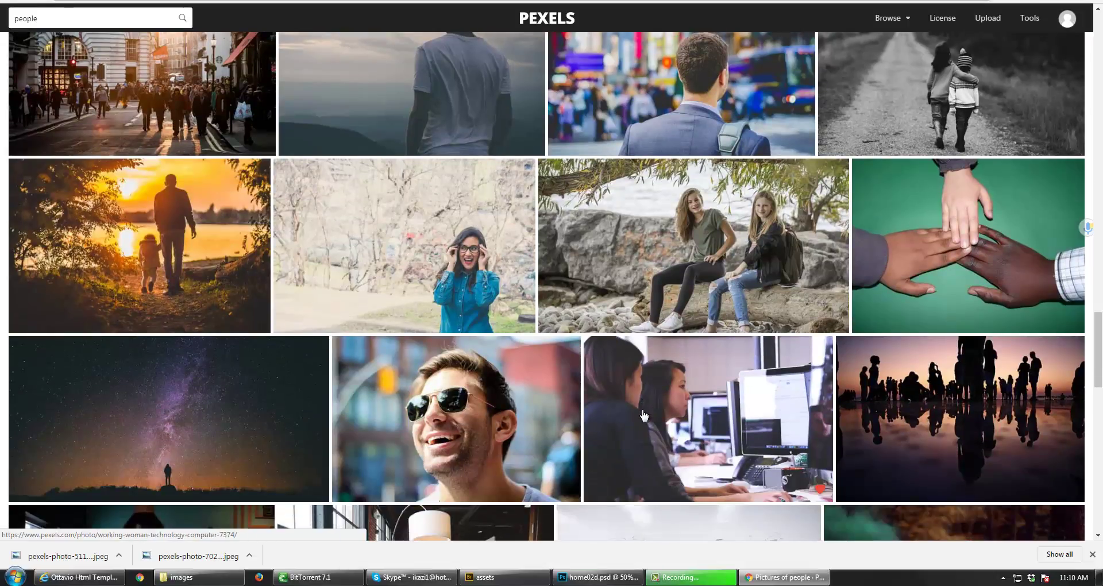
{"action": "scroll", "coordinate": [747, 424], "scroll_direction": "down", "scroll_amount": 1}
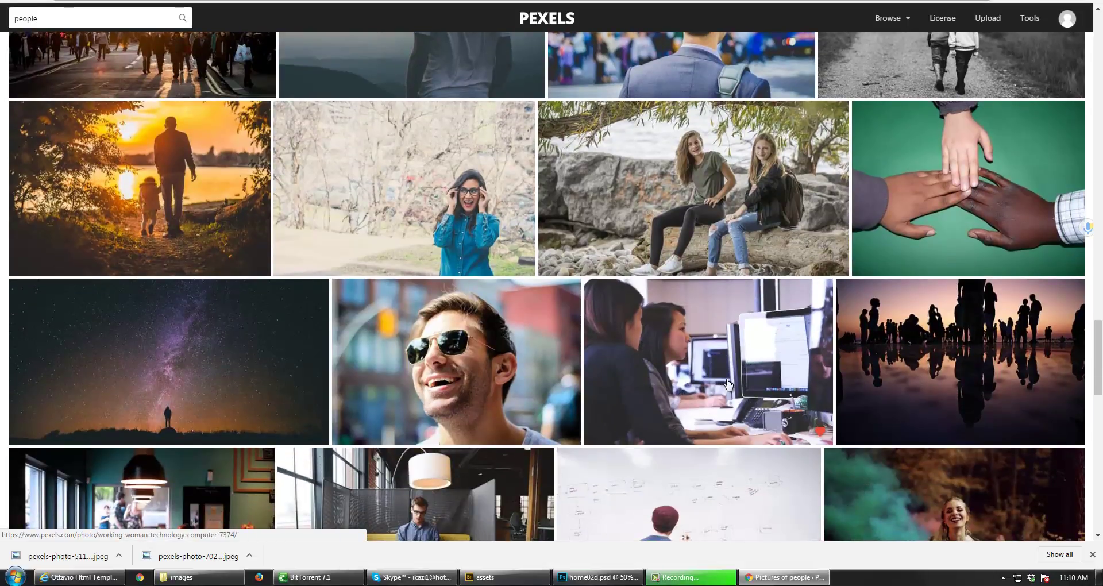
{"action": "scroll", "coordinate": [729, 383], "scroll_direction": "down", "scroll_amount": 2}
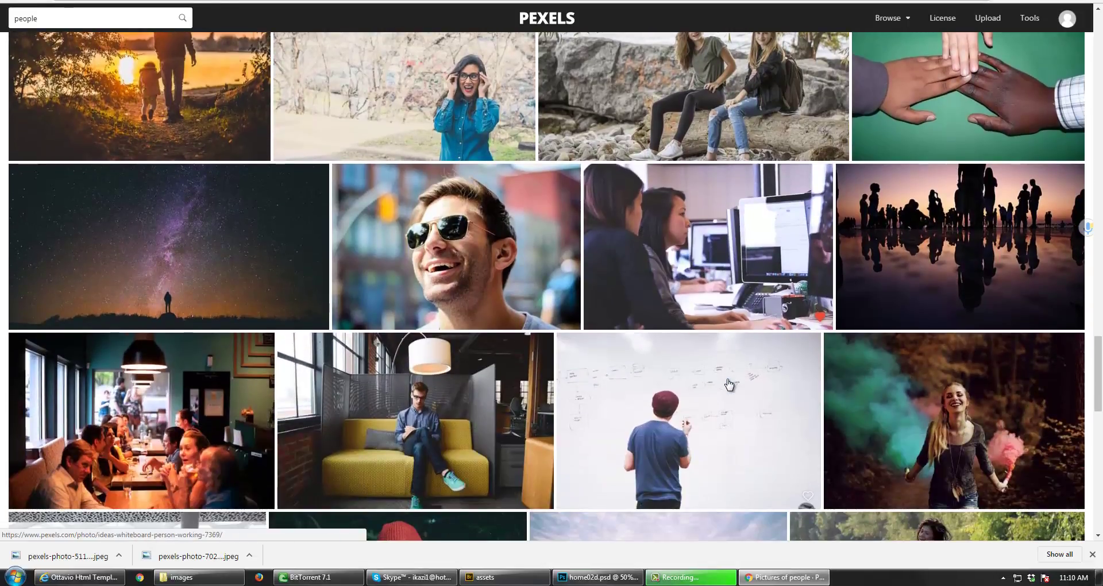
{"action": "scroll", "coordinate": [797, 352], "scroll_direction": "down", "scroll_amount": 2}
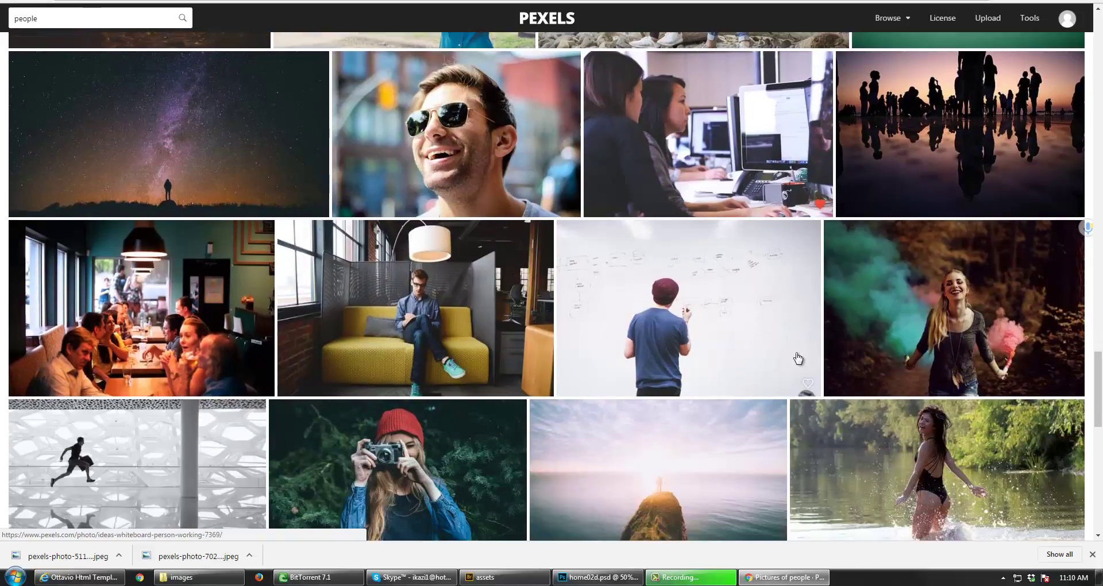
{"action": "scroll", "coordinate": [694, 376], "scroll_direction": "down", "scroll_amount": 3}
{"action": "scroll", "coordinate": [693, 377], "scroll_direction": "down", "scroll_amount": 2}
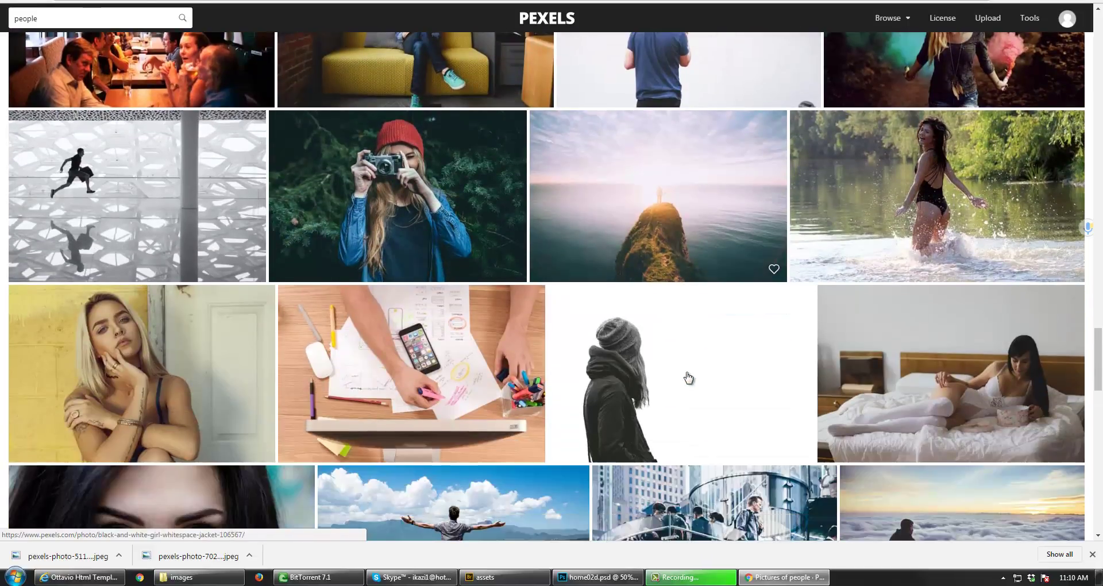
{"action": "scroll", "coordinate": [687, 376], "scroll_direction": "down", "scroll_amount": 2}
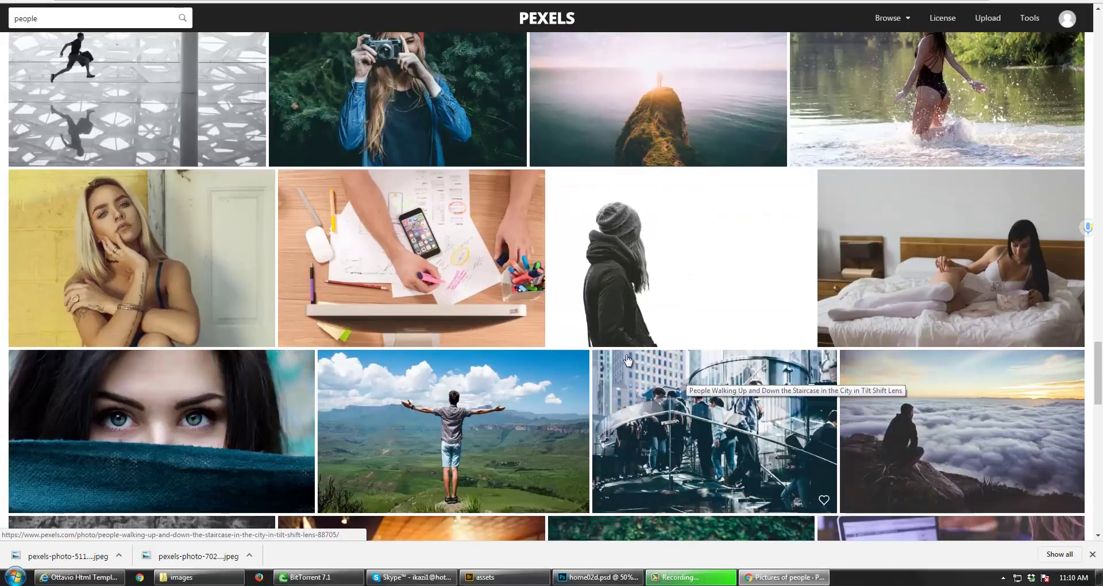
{"action": "scroll", "coordinate": [868, 352], "scroll_direction": "up", "scroll_amount": 10}
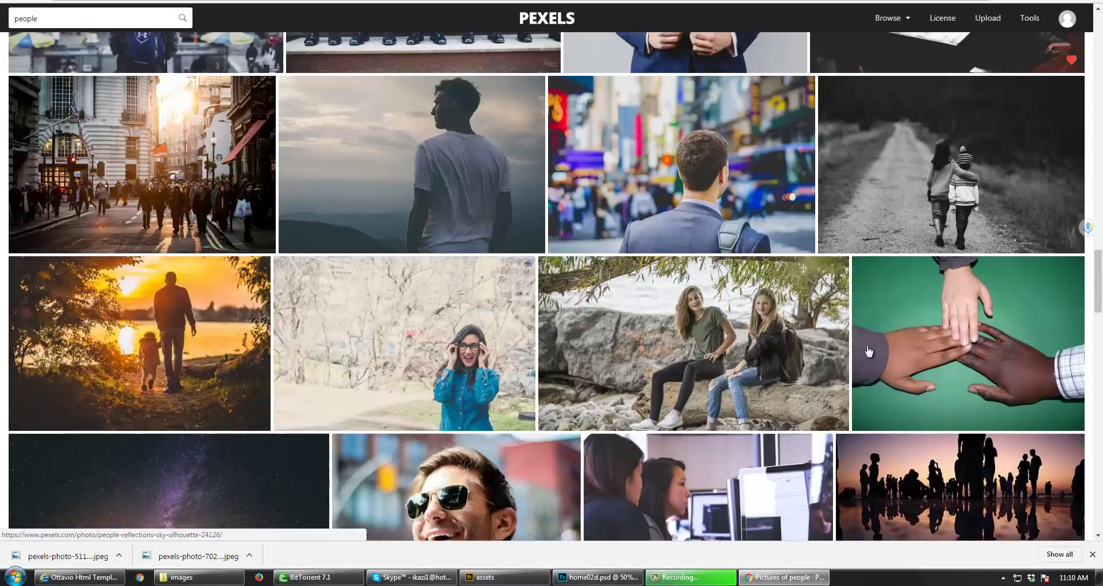
{"action": "scroll", "coordinate": [868, 352], "scroll_direction": "up", "scroll_amount": 3}
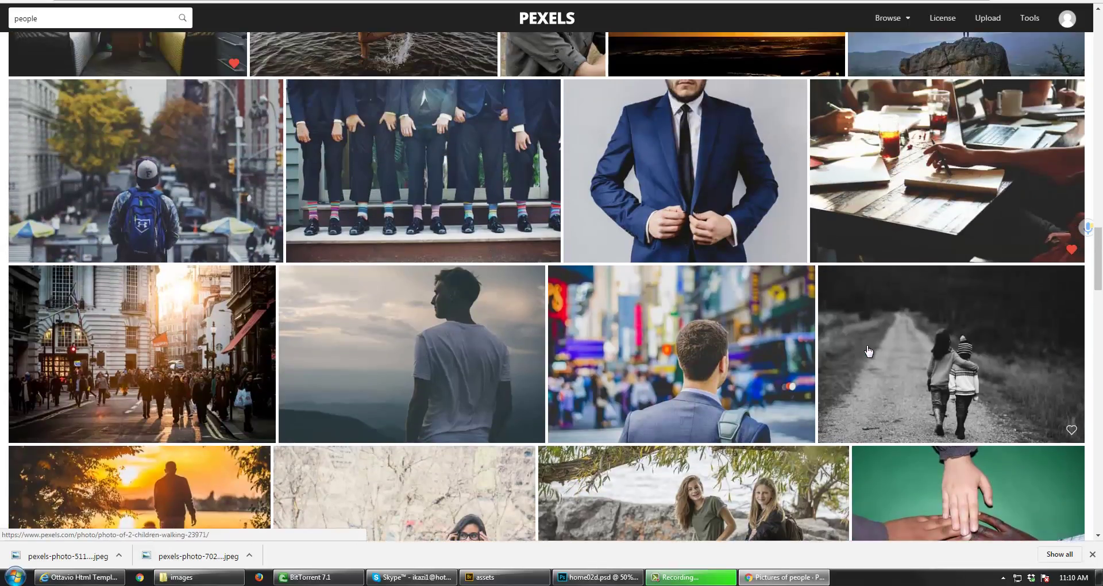
{"action": "scroll", "coordinate": [868, 351], "scroll_direction": "up", "scroll_amount": 4}
{"action": "scroll", "coordinate": [868, 351], "scroll_direction": "up", "scroll_amount": 5}
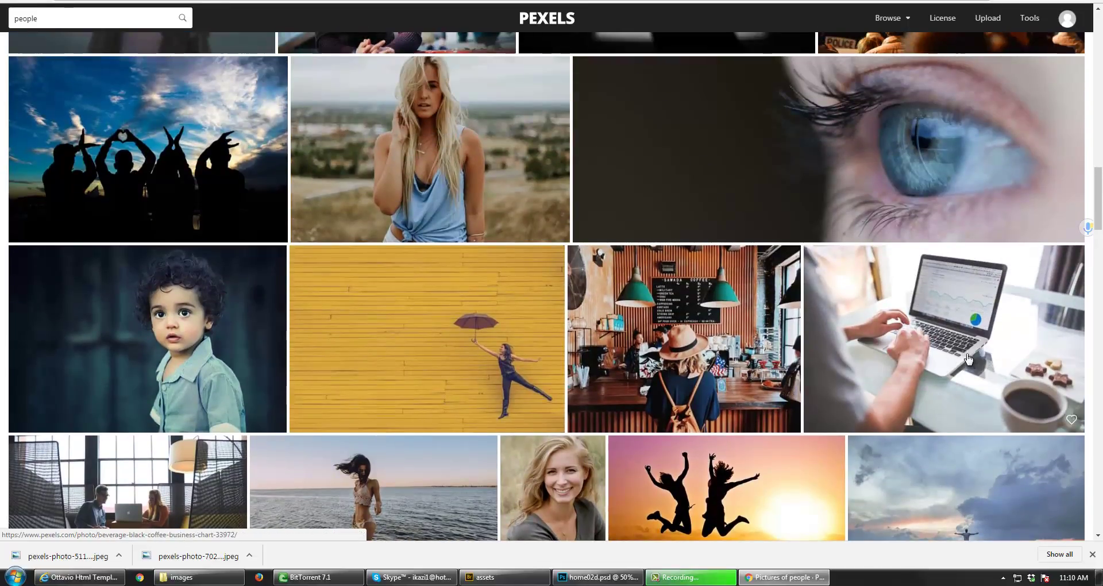
- Download the photo of hands typing on a laptop beside a coffee cup at original size (5472 x 3648) as pexels-photo.jpg
{"action": "left_click", "coordinate": [966, 357]}
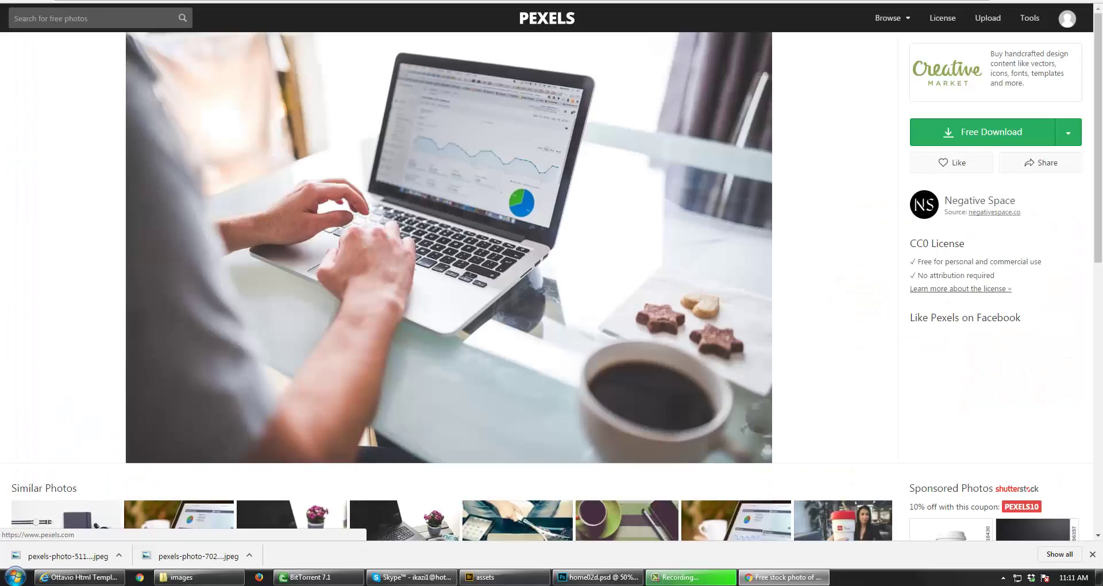
{"action": "left_click", "coordinate": [1068, 133]}
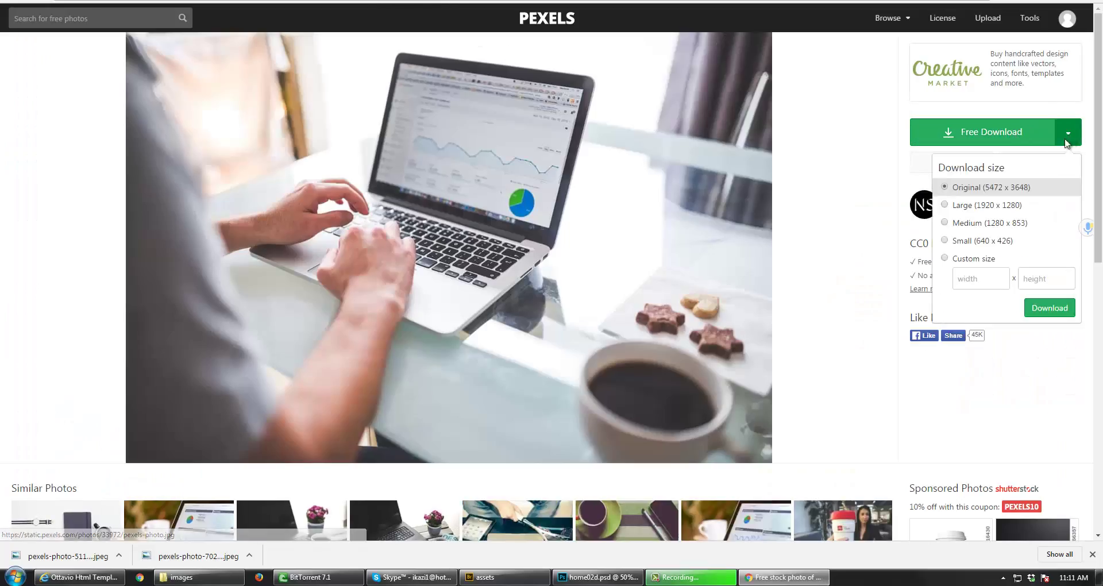
{"action": "left_click", "coordinate": [1031, 309]}
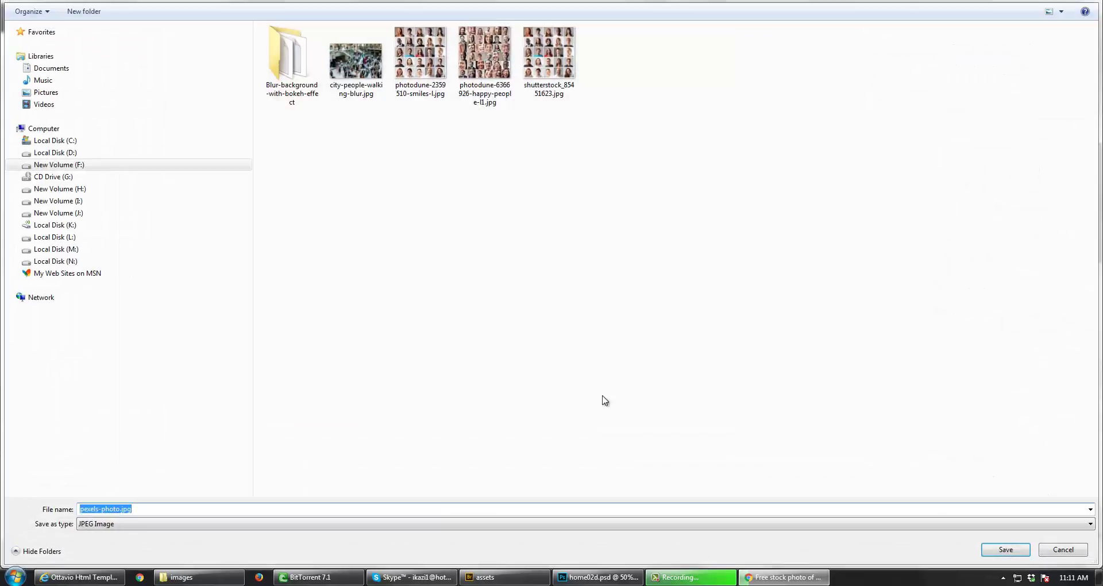
{"action": "left_click", "coordinate": [1009, 550]}
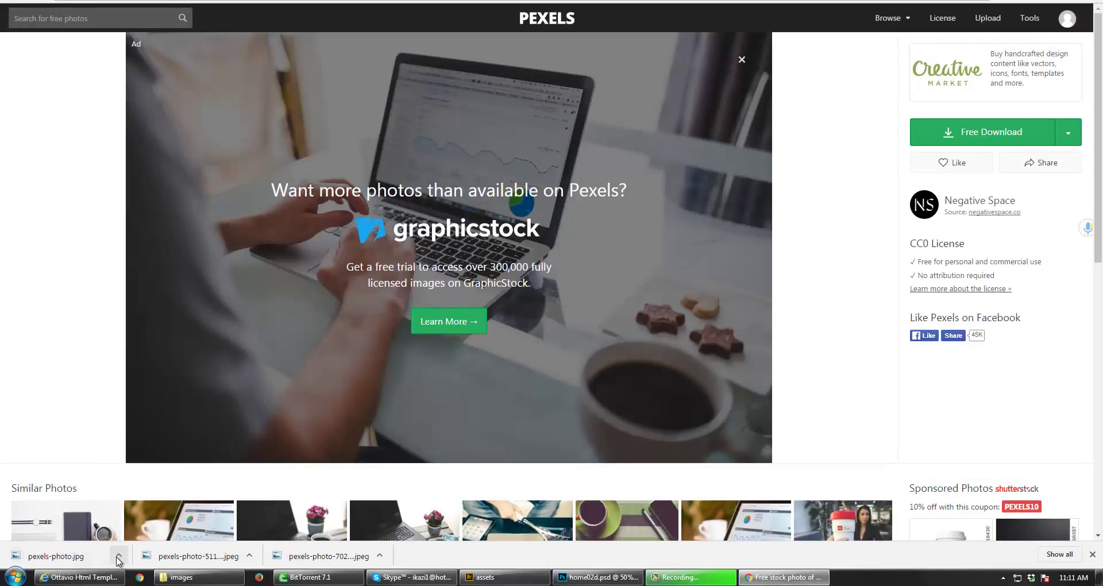
- Show pexels-photo.jpg in its folder, open it in Photoshop, and copy the whole image before closing it
{"action": "left_click", "coordinate": [119, 557]}
{"action": "left_click", "coordinate": [139, 517]}
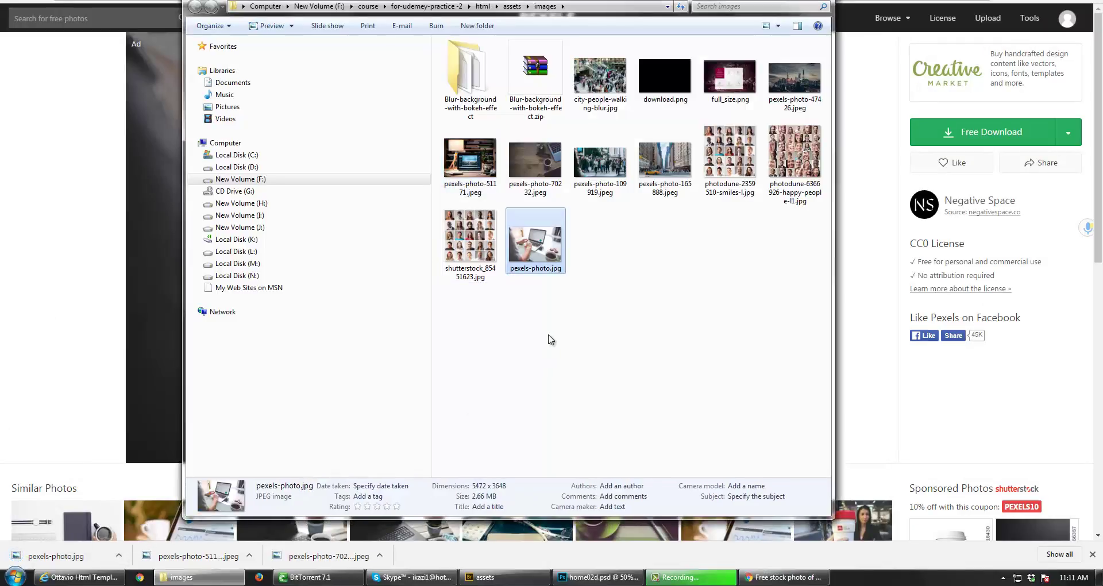
{"action": "left_click_drag", "start_coordinate": [535, 244], "coordinate": [507, 220]}
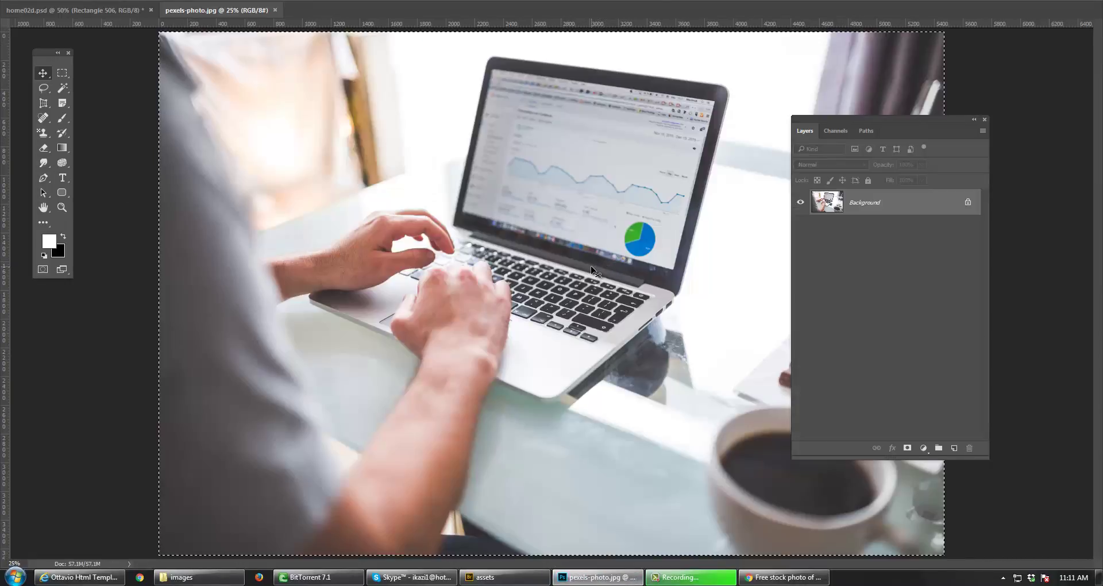
{"action": "key", "text": "ctrl+w"}
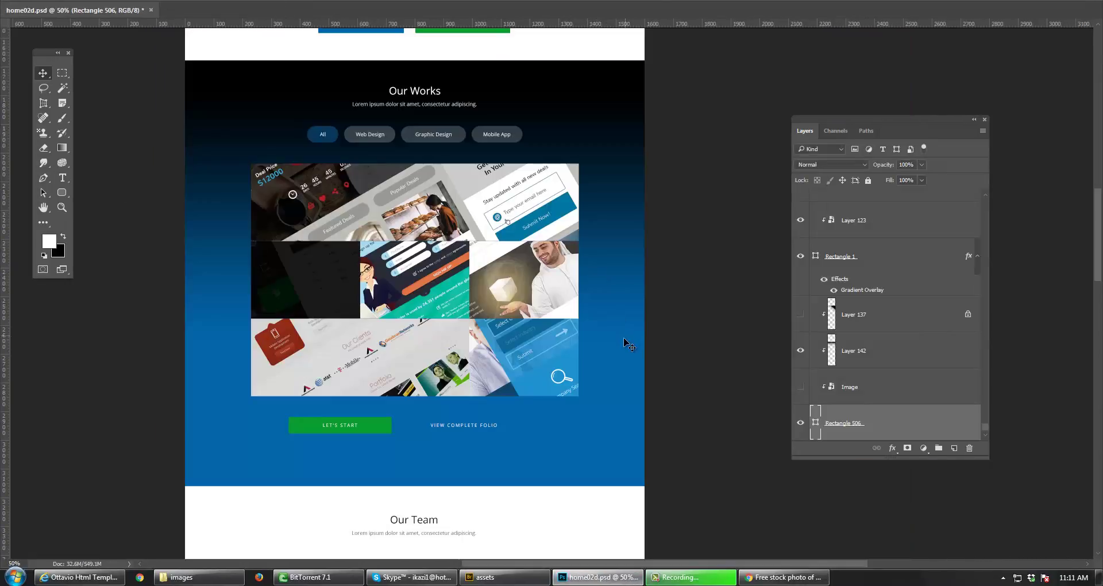
- Paste the copied photo clipped directly above Rectangle 506 in home02d.psd and convert it to a smart object
{"action": "scroll", "coordinate": [902, 408], "scroll_direction": "down", "scroll_amount": 1}
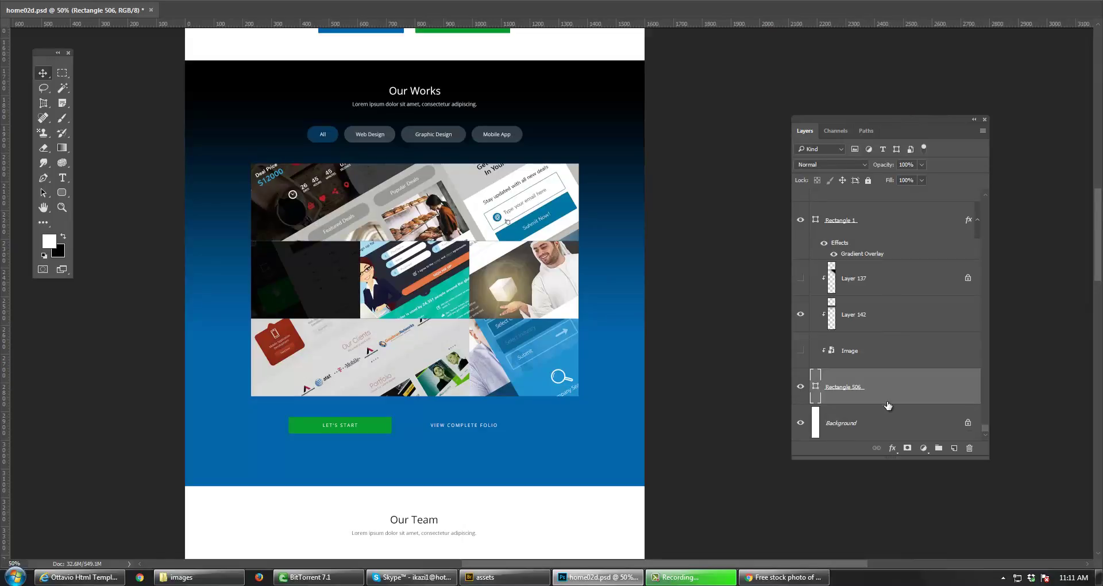
{"action": "key", "text": "ctrl+v"}
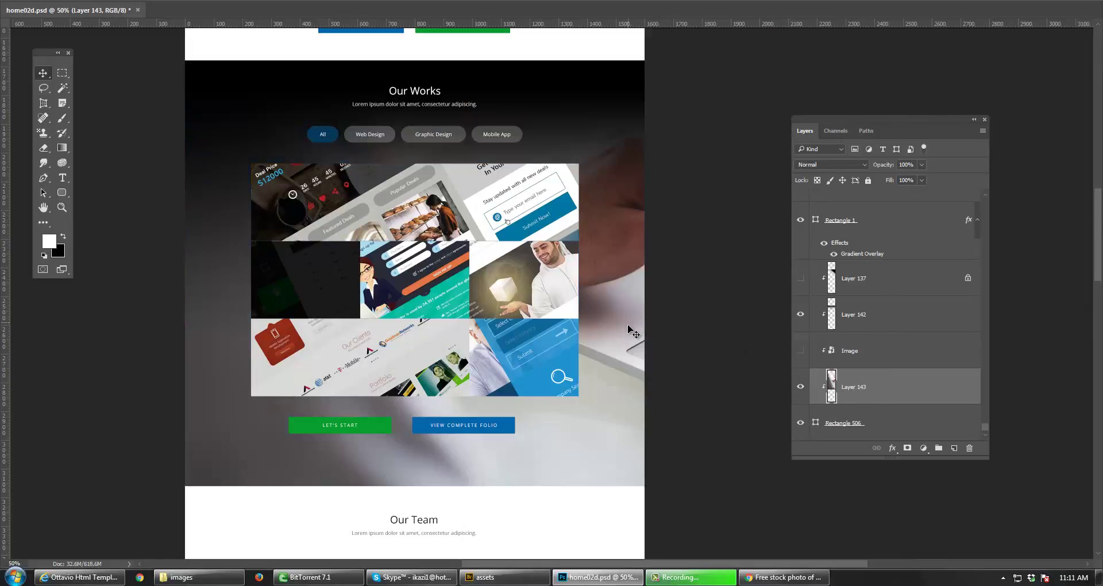
{"action": "right_click", "coordinate": [877, 385]}
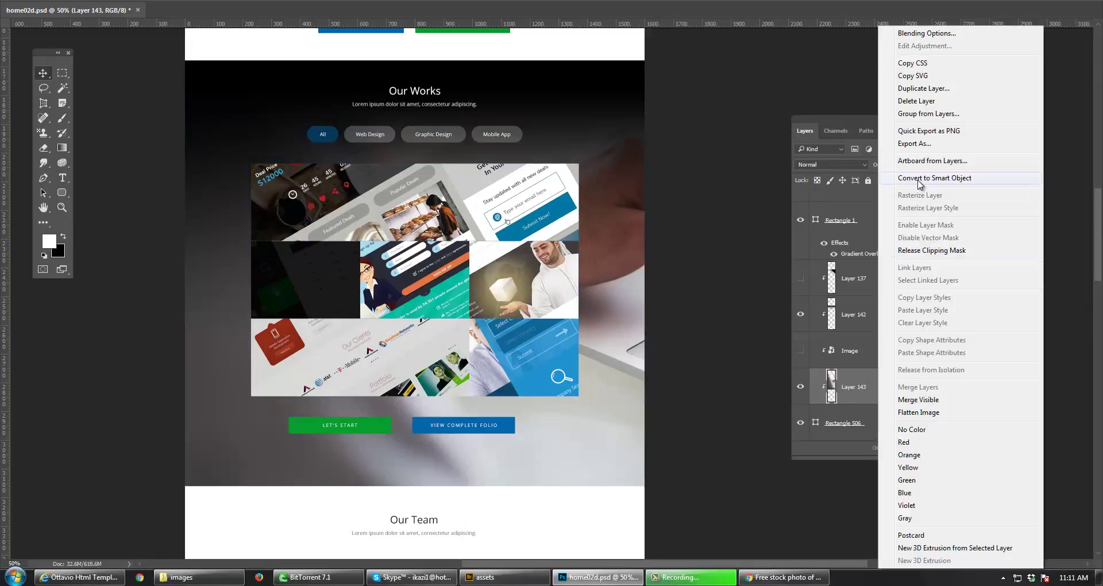
{"action": "left_click", "coordinate": [896, 180]}
- Scale the pasted photo down proportionally and position it so that it covers the Our Works section behind the portfolio grid
{"action": "key", "text": "ctrl+t"}
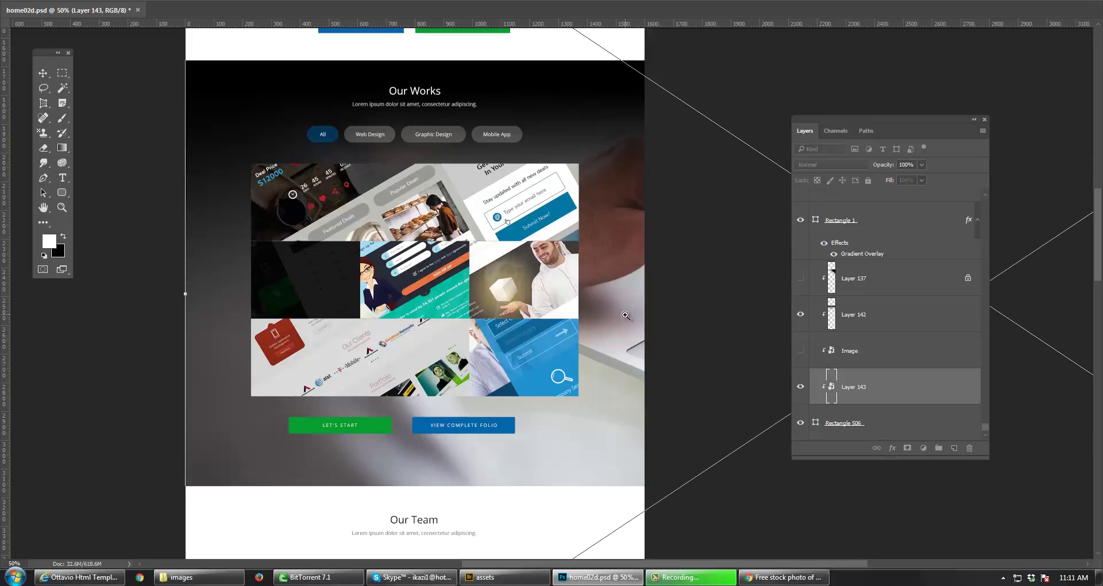
{"action": "scroll", "coordinate": [626, 315], "scroll_direction": "down", "scroll_amount": 1}
{"action": "left_click_drag", "start_coordinate": [636, 367], "coordinate": [359, 367]}
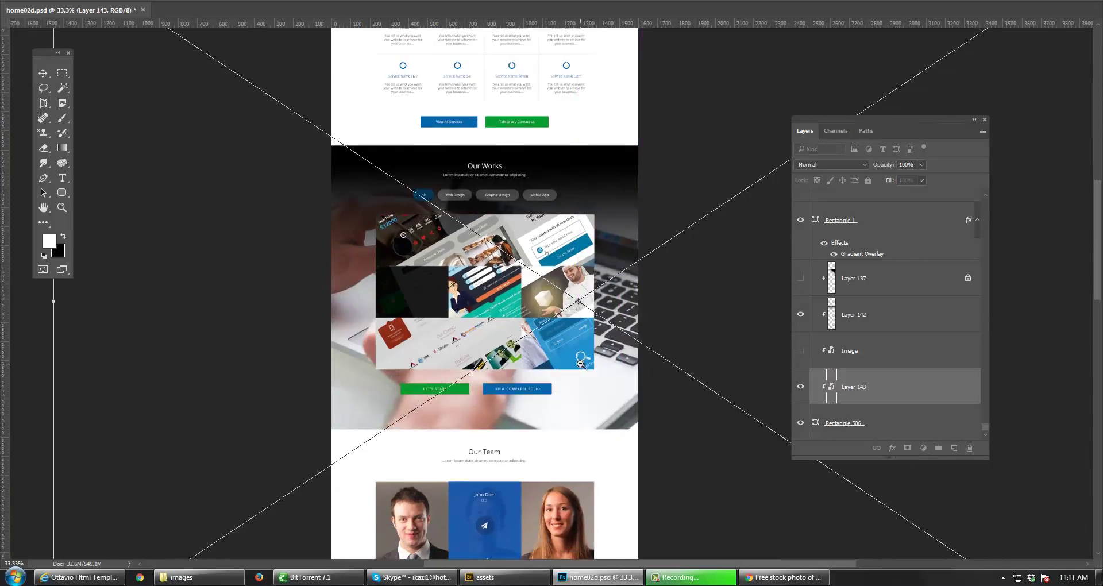
{"action": "scroll", "coordinate": [580, 359], "scroll_direction": "down", "scroll_amount": 1}
{"action": "left_click_drag", "start_coordinate": [970, 55], "coordinate": [793, 167]}
{"action": "left_click_drag", "start_coordinate": [722, 283], "coordinate": [684, 316]}
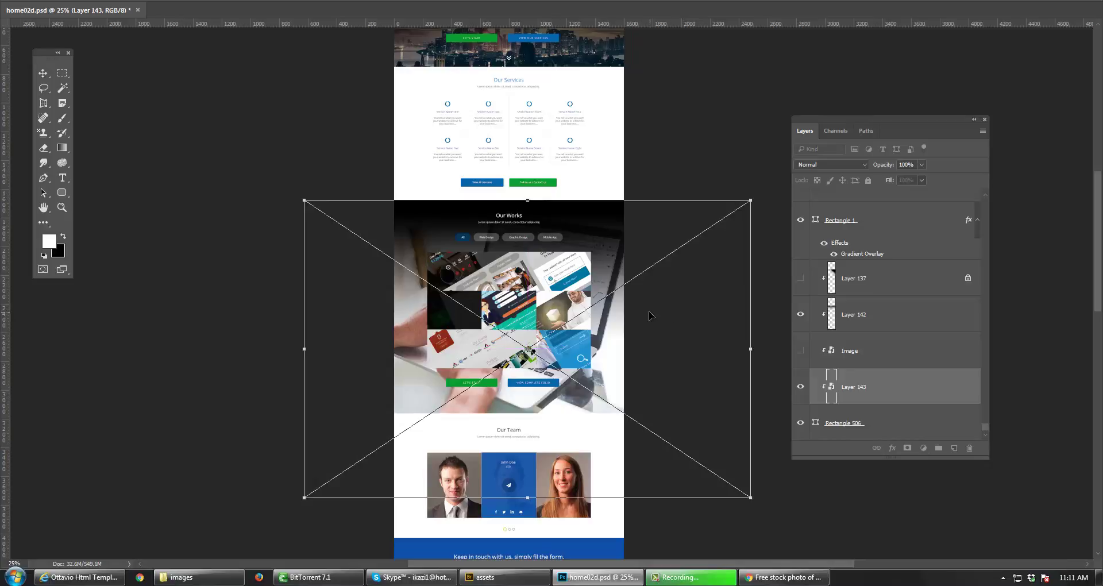
{"action": "key", "text": "Return"}
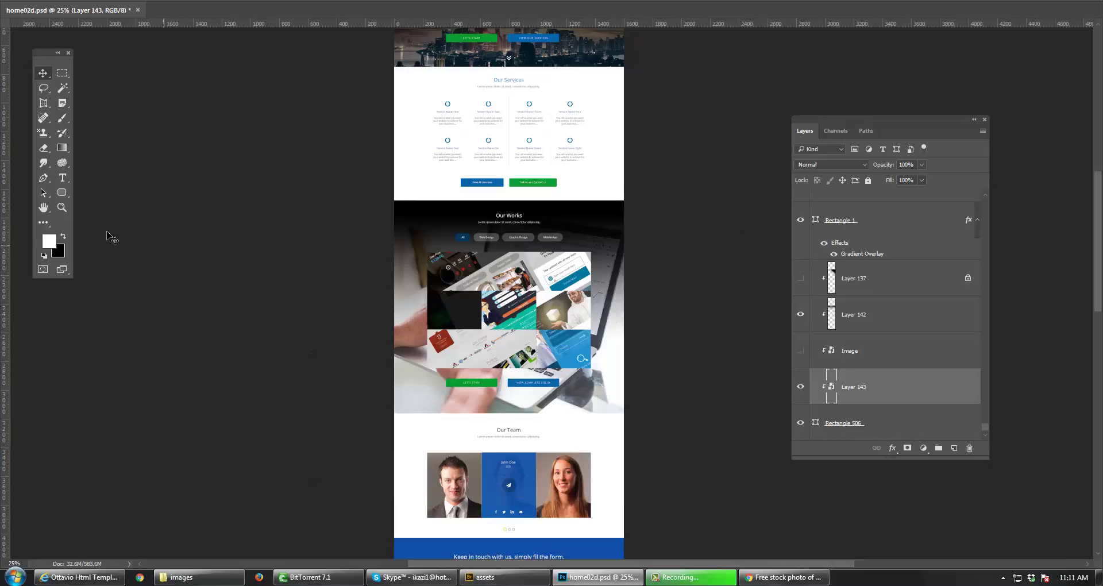
- Inspect the resized photo behind the Our Works portfolio grid at close range
{"action": "double_click", "coordinate": [62, 211]}
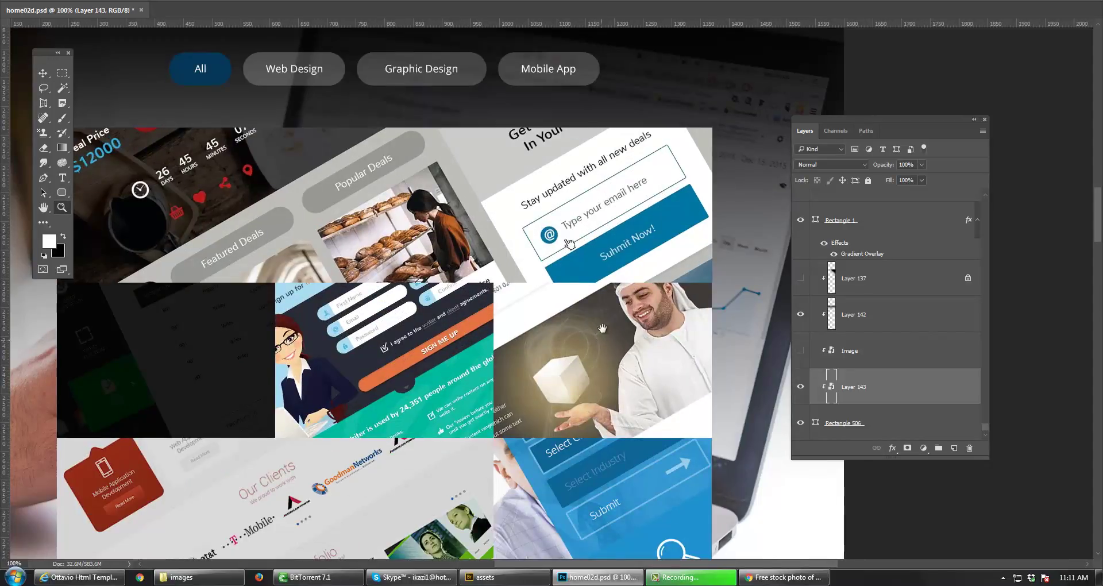
{"action": "left_click_drag", "start_coordinate": [601, 332], "coordinate": [626, 244]}
{"action": "left_click", "coordinate": [492, 348], "text": "alt"}
{"action": "key", "text": "v"}
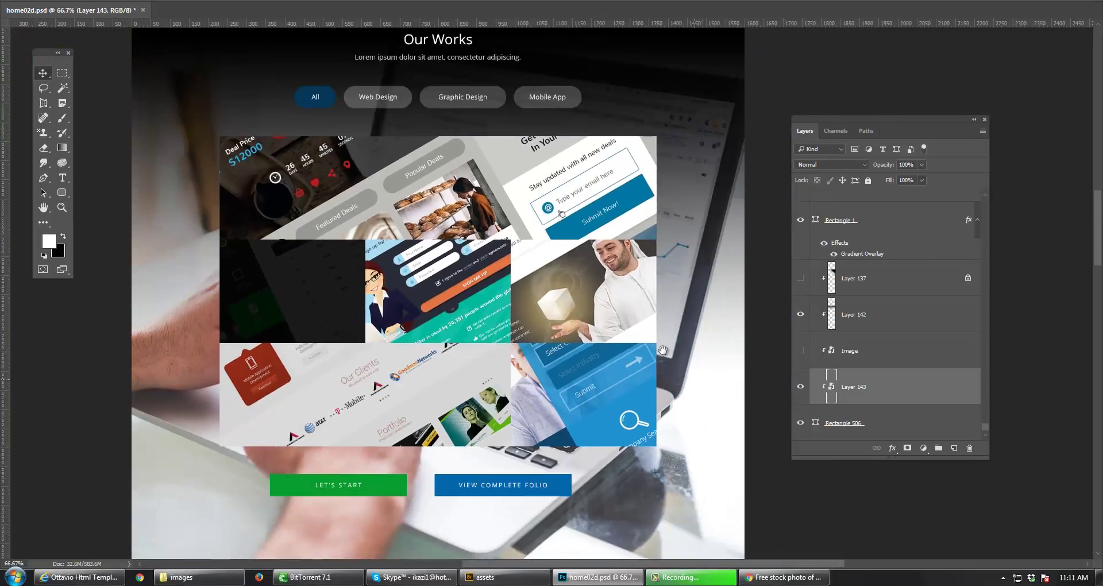
- Add a black Color Overlay at 73% opacity to the laptop photo layer (Layer 143) in home02d.psd
{"action": "left_click_drag", "start_coordinate": [562, 380], "coordinate": [562, 316]}
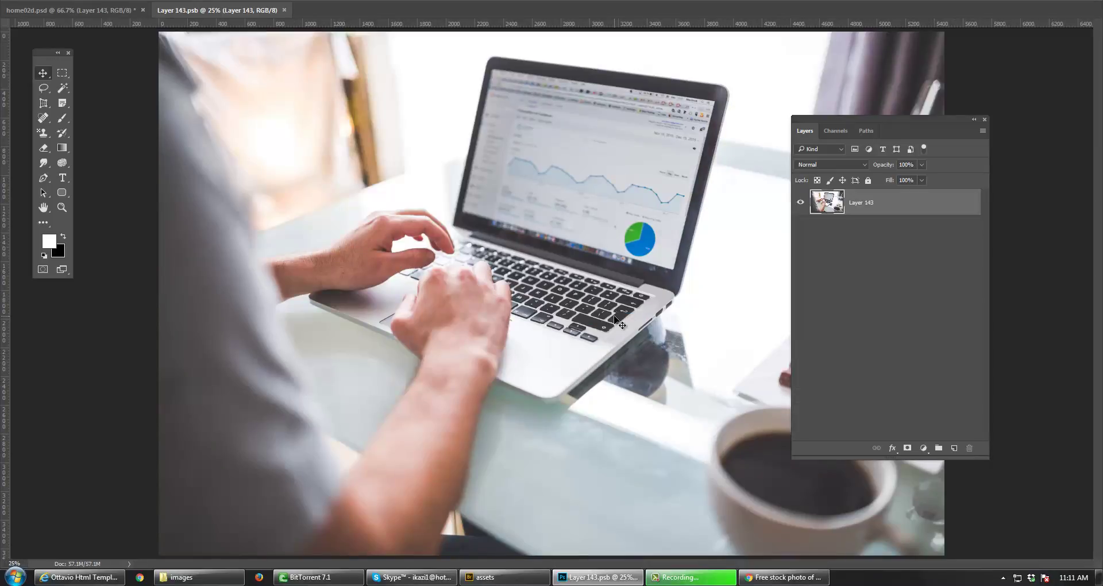
{"action": "key", "text": "ctrl+w"}
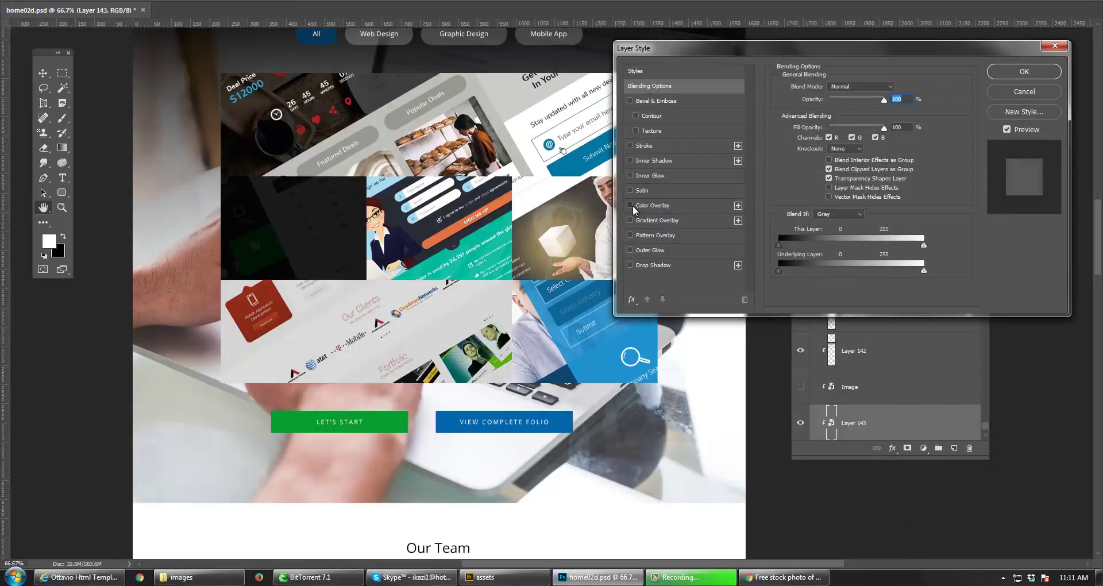
{"action": "left_click", "coordinate": [630, 205]}
{"action": "left_click", "coordinate": [653, 206]}
{"action": "left_click", "coordinate": [860, 104]}
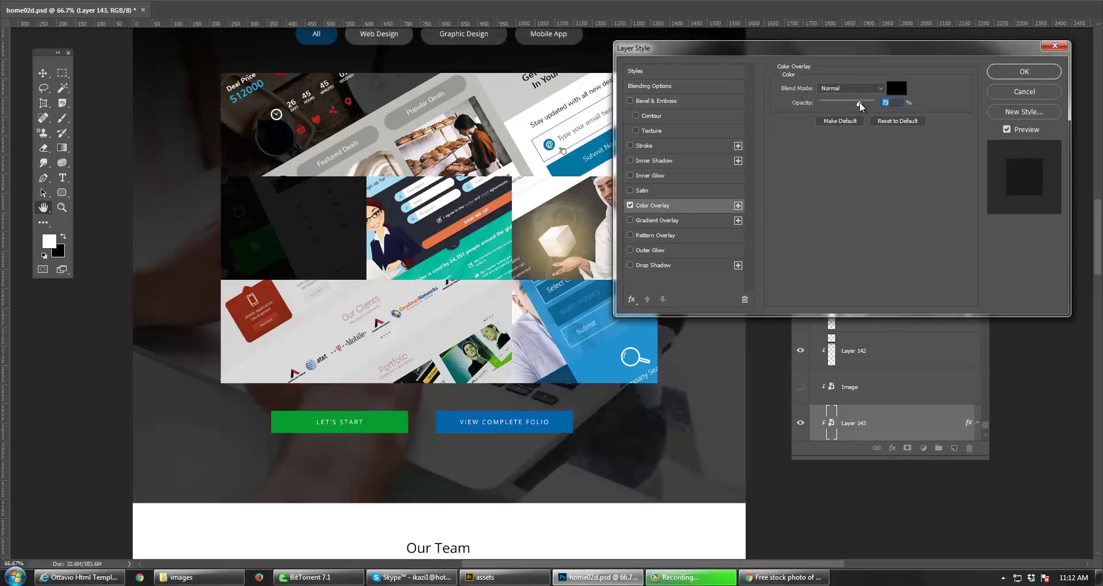
{"action": "left_click", "coordinate": [1016, 72]}
- Examine how the darkened photo looks behind the heading, portfolio grid and buttons of the Our Works section
{"action": "left_click_drag", "start_coordinate": [689, 163], "coordinate": [715, 230]}
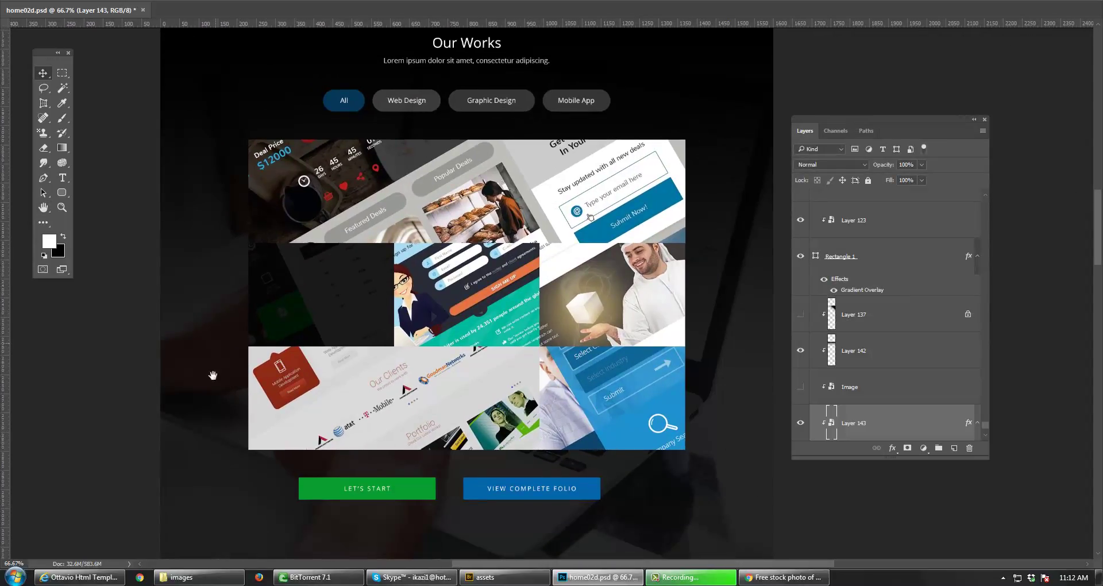
{"action": "left_click_drag", "start_coordinate": [428, 379], "coordinate": [434, 421]}
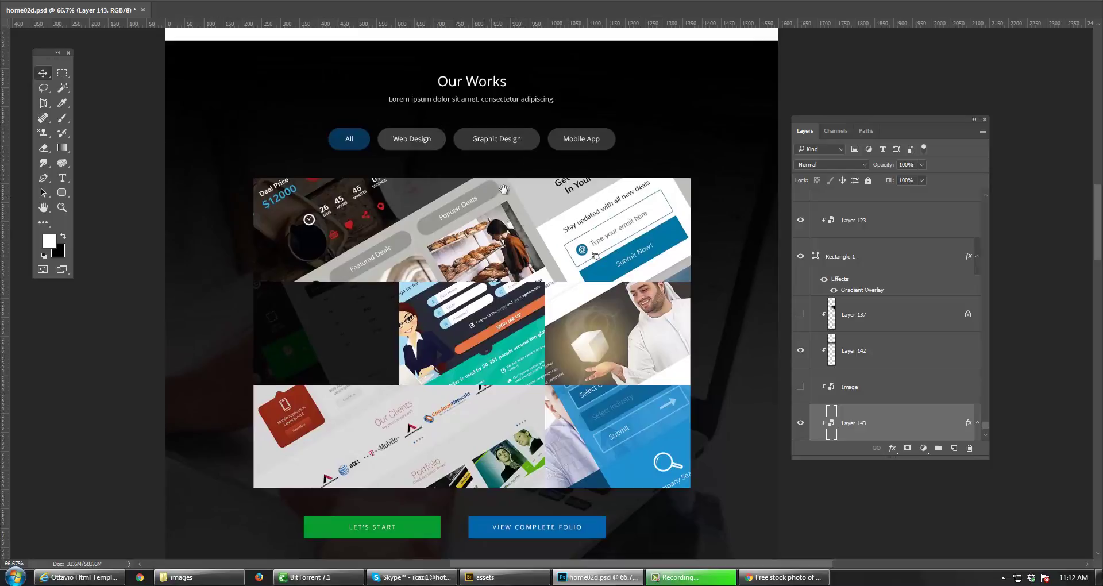
{"action": "left_click_drag", "start_coordinate": [535, 188], "coordinate": [509, 428]}
{"action": "left_click_drag", "start_coordinate": [532, 244], "coordinate": [554, 487]}
{"action": "mouse_move", "coordinate": [540, 316]}
{"action": "left_mouse_down"}
{"action": "mouse_move", "coordinate": [541, 402]}
{"action": "mouse_move", "coordinate": [568, 194]}
{"action": "left_mouse_up"}
{"action": "left_click_drag", "start_coordinate": [557, 491], "coordinate": [560, 322]}
{"action": "left_click_drag", "start_coordinate": [565, 418], "coordinate": [574, 274]}
{"action": "left_click_drag", "start_coordinate": [664, 451], "coordinate": [651, 324]}
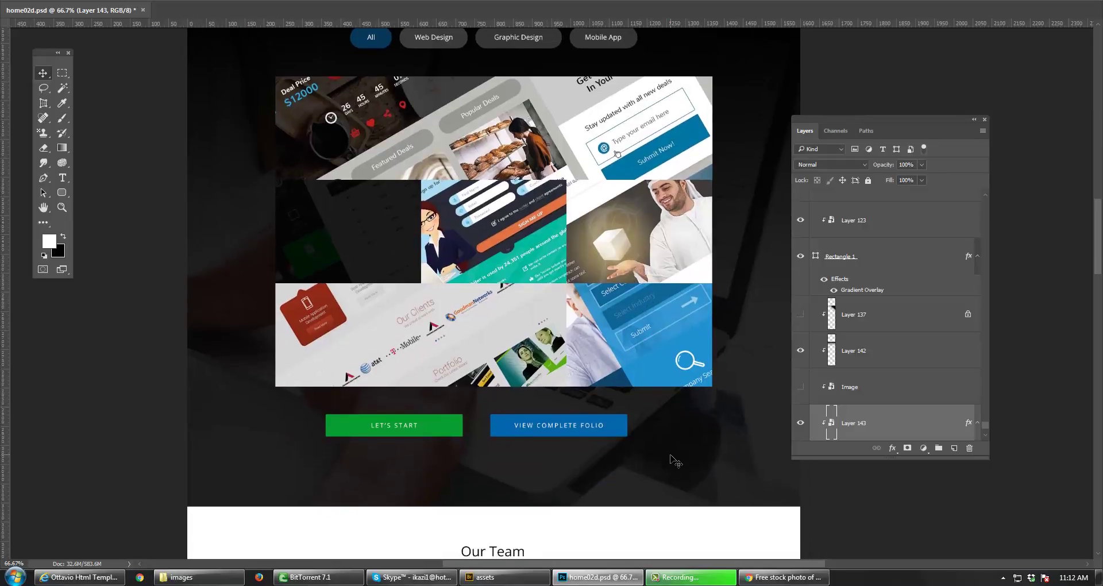
- Scale the laptop photo down proportionally to slightly wider than the page and move it up within the Our Works section
{"action": "key", "text": "ctrl+t"}
{"action": "scroll", "coordinate": [671, 457], "scroll_direction": "down", "scroll_amount": 1}
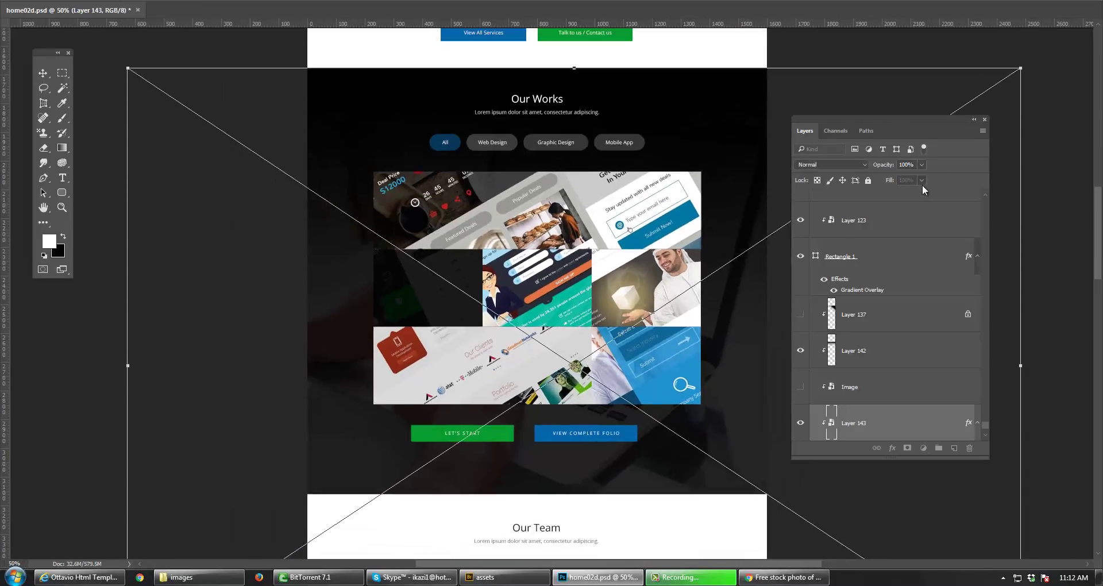
{"action": "left_click_drag", "start_coordinate": [1019, 67], "coordinate": [832, 160]}
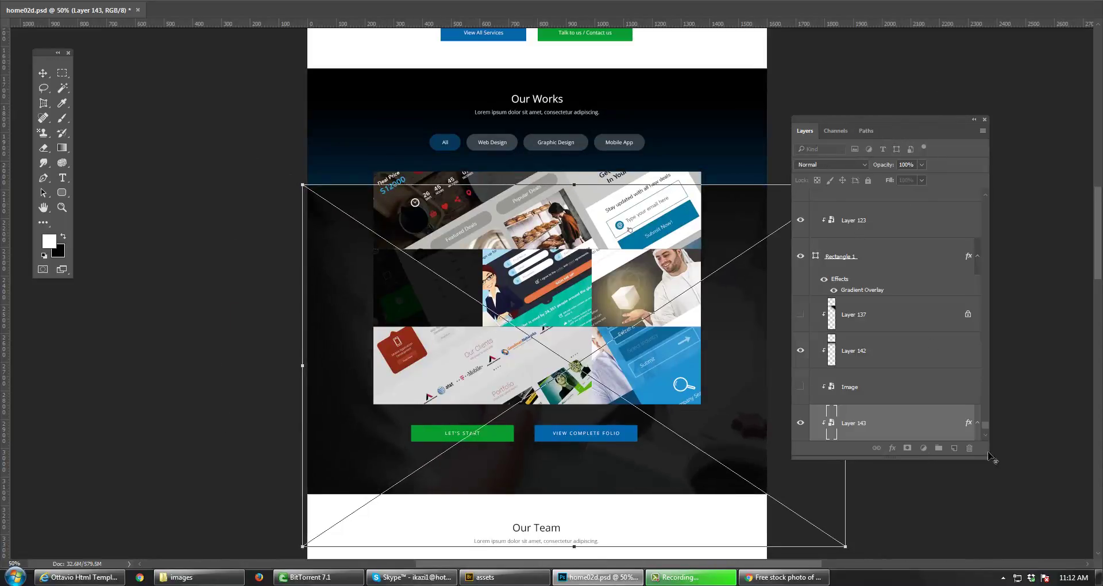
{"action": "left_click_drag", "start_coordinate": [827, 518], "coordinate": [823, 519]}
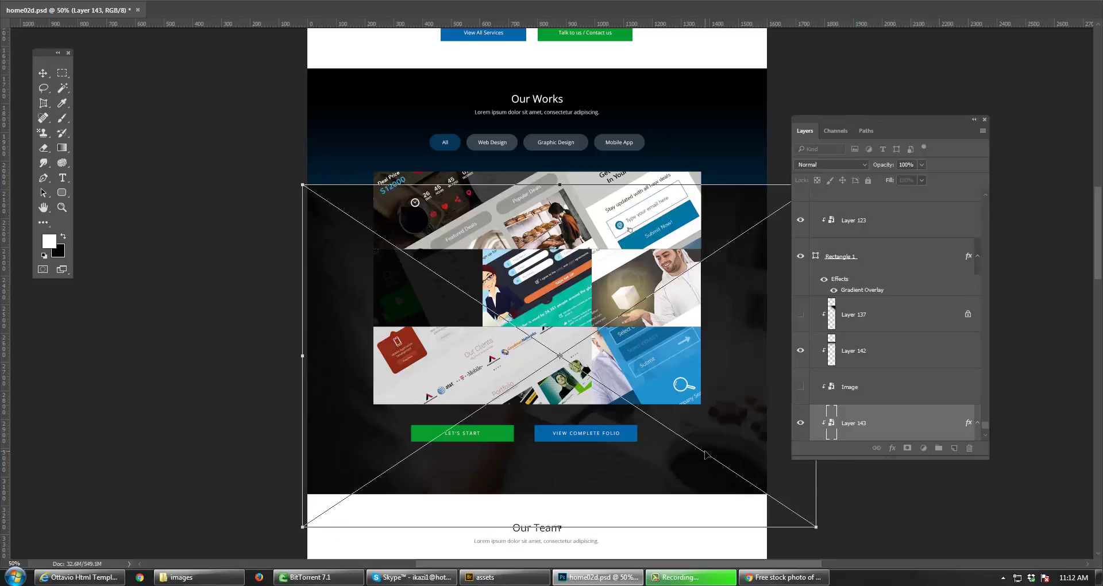
{"action": "key", "text": "Return"}
{"action": "left_click_drag", "start_coordinate": [722, 379], "coordinate": [731, 324]}
- Enlarge the photo proportionally from its center to about 2306 × 1537 px and shift it toward the page's left side
{"action": "key", "text": "ctrl+t"}
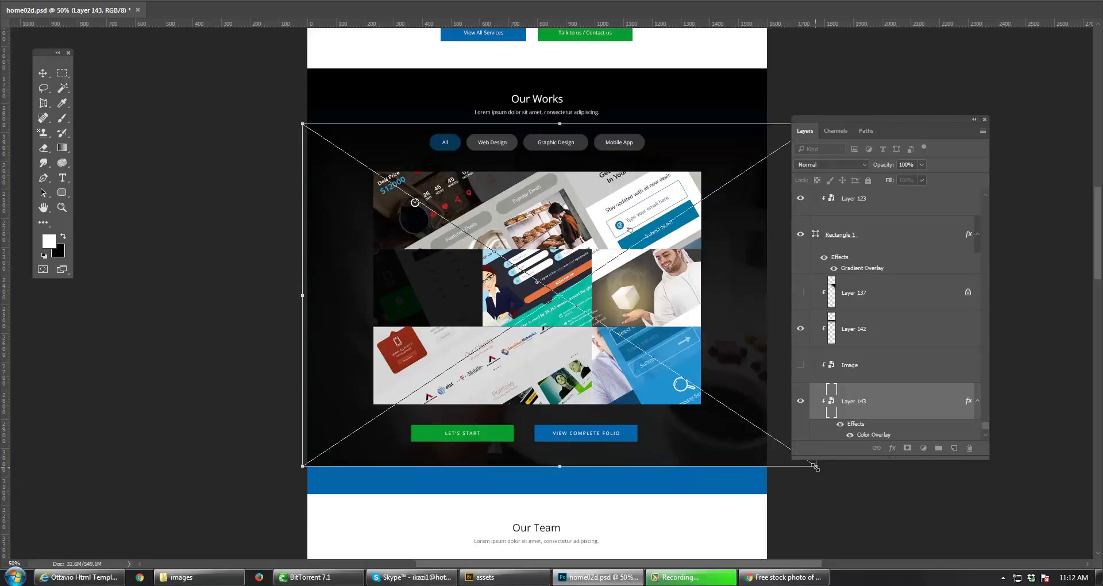
{"action": "left_click_drag", "start_coordinate": [815, 466], "coordinate": [890, 495]}
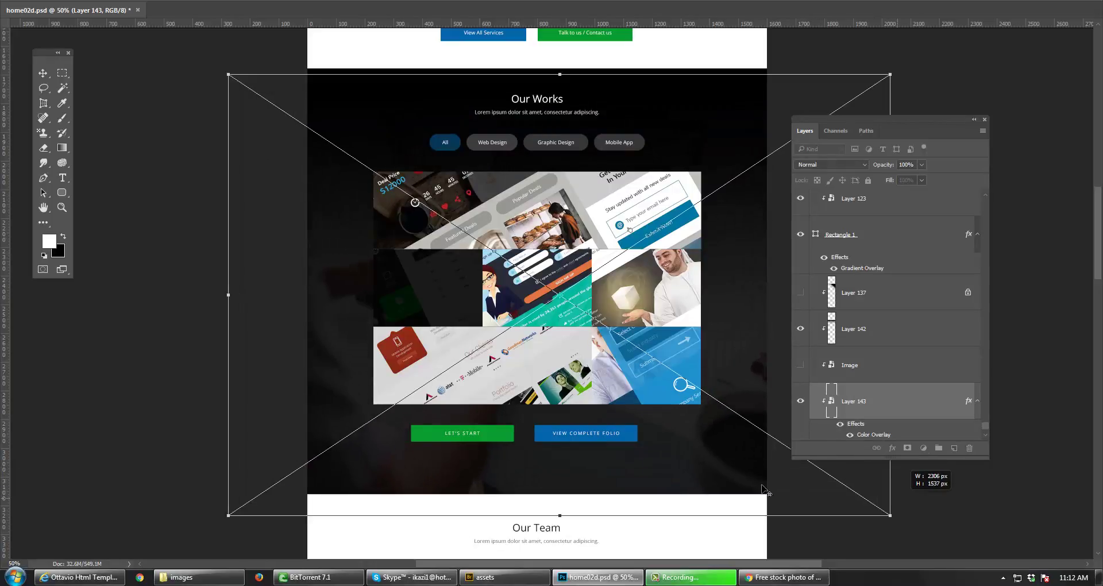
{"action": "key", "text": "Return"}
{"action": "left_click_drag", "start_coordinate": [678, 470], "coordinate": [590, 468]}
- Enlarge the photo proportionally toward its lower-left corner and check the background around the portfolio grid at 100%
{"action": "key", "text": "ctrl+t"}
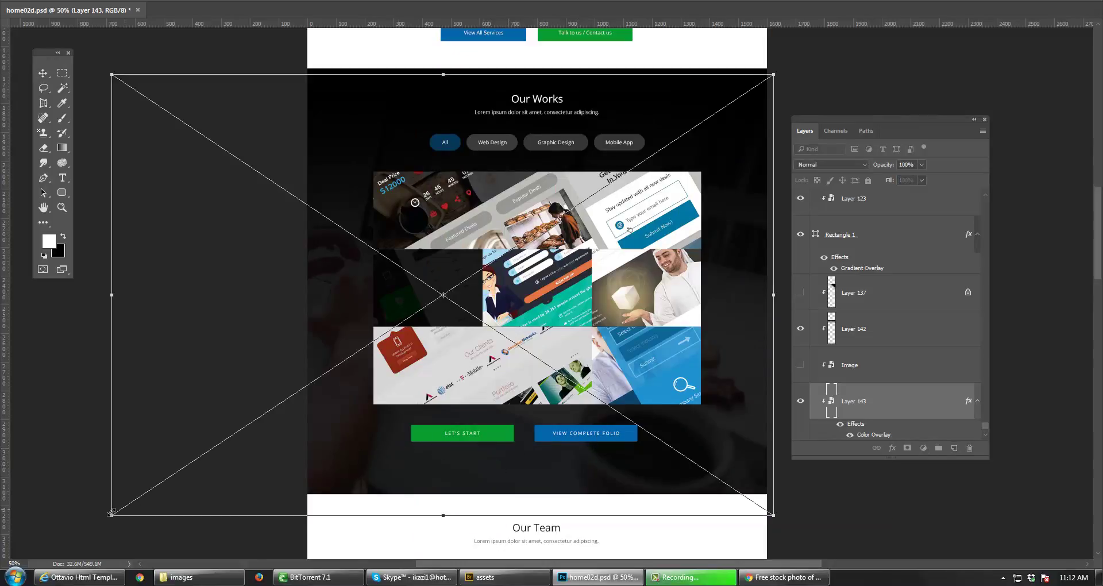
{"action": "left_click_drag", "start_coordinate": [110, 513], "coordinate": [55, 540]}
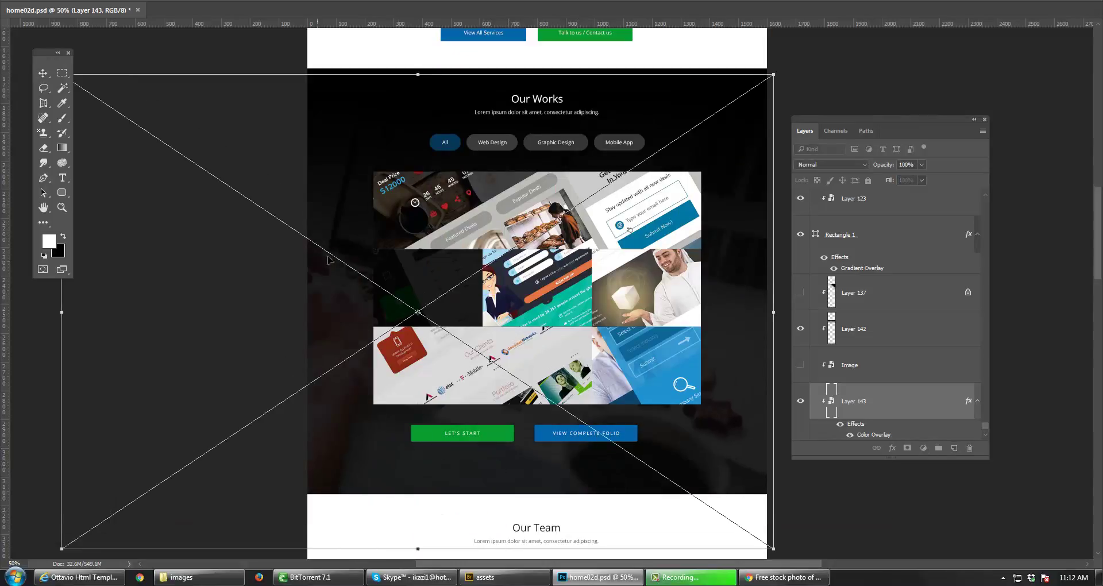
{"action": "key", "text": "Return"}
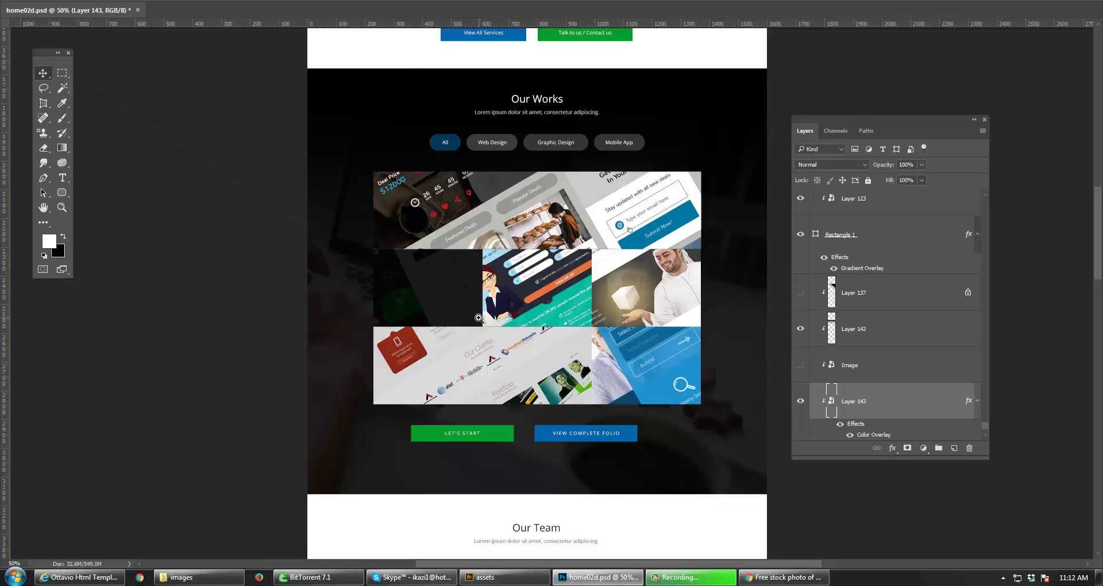
{"action": "left_click", "coordinate": [479, 318]}
{"action": "mouse_move", "coordinate": [564, 322]}
{"action": "left_mouse_down"}
{"action": "mouse_move", "coordinate": [476, 358]}
{"action": "mouse_move", "coordinate": [563, 340]}
{"action": "left_mouse_up"}
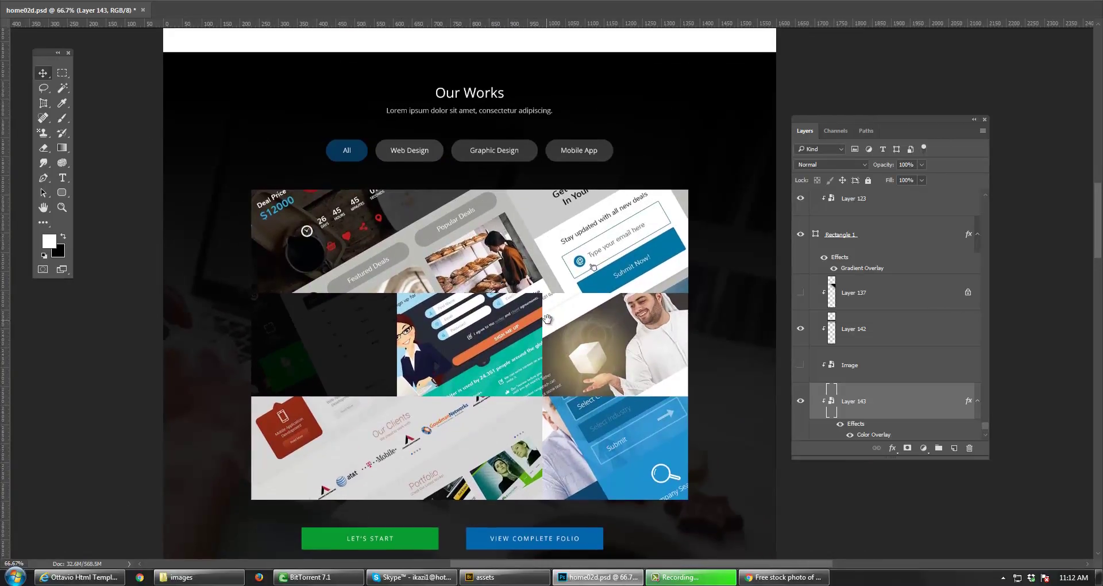
{"action": "left_click_drag", "start_coordinate": [506, 301], "coordinate": [511, 296]}
{"action": "left_click", "coordinate": [510, 295], "text": "ctrl"}
{"action": "left_click_drag", "start_coordinate": [396, 333], "coordinate": [475, 261]}
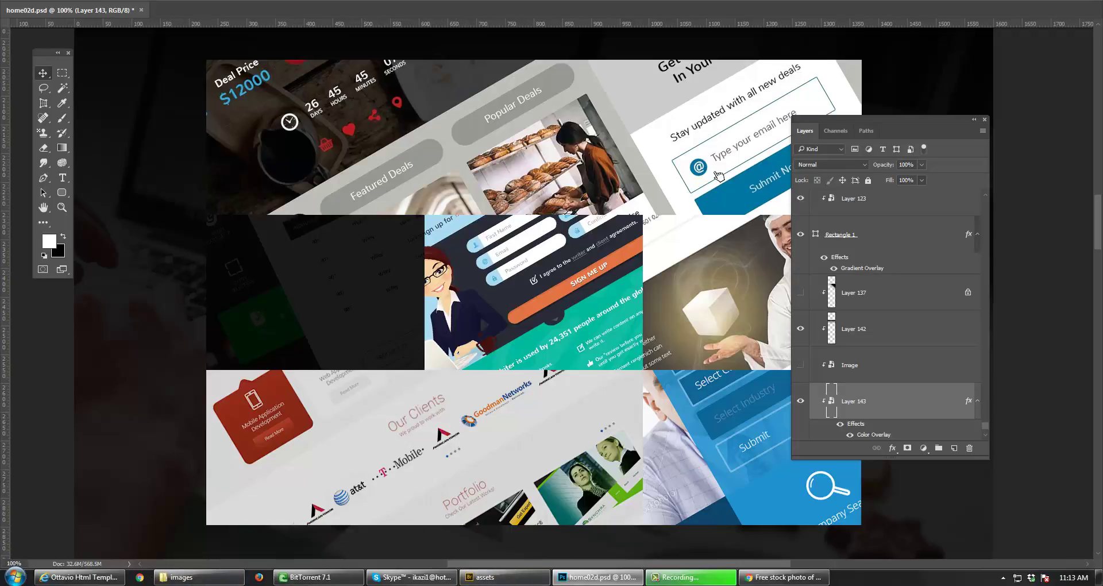
- Start opening another file and browse to the course folder's udemy-2 > psd-to-bootstrap subfolder
{"action": "key", "text": "alt+f"}
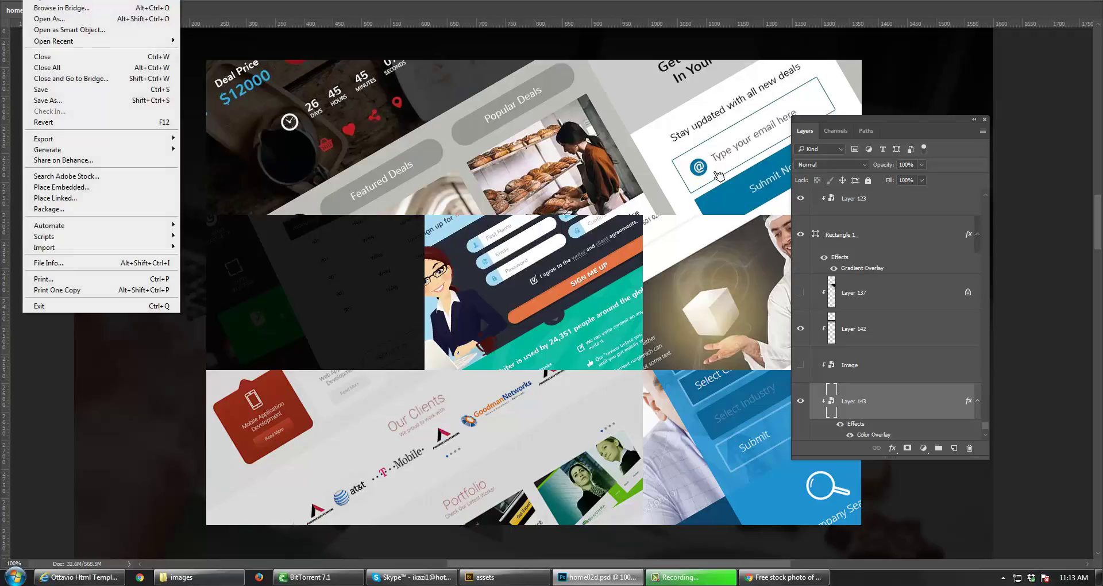
{"action": "key", "text": "o"}
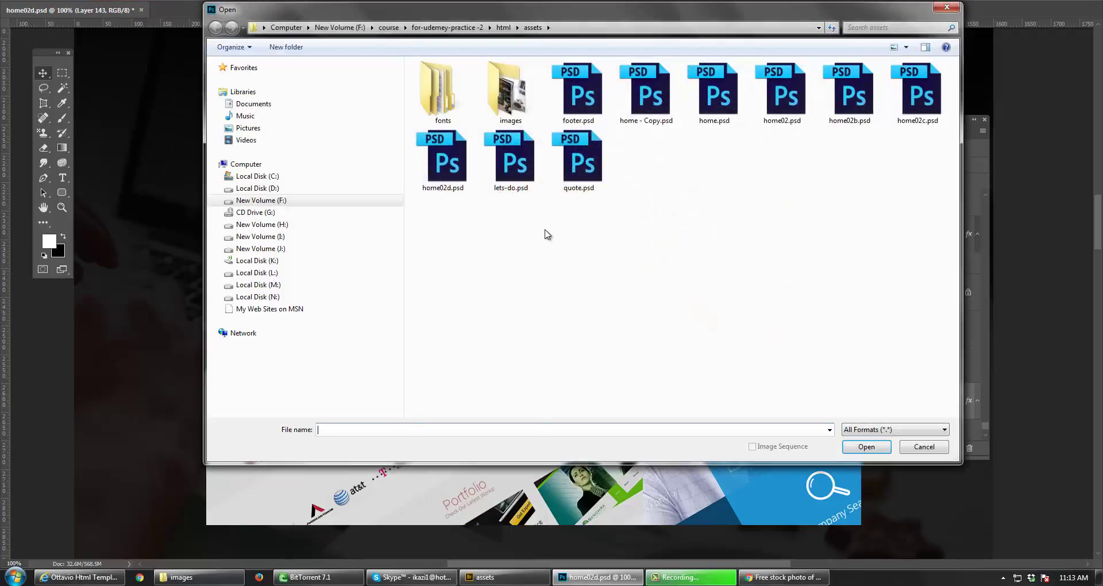
{"action": "left_click", "coordinate": [469, 33]}
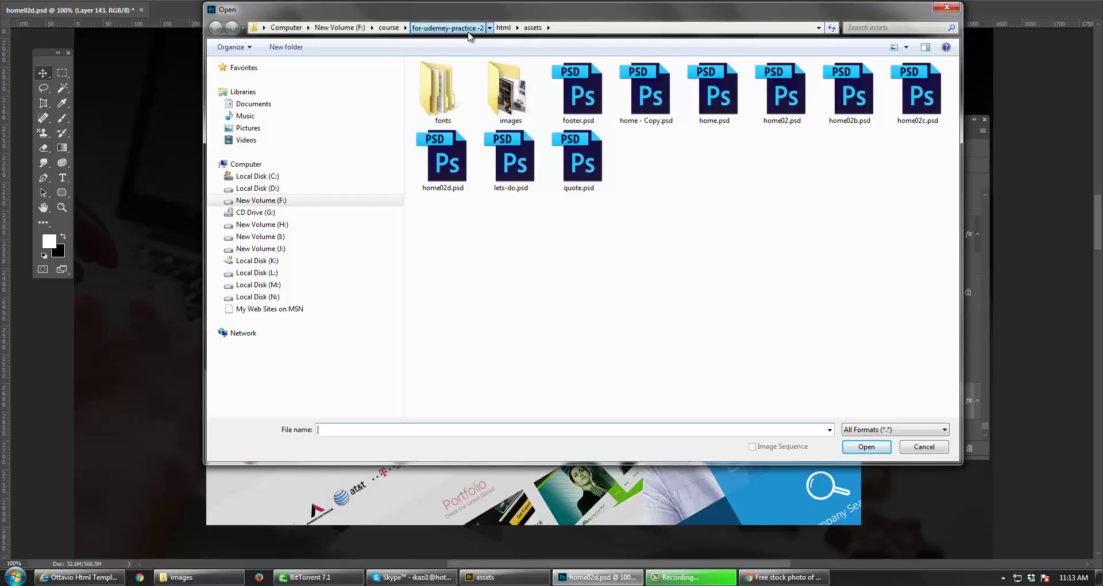
{"action": "left_click", "coordinate": [396, 31]}
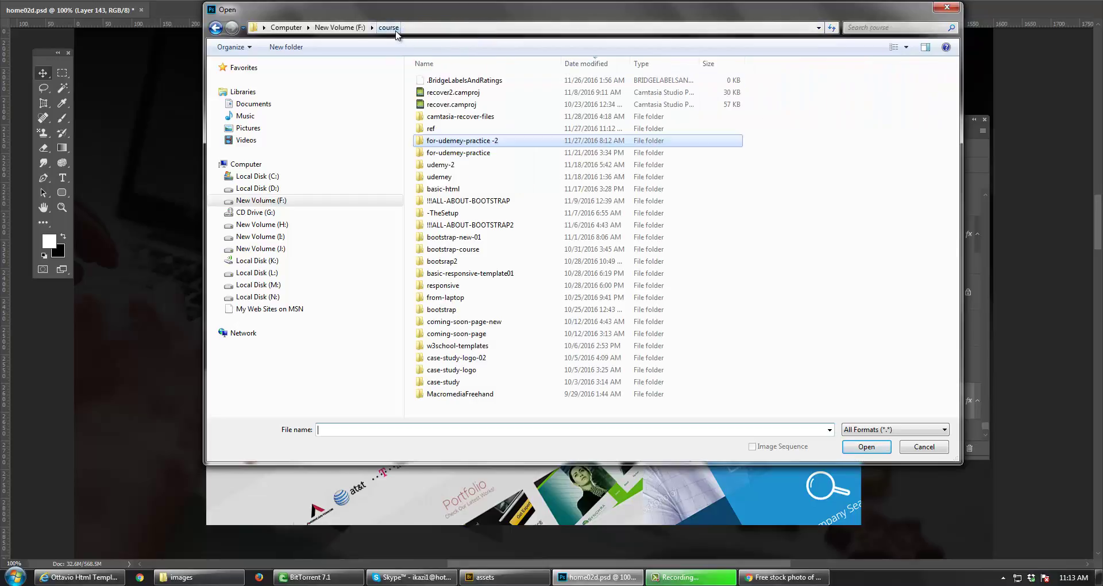
{"action": "double_click", "coordinate": [456, 169]}
{"action": "double_click", "coordinate": [458, 94]}
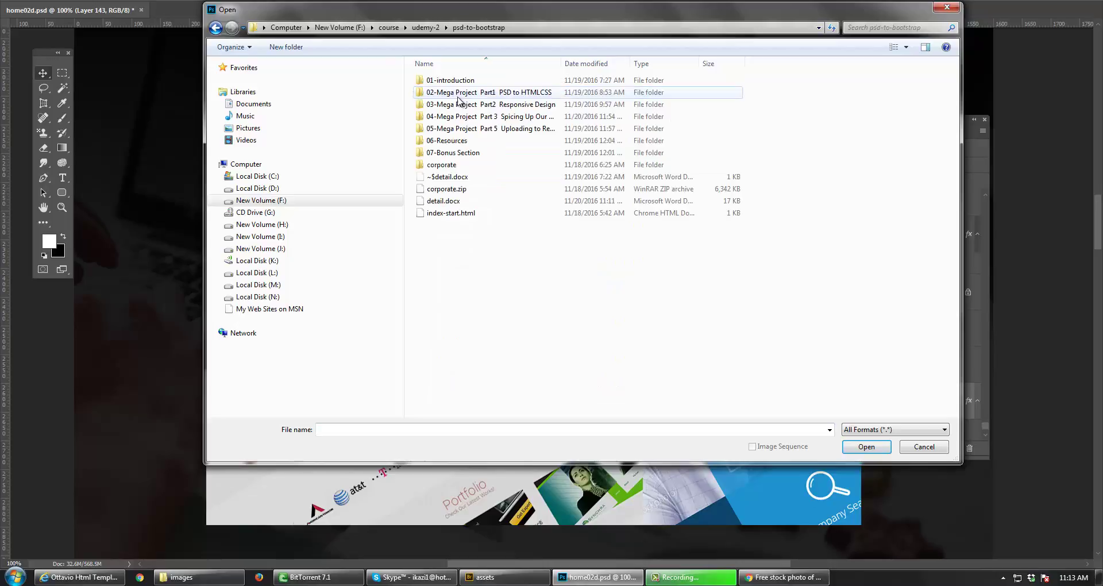
- Open corporate.psd from 06-Resources > 51-Grab $1000 Resources here and update its text layers
{"action": "double_click", "coordinate": [451, 152]}
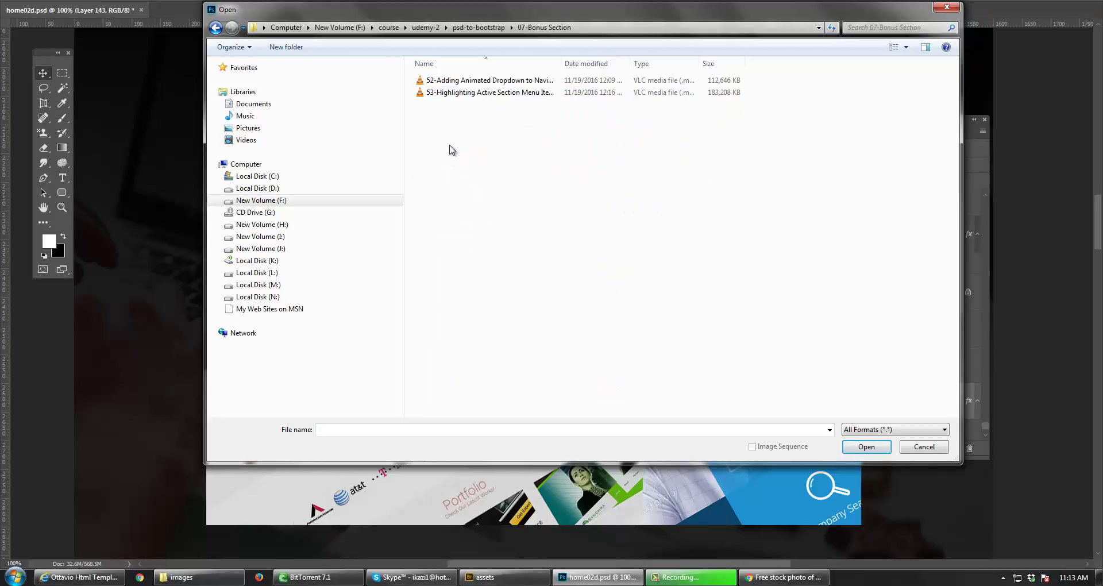
{"action": "key", "text": "BackSpace"}
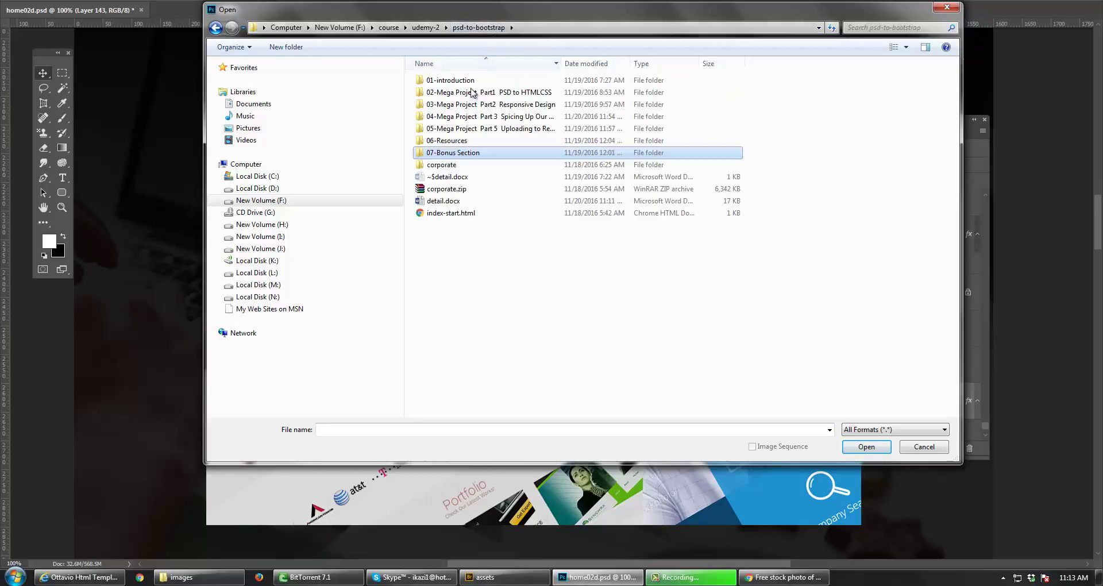
{"action": "double_click", "coordinate": [465, 140]}
{"action": "double_click", "coordinate": [460, 85]}
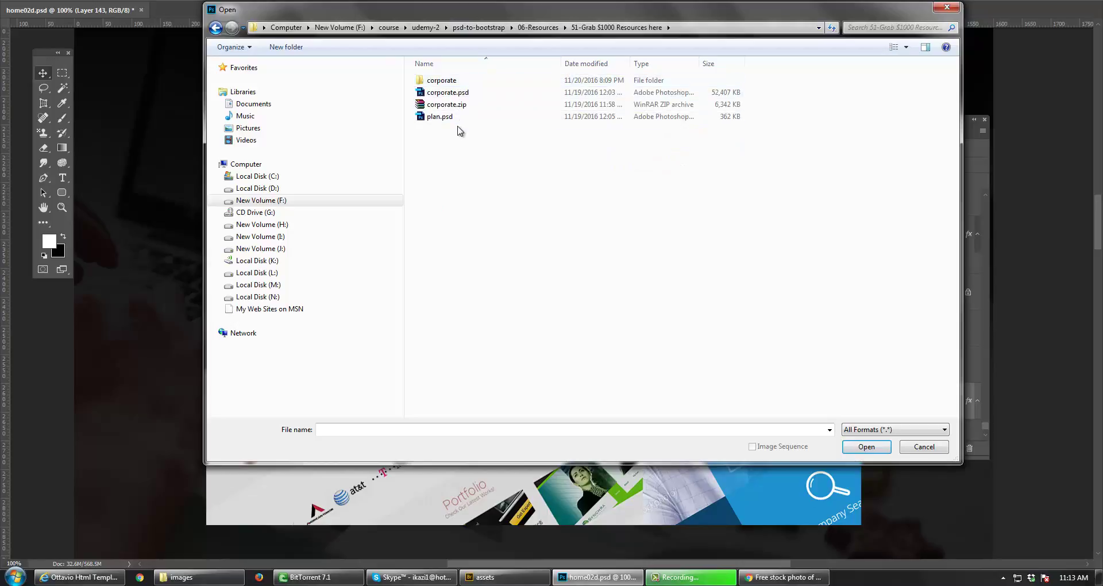
{"action": "double_click", "coordinate": [459, 94]}
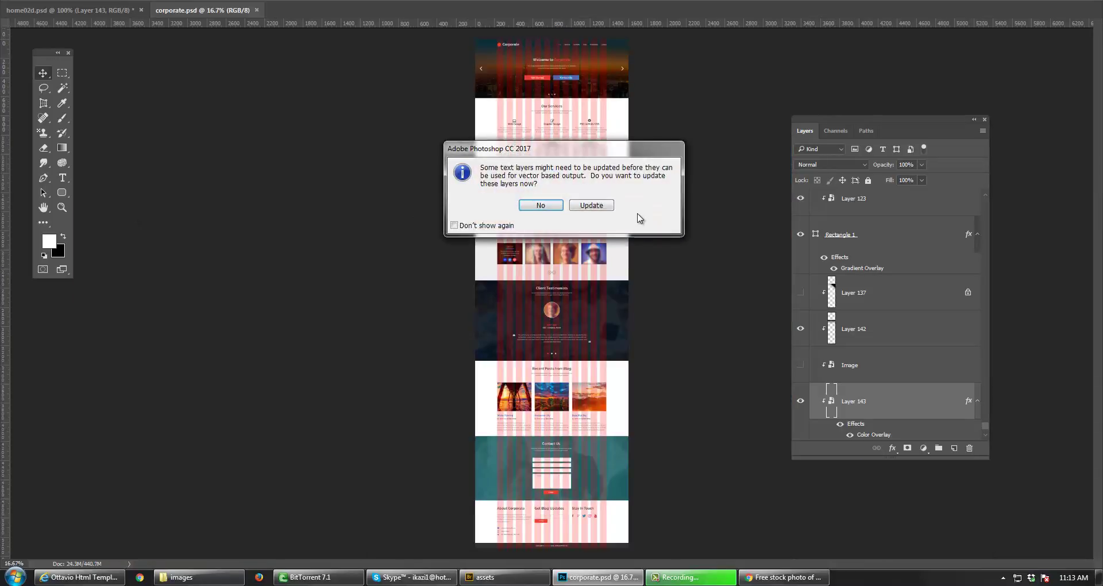
{"action": "left_click", "coordinate": [590, 205]}
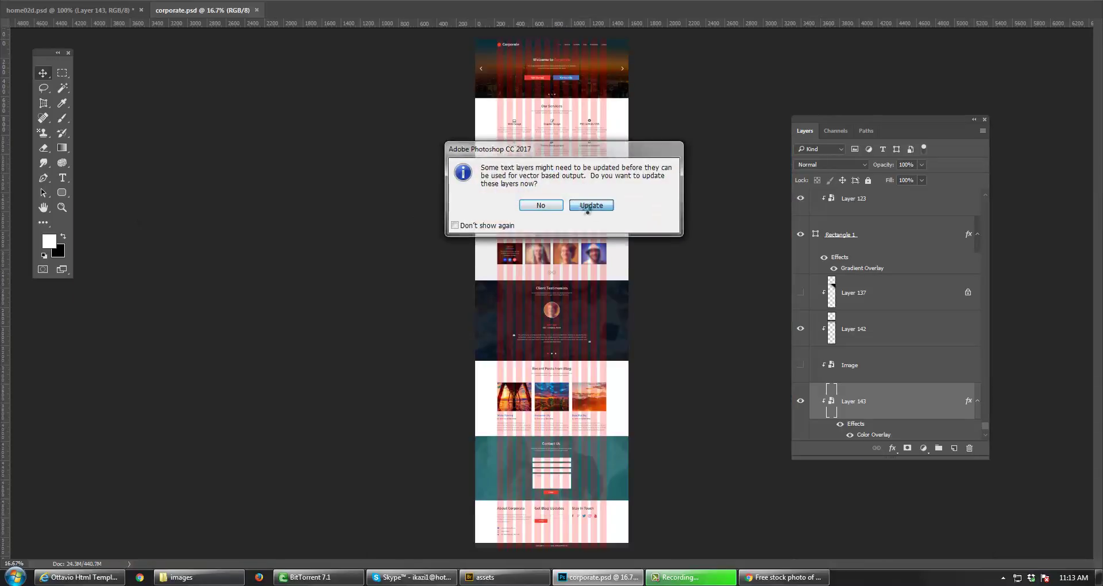
- View corporate.psd at 100%, select its red column grid layer and hide it
{"action": "double_click", "coordinate": [61, 209]}
{"action": "key", "text": "v"}
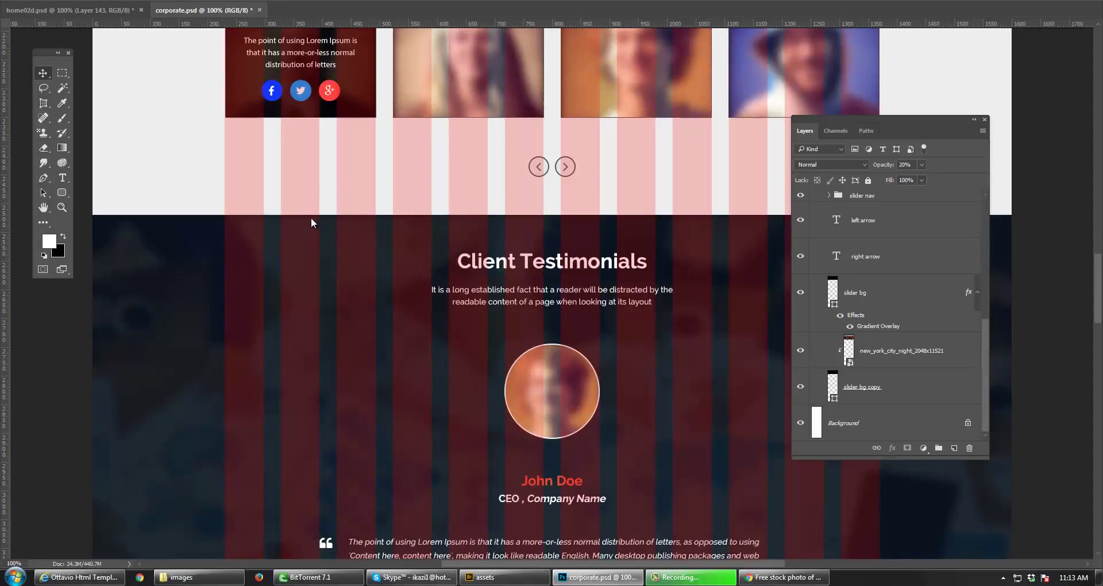
{"action": "left_click", "coordinate": [109, 0]}
{"action": "left_click", "coordinate": [105, 8]}
{"action": "left_click", "coordinate": [222, 136]}
{"action": "left_click", "coordinate": [237, 143]}
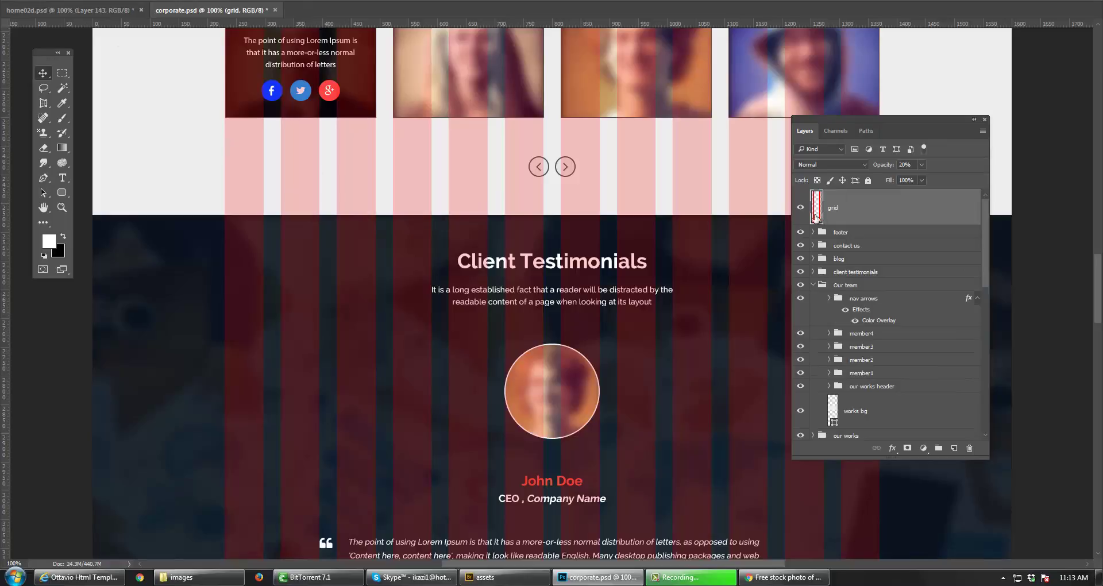
{"action": "left_click", "coordinate": [801, 209]}
- Review the corporate.psd design from the hero banner through Our Services to the background of its Our Works section
{"action": "mouse_move", "coordinate": [577, 148]}
{"action": "left_mouse_down"}
{"action": "mouse_move", "coordinate": [566, 360]}
{"action": "mouse_move", "coordinate": [580, 527]}
{"action": "left_mouse_up"}
{"action": "left_click_drag", "start_coordinate": [561, 289], "coordinate": [561, 414]}
{"action": "left_click_drag", "start_coordinate": [557, 322], "coordinate": [575, 478]}
{"action": "left_click_drag", "start_coordinate": [513, 212], "coordinate": [490, 449]}
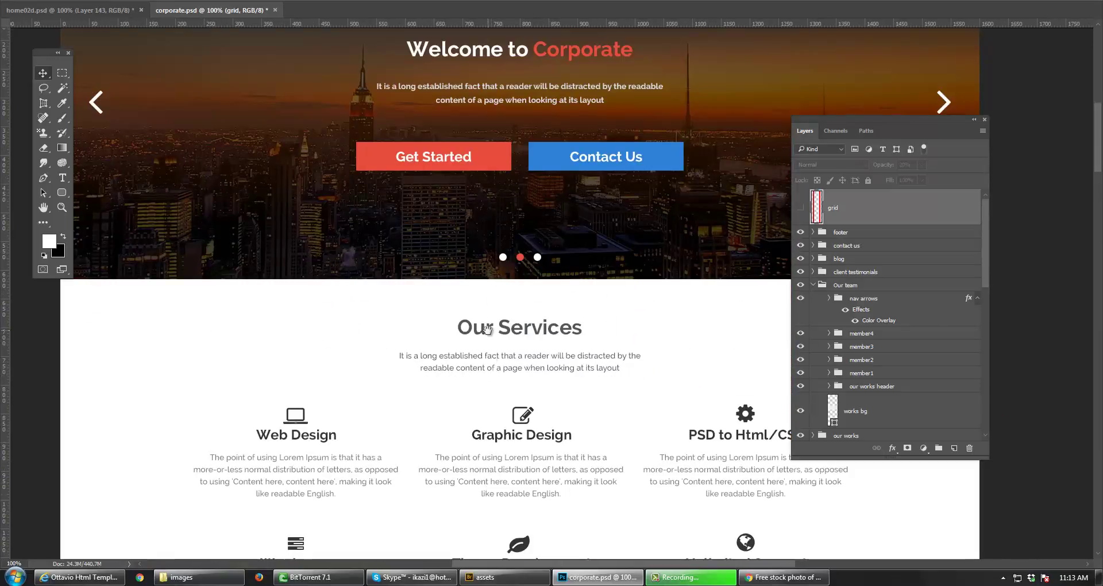
{"action": "mouse_move", "coordinate": [488, 332]}
{"action": "left_mouse_down"}
{"action": "mouse_move", "coordinate": [521, 480]}
{"action": "mouse_move", "coordinate": [564, 162]}
{"action": "left_mouse_up"}
{"action": "left_click_drag", "start_coordinate": [581, 362], "coordinate": [559, 213]}
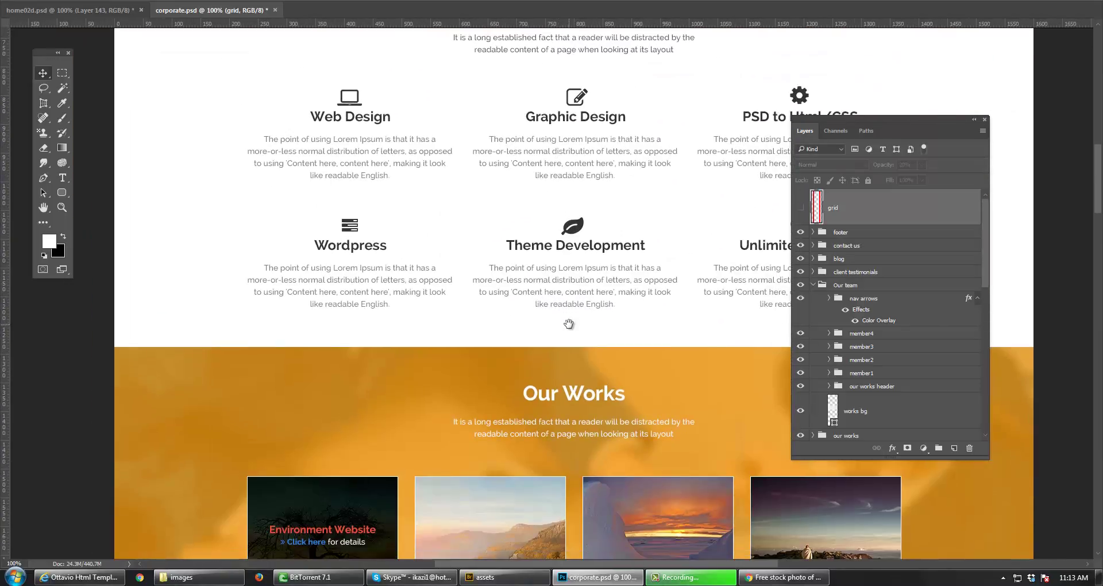
{"action": "mouse_move", "coordinate": [547, 389]}
{"action": "left_mouse_down"}
{"action": "mouse_move", "coordinate": [532, 286]}
{"action": "mouse_move", "coordinate": [509, 419]}
{"action": "left_mouse_up"}
{"action": "left_click_drag", "start_coordinate": [463, 167], "coordinate": [508, 141]}
{"action": "left_click_drag", "start_coordinate": [511, 362], "coordinate": [513, 249]}
{"action": "left_click_drag", "start_coordinate": [435, 316], "coordinate": [459, 208]}
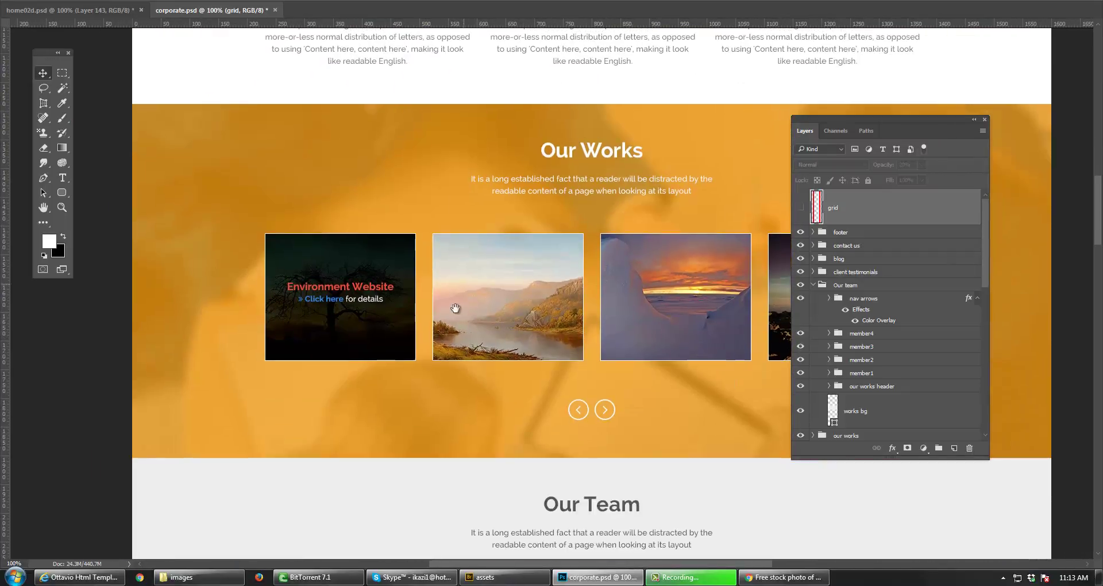
- Return to home02d.psd and examine the Our Works section's photo background with all panels hidden
{"action": "left_click", "coordinate": [80, 9]}
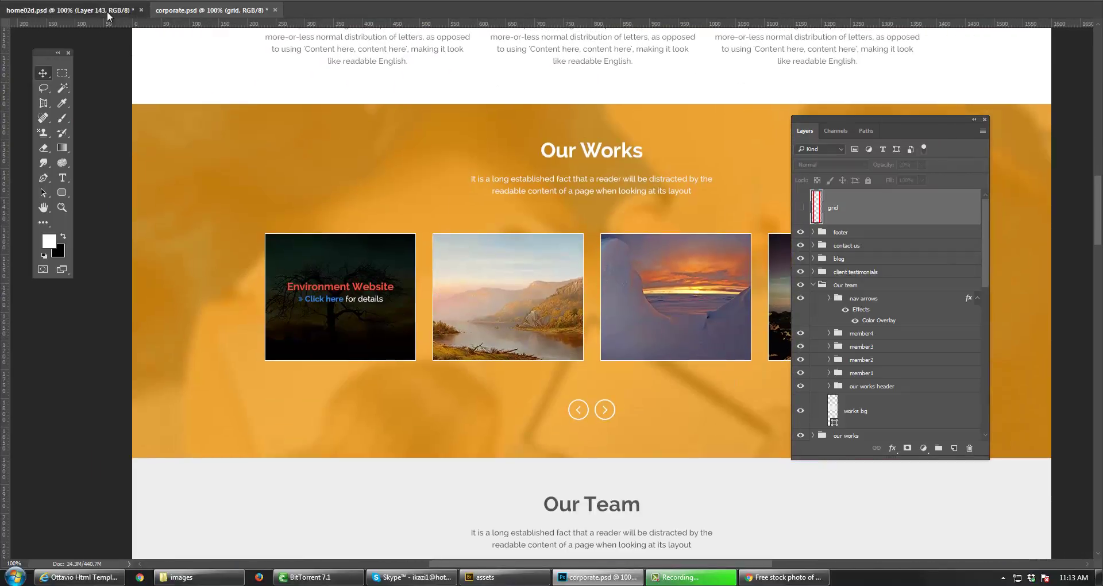
{"action": "left_click_drag", "start_coordinate": [454, 315], "coordinate": [453, 113]}
{"action": "left_click_drag", "start_coordinate": [491, 378], "coordinate": [473, 206]}
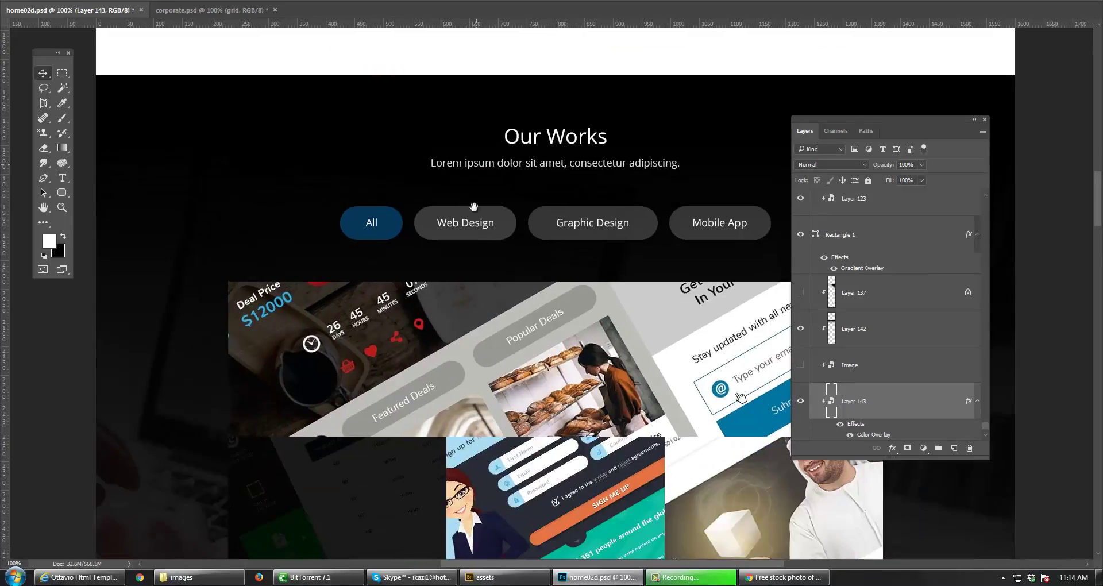
{"action": "left_click_drag", "start_coordinate": [492, 322], "coordinate": [463, 156]}
{"action": "left_click_drag", "start_coordinate": [464, 256], "coordinate": [465, 156]}
{"action": "left_click_drag", "start_coordinate": [490, 299], "coordinate": [488, 189]}
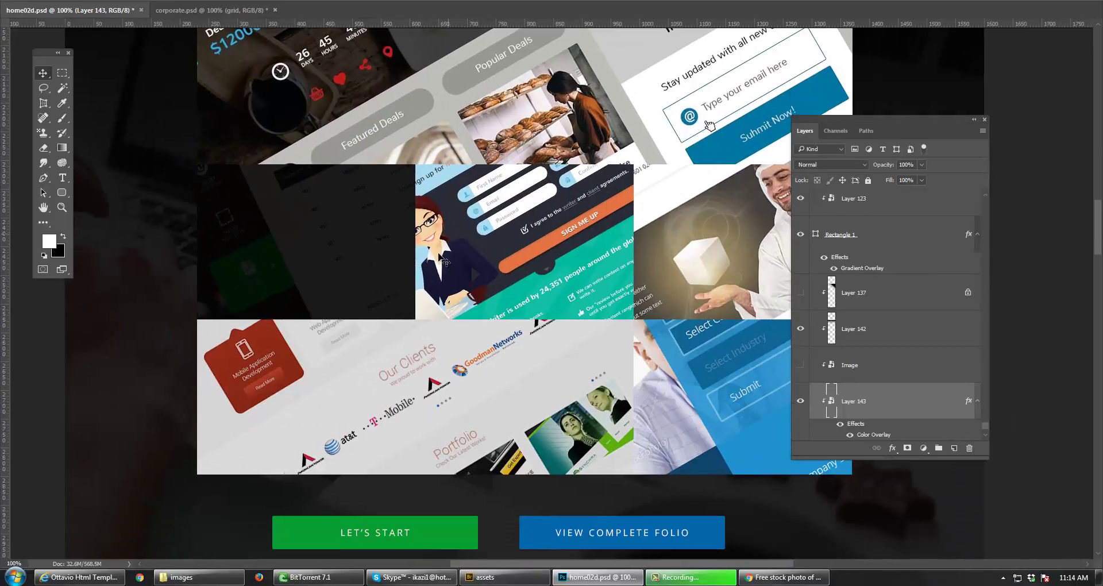
{"action": "key", "text": "Tab"}
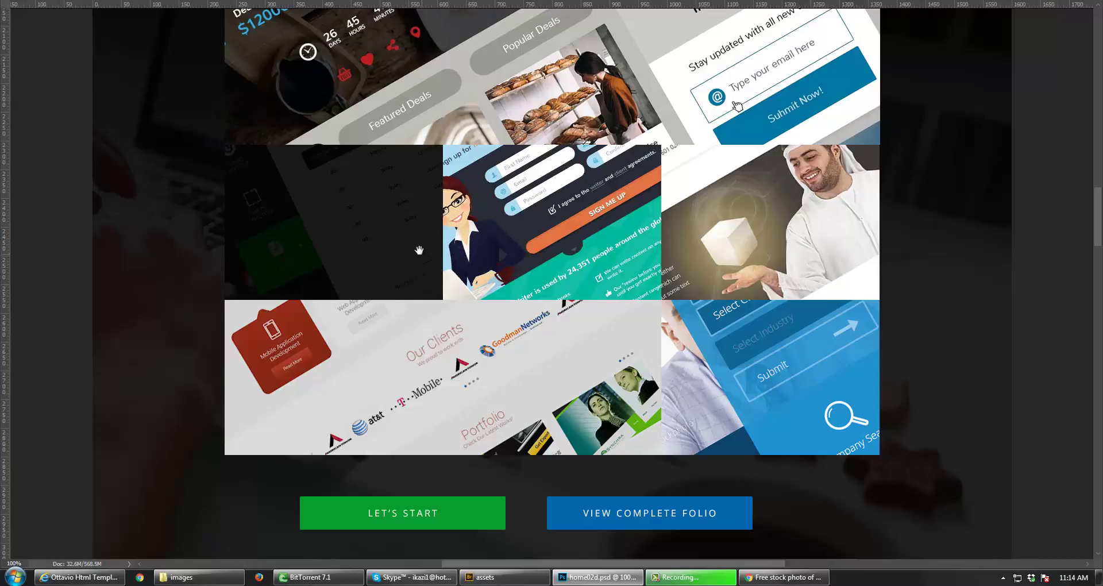
- Show the panels again and select the dark overlay rectangle on the first tile of the gallery's middle row
{"action": "left_click_drag", "start_coordinate": [418, 251], "coordinate": [412, 281]}
{"action": "key", "text": "Tab"}
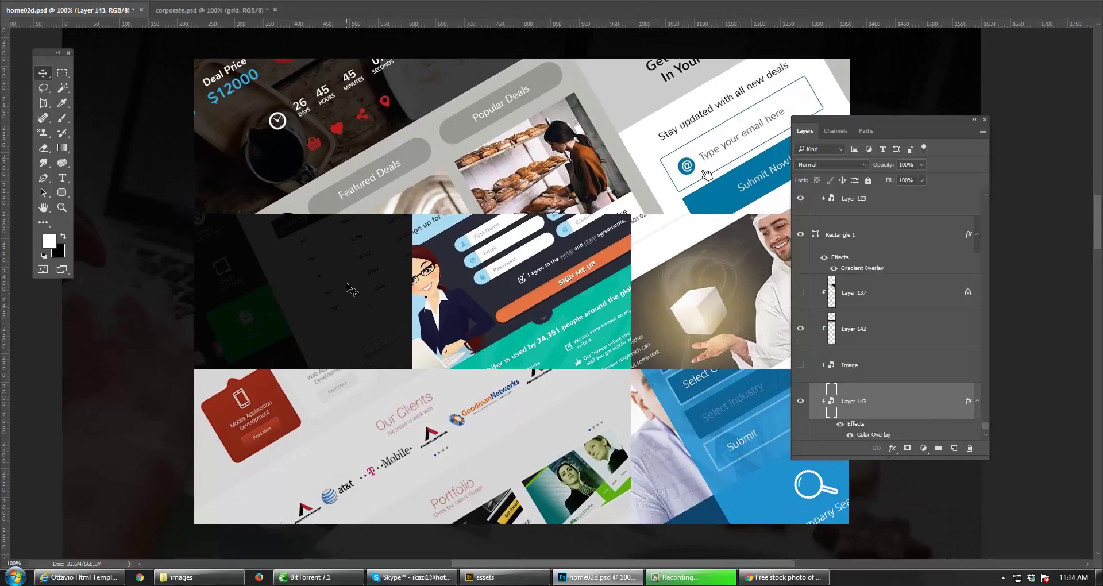
{"action": "left_click", "coordinate": [349, 289], "text": "ctrl"}
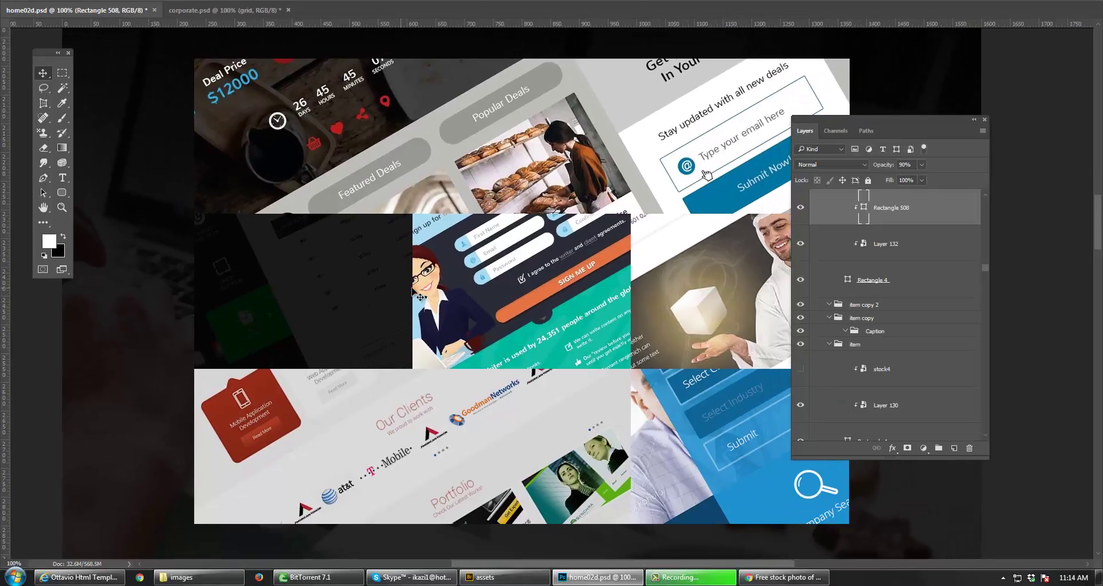
{"action": "left_click_drag", "start_coordinate": [389, 255], "coordinate": [369, 293]}
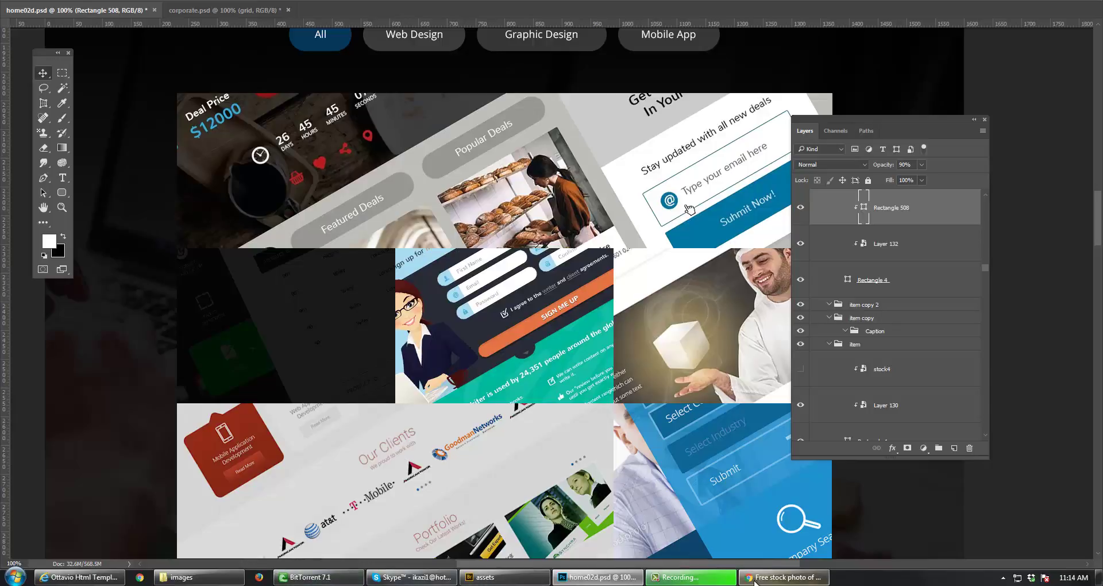
- Switch to the browser, start loading the freelance web design site, and return to home02d.psd
{"action": "left_click", "coordinate": [781, 576]}
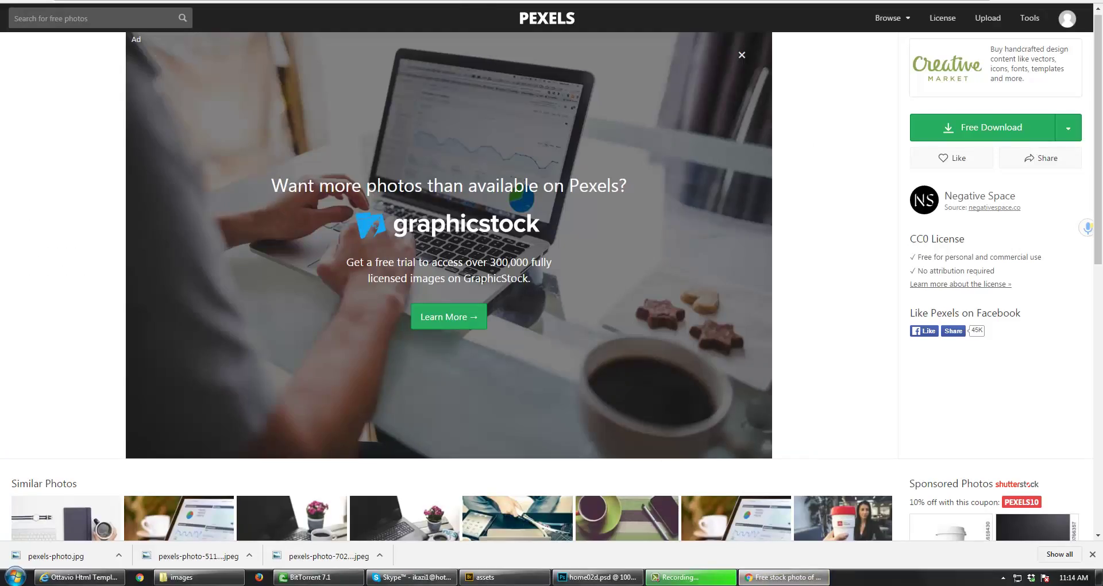
{"action": "type", "text": "kwitap"}
{"action": "key", "text": "Return"}
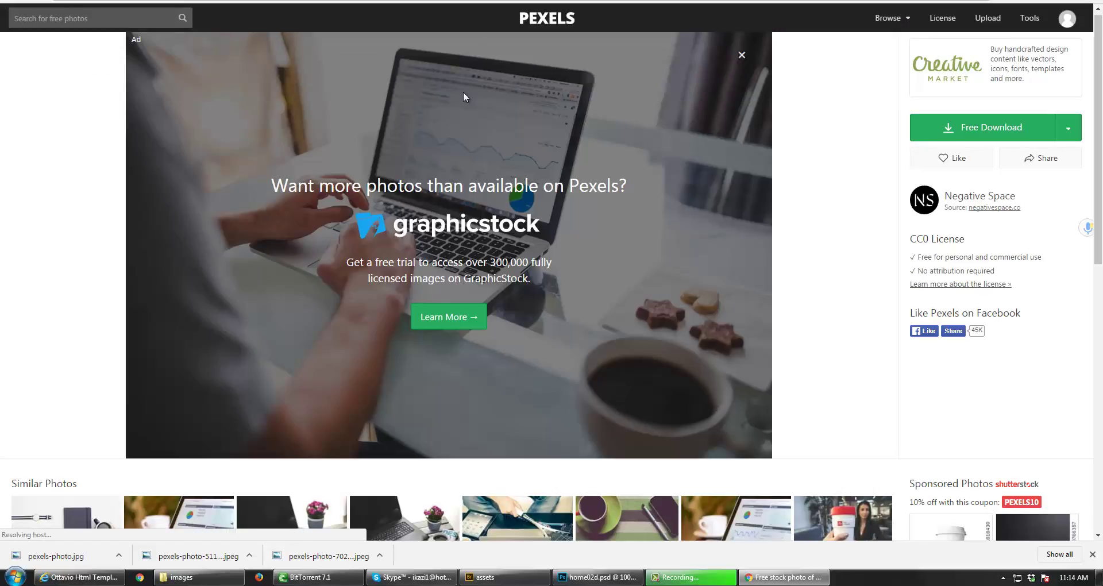
{"action": "left_click", "coordinate": [598, 577]}
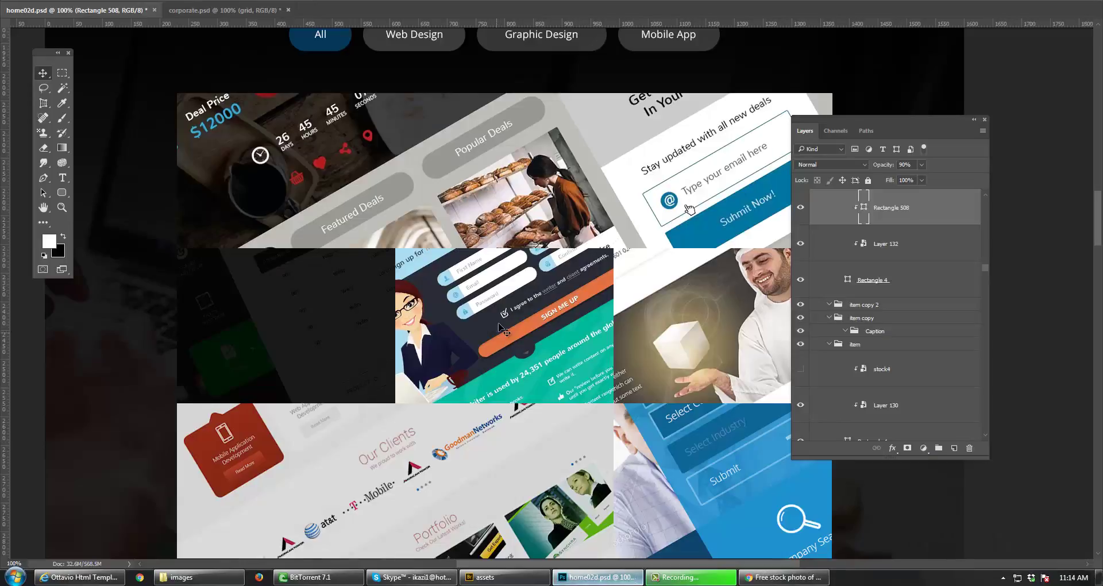
- Add a new layer above the tile's dark overlay and draw a white circle about 51 px across on the tile
{"action": "left_click_drag", "start_coordinate": [395, 366], "coordinate": [461, 334]}
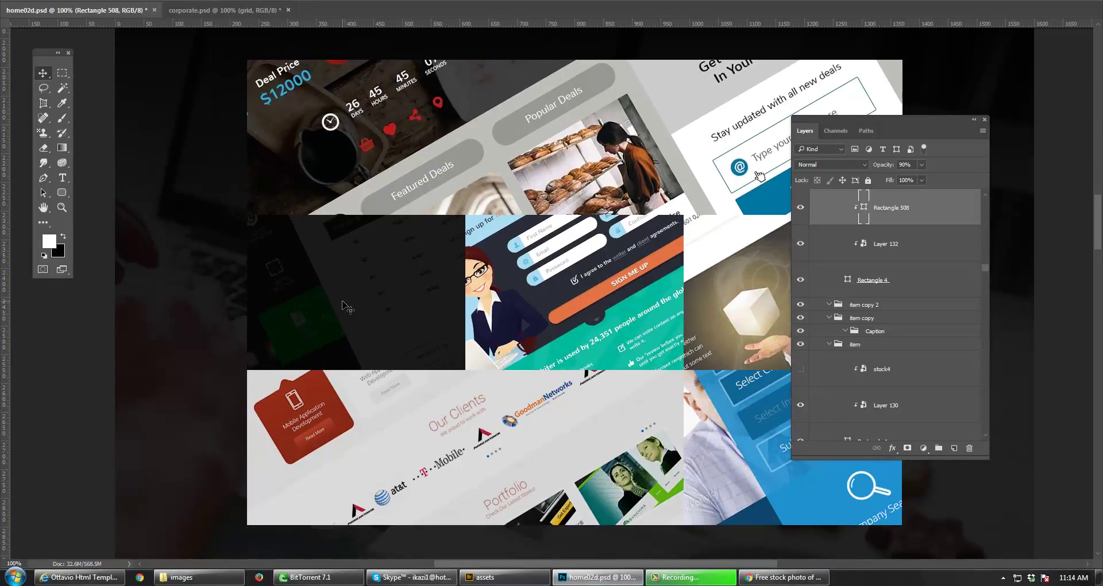
{"action": "key", "text": "ctrl+shift+n"}
{"action": "key", "text": "Return"}
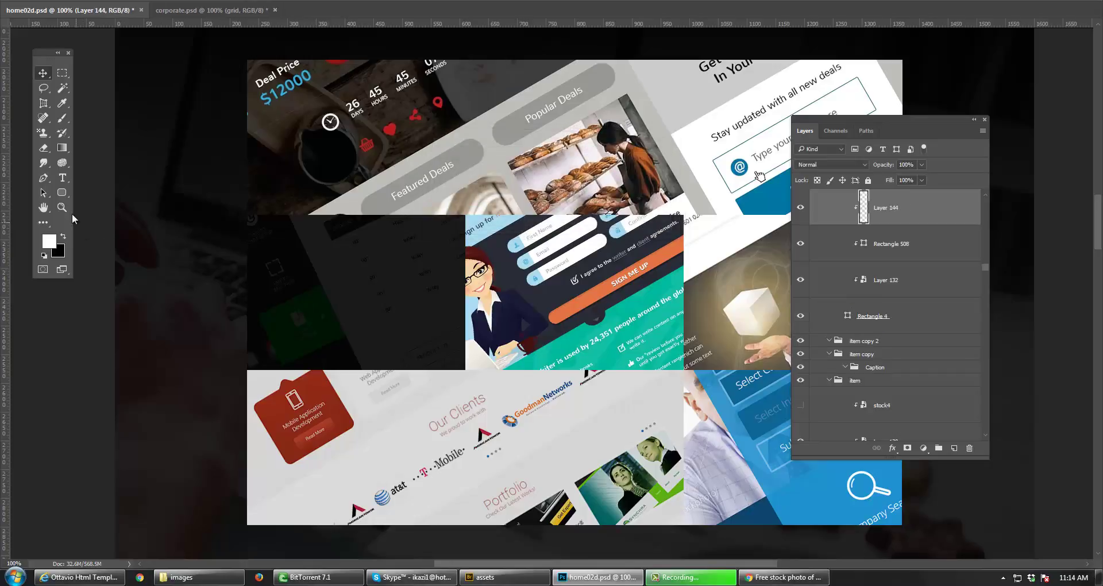
{"action": "left_click", "coordinate": [61, 193]}
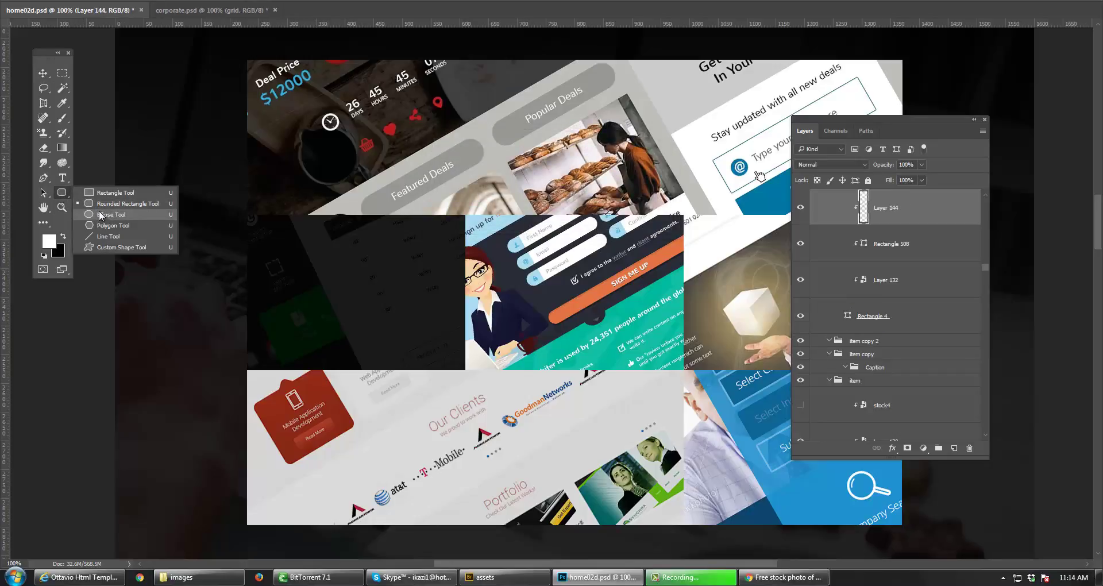
{"action": "left_click", "coordinate": [101, 214]}
{"action": "left_click_drag", "start_coordinate": [299, 277], "coordinate": [332, 306]}
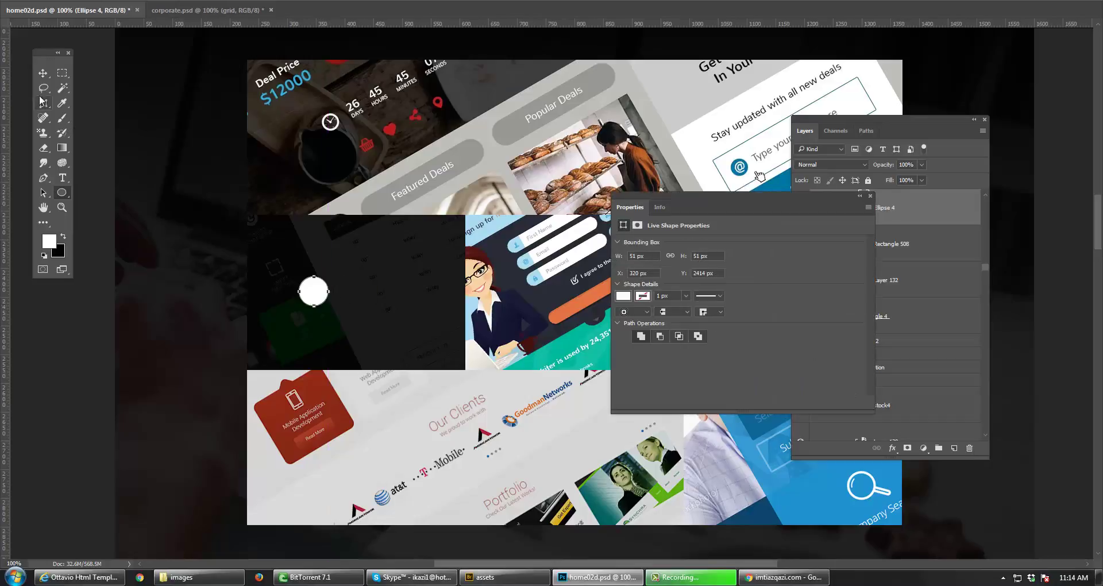
{"action": "left_click", "coordinate": [41, 77]}
{"action": "left_click", "coordinate": [325, 302]}
{"action": "left_click_drag", "start_coordinate": [322, 296], "coordinate": [329, 299]}
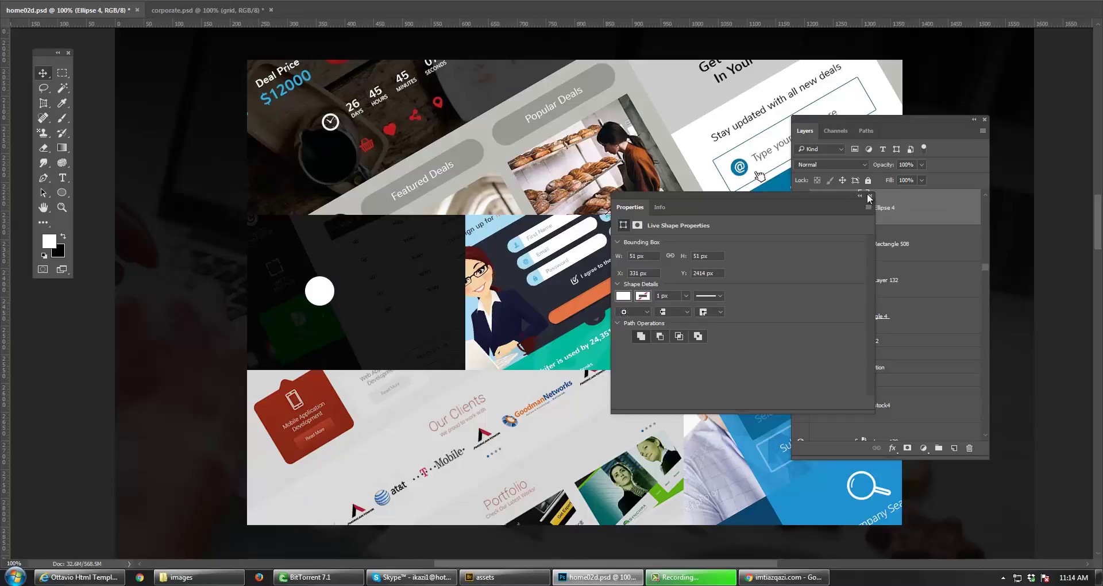
- Close the shape properties and set the circle layer's fill to 0%
{"action": "left_click", "coordinate": [869, 197]}
{"action": "left_click", "coordinate": [918, 181]}
{"action": "left_click_drag", "start_coordinate": [918, 192], "coordinate": [844, 192]}
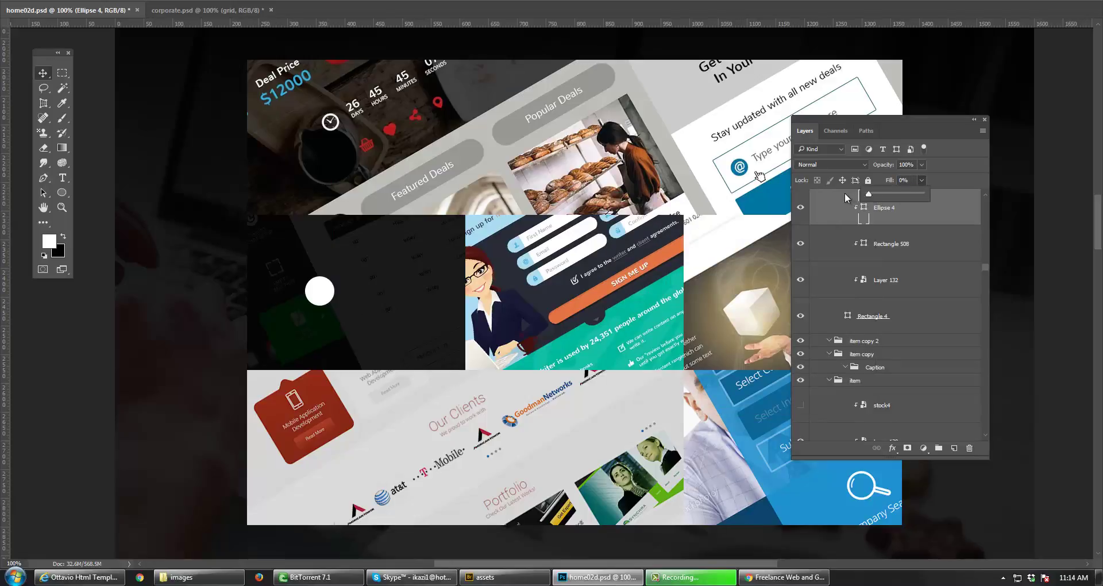
- Give the circle a 1 px inside stroke in white (ffffff) through its layer style
{"action": "double_click", "coordinate": [832, 248]}
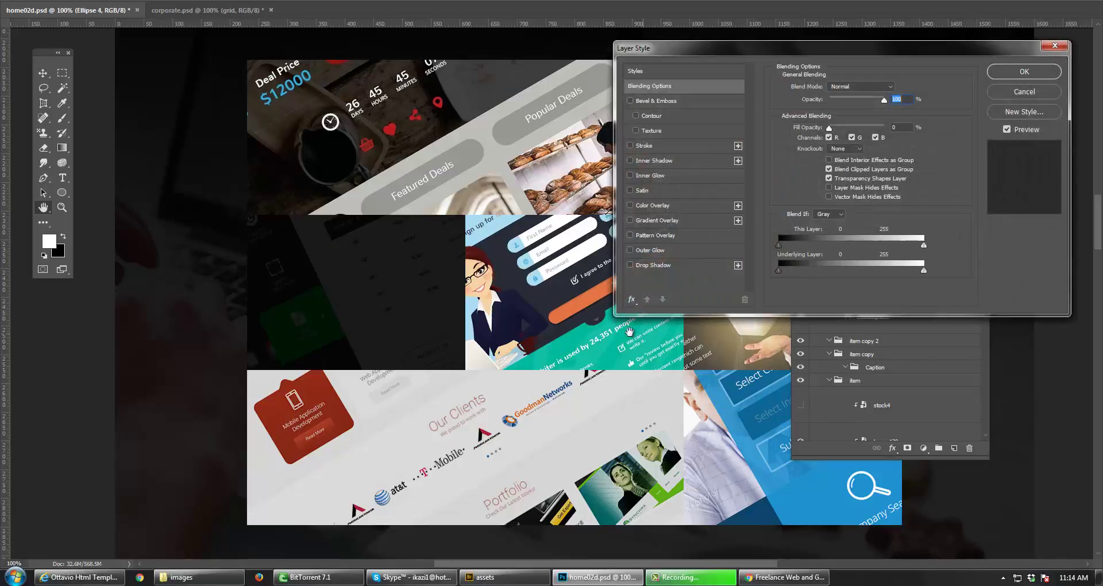
{"action": "left_click", "coordinate": [635, 147]}
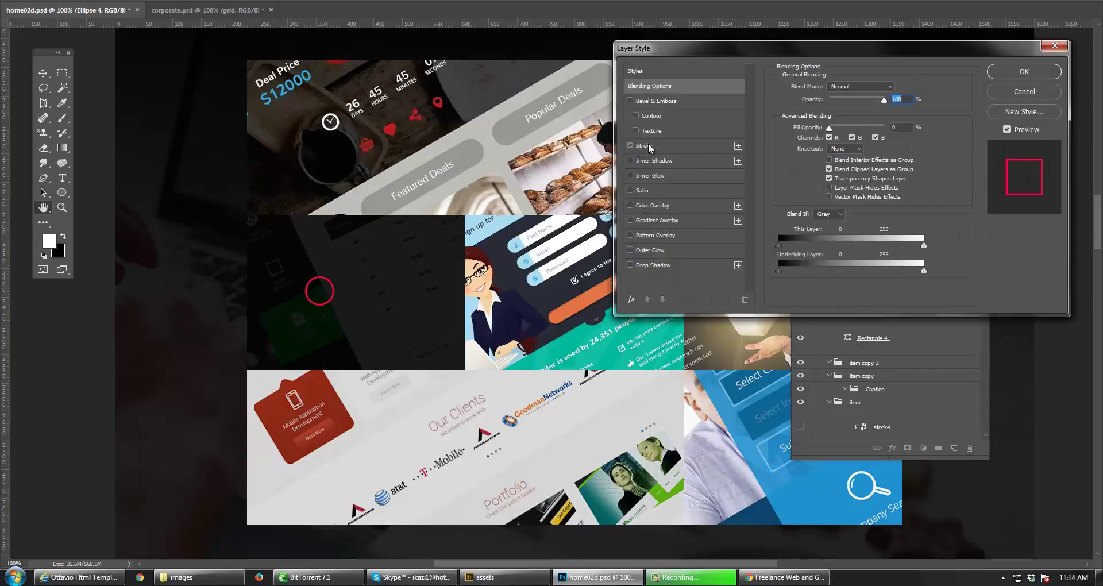
{"action": "left_click", "coordinate": [648, 144]}
{"action": "left_click", "coordinate": [804, 171]}
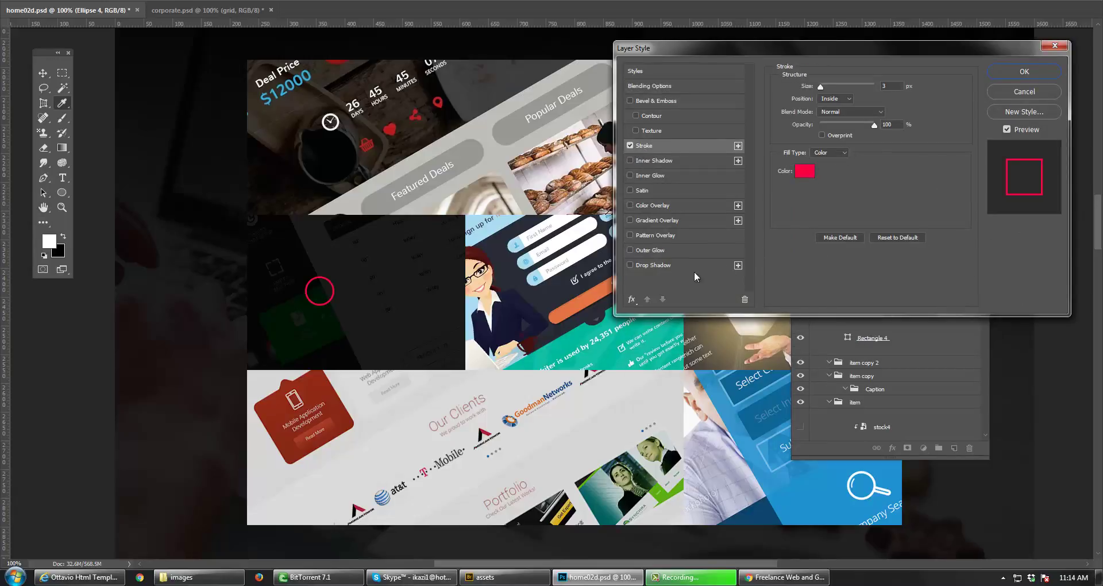
{"action": "left_click", "coordinate": [614, 220]}
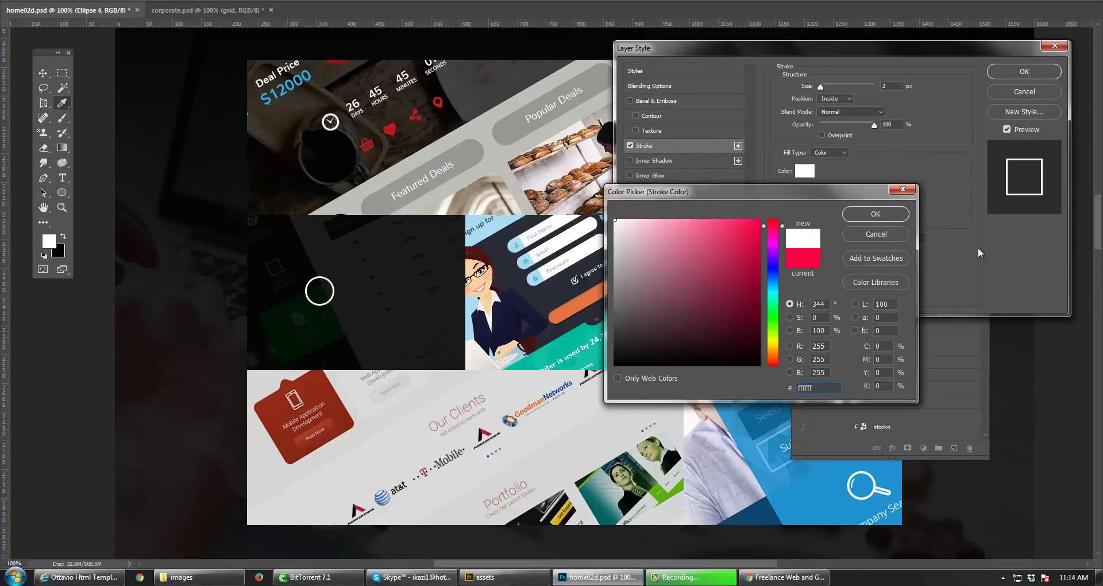
{"action": "left_click", "coordinate": [897, 215]}
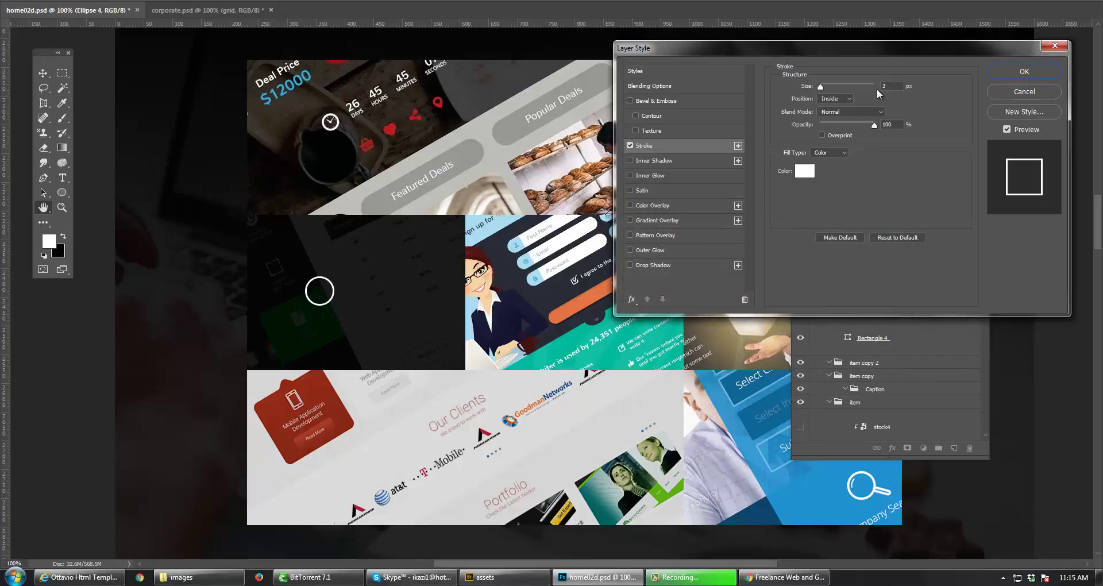
{"action": "left_click_drag", "start_coordinate": [889, 87], "coordinate": [800, 77]}
{"action": "type", "text": "1"}
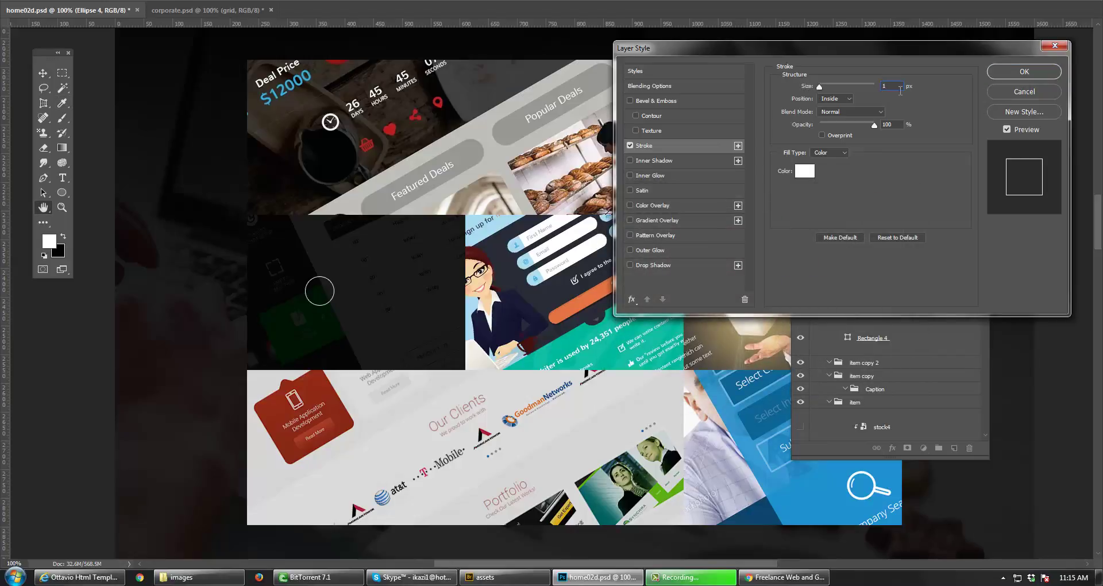
{"action": "left_click", "coordinate": [1010, 72]}
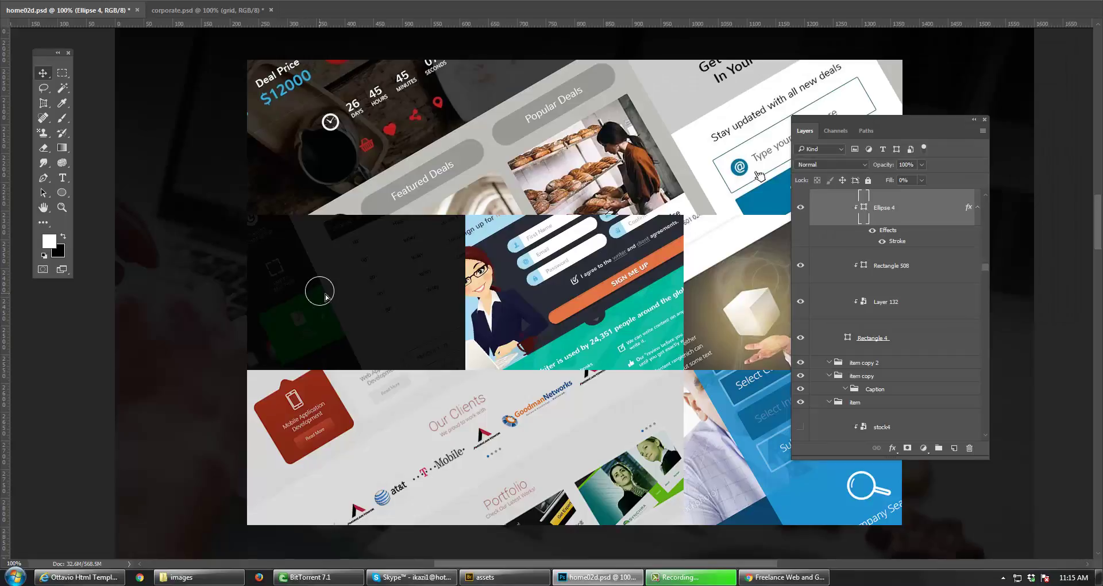
- Align the ring vertically to the dark tile's centre, left of its middle, and save home02d.psd
{"action": "left_click_drag", "start_coordinate": [321, 296], "coordinate": [325, 295]}
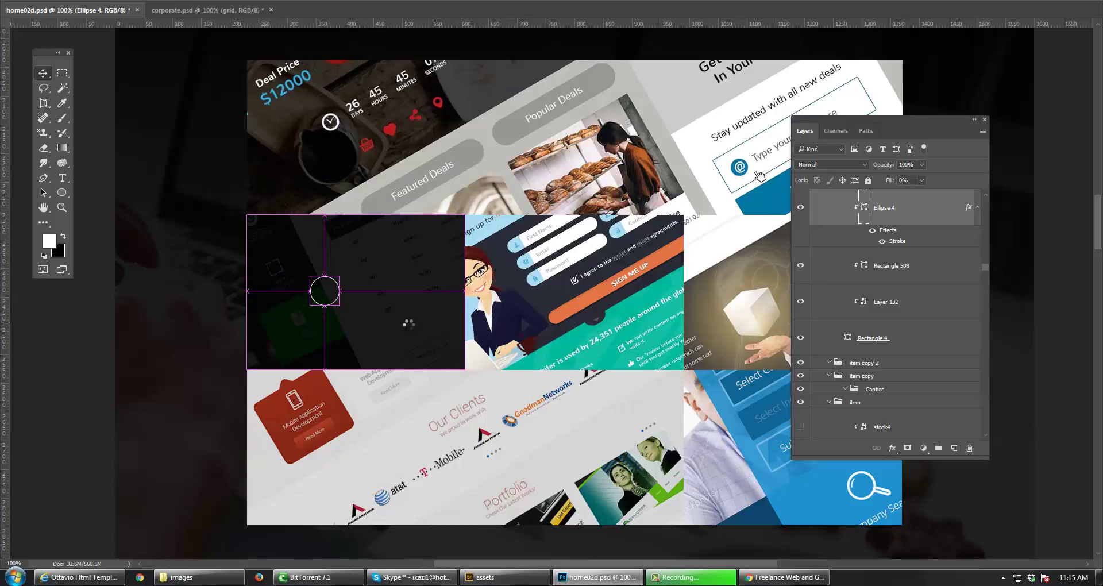
{"action": "key", "text": "ctrl+s"}
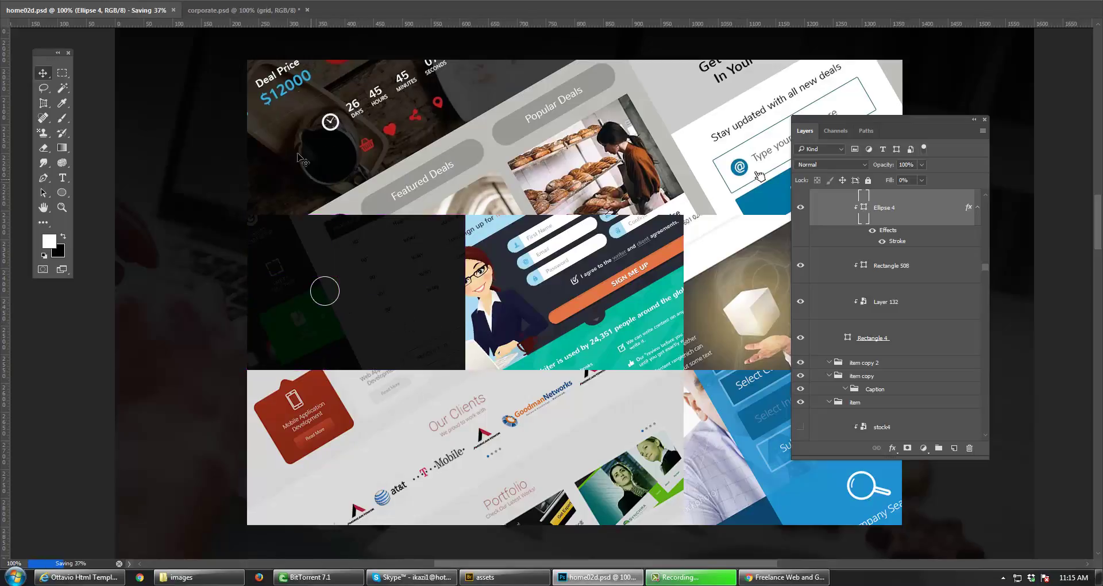
- Open the FontAwesome PS extension and move its window clear of the ring
{"action": "left_click", "coordinate": [256, 0]}
{"action": "mouse_move", "coordinate": [275, 26]}
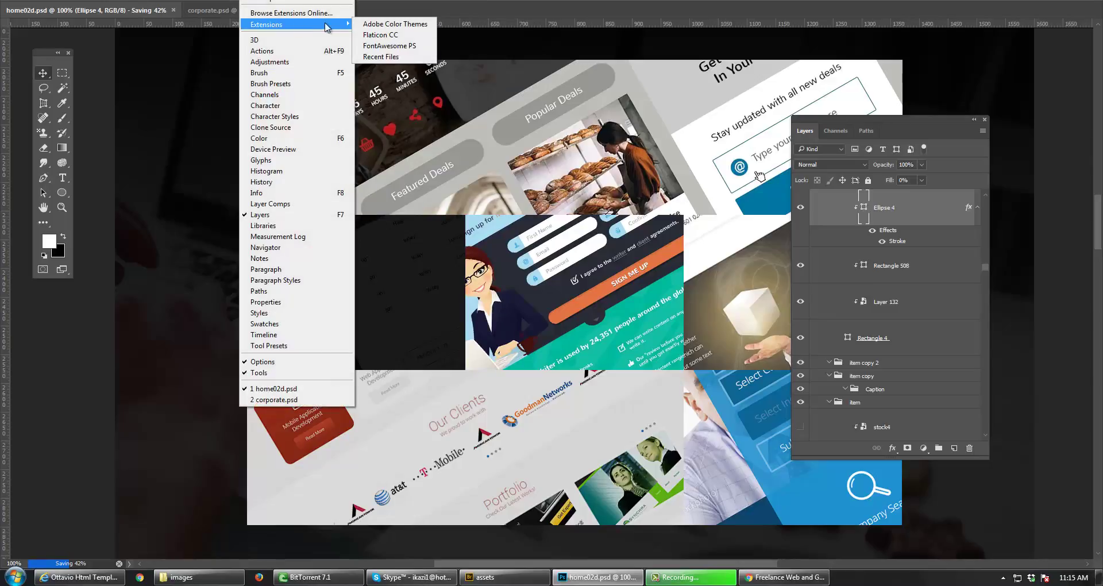
{"action": "left_click", "coordinate": [390, 46]}
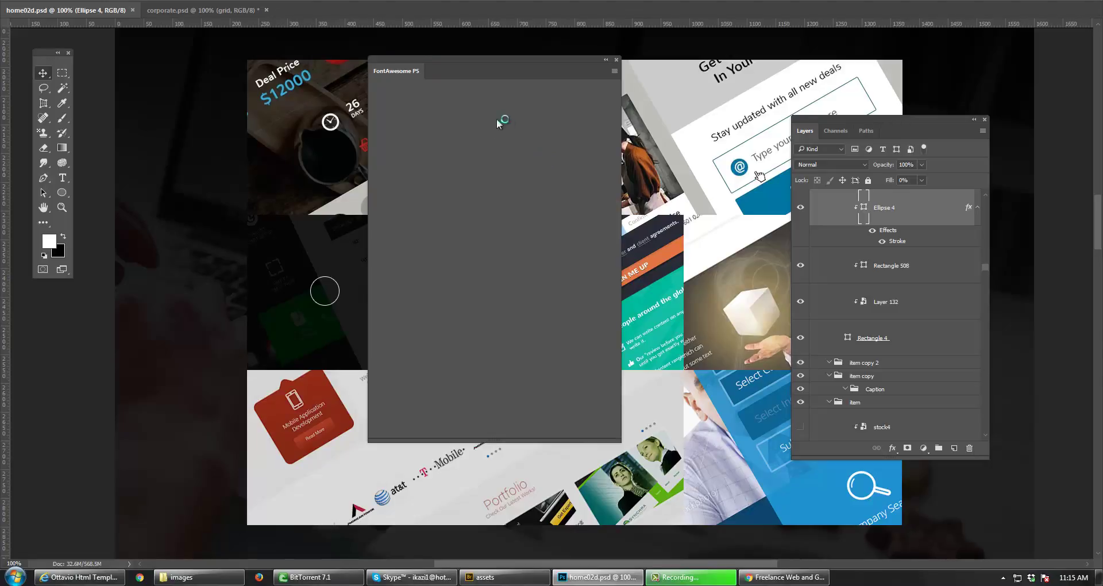
{"action": "left_click_drag", "start_coordinate": [473, 59], "coordinate": [558, 60]}
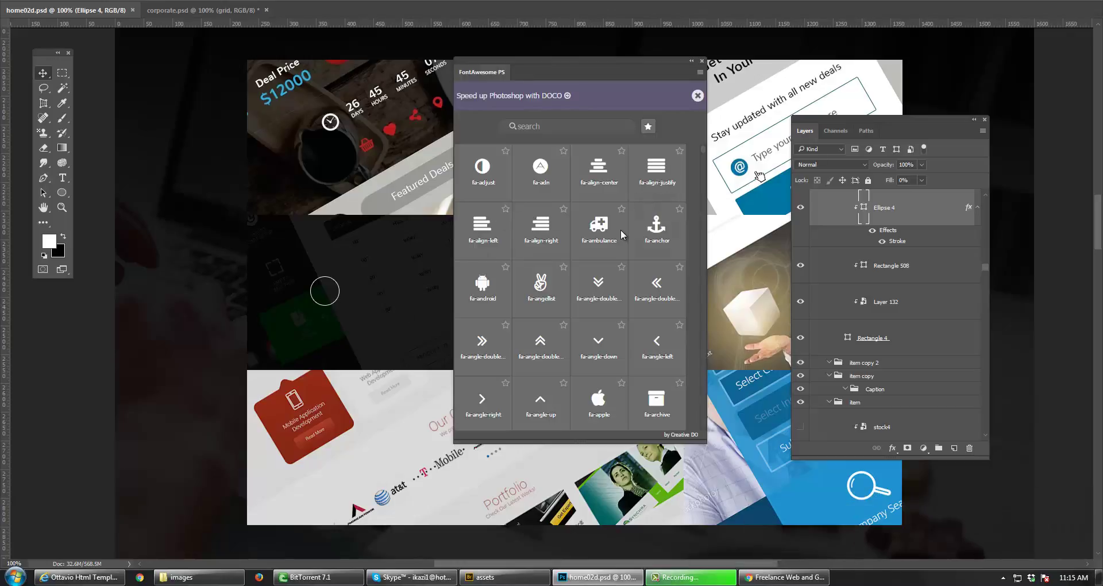
- Try the fa-angle-down icon, remove it, and insert the fa-chain icon from the FontAwesome set instead
{"action": "left_click", "coordinate": [595, 335]}
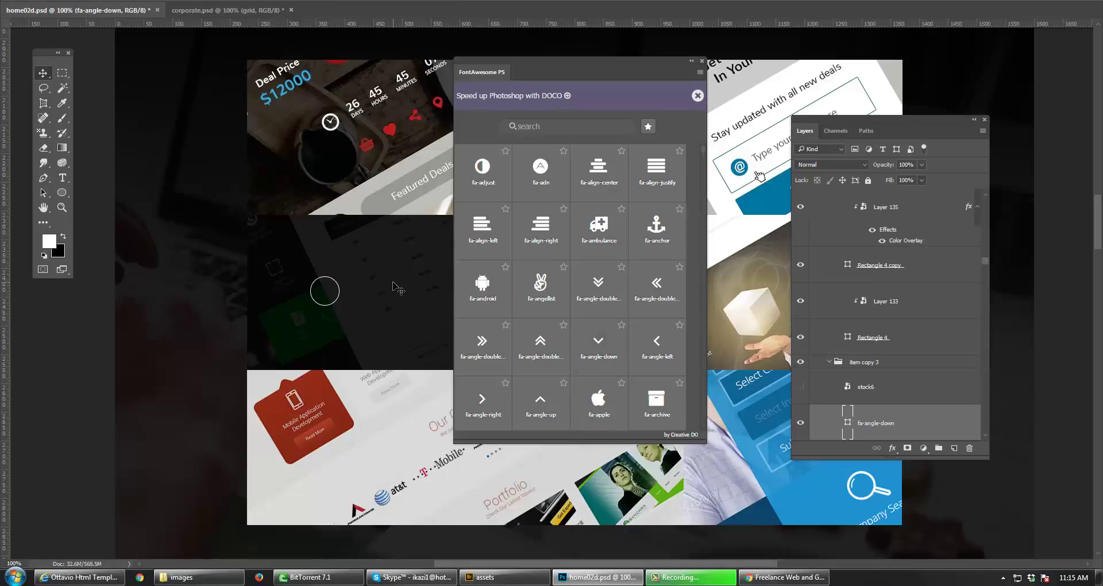
{"action": "key", "text": "Delete"}
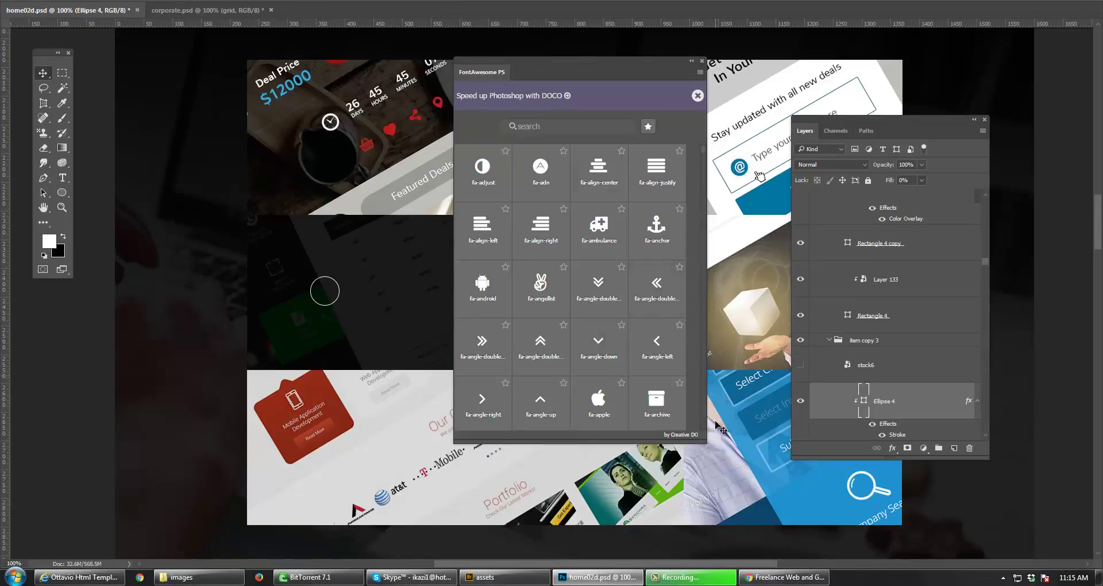
{"action": "scroll", "coordinate": [704, 159], "scroll_direction": "down", "scroll_amount": 1}
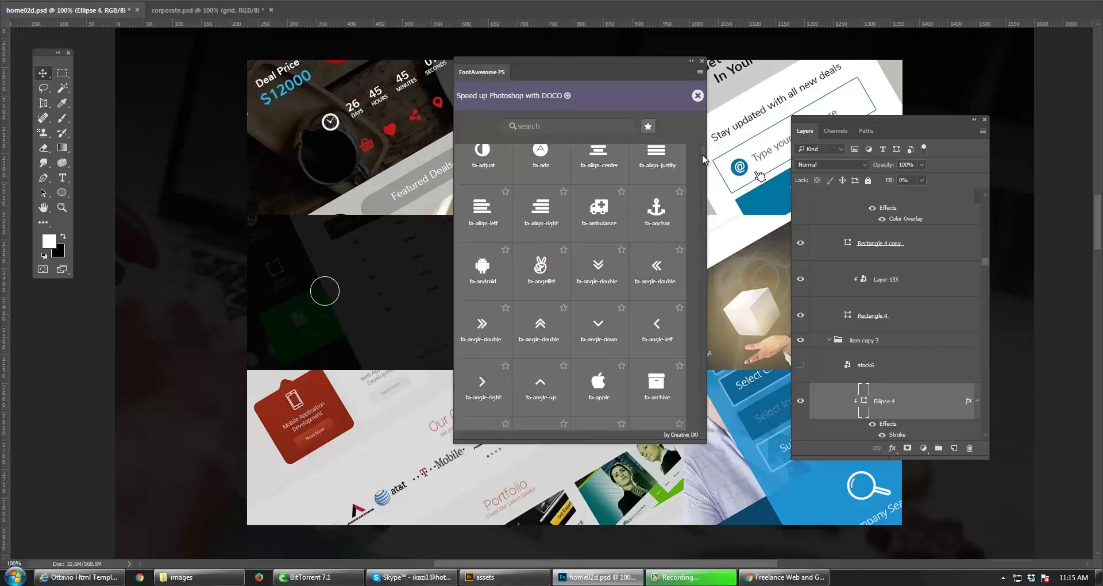
{"action": "scroll", "coordinate": [643, 236], "scroll_direction": "down", "scroll_amount": 8}
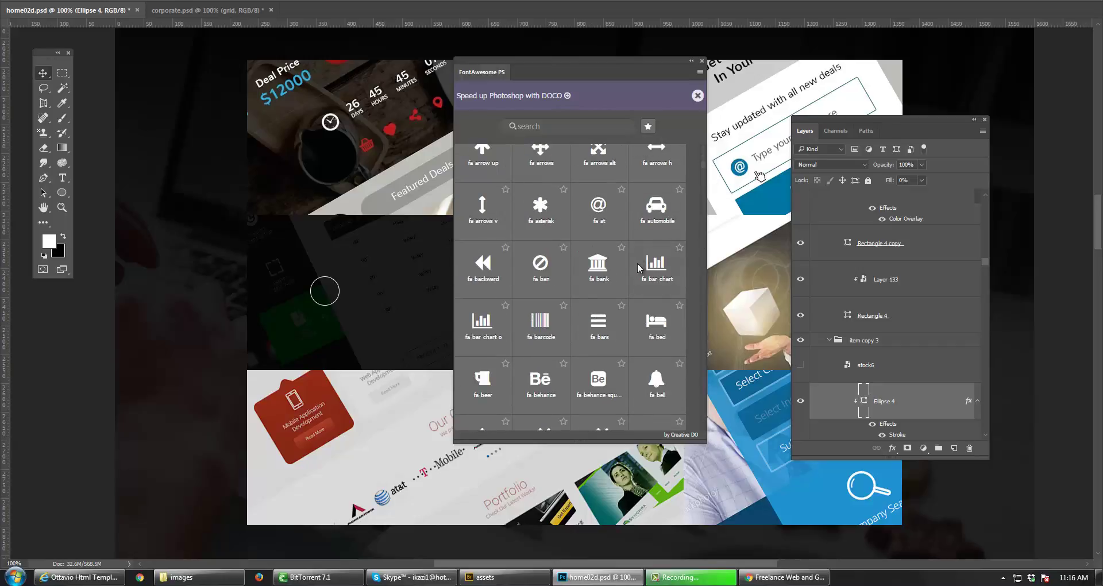
{"action": "scroll", "coordinate": [629, 313], "scroll_direction": "down", "scroll_amount": 3}
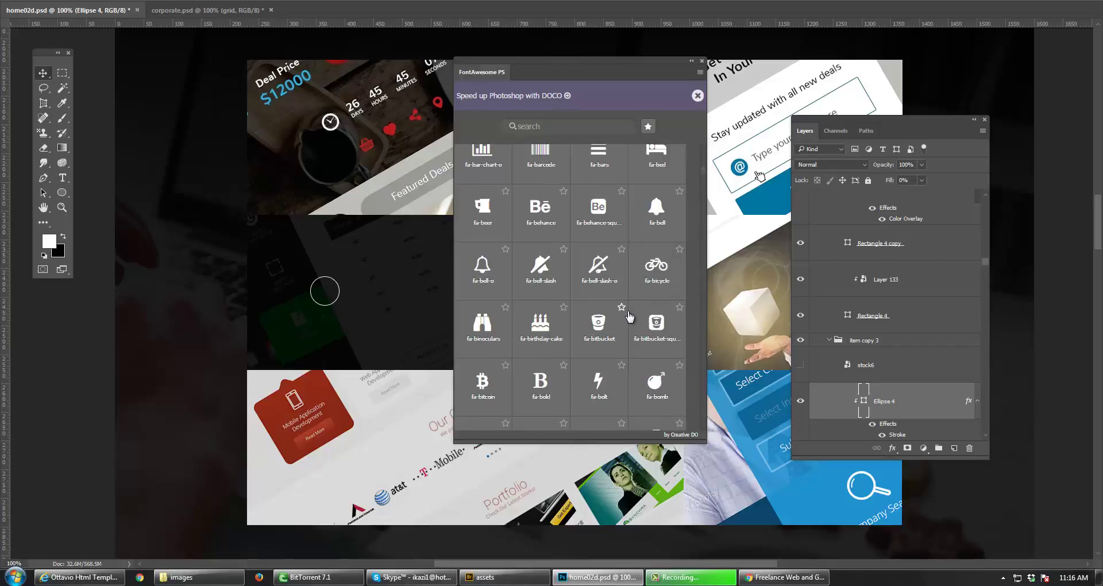
{"action": "scroll", "coordinate": [617, 347], "scroll_direction": "down", "scroll_amount": 3}
{"action": "scroll", "coordinate": [617, 347], "scroll_direction": "down", "scroll_amount": 3}
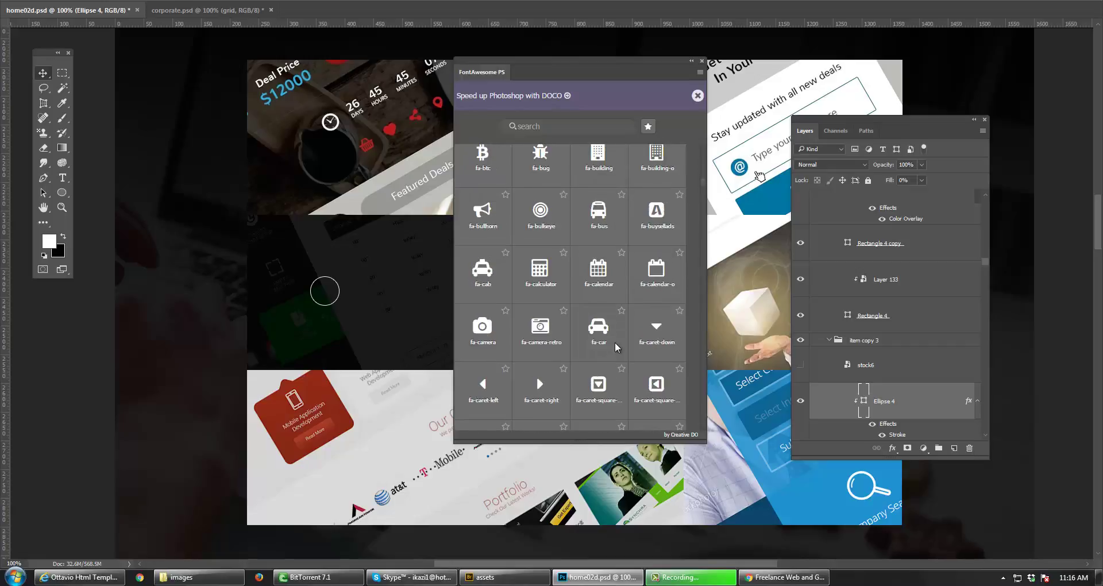
{"action": "scroll", "coordinate": [617, 347], "scroll_direction": "down", "scroll_amount": 3}
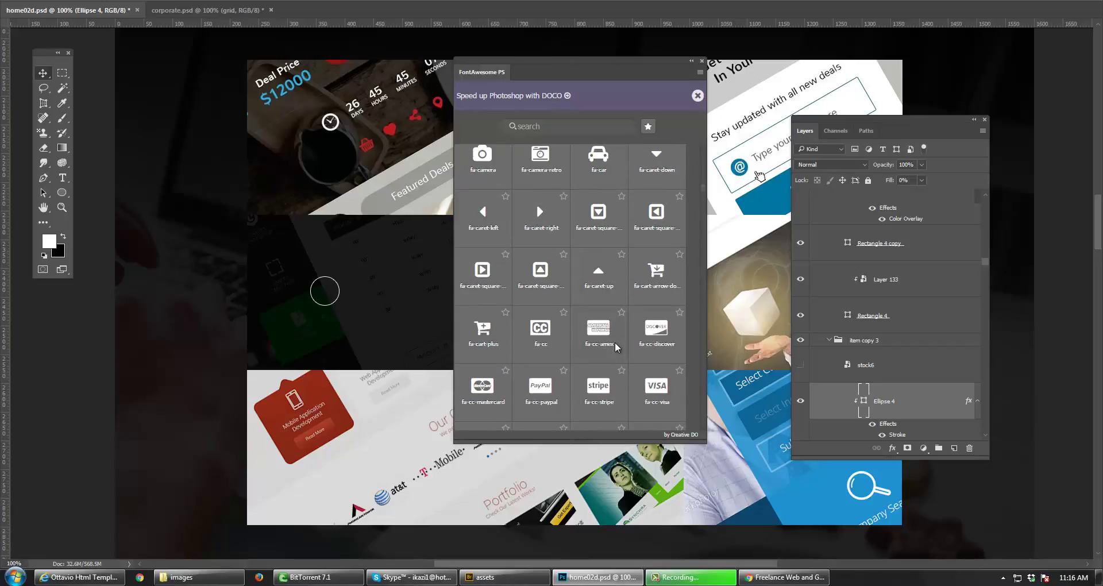
{"action": "scroll", "coordinate": [617, 347], "scroll_direction": "down", "scroll_amount": 3}
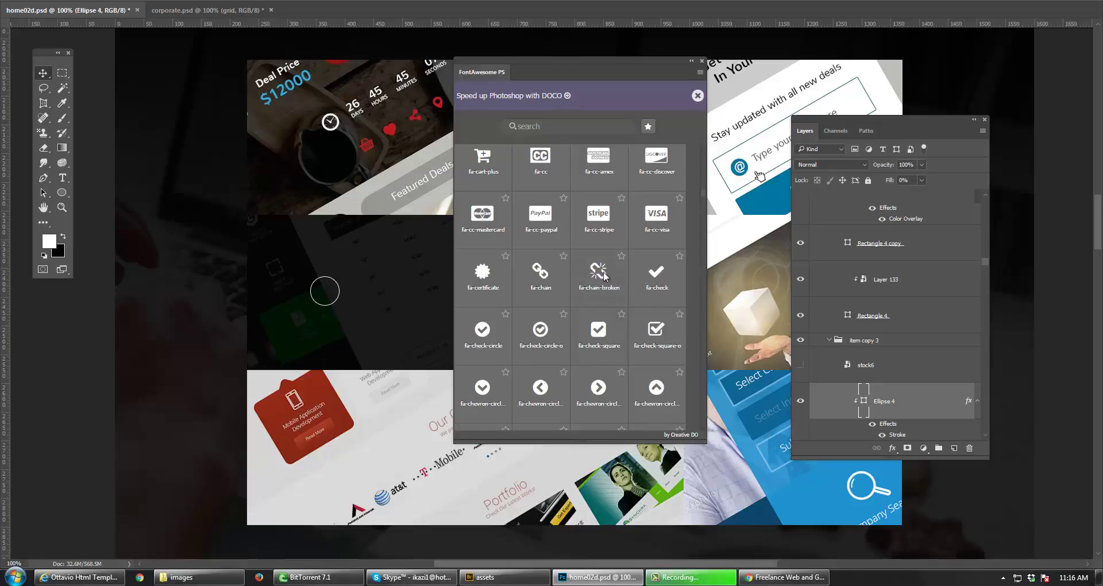
{"action": "left_click", "coordinate": [544, 283]}
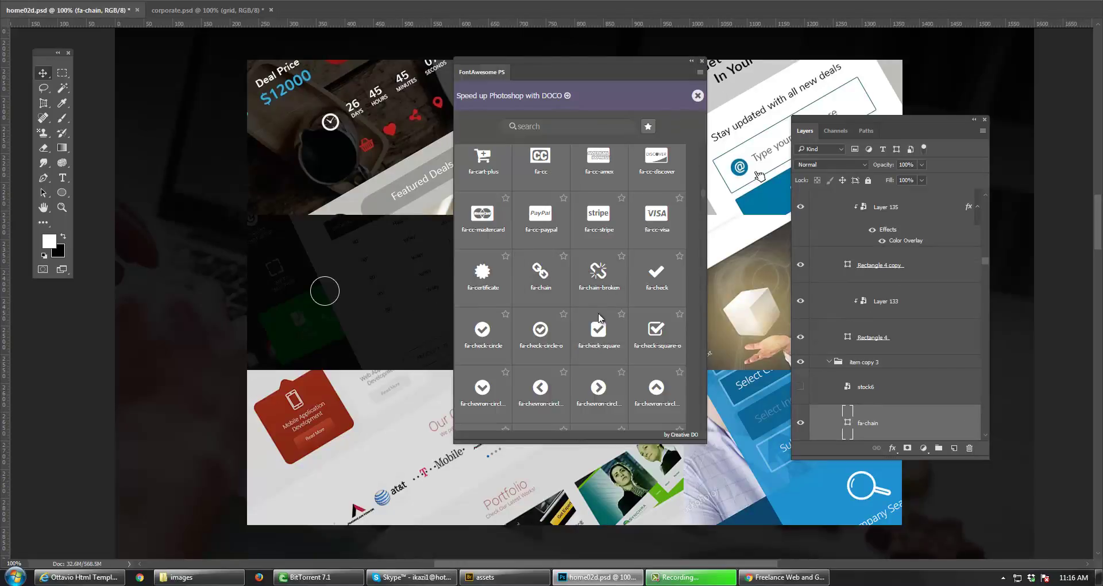
- Locate the inserted fa-chain icon, bring its layer to the top of the stack and move it onto the dark tile beside the ring
{"action": "left_click_drag", "start_coordinate": [551, 458], "coordinate": [591, 246]}
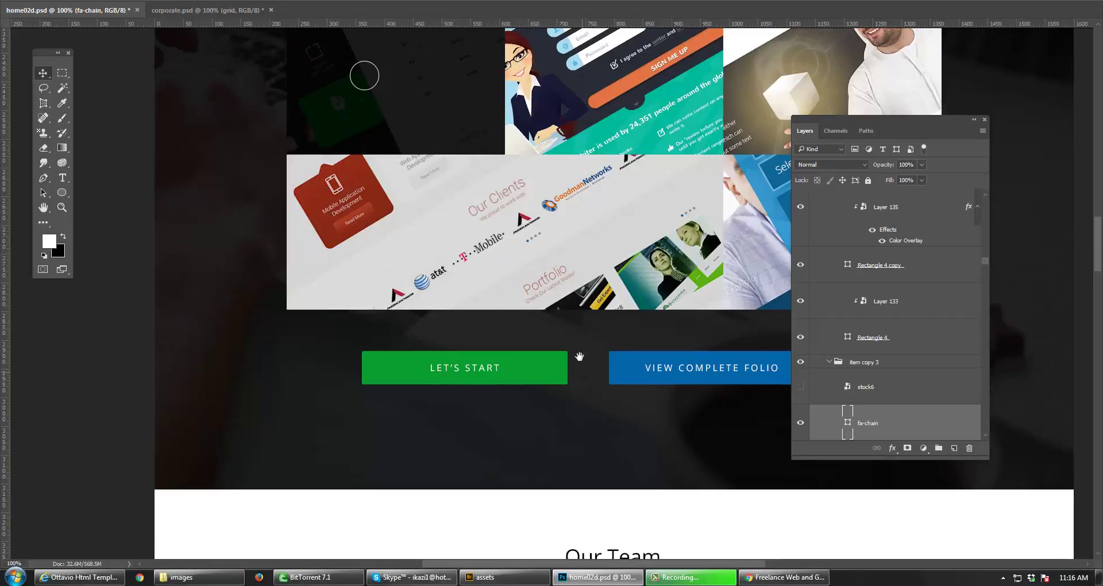
{"action": "left_click_drag", "start_coordinate": [579, 356], "coordinate": [549, 239]}
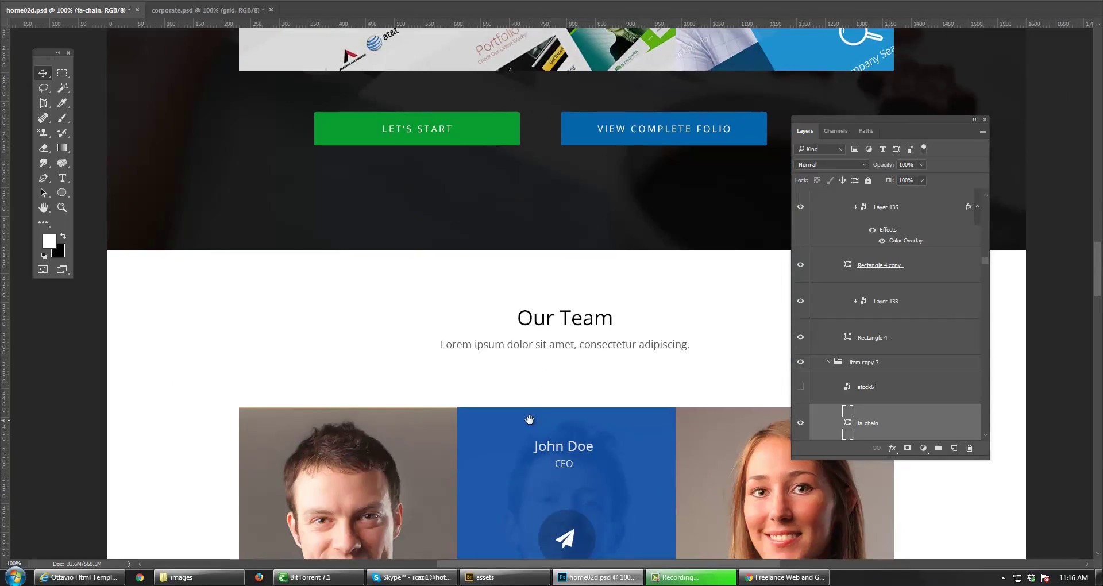
{"action": "left_click_drag", "start_coordinate": [529, 420], "coordinate": [531, 327]}
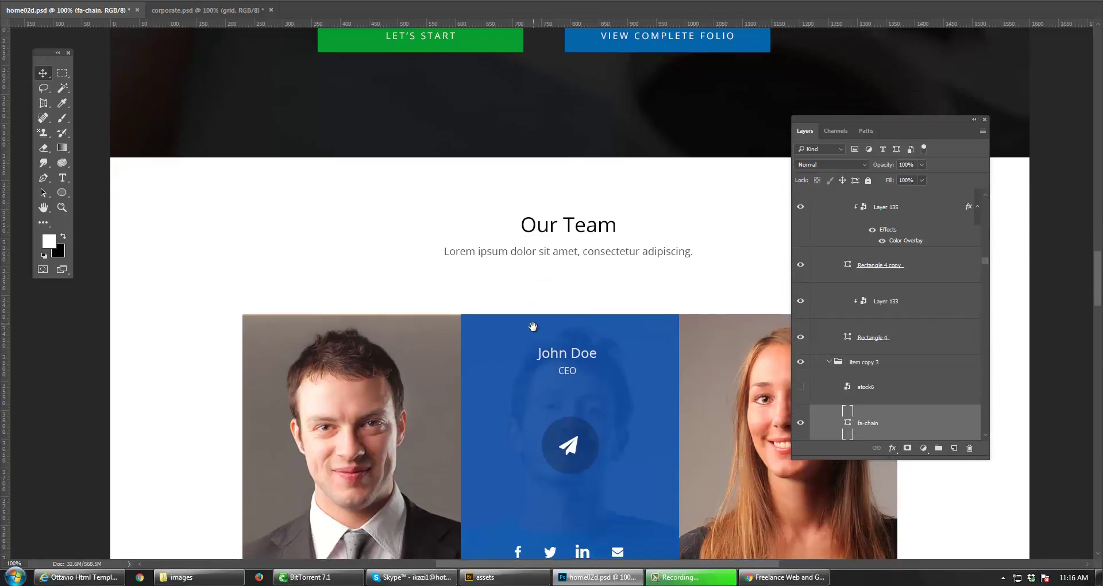
{"action": "double_click", "coordinate": [46, 210]}
{"action": "key", "text": "v"}
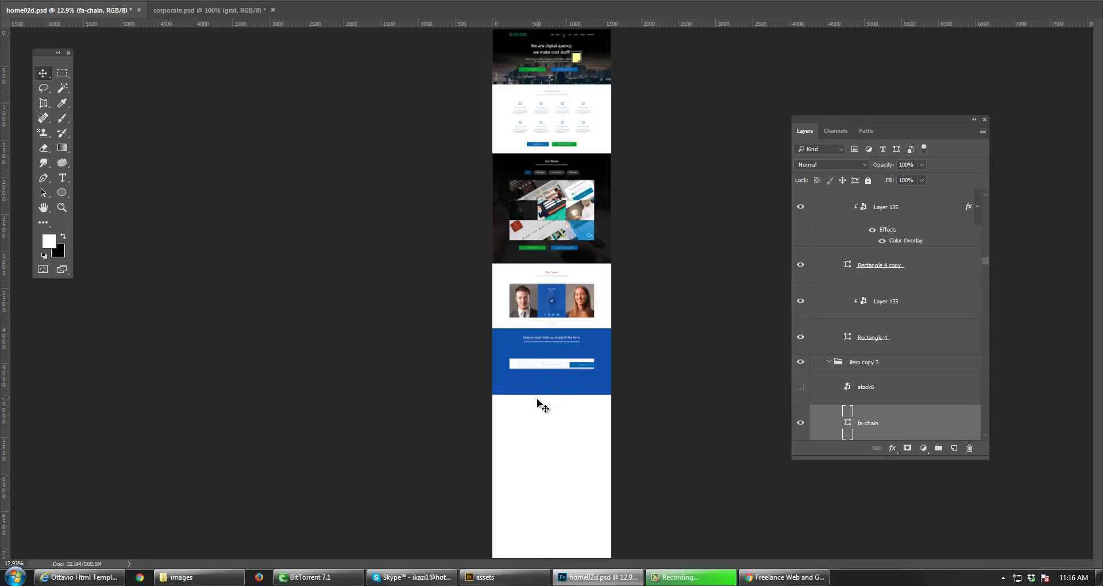
{"action": "key", "text": "ctrl+t"}
{"action": "left_click_drag", "start_coordinate": [556, 321], "coordinate": [555, 194]}
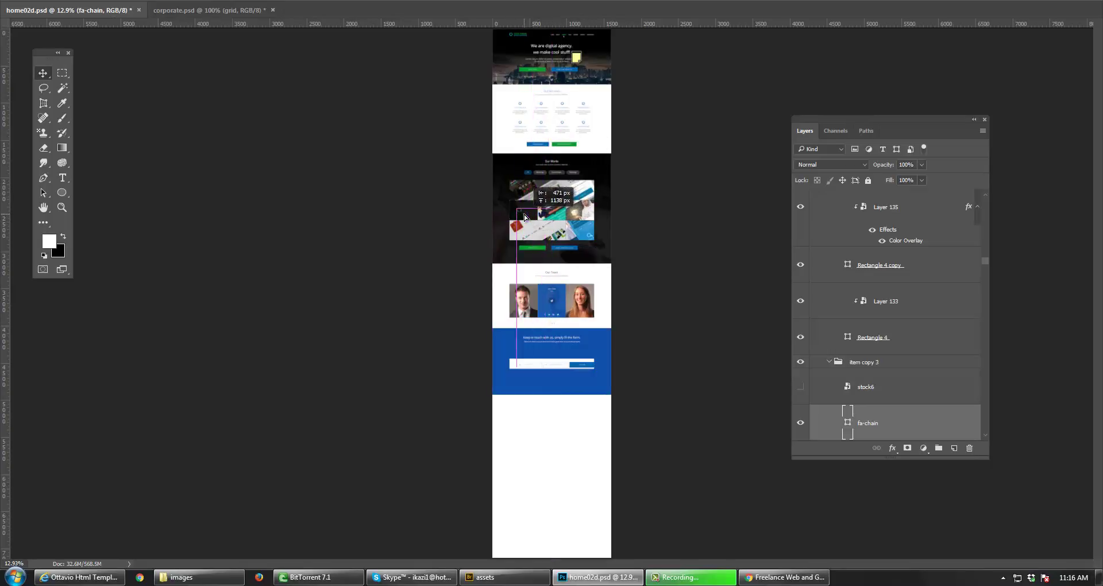
{"action": "double_click", "coordinate": [60, 208]}
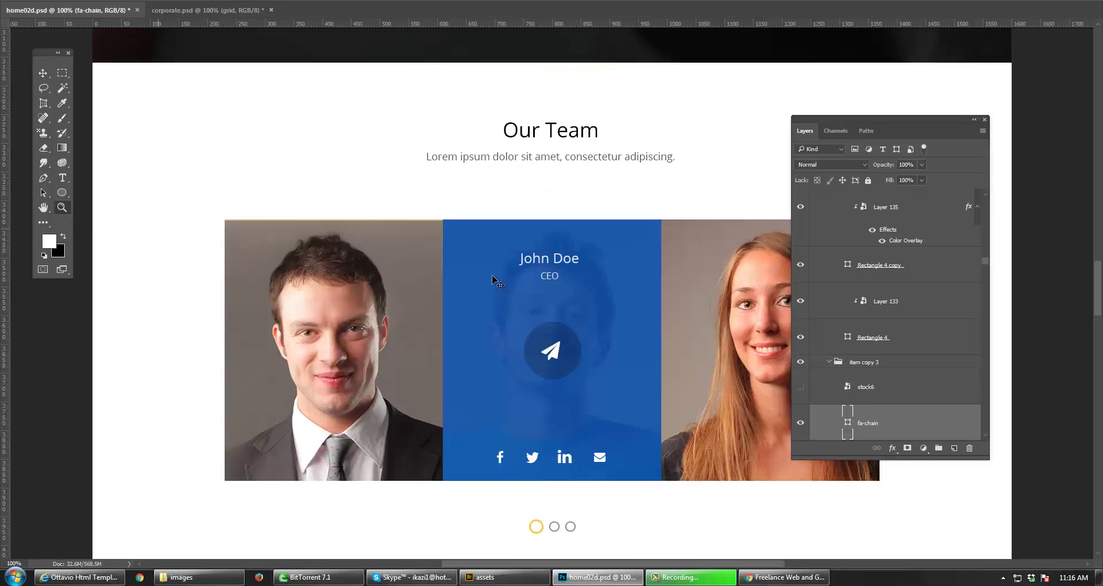
{"action": "key", "text": "v"}
{"action": "left_click_drag", "start_coordinate": [461, 182], "coordinate": [537, 425]}
{"action": "left_click_drag", "start_coordinate": [466, 367], "coordinate": [453, 537]}
{"action": "left_click_drag", "start_coordinate": [458, 279], "coordinate": [465, 412]}
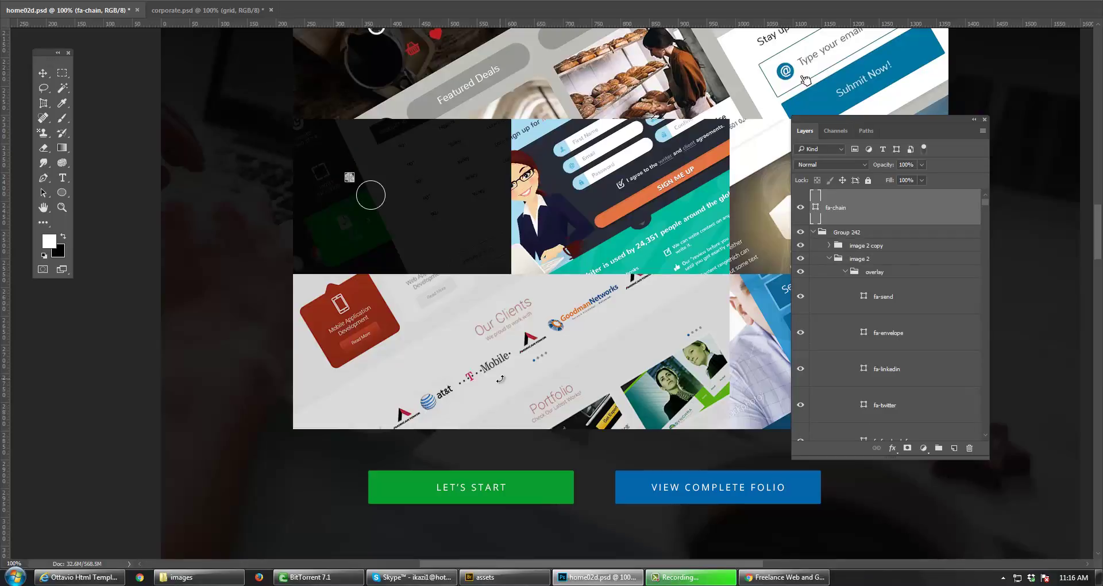
- Fill the fa-chain icon with white and place it, enlarged, at the centre of the ring on the dark tile
{"action": "key", "text": "x"}
{"action": "key", "text": "x"}
{"action": "key", "text": "alt+BackSpace"}
{"action": "left_click", "coordinate": [386, 230], "text": "ctrl"}
{"action": "left_click", "coordinate": [385, 230], "text": "ctrl"}
{"action": "left_click", "coordinate": [386, 230], "text": "ctrl"}
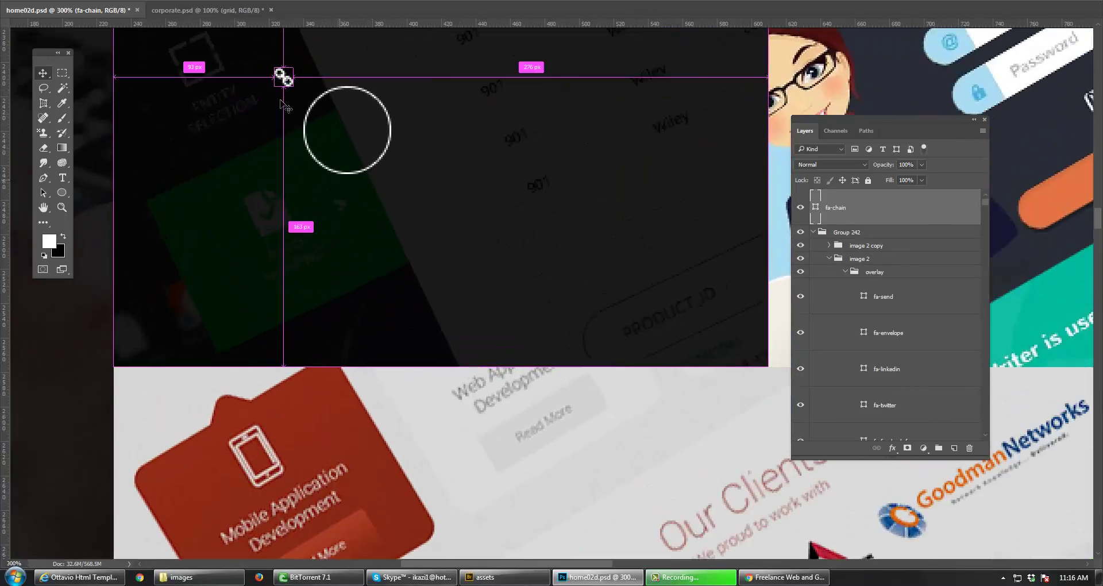
{"action": "left_click_drag", "start_coordinate": [296, 89], "coordinate": [368, 143]}
{"action": "key", "text": "Return"}
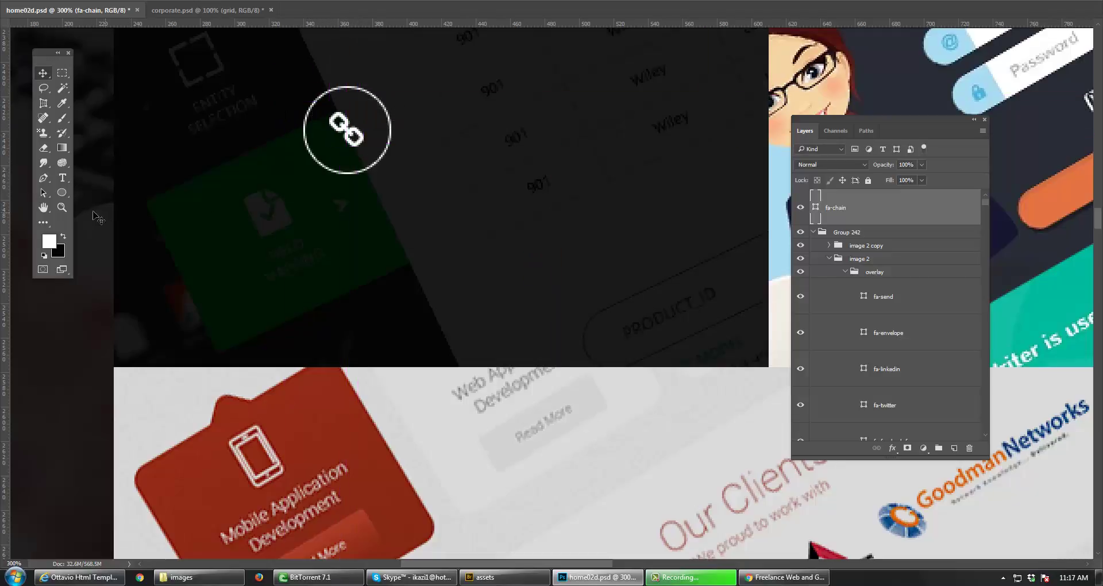
{"action": "double_click", "coordinate": [62, 208]}
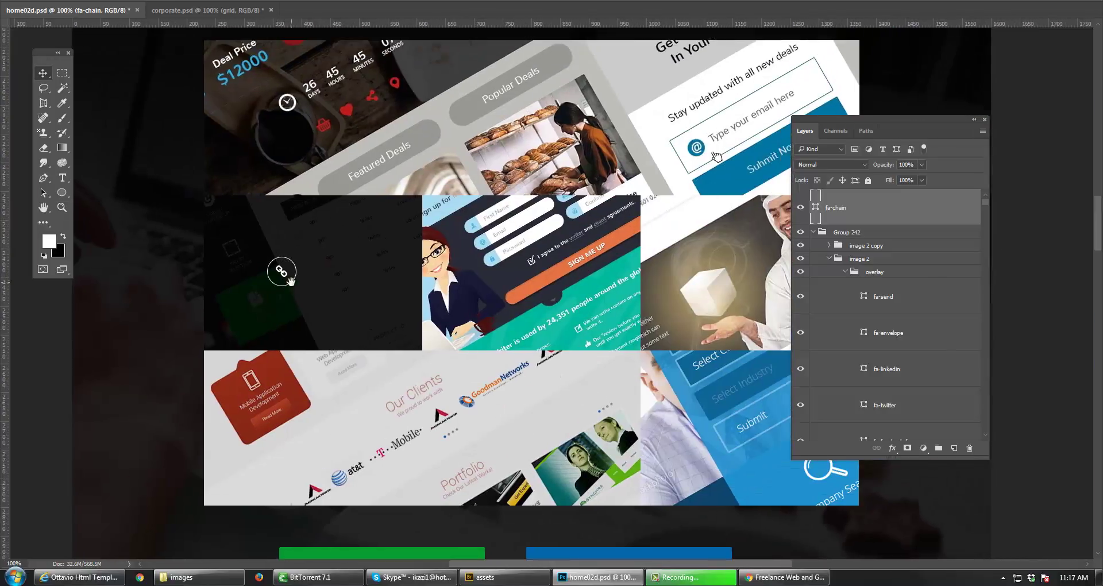
{"action": "left_click_drag", "start_coordinate": [318, 253], "coordinate": [290, 287]}
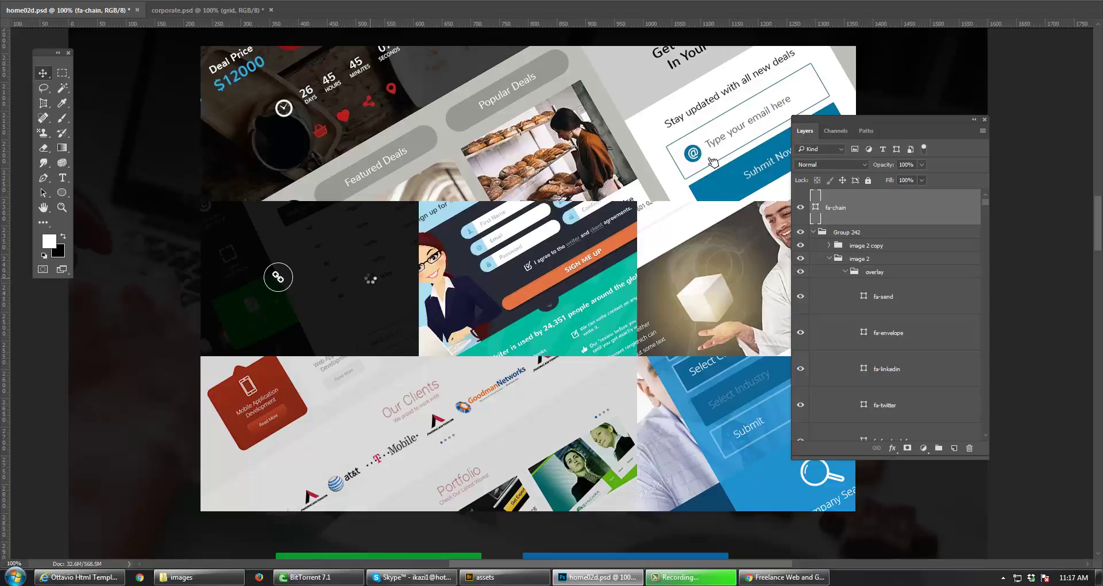
- Examine the sections of corporate.psd, from Our Services and Our Works down to Contact Us and the footer, for design reference
{"action": "key", "text": "ctrl+Tab"}
{"action": "left_click_drag", "start_coordinate": [448, 239], "coordinate": [468, 354]}
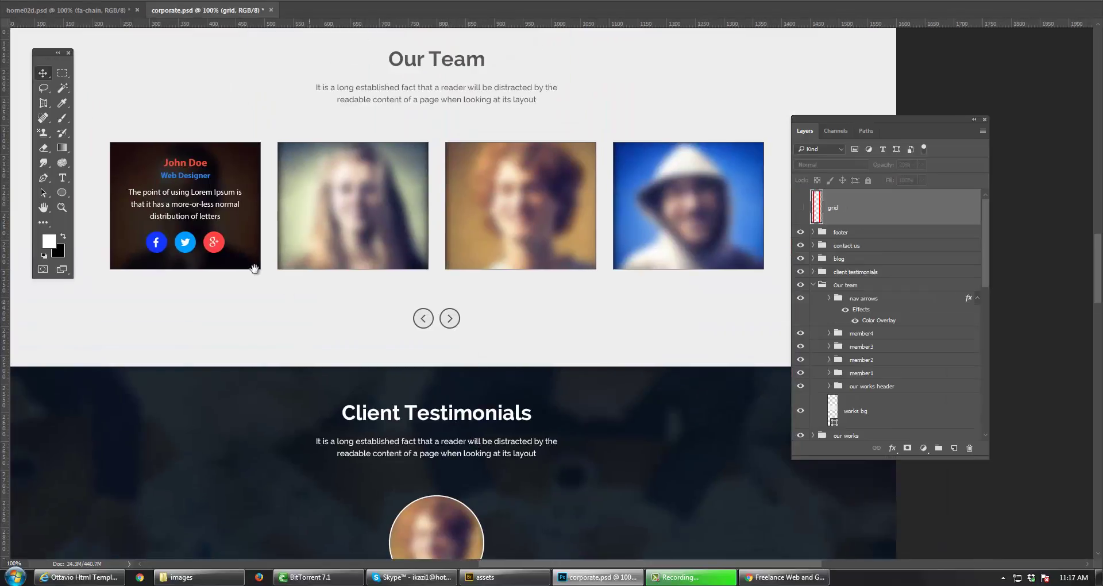
{"action": "left_click_drag", "start_coordinate": [251, 213], "coordinate": [271, 352]}
{"action": "left_click_drag", "start_coordinate": [322, 233], "coordinate": [337, 377]}
{"action": "left_click_drag", "start_coordinate": [361, 153], "coordinate": [374, 339]}
{"action": "left_click_drag", "start_coordinate": [373, 153], "coordinate": [370, 395]}
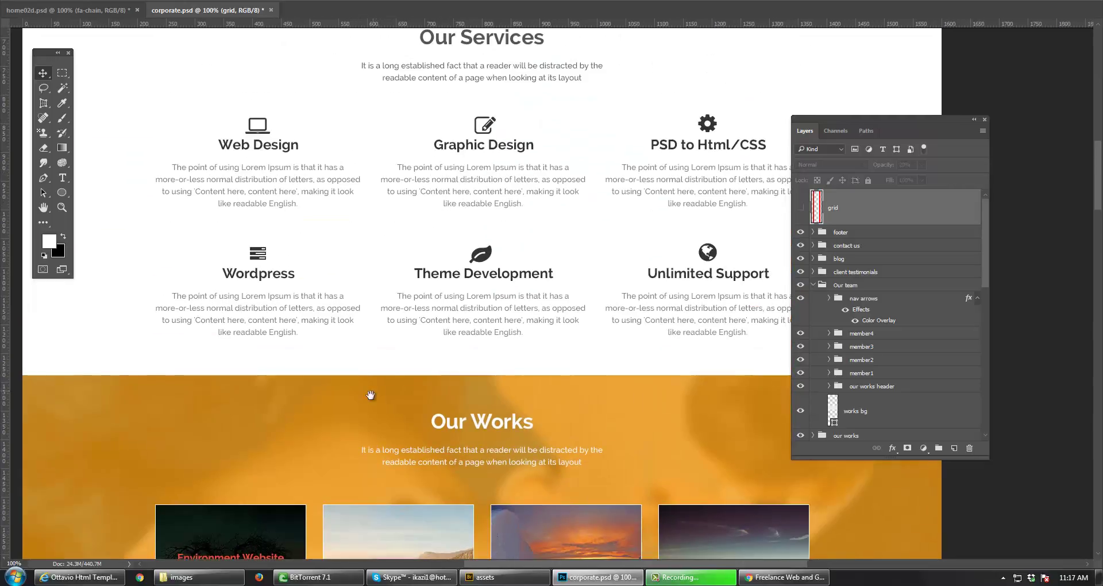
{"action": "left_click_drag", "start_coordinate": [402, 250], "coordinate": [401, 381]}
{"action": "left_click_drag", "start_coordinate": [413, 256], "coordinate": [435, 120]}
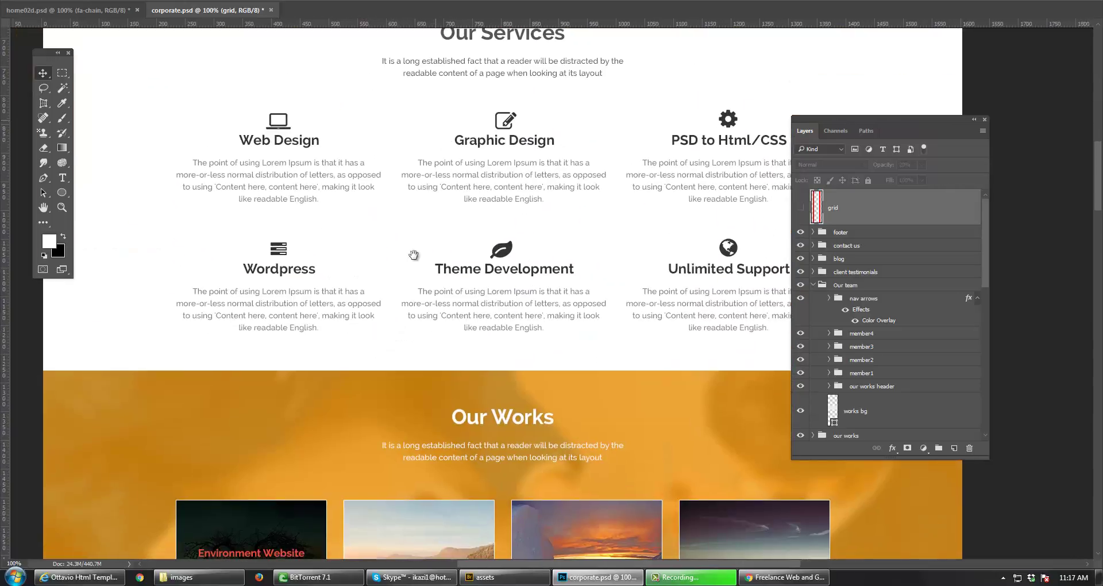
{"action": "left_click_drag", "start_coordinate": [404, 444], "coordinate": [476, 144]}
{"action": "left_click_drag", "start_coordinate": [465, 200], "coordinate": [477, 111]}
{"action": "left_click_drag", "start_coordinate": [458, 270], "coordinate": [471, 136]}
{"action": "left_click_drag", "start_coordinate": [482, 394], "coordinate": [506, 11]}
{"action": "left_click_drag", "start_coordinate": [505, 460], "coordinate": [477, 80]}
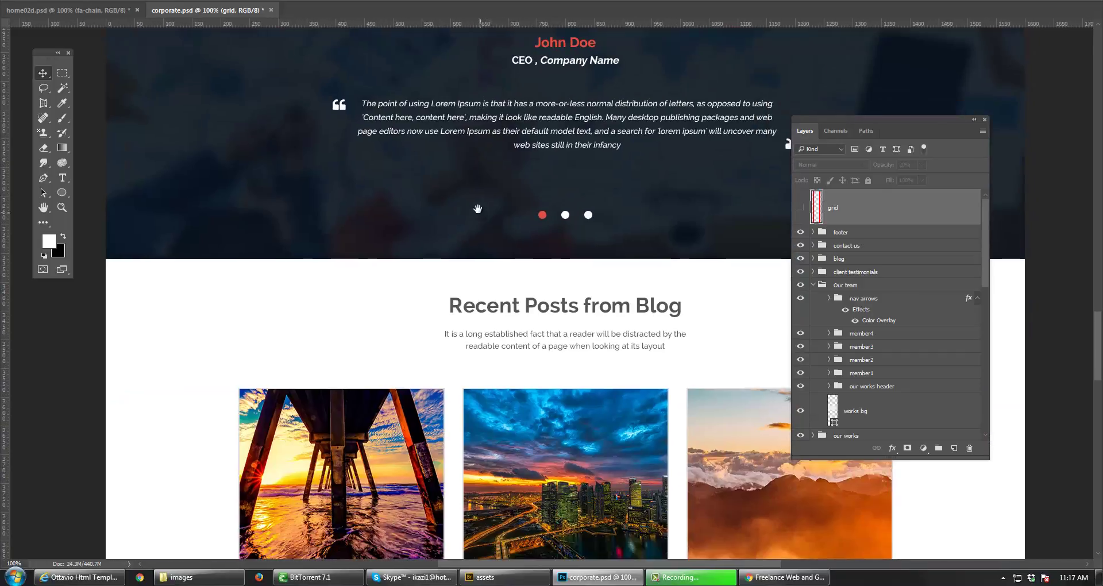
{"action": "left_click_drag", "start_coordinate": [454, 304], "coordinate": [448, 239]}
{"action": "left_click_drag", "start_coordinate": [448, 345], "coordinate": [454, 241]}
{"action": "left_click_drag", "start_coordinate": [460, 403], "coordinate": [470, 197]}
{"action": "left_click_drag", "start_coordinate": [477, 535], "coordinate": [472, 303]}
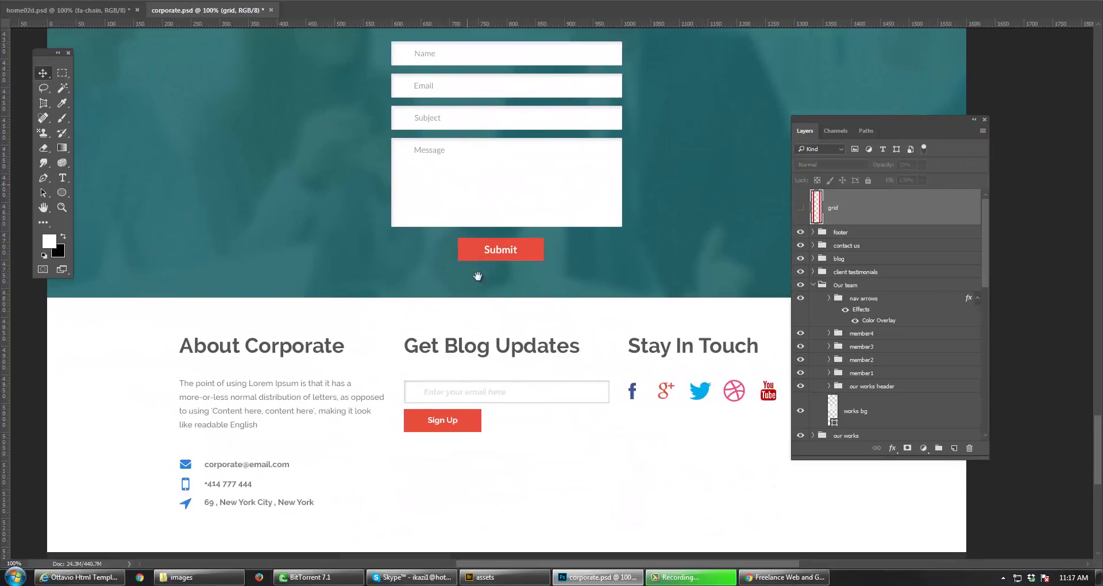
{"action": "left_click_drag", "start_coordinate": [477, 61], "coordinate": [497, 200]}
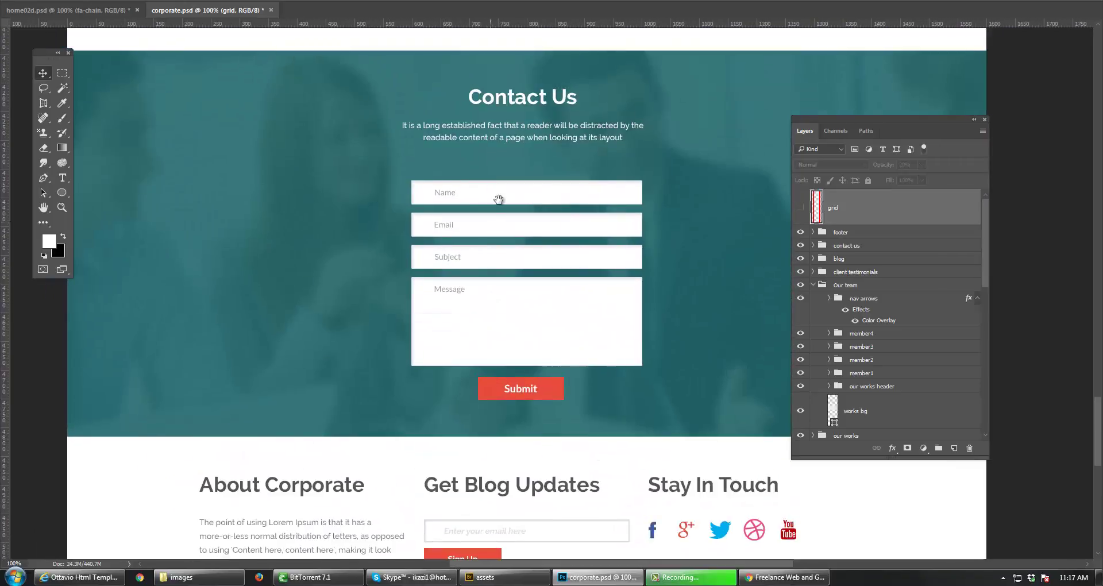
- Return to home02d.psd and review its contact form and Our Team sections up to the portfolio tiles
{"action": "left_click", "coordinate": [113, 12]}
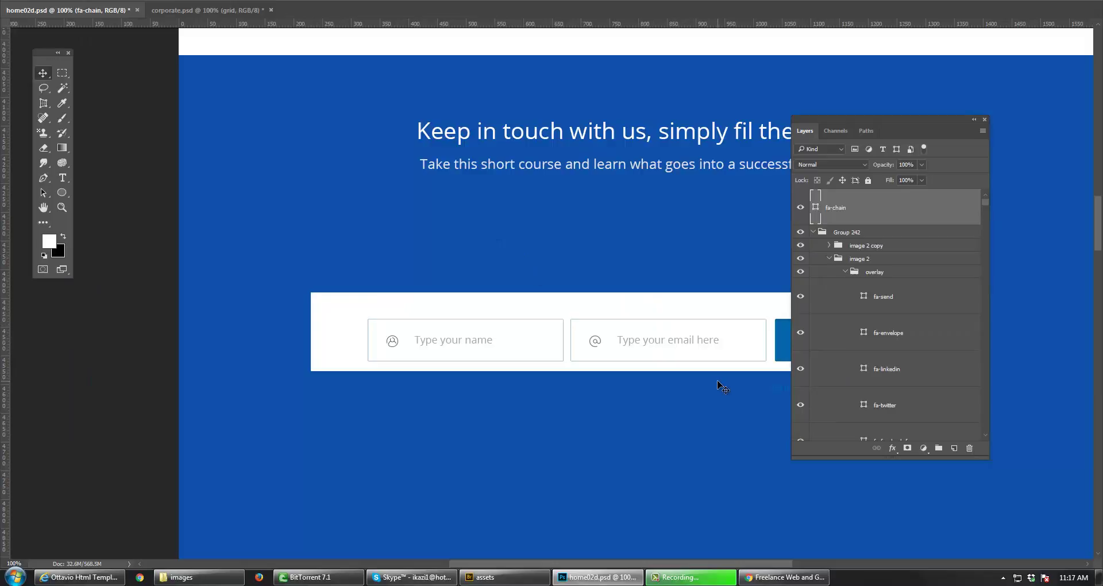
{"action": "left_click_drag", "start_coordinate": [613, 318], "coordinate": [561, 428]}
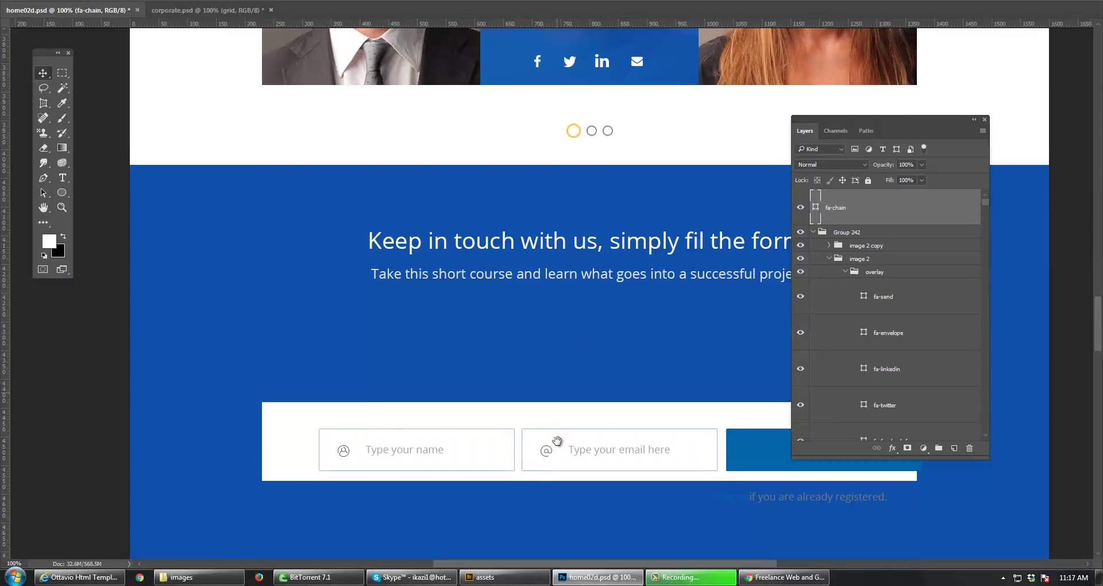
{"action": "left_click_drag", "start_coordinate": [563, 264], "coordinate": [545, 434]}
{"action": "left_click_drag", "start_coordinate": [553, 337], "coordinate": [542, 411]}
{"action": "left_click_drag", "start_coordinate": [563, 313], "coordinate": [556, 421]}
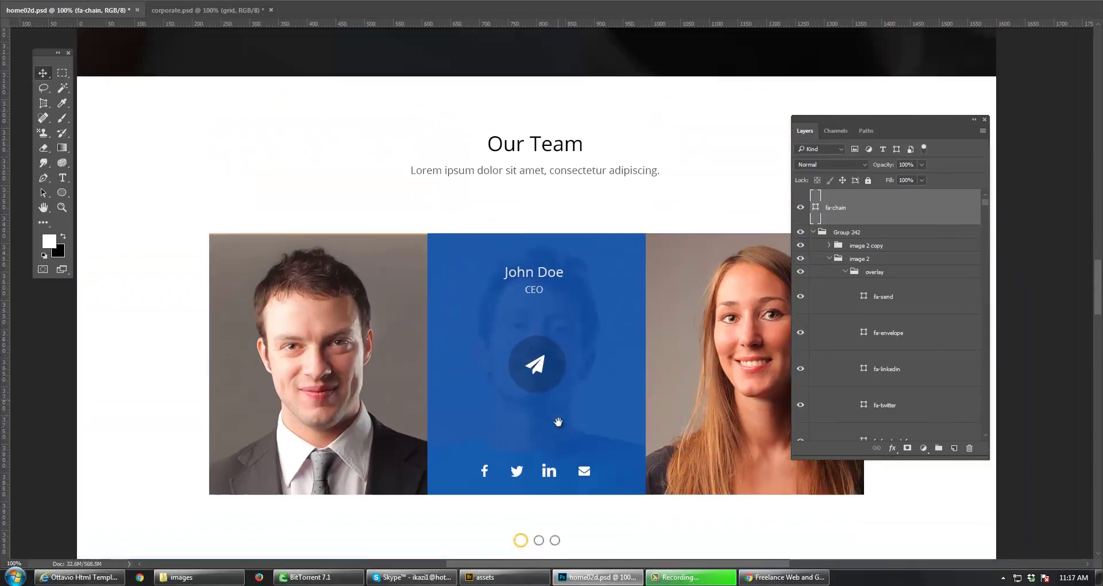
{"action": "left_click_drag", "start_coordinate": [521, 281], "coordinate": [518, 437]}
{"action": "left_click_drag", "start_coordinate": [519, 245], "coordinate": [517, 396]}
{"action": "left_click_drag", "start_coordinate": [484, 165], "coordinate": [482, 301]}
{"action": "left_click_drag", "start_coordinate": [480, 196], "coordinate": [460, 350]}
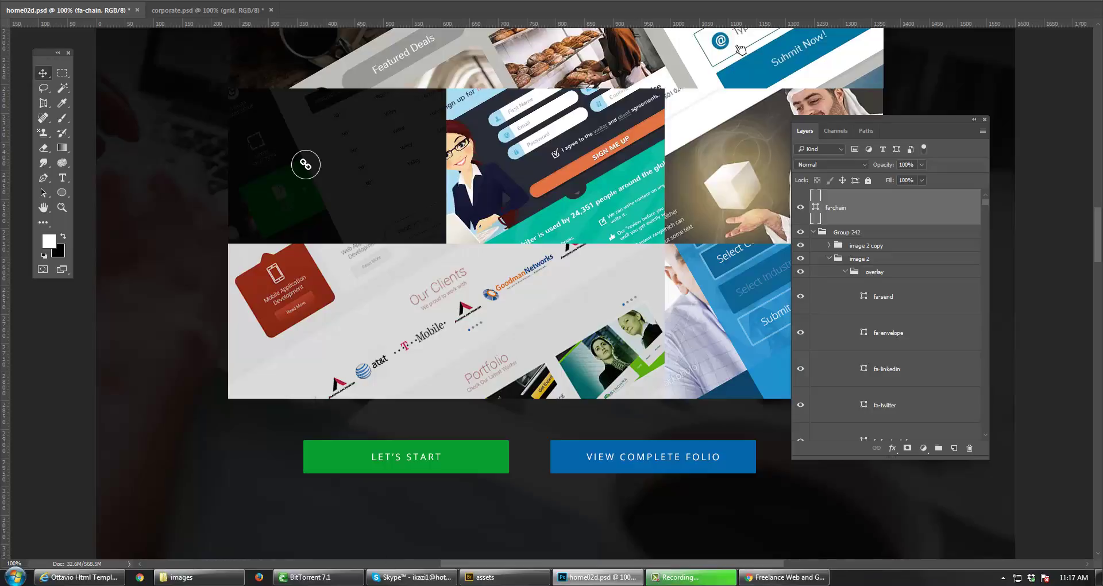
- Switch to Chrome, examine the hover buttons on the portfolio website's Works tiles, and return to home02d.psd
{"action": "left_click", "coordinate": [784, 576]}
{"action": "scroll", "coordinate": [657, 316], "scroll_direction": "down", "scroll_amount": 7}
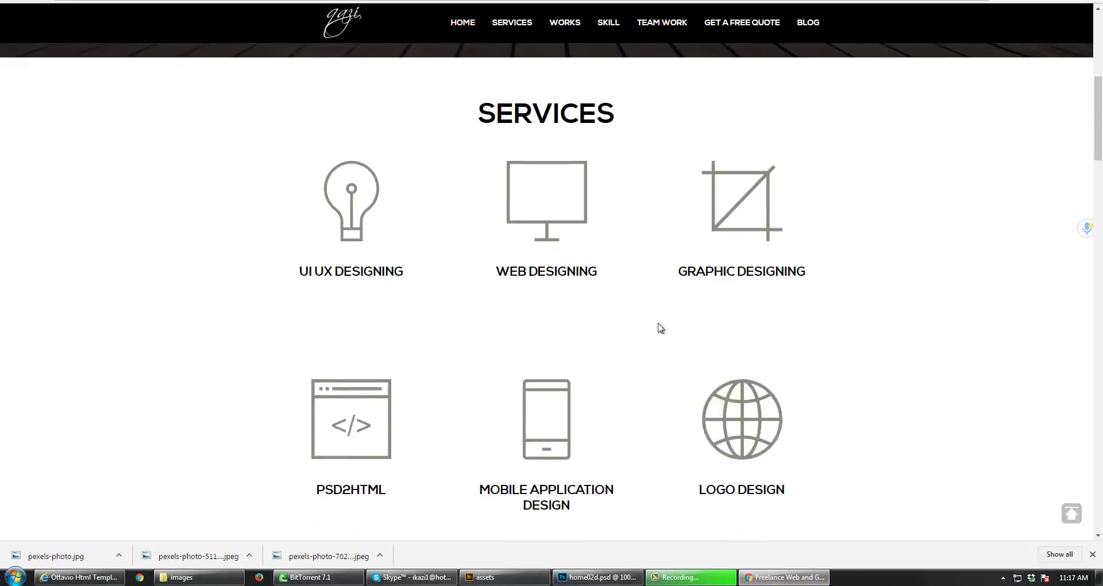
{"action": "scroll", "coordinate": [660, 328], "scroll_direction": "down", "scroll_amount": 10}
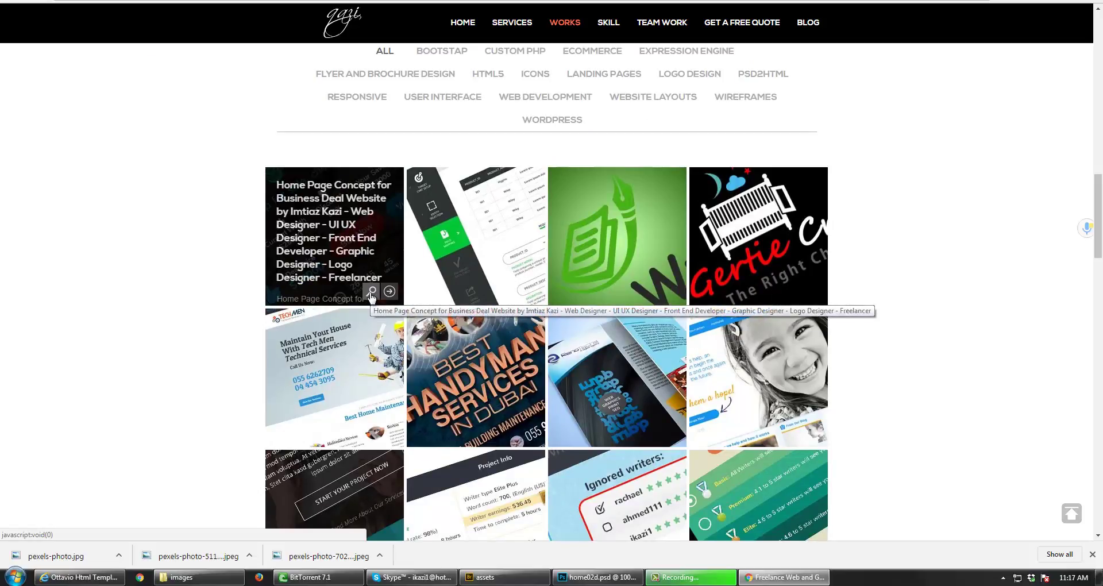
{"action": "key", "text": "alt+Tab"}
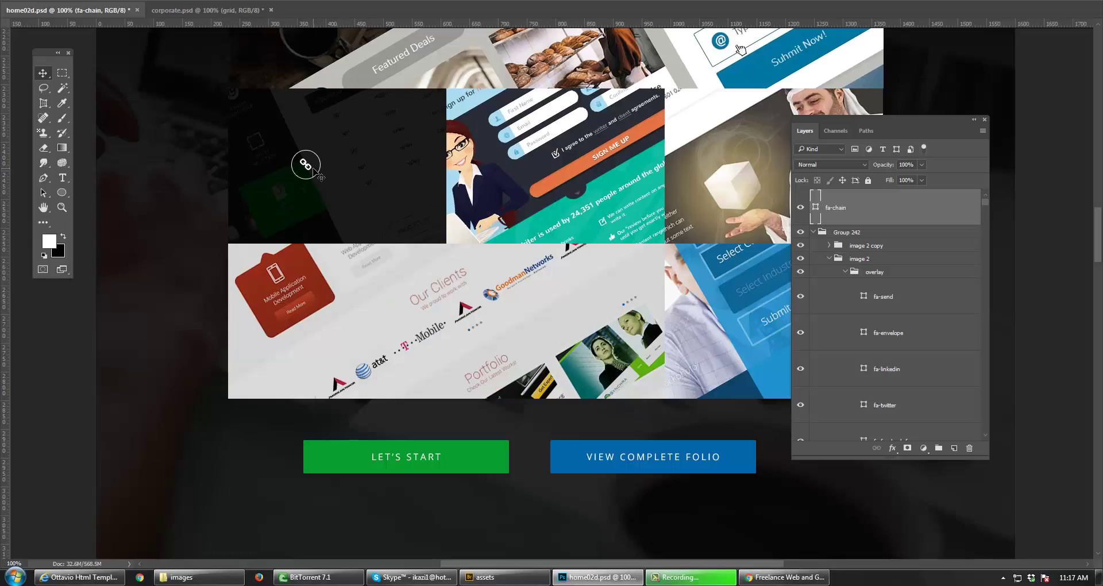
- Separate the chain icon from the white ring, delete the ring, and reposition the icon on the dark tile
{"action": "left_click_drag", "start_coordinate": [309, 168], "coordinate": [325, 213]}
{"action": "key", "text": "ctrl+z"}
{"action": "left_click", "coordinate": [303, 196]}
{"action": "left_click", "coordinate": [294, 171]}
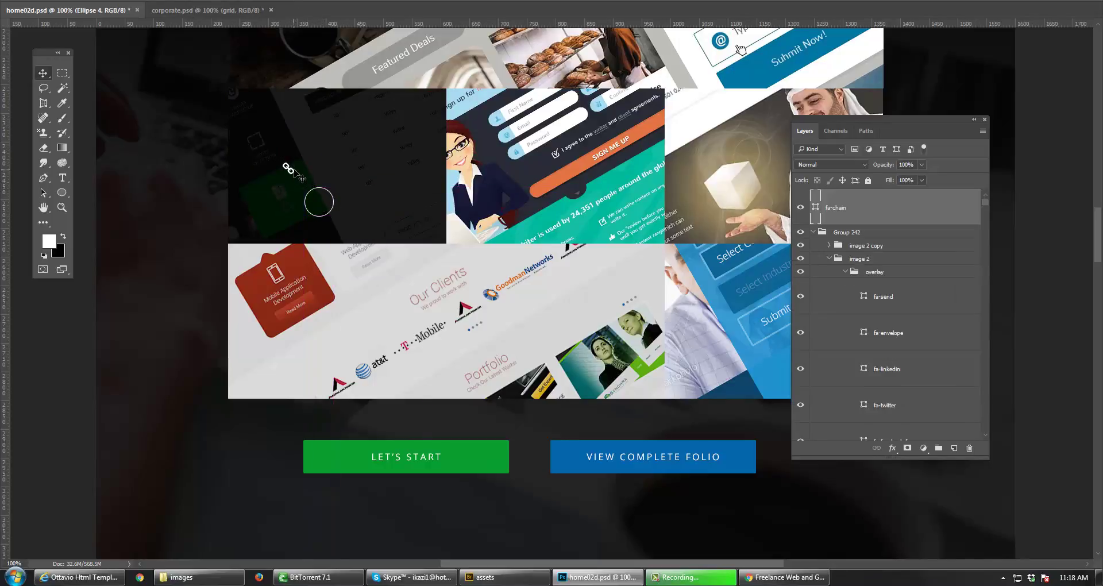
{"action": "left_click_drag", "start_coordinate": [294, 171], "coordinate": [302, 251]}
{"action": "key", "text": "ctrl+z"}
{"action": "key", "text": "Delete"}
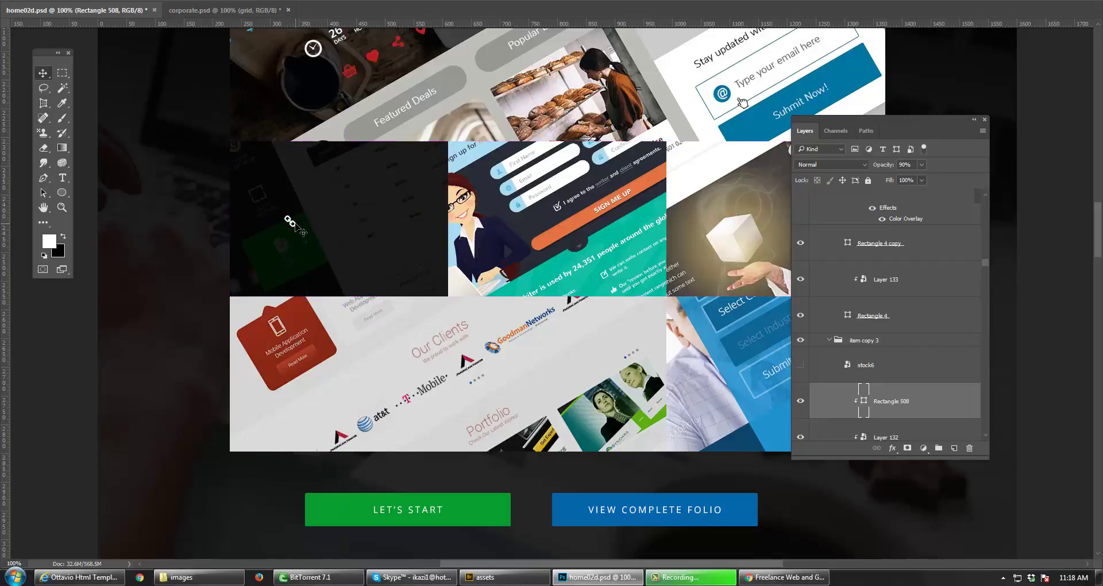
{"action": "left_click", "coordinate": [299, 229], "text": "ctrl"}
{"action": "mouse_move", "coordinate": [301, 231]}
{"action": "left_mouse_down"}
{"action": "mouse_move", "coordinate": [300, 219]}
{"action": "mouse_move", "coordinate": [302, 228]}
{"action": "left_mouse_up"}
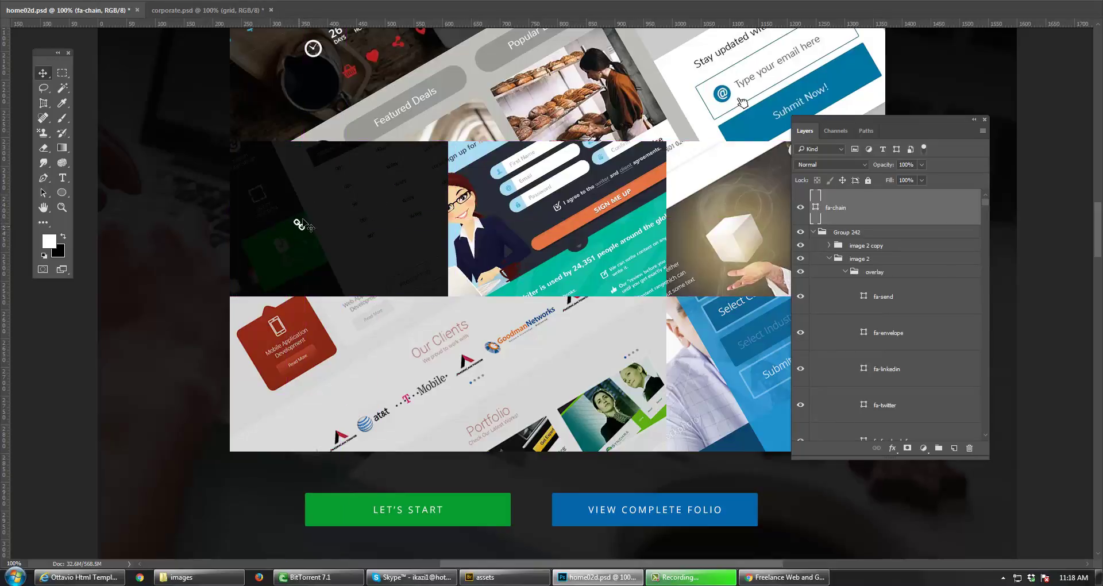
- Draw a white 52 x 52 px rounded rectangle around the chain icon on a new layer above the tile's dark overlay
{"action": "left_click", "coordinate": [338, 243], "text": "ctrl"}
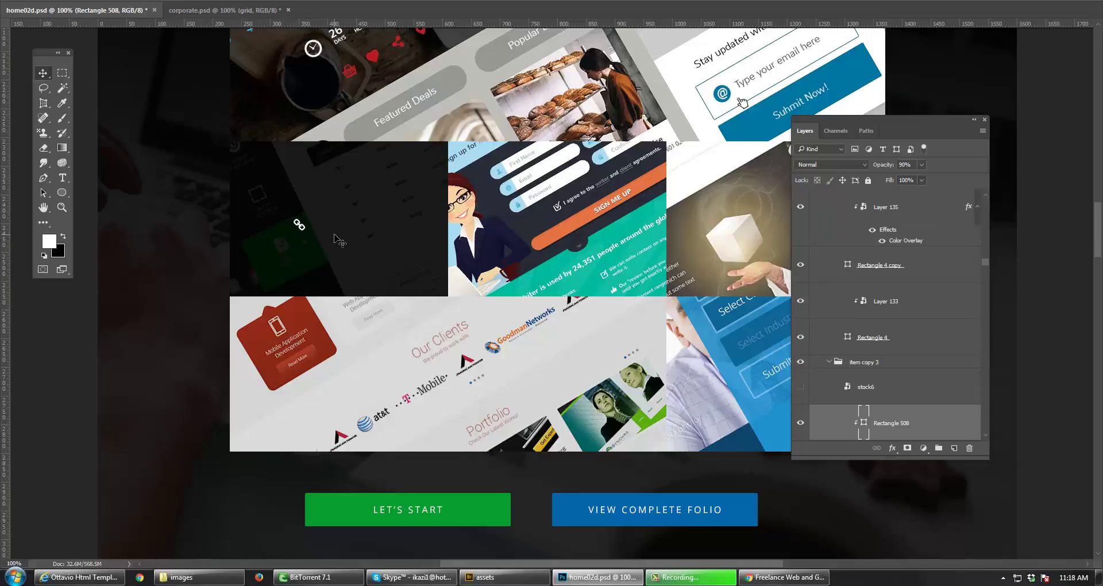
{"action": "key", "text": "ctrl+shift+n"}
{"action": "key", "text": "Return"}
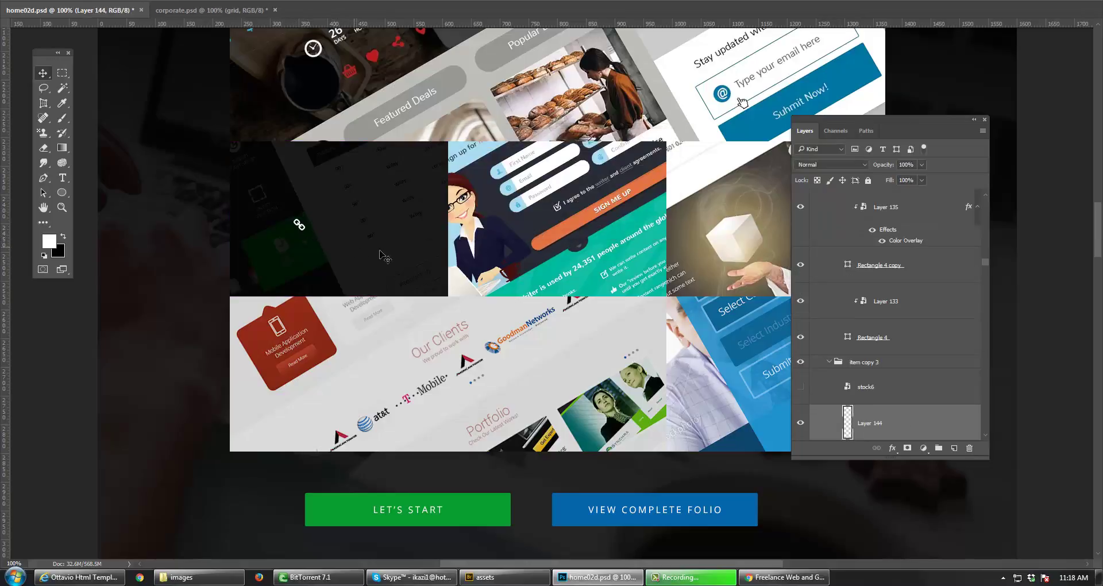
{"action": "left_click", "coordinate": [64, 196]}
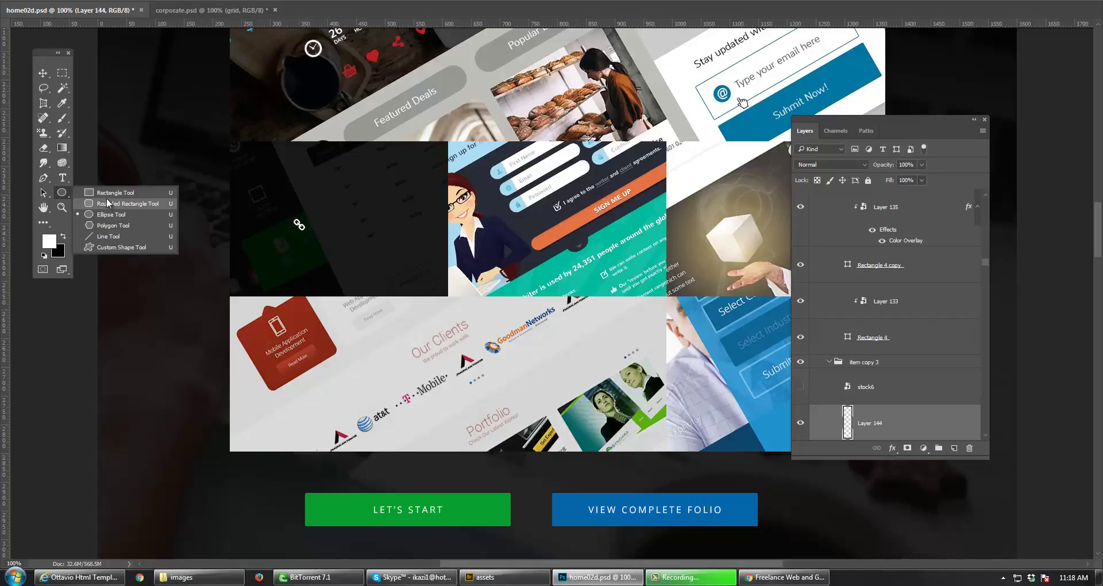
{"action": "left_click", "coordinate": [107, 202]}
{"action": "left_click", "coordinate": [313, 228], "text": "ctrl"}
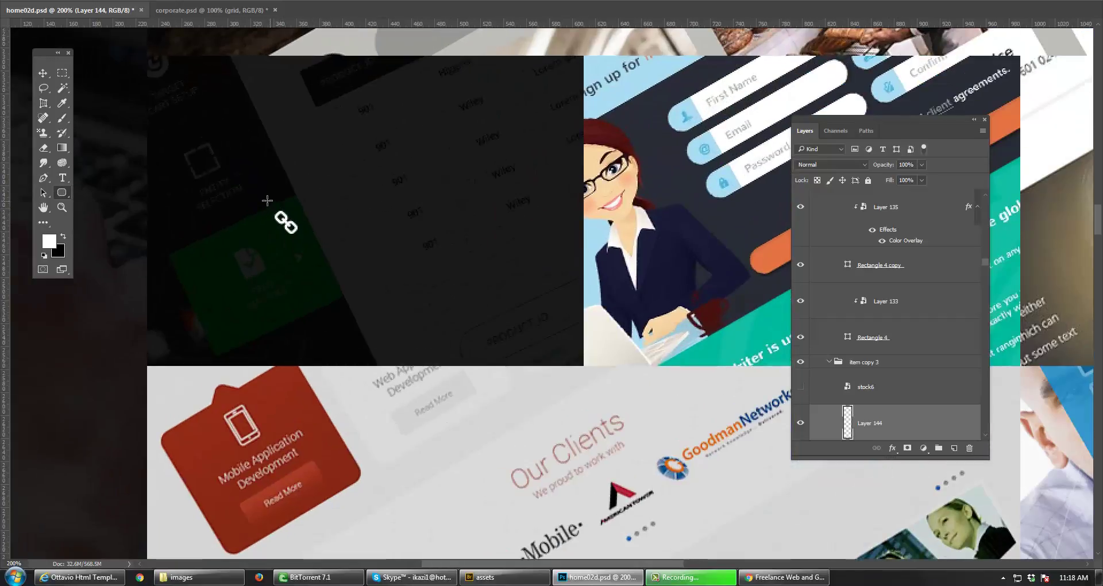
{"action": "left_click_drag", "start_coordinate": [289, 234], "coordinate": [316, 254]}
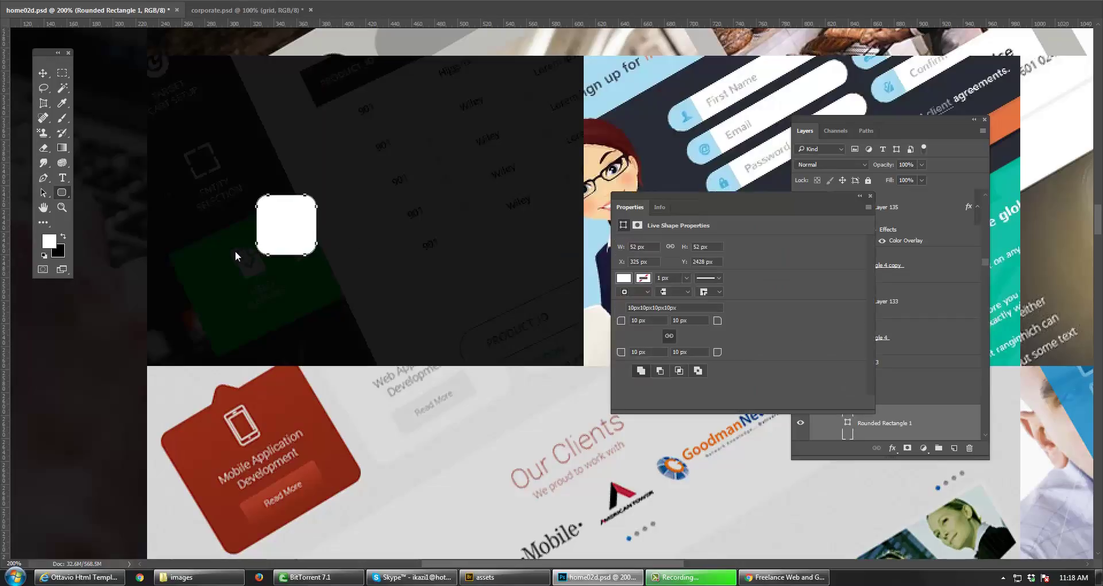
- Reduce the corner radius of the white rounded rectangle on the dark tile to a slight rounding
{"action": "left_click", "coordinate": [42, 73]}
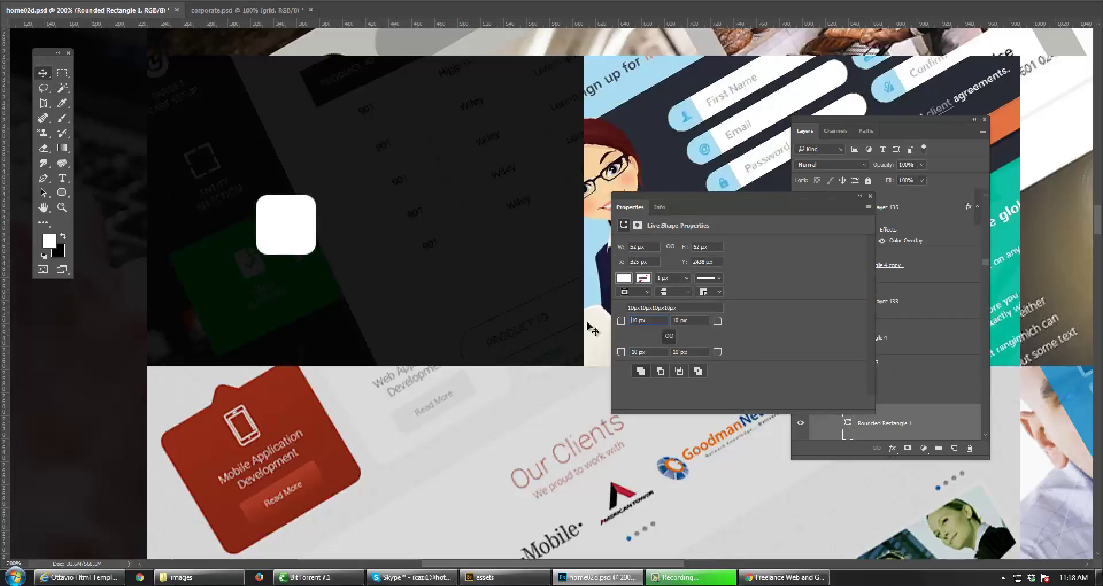
{"action": "left_click", "coordinate": [645, 321]}
{"action": "key", "text": "Return"}
{"action": "left_click", "coordinate": [380, 286]}
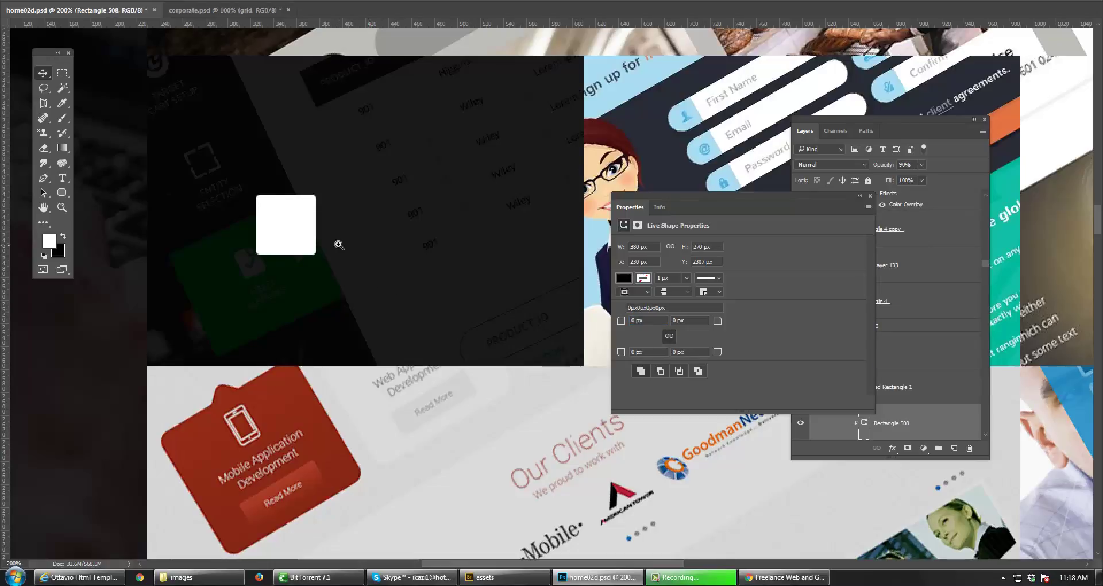
{"action": "left_click", "coordinate": [338, 245], "text": "alt"}
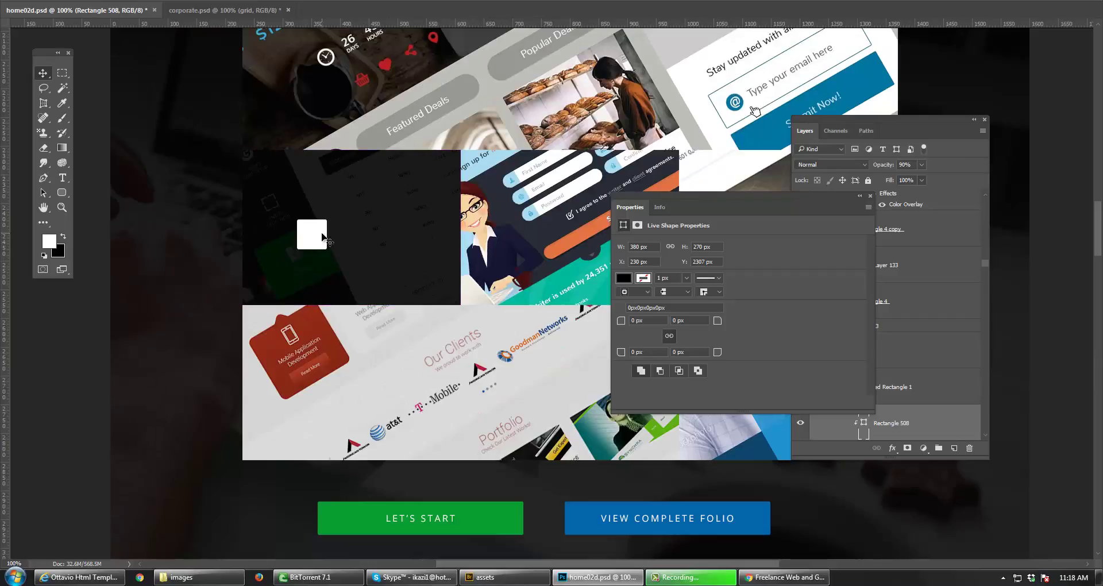
- Move the white rounded square down on the dark tile to uncover the white chain icon, and select the icon's layer
{"action": "left_click", "coordinate": [317, 246]}
{"action": "left_click_drag", "start_coordinate": [317, 246], "coordinate": [320, 246]}
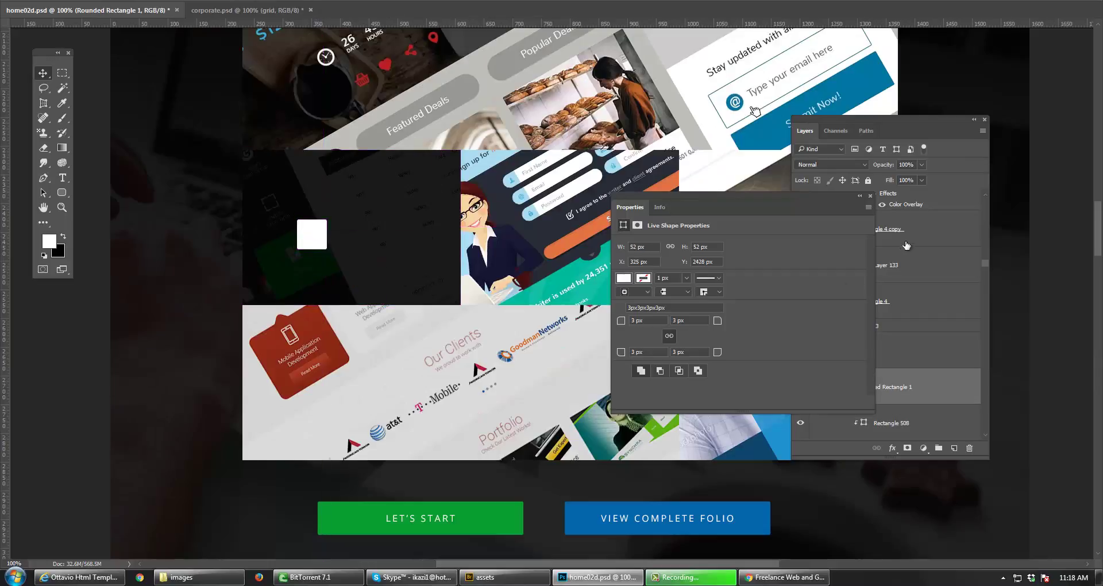
{"action": "left_click", "coordinate": [870, 196]}
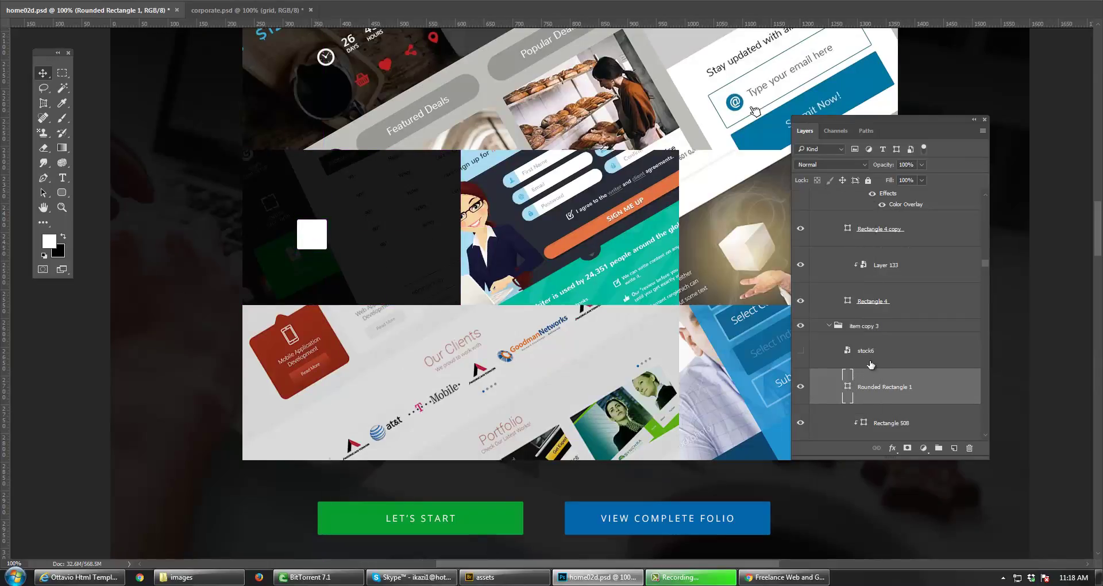
{"action": "scroll", "coordinate": [873, 398], "scroll_direction": "down", "scroll_amount": 2}
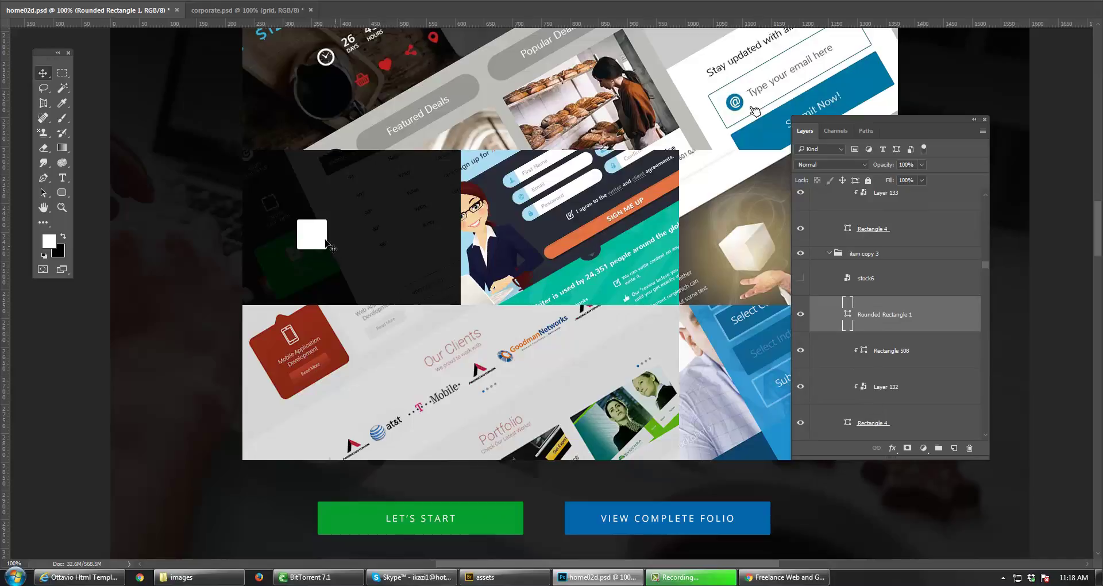
{"action": "left_click_drag", "start_coordinate": [322, 215], "coordinate": [322, 242]}
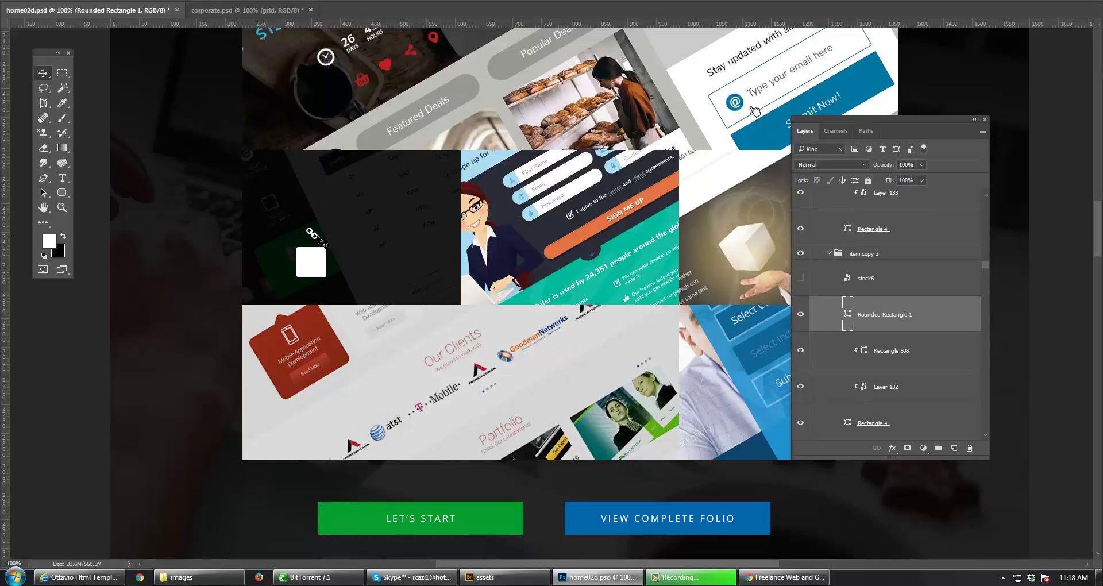
{"action": "left_click", "coordinate": [318, 237]}
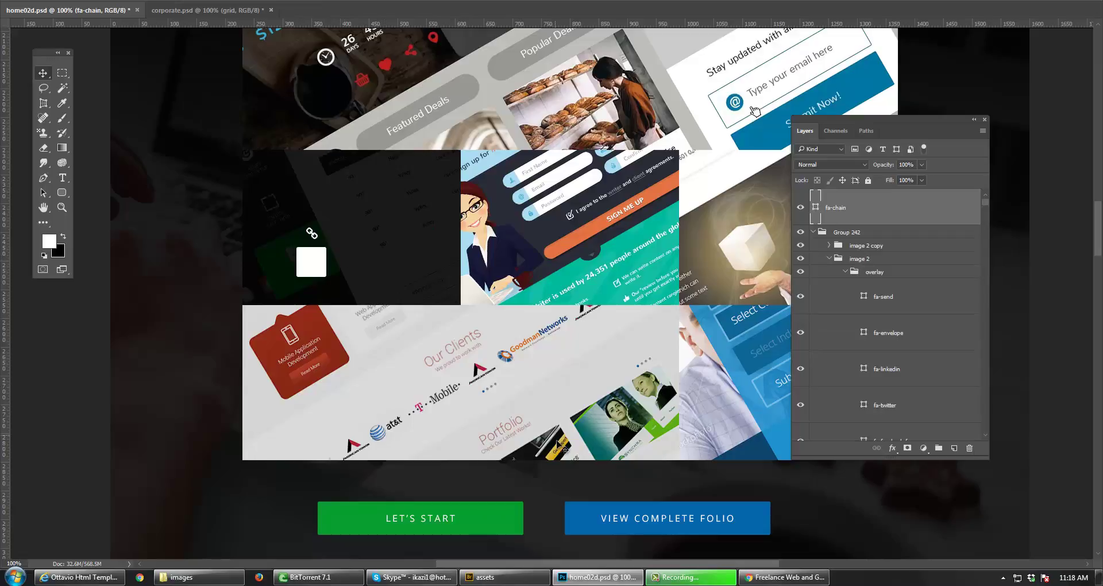
- Sample the blue of the View Complete Folio button and fill the white rounded square on the dark tile with it
{"action": "key", "text": "i"}
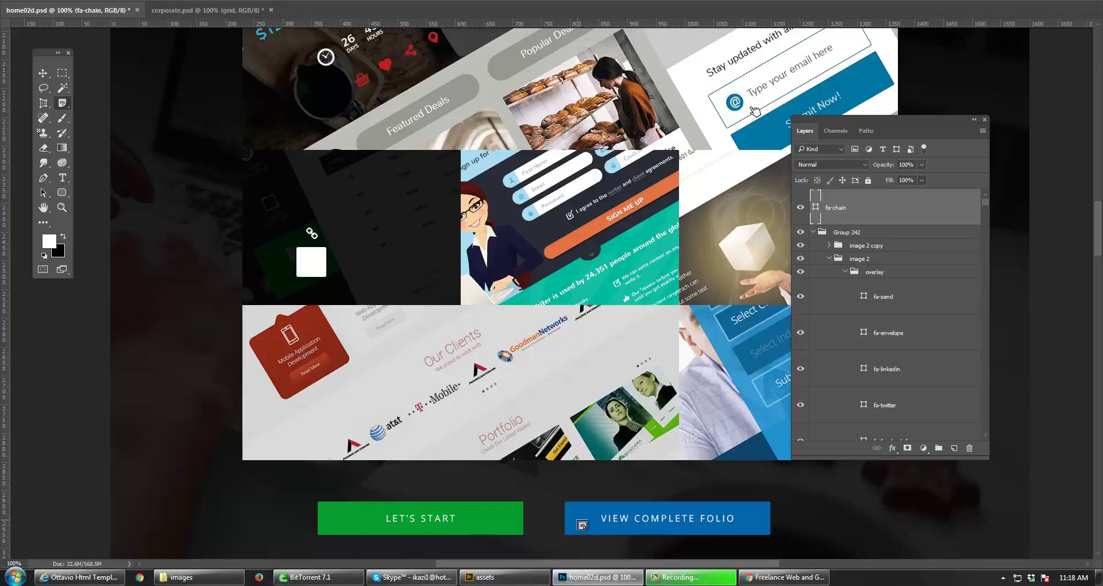
{"action": "right_click", "coordinate": [64, 109]}
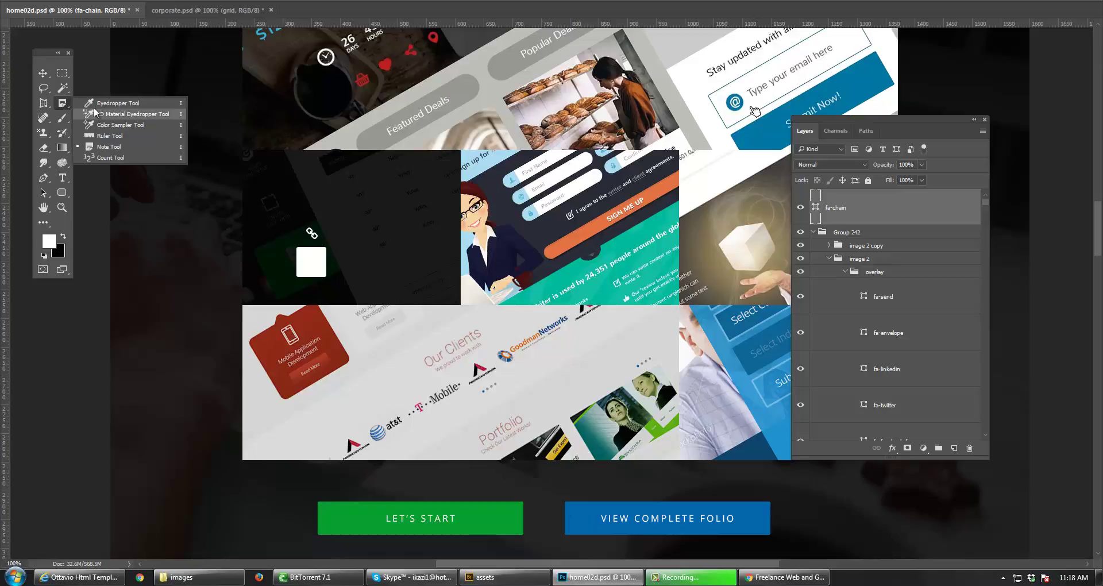
{"action": "left_click", "coordinate": [97, 101]}
{"action": "left_click", "coordinate": [586, 517]}
{"action": "key", "text": "v"}
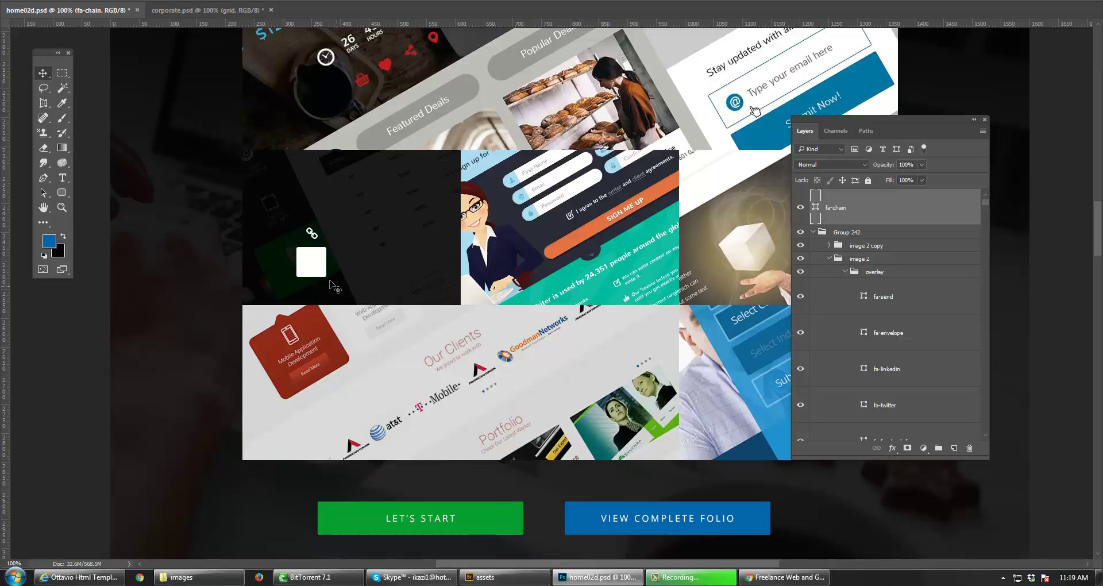
{"action": "mouse_move", "coordinate": [322, 276]}
{"action": "left_mouse_down"}
{"action": "mouse_move", "coordinate": [330, 286]}
{"action": "mouse_move", "coordinate": [321, 238]}
{"action": "mouse_move", "coordinate": [339, 281]}
{"action": "left_mouse_up"}
{"action": "key", "text": "ctrl+z"}
{"action": "key", "text": "alt+BackSpace"}
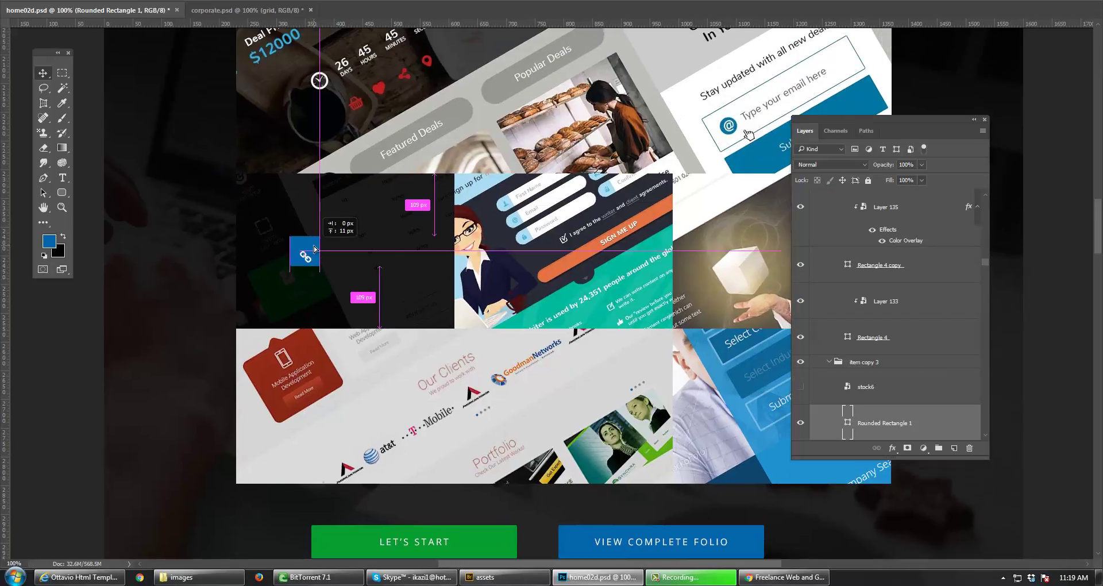
- Move the blue rounded square up so that it sits behind the white chain icon on the dark tile
{"action": "key", "text": "ctrl+z"}
{"action": "left_click_drag", "start_coordinate": [314, 284], "coordinate": [314, 257]}
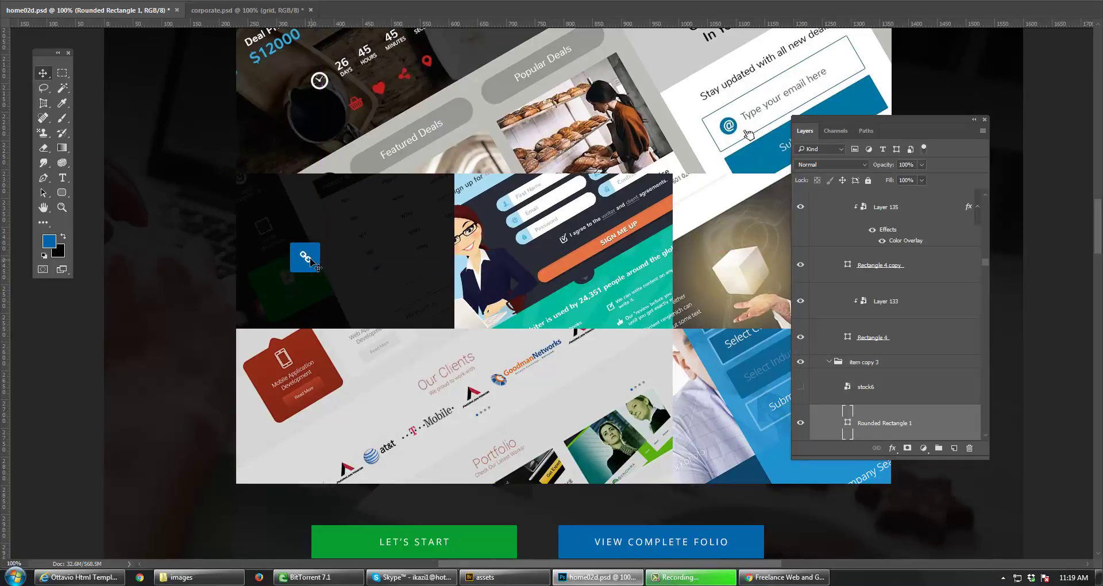
{"action": "key", "text": "ctrl+z"}
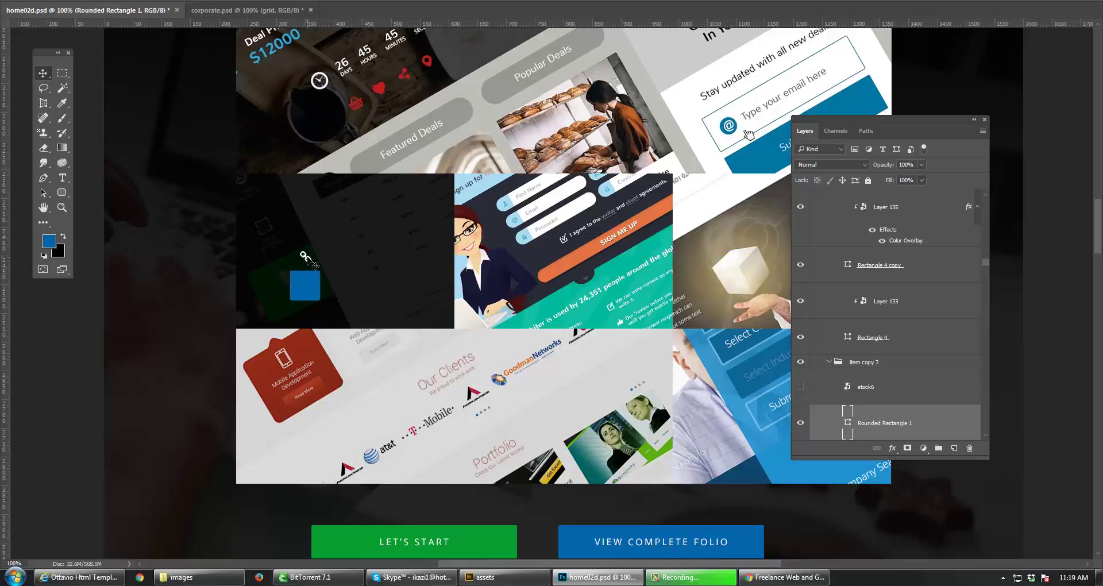
{"action": "key", "text": "ctrl+z"}
{"action": "scroll", "coordinate": [314, 265], "scroll_direction": "up", "scroll_amount": 2}
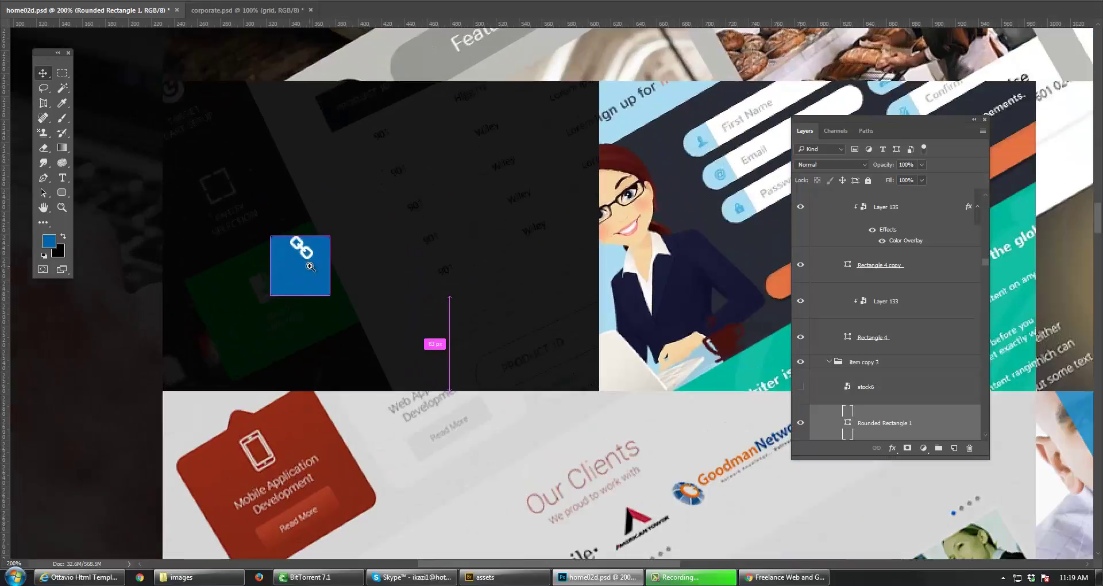
{"action": "left_click_drag", "start_coordinate": [314, 288], "coordinate": [320, 255]}
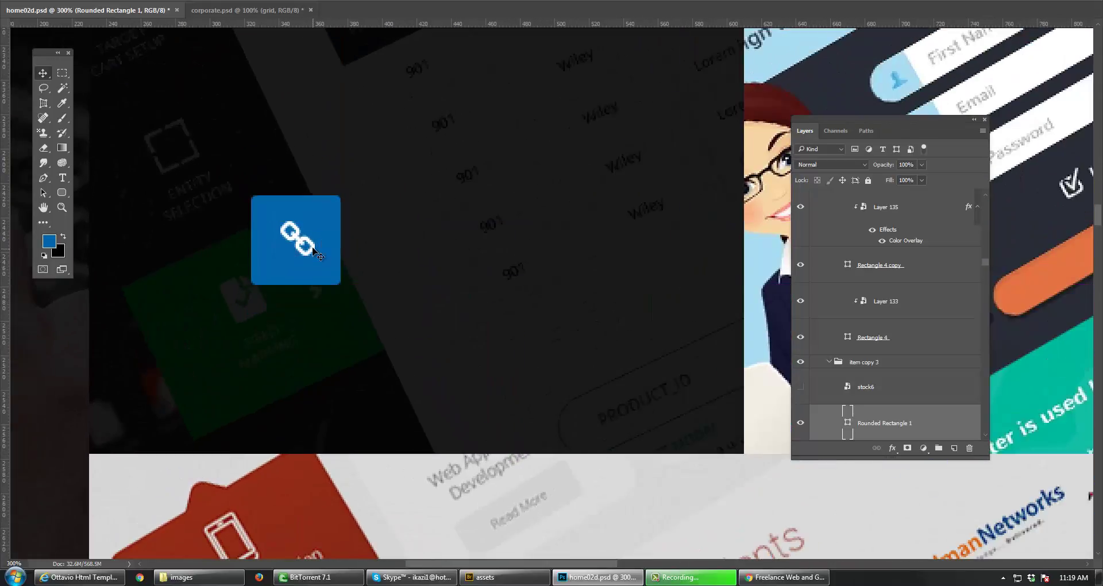
- Select the chain icon together with the blue rounded square and align the icon to the square's centre
{"action": "left_click", "coordinate": [299, 241], "text": "ctrl"}
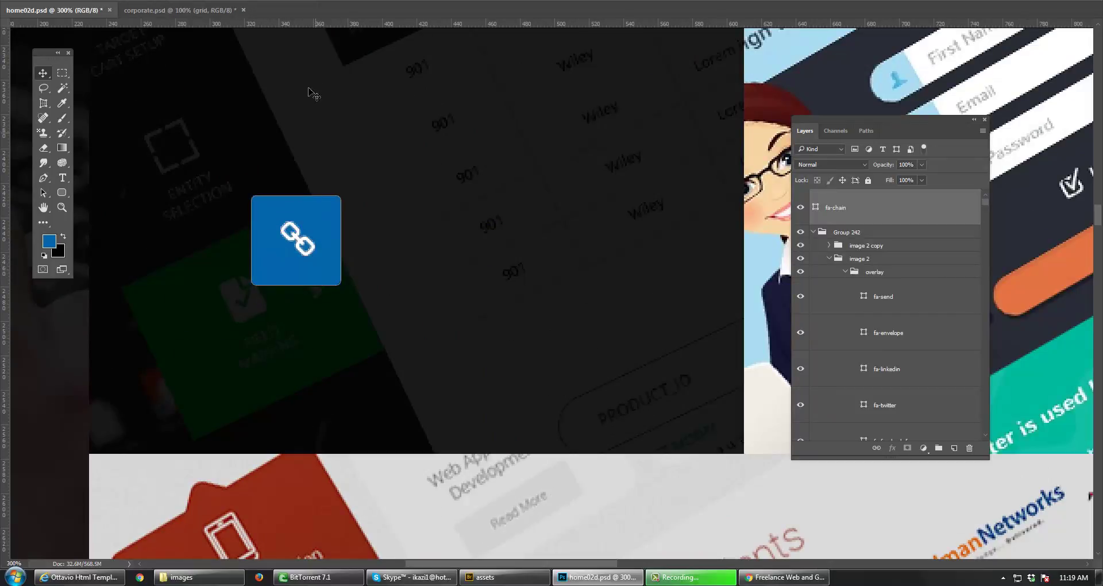
{"action": "left_click", "coordinate": [293, 0]}
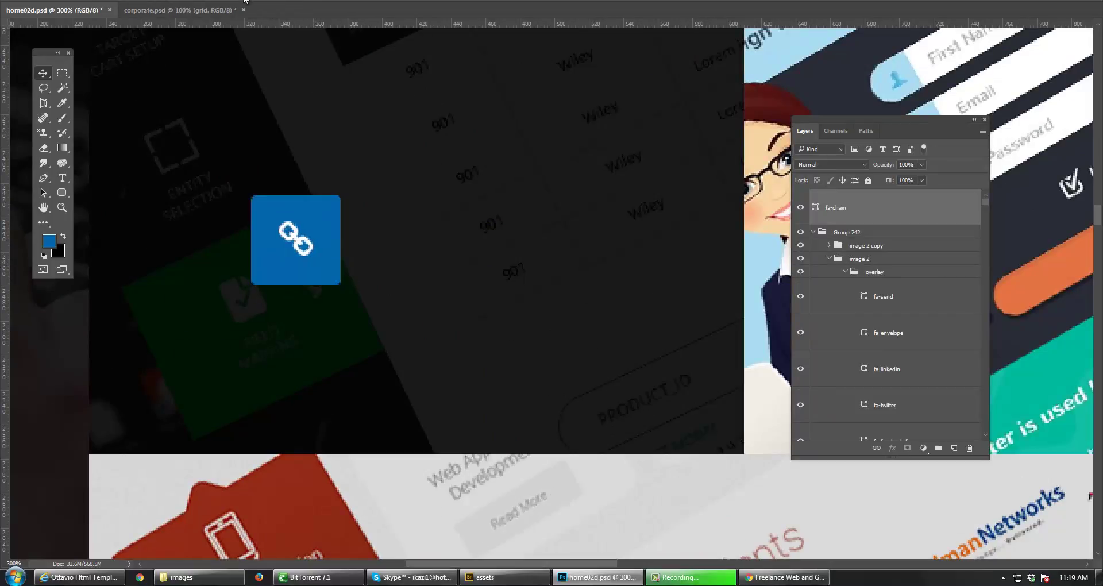
{"action": "left_click", "coordinate": [333, 250], "text": "ctrl+alt"}
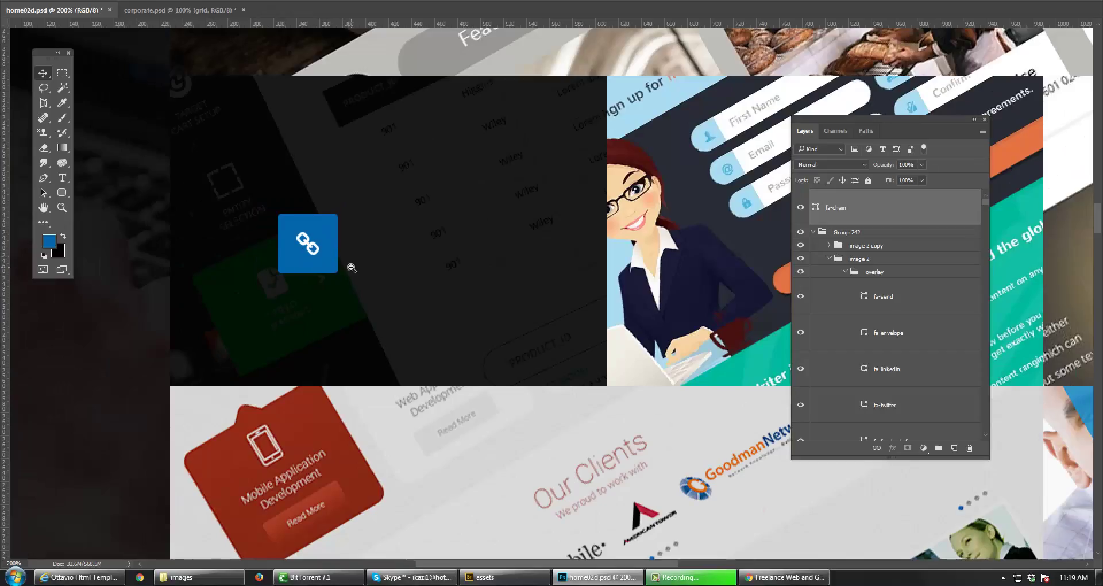
{"action": "left_click", "coordinate": [351, 268], "text": "ctrl+alt"}
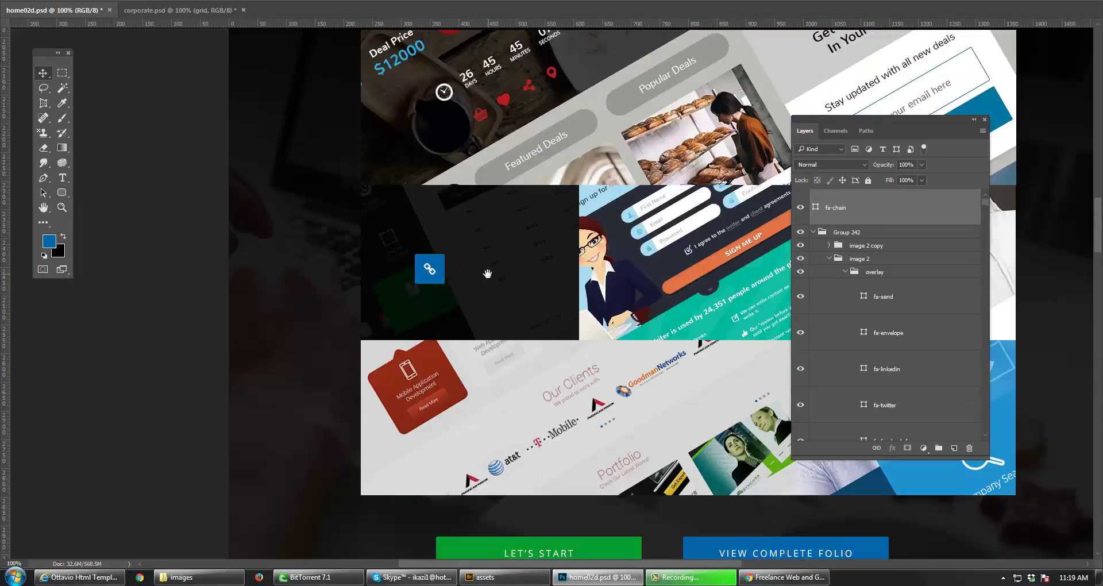
{"action": "left_click_drag", "start_coordinate": [487, 274], "coordinate": [408, 275]}
- Switch to Chrome and look through the portfolio website's Works tiles, the Ruckus site and the digital agency directory for design references
{"action": "key", "text": "alt+Tab"}
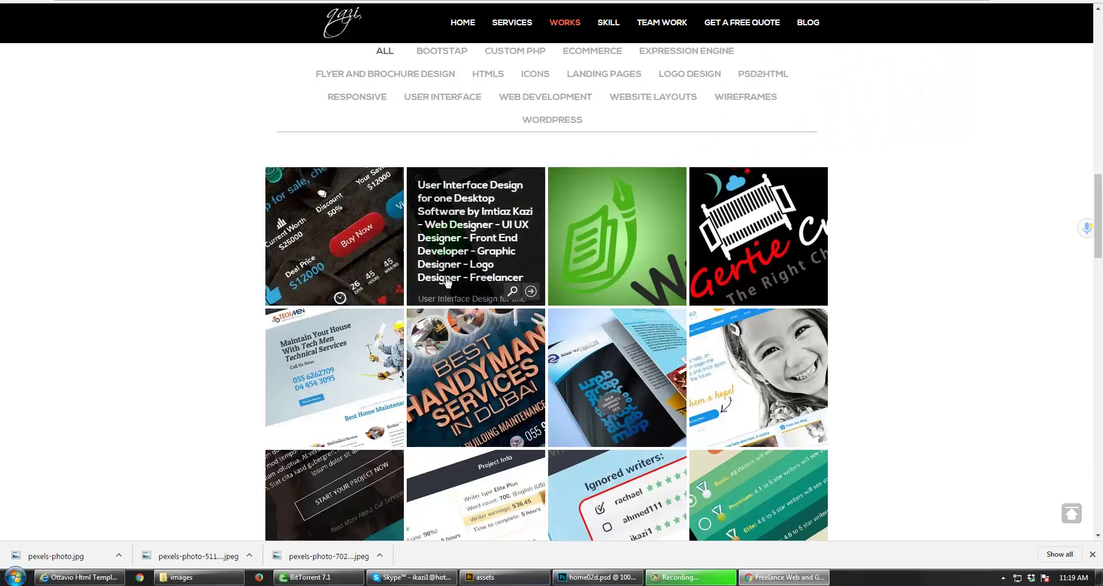
{"action": "key", "text": "alt+Tab"}
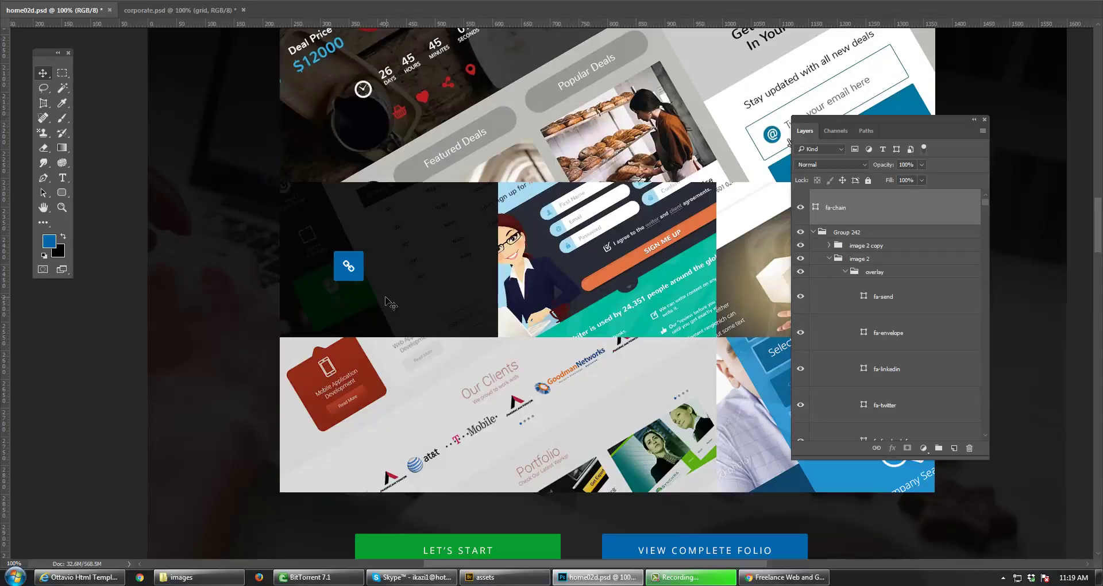
{"action": "key", "text": "alt+Tab"}
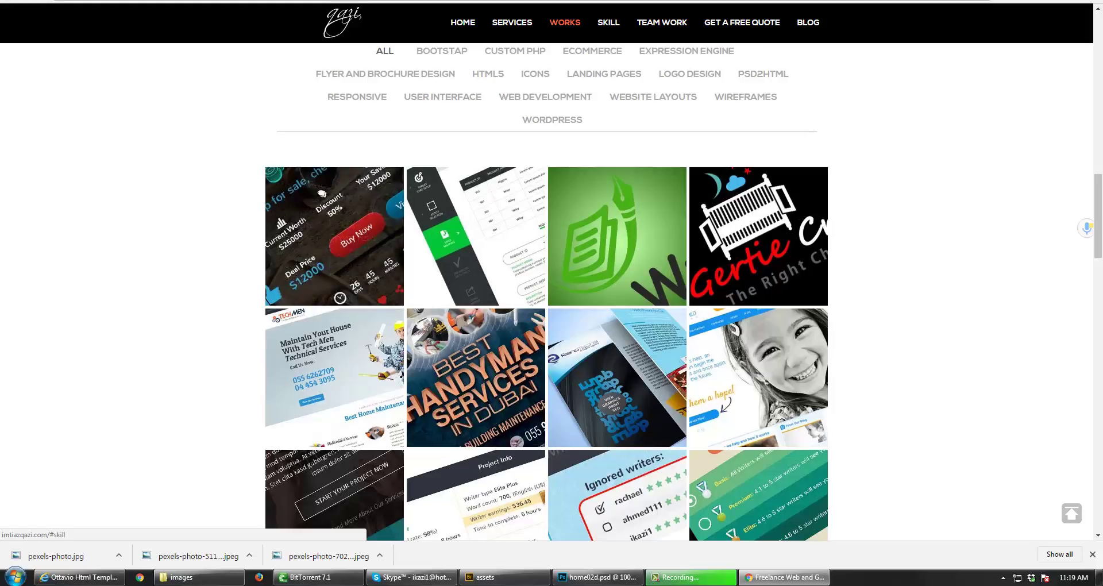
{"action": "key", "text": "ctrl+Tab"}
{"action": "scroll", "coordinate": [660, 291], "scroll_direction": "down", "scroll_amount": 12}
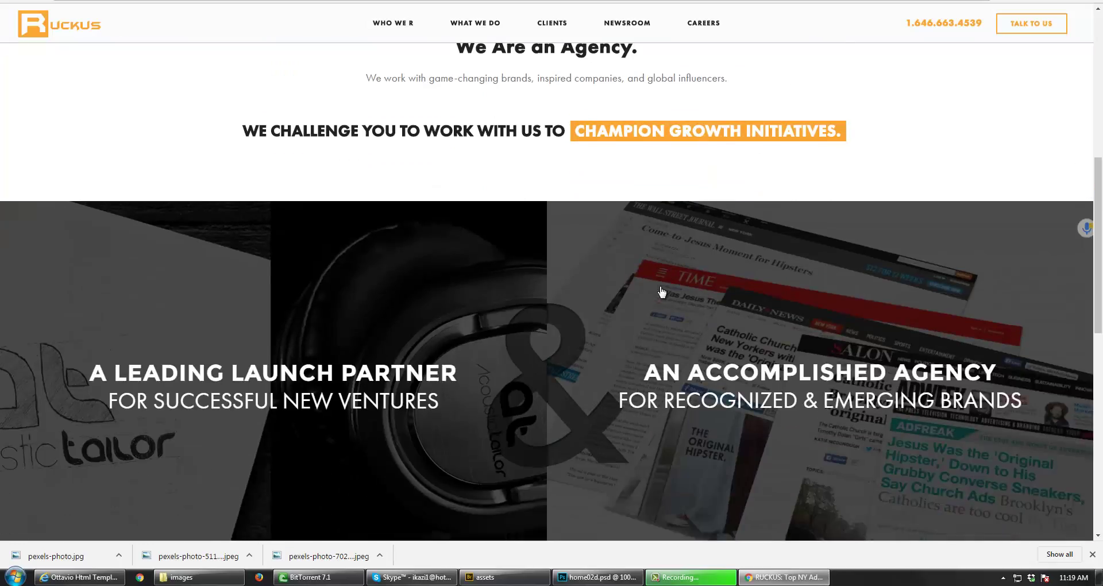
{"action": "scroll", "coordinate": [497, 334], "scroll_direction": "down", "scroll_amount": 3}
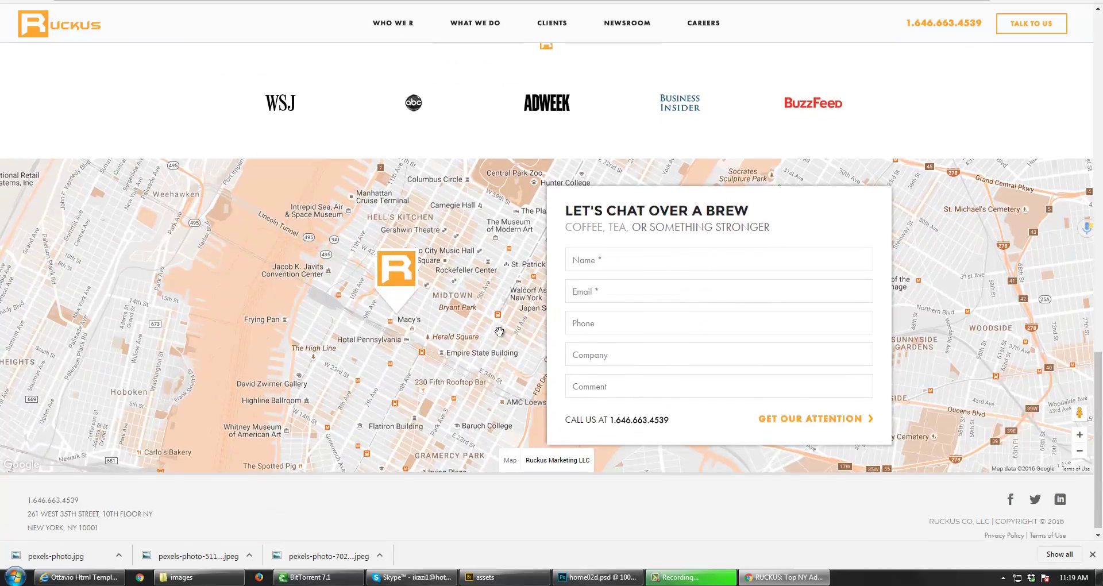
{"action": "key", "text": "ctrl+Tab"}
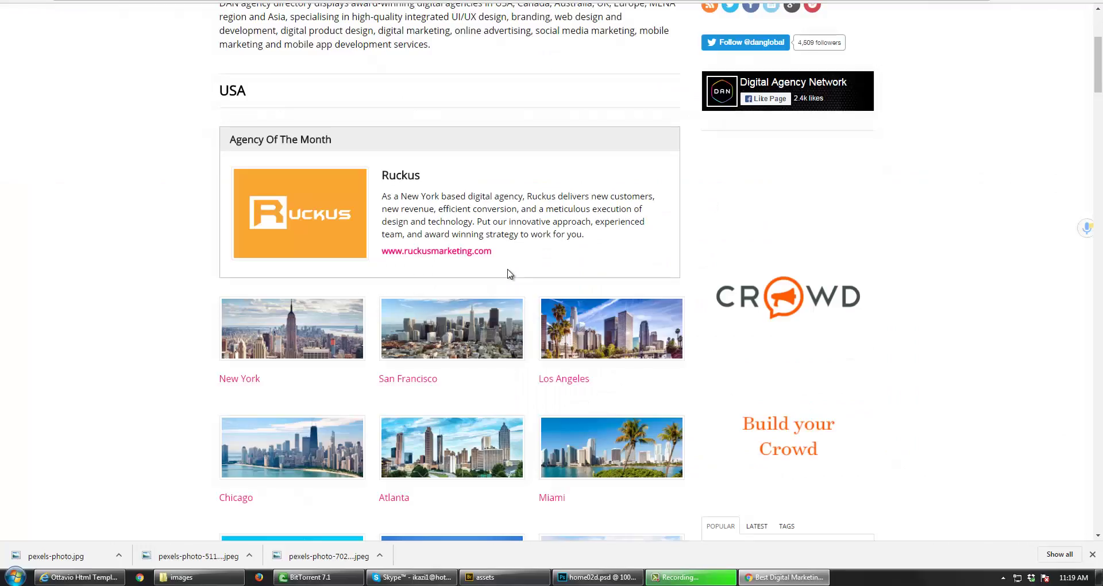
{"action": "scroll", "coordinate": [509, 270], "scroll_direction": "down", "scroll_amount": 3}
{"action": "scroll", "coordinate": [513, 238], "scroll_direction": "up", "scroll_amount": 4}
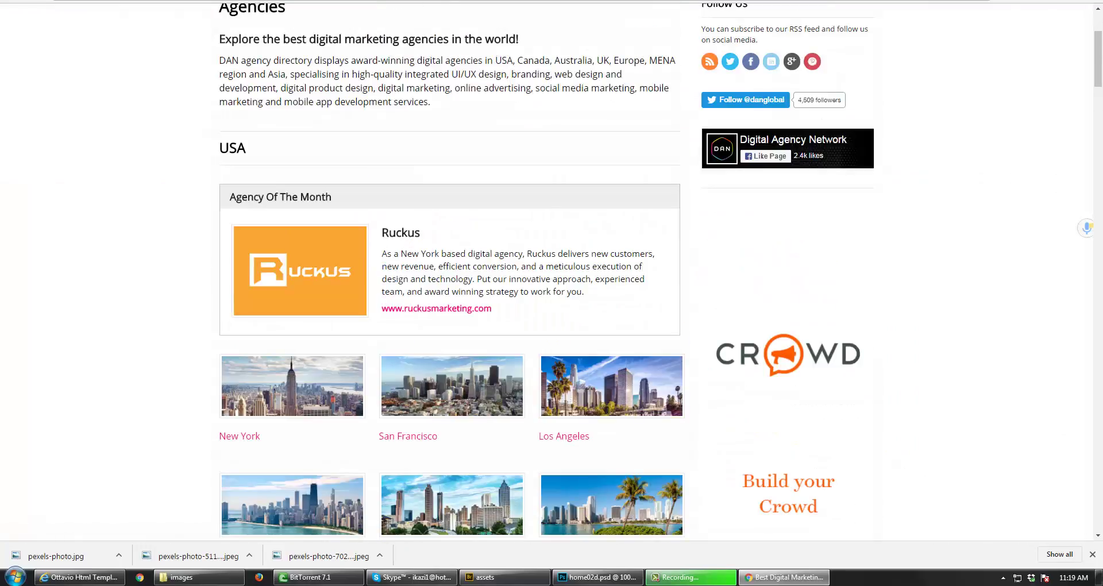
{"action": "key", "text": "alt+Left"}
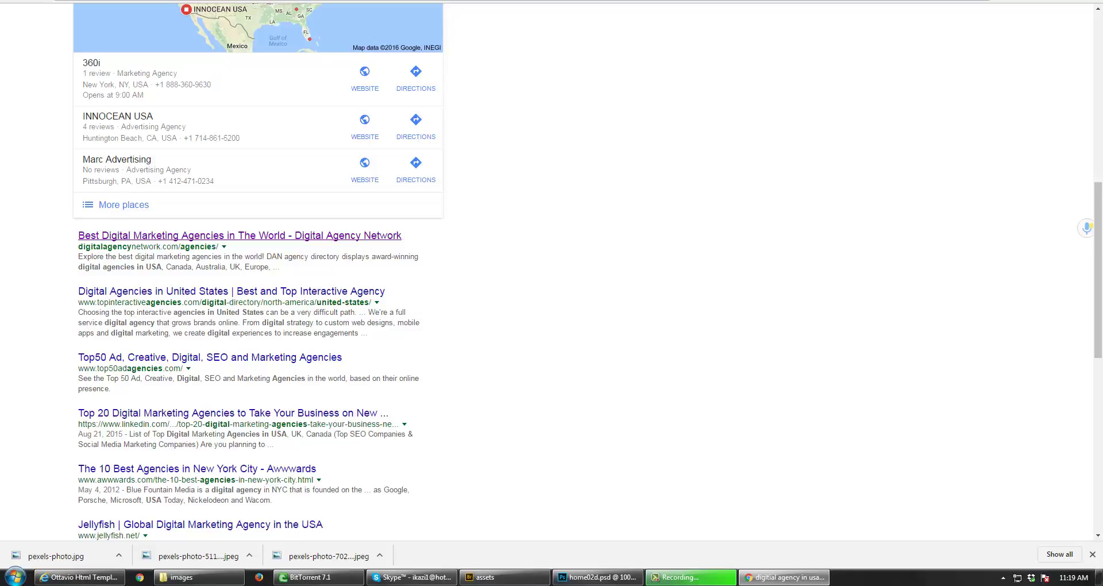
- Examine the link and enlarge icons on the Ottavio template's large portfolio tile, and preview its image in the lightbox
{"action": "key", "text": "ctrl+Tab"}
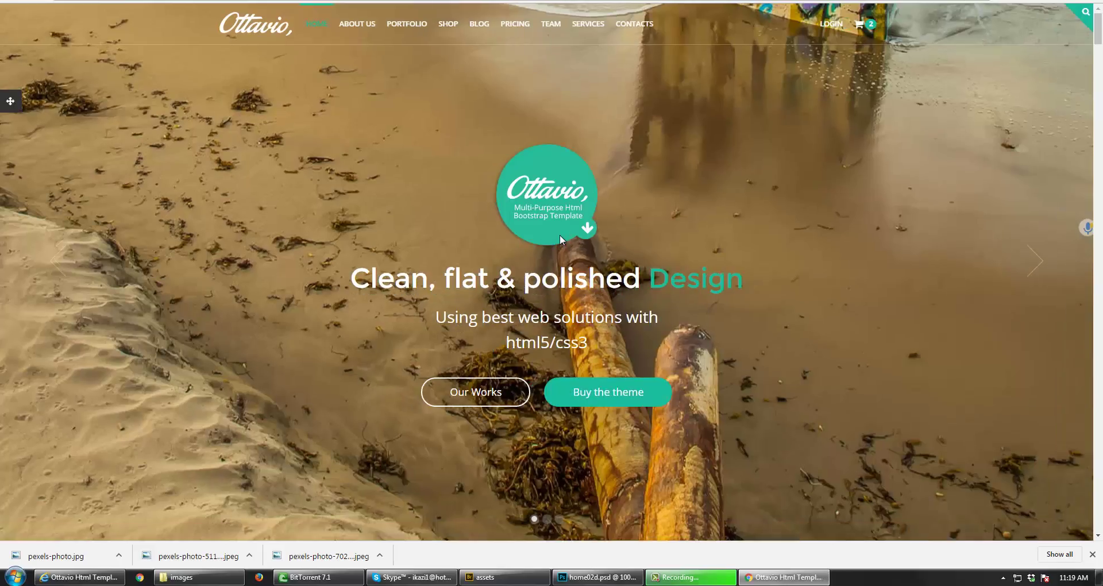
{"action": "scroll", "coordinate": [620, 285], "scroll_direction": "down", "scroll_amount": 5}
{"action": "scroll", "coordinate": [620, 287], "scroll_direction": "down", "scroll_amount": 10}
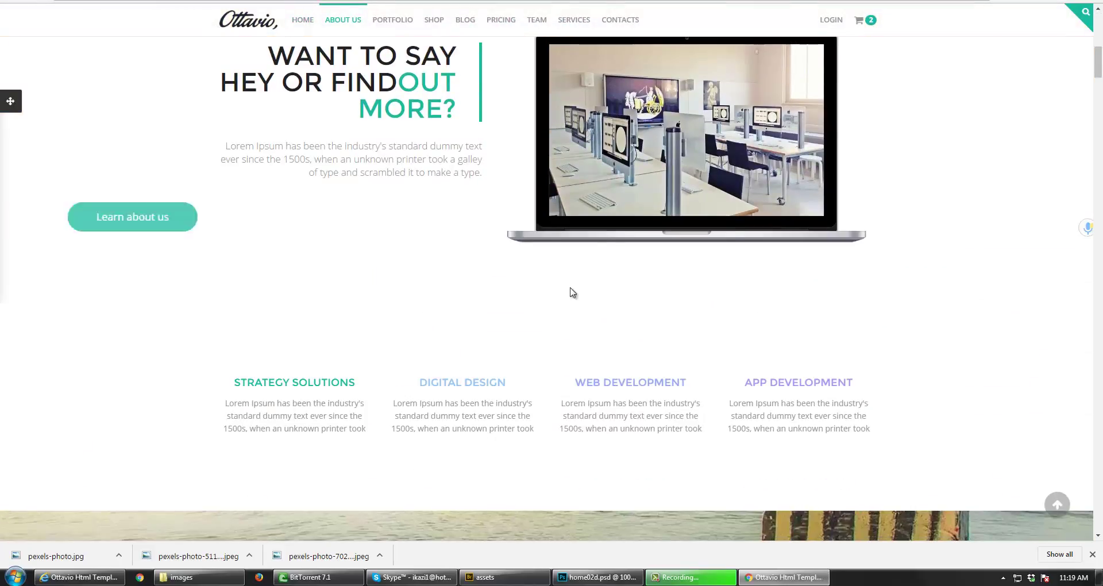
{"action": "scroll", "coordinate": [533, 288], "scroll_direction": "down", "scroll_amount": 10}
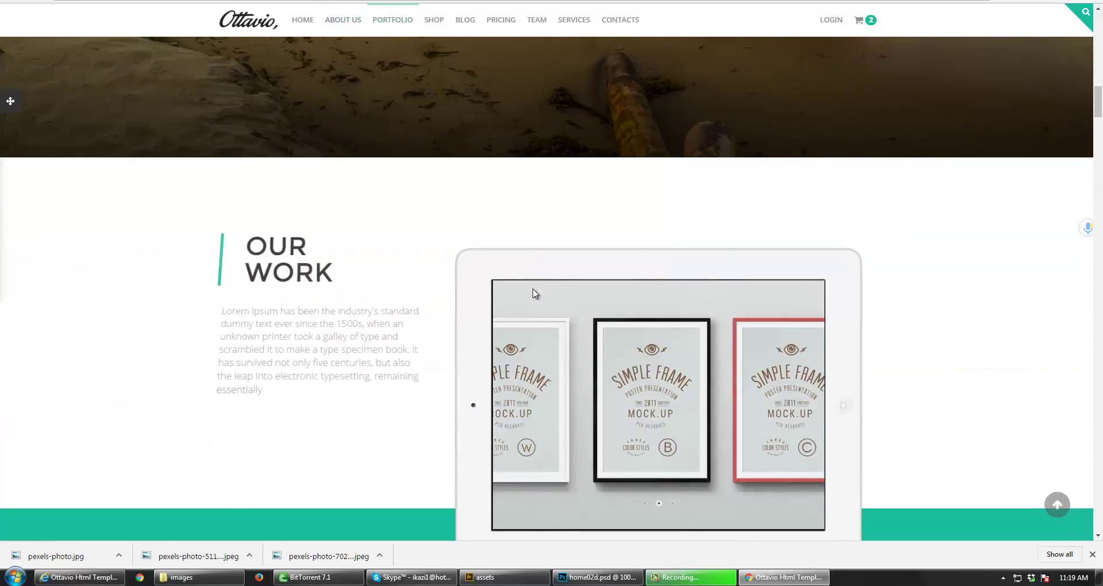
{"action": "scroll", "coordinate": [530, 294], "scroll_direction": "down", "scroll_amount": 2}
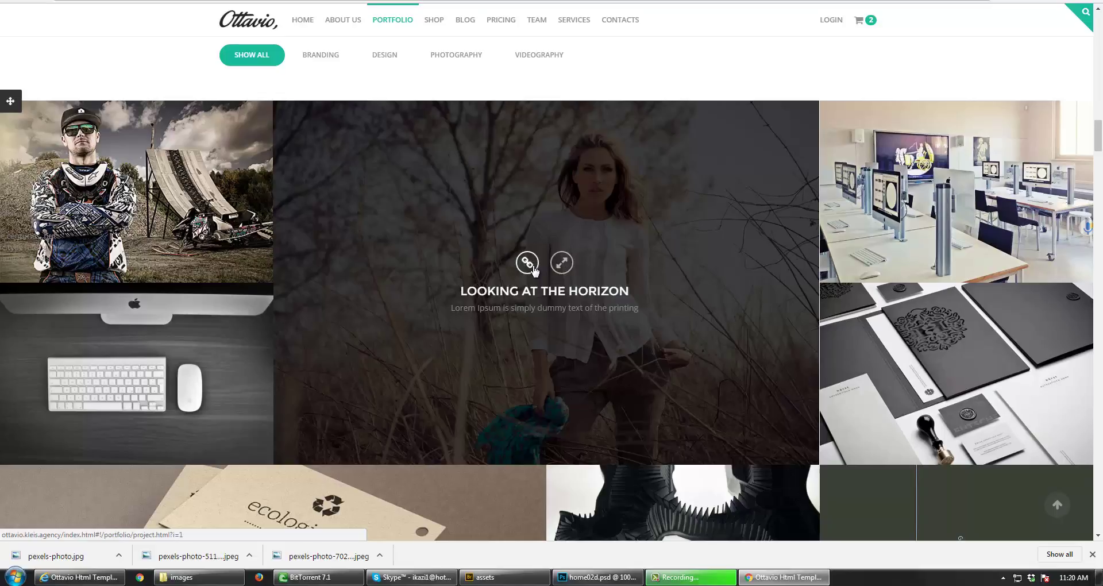
{"action": "left_click", "coordinate": [561, 264]}
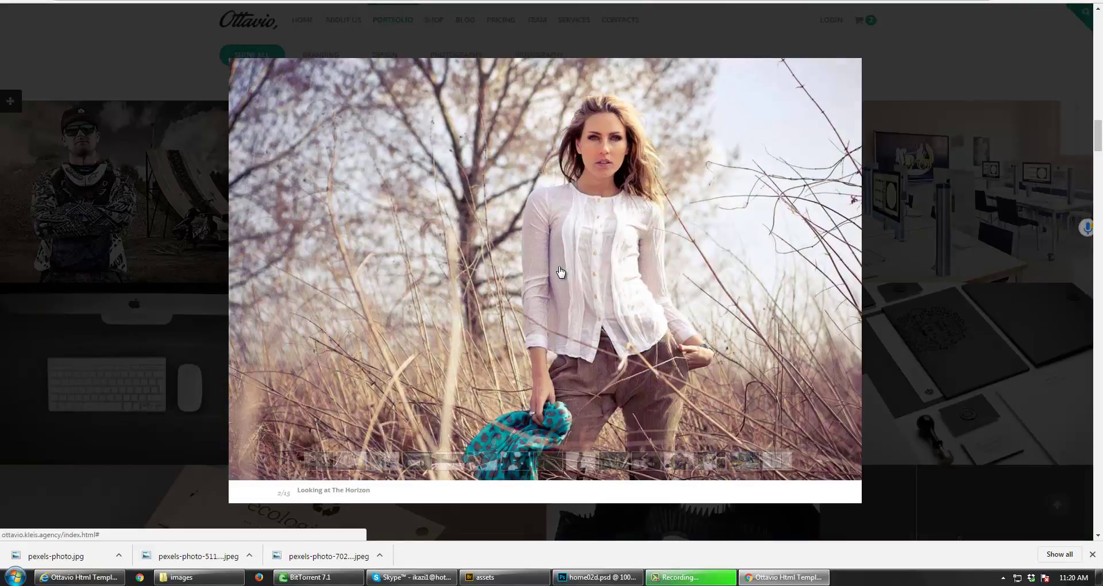
{"action": "left_click", "coordinate": [207, 288]}
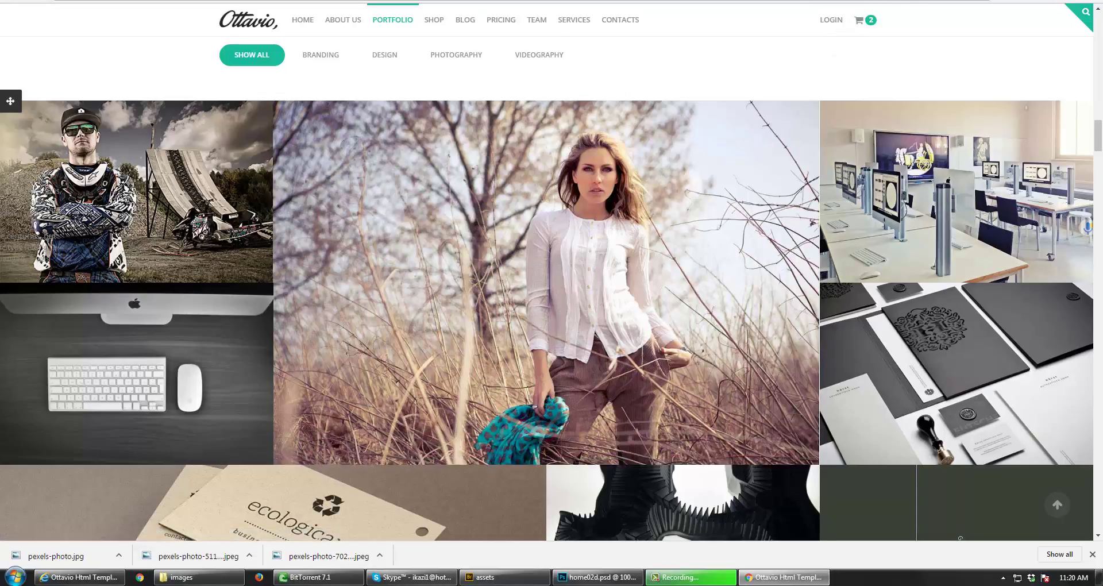
- Preview the first project on the portfolio website through its magnifier icon, close it, and bring up the Xpro template page
{"action": "left_click", "coordinate": [856, 0]}
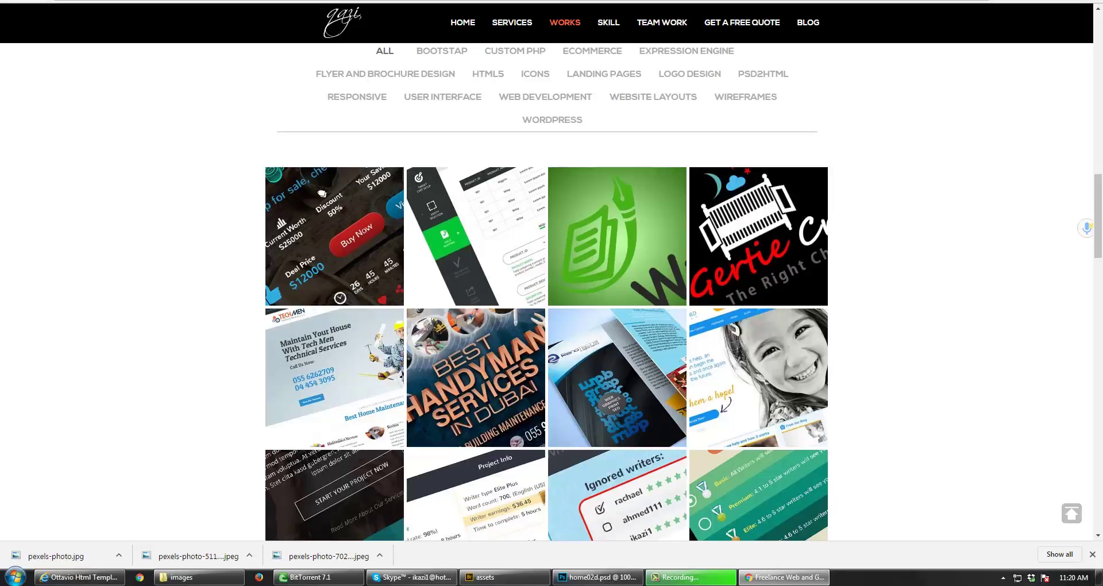
{"action": "key", "text": "ctrl+Tab"}
{"action": "key", "text": "ctrl+Tab"}
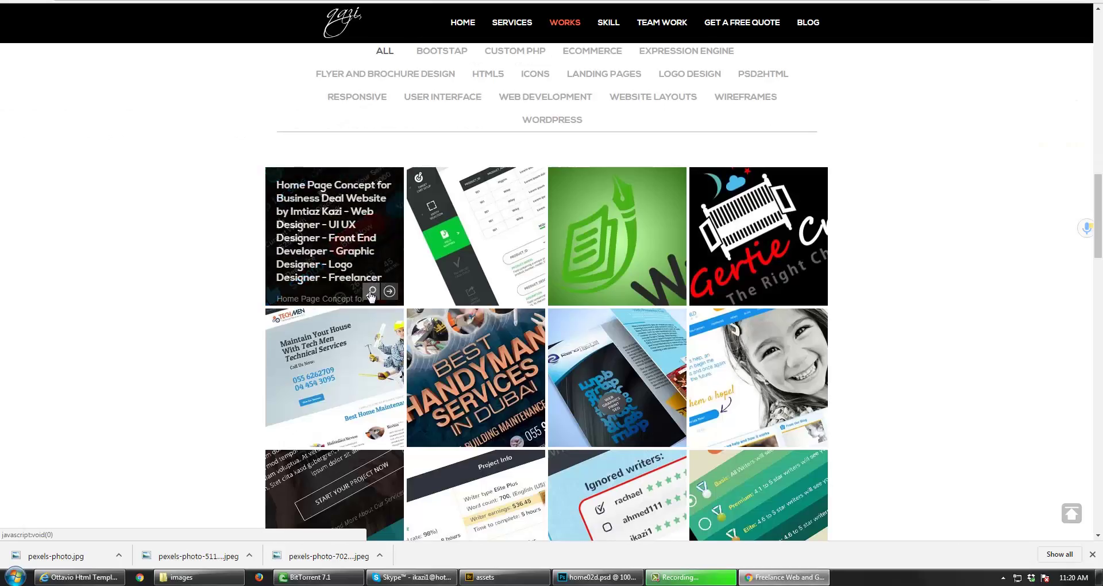
{"action": "left_click", "coordinate": [370, 294]}
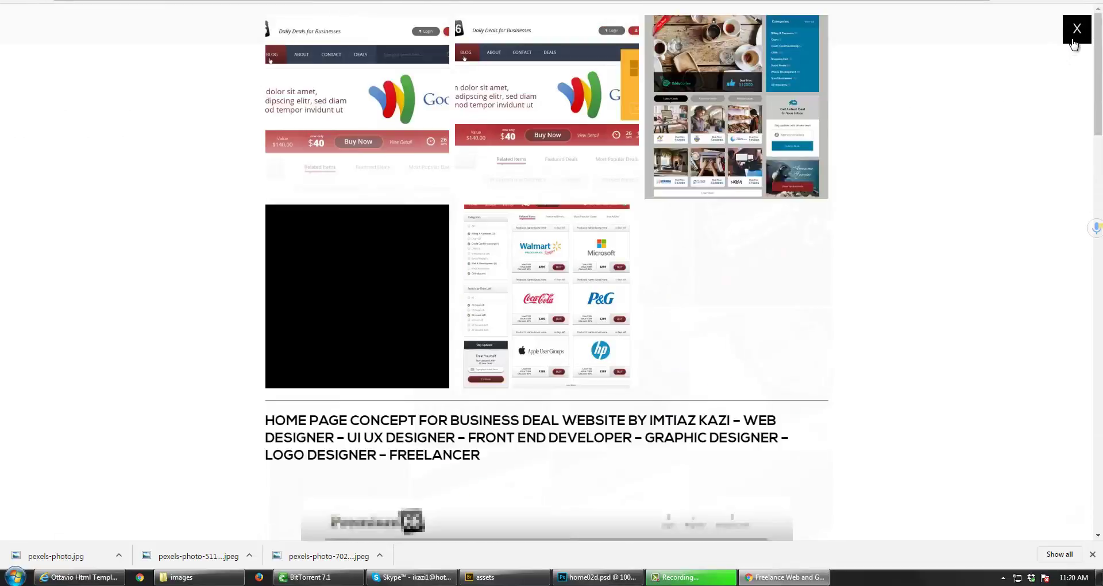
{"action": "left_click", "coordinate": [1076, 29]}
{"action": "scroll", "coordinate": [732, 386], "scroll_direction": "down", "scroll_amount": 2}
{"action": "left_click", "coordinate": [367, 0]}
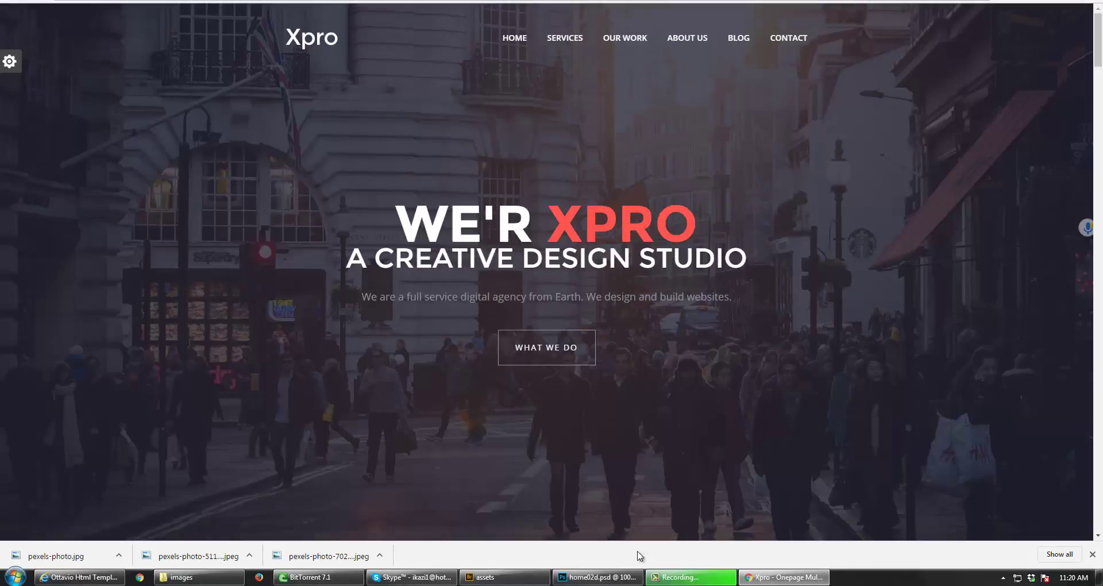
- Switch back to home02d.psd in Photoshop and select the blue rounded square behind the chain icon
{"action": "left_click", "coordinate": [623, 580]}
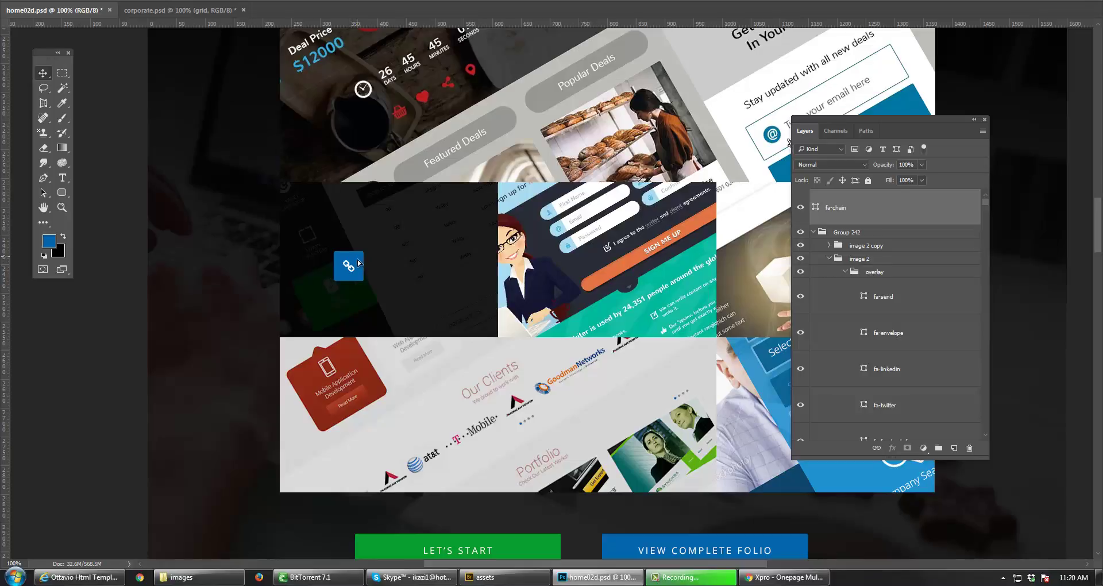
{"action": "left_click_drag", "start_coordinate": [356, 256], "coordinate": [374, 263]}
{"action": "key", "text": "ctrl+z"}
{"action": "left_click", "coordinate": [280, 276]}
{"action": "key", "text": "ctrl+z"}
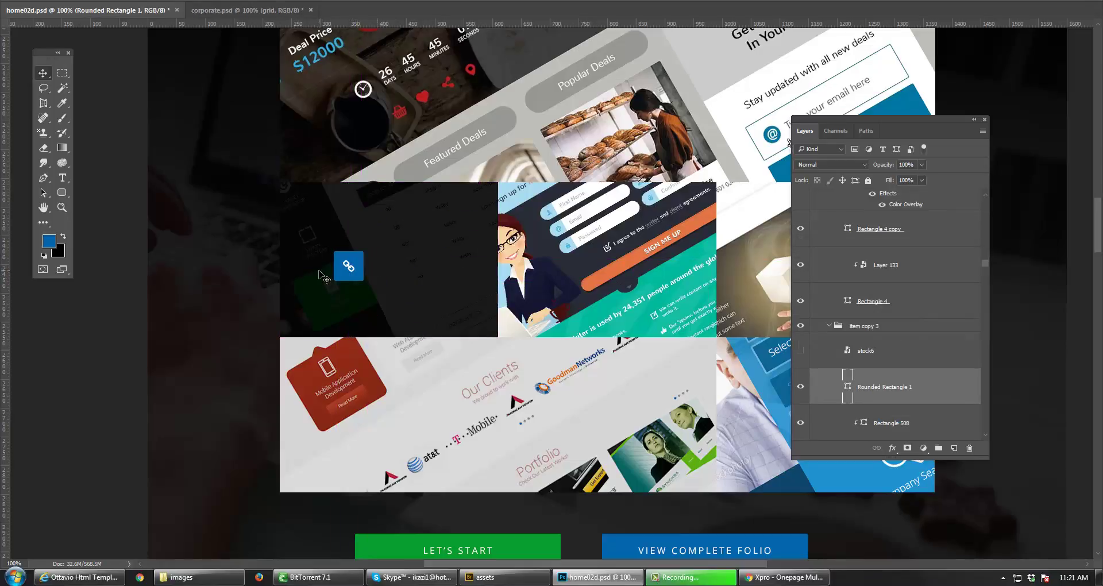
- Show the live shape properties of the blue rounded square and set all its corner radii to 10 px
{"action": "left_click_drag", "start_coordinate": [62, 194], "coordinate": [86, 205]}
{"action": "left_click", "coordinate": [92, 206]}
{"action": "key", "text": "alt+w"}
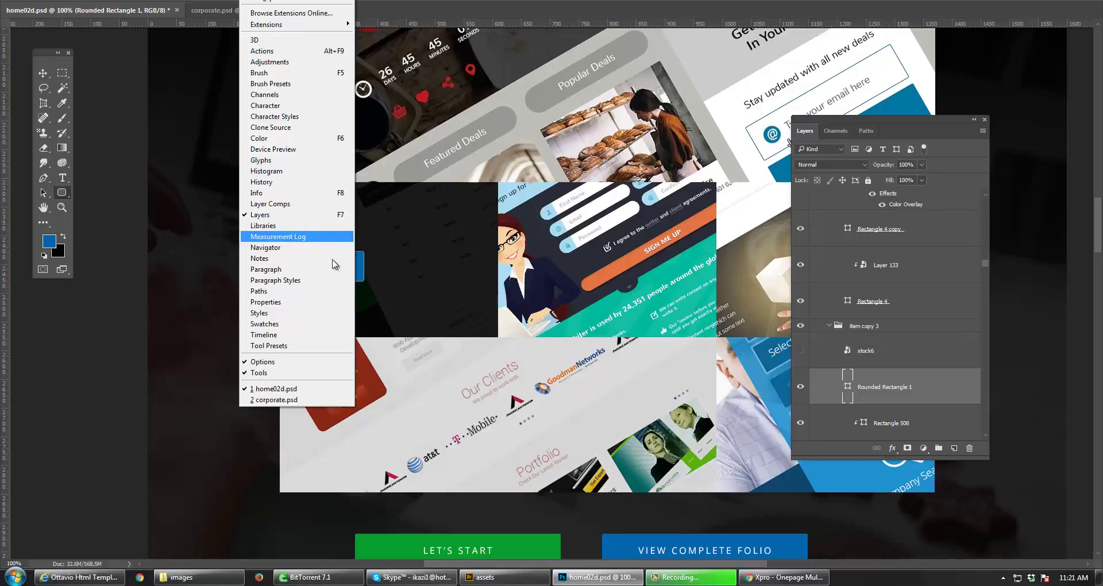
{"action": "left_click", "coordinate": [313, 302]}
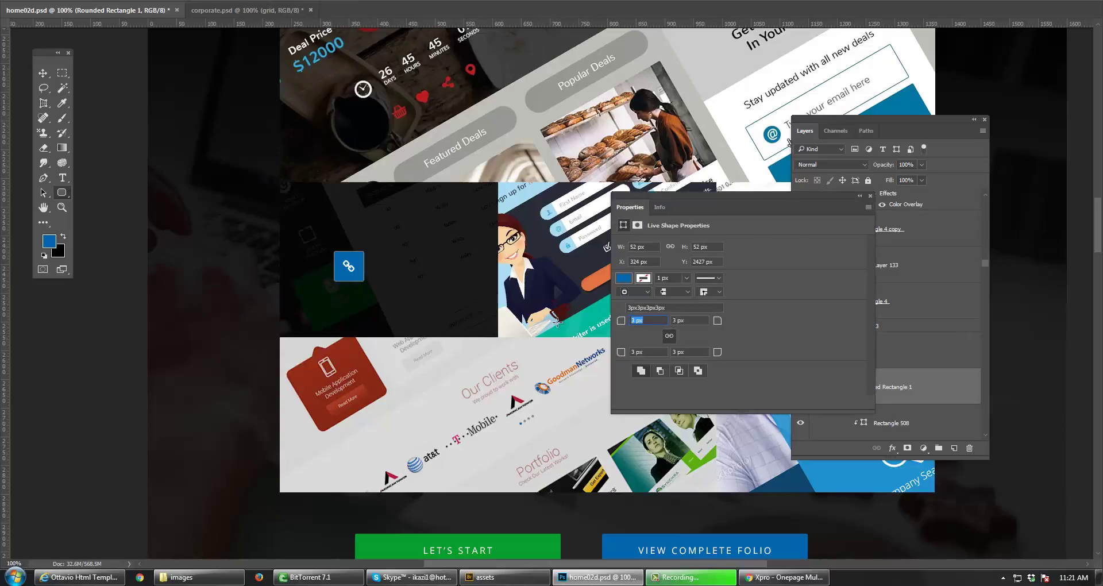
{"action": "type", "text": "10"}
{"action": "key", "text": "Return"}
{"action": "key", "text": "v"}
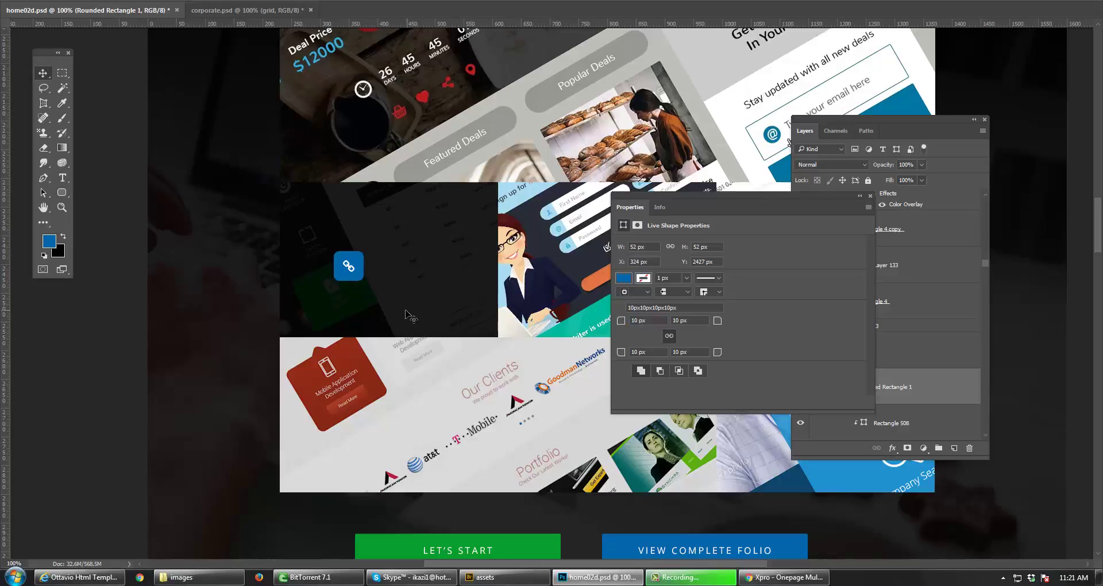
{"action": "left_click_drag", "start_coordinate": [391, 286], "coordinate": [363, 321]}
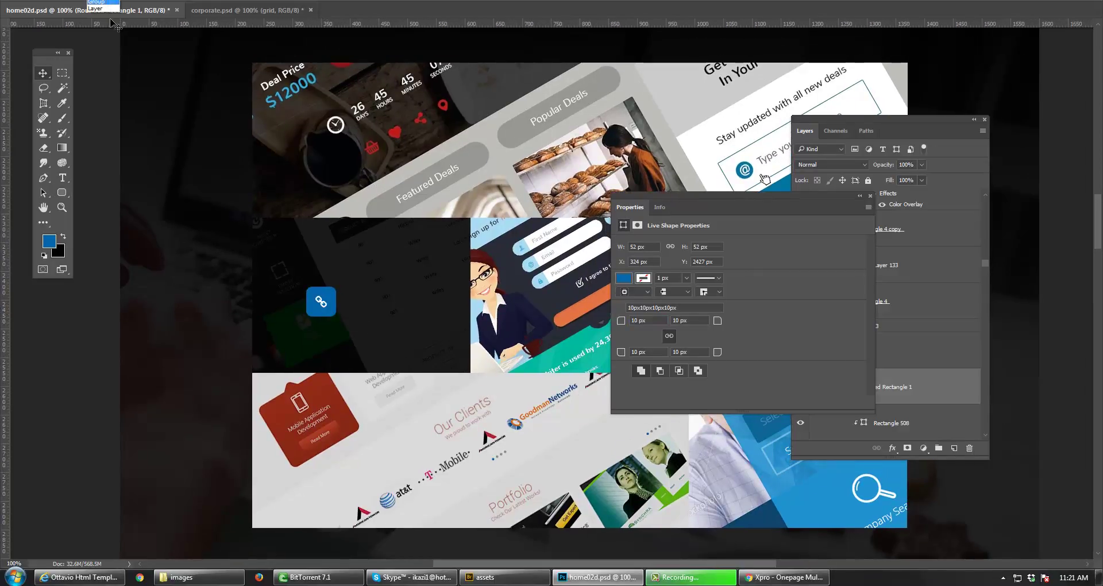
- Try moving the blue chain button on the darkened portfolio tile, and undo each move
{"action": "left_click", "coordinate": [297, 281]}
{"action": "left_click_drag", "start_coordinate": [323, 307], "coordinate": [333, 315]}
{"action": "key", "text": "ctrl+z"}
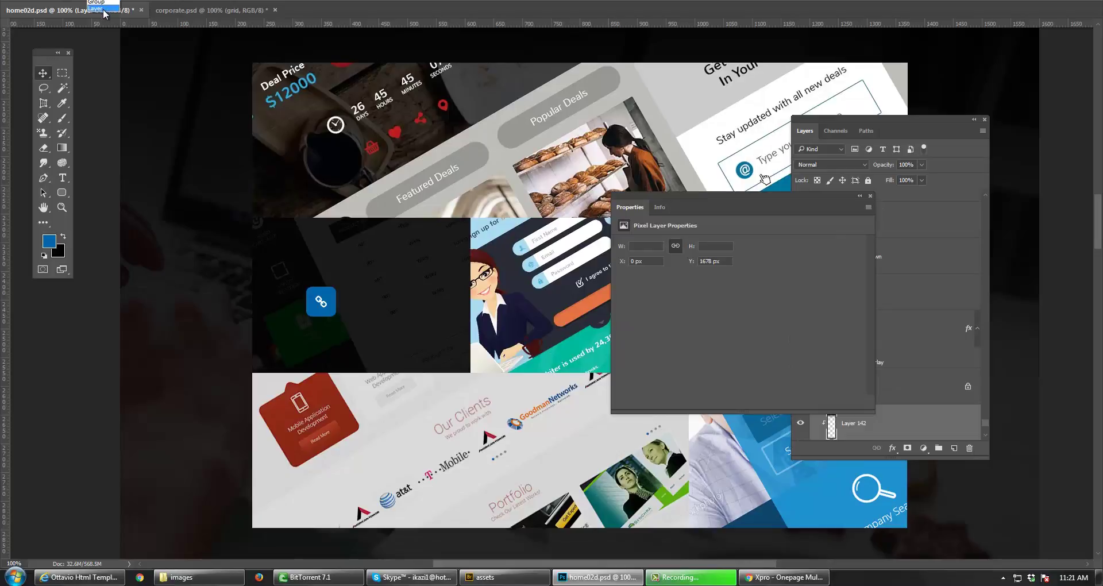
{"action": "left_click_drag", "start_coordinate": [322, 301], "coordinate": [330, 310]}
{"action": "key", "text": "ctrl+z"}
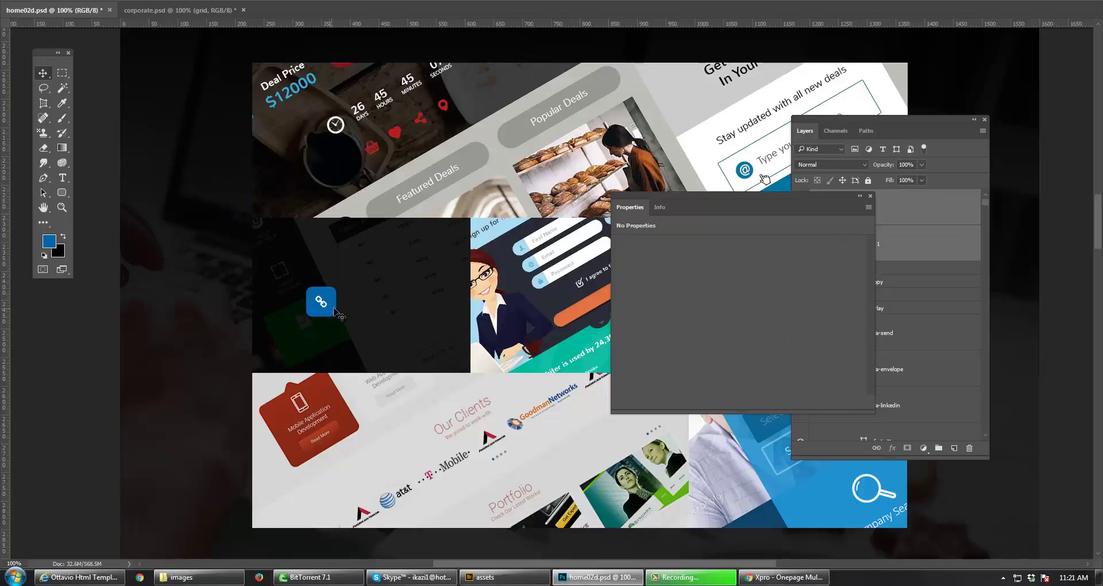
- Set the Move tool's auto-select target to Layer
{"action": "left_click", "coordinate": [99, 7]}
{"action": "left_click", "coordinate": [97, 8]}
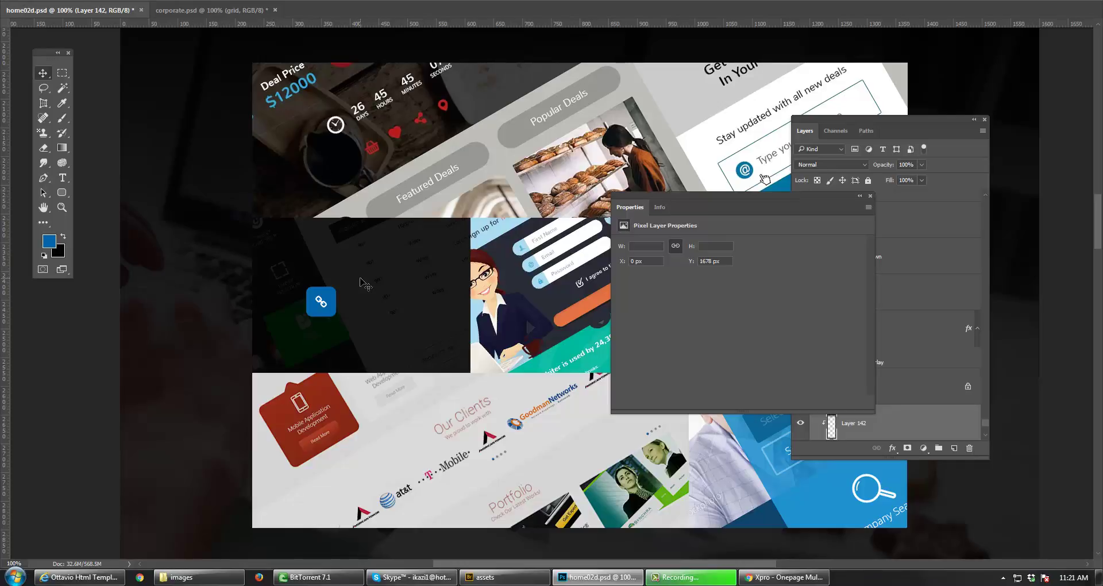
{"action": "left_click_drag", "start_coordinate": [359, 278], "coordinate": [304, 266]}
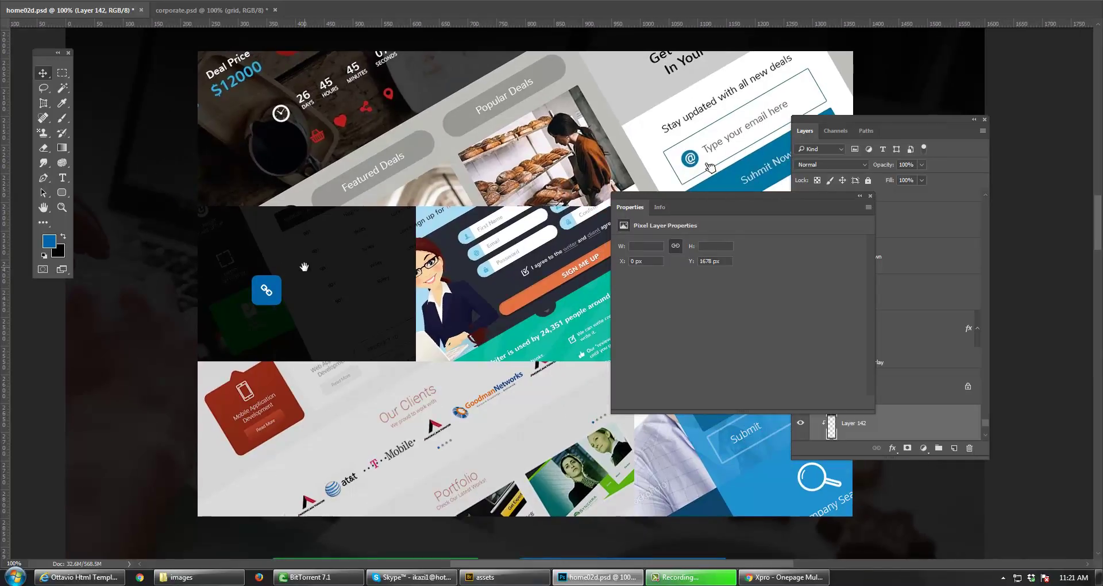